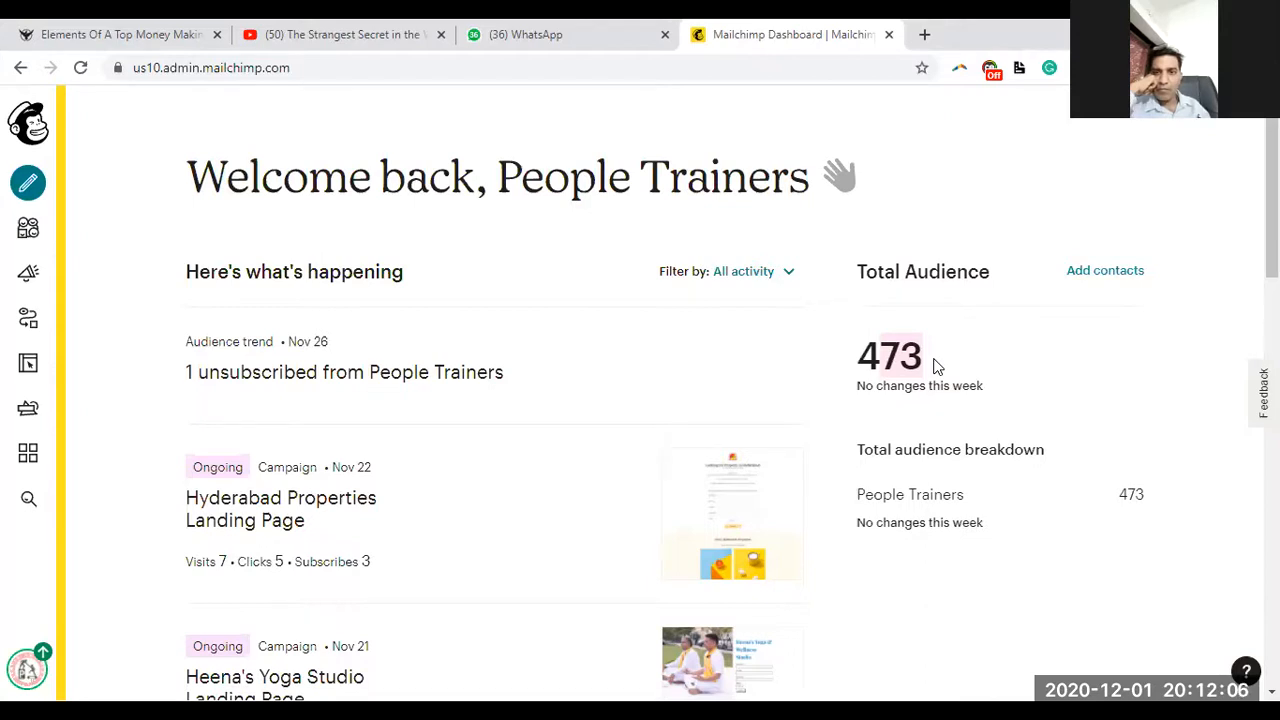
Highlight the 473 audience total and the 'Welcome back, People Trainers' heading on the dashboard
{"action": "left_click", "coordinate": [867, 350]}
{"action": "left_click_drag", "start_coordinate": [867, 350], "coordinate": [929, 363]}
{"action": "left_click_drag", "start_coordinate": [192, 165], "coordinate": [851, 235]}
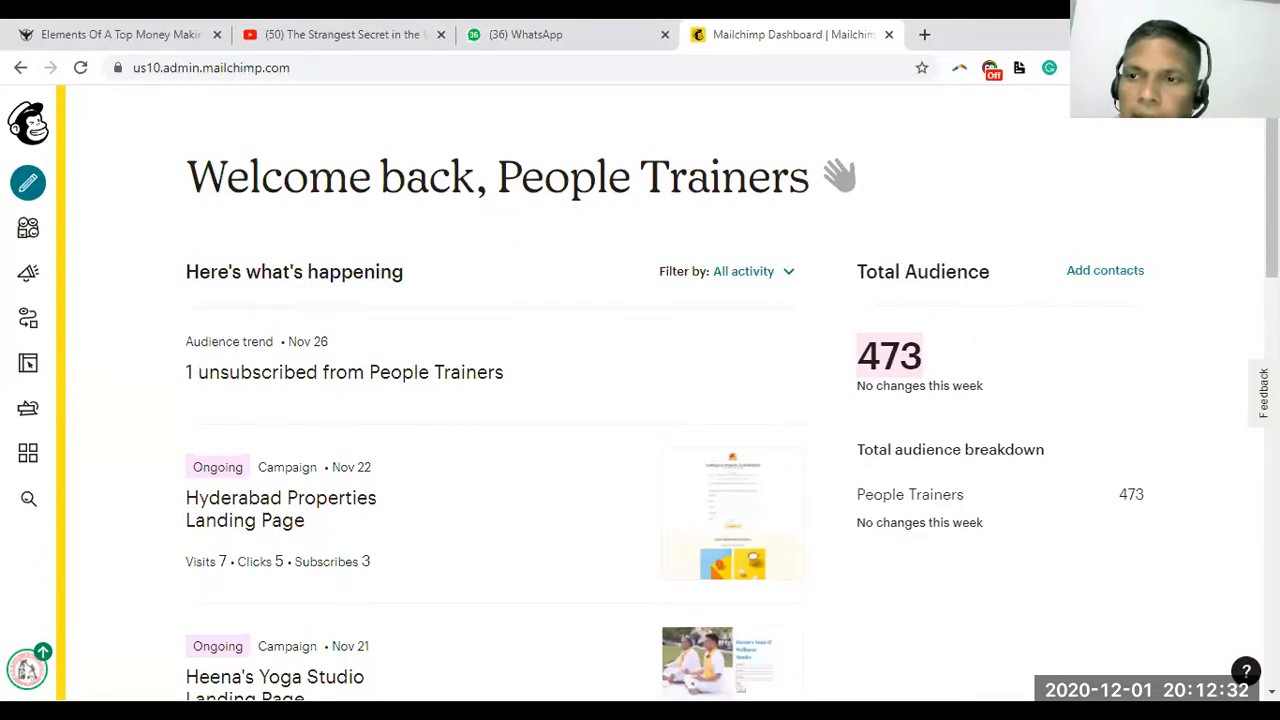
Go to the Campaigns page and dismiss the Facebook limited data processing notice
{"action": "scroll", "coordinate": [1272, 200], "scroll_direction": "down", "scroll_amount": 2}
{"action": "scroll", "coordinate": [1272, 300], "scroll_direction": "down", "scroll_amount": 4}
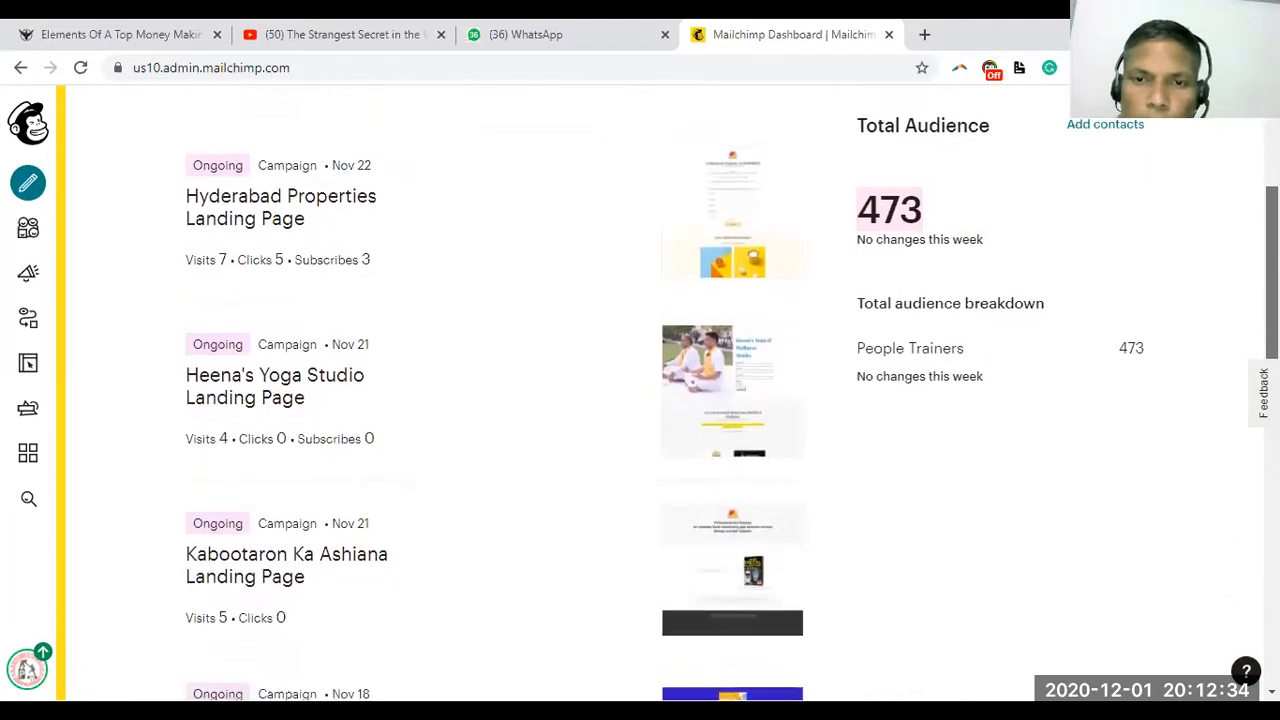
{"action": "scroll", "coordinate": [640, 400], "scroll_direction": "down", "scroll_amount": 3}
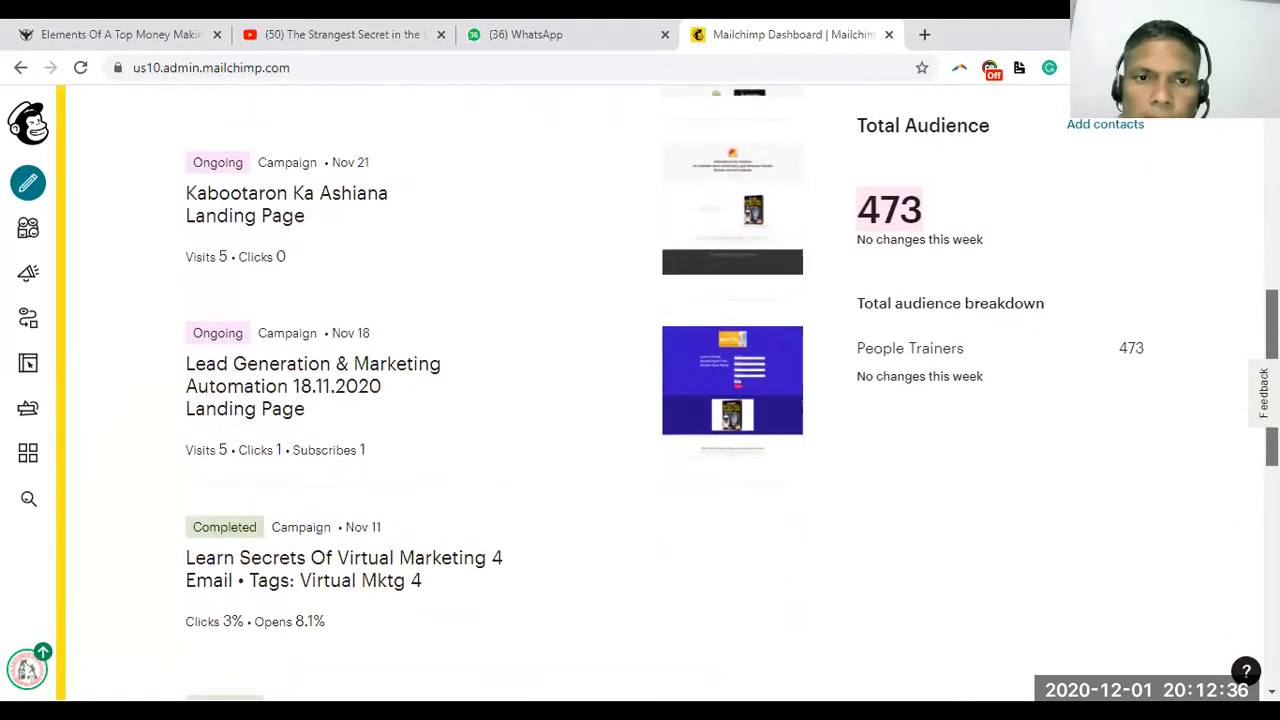
{"action": "scroll", "coordinate": [640, 400], "scroll_direction": "down", "scroll_amount": 4}
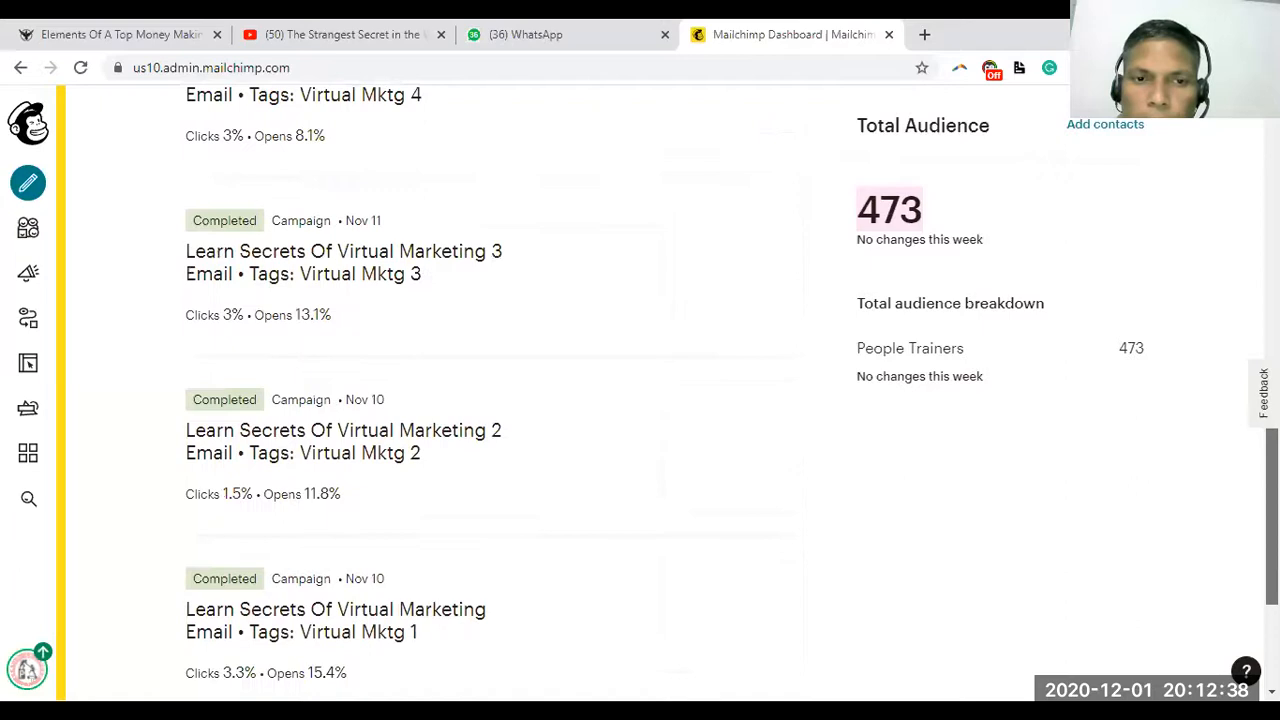
{"action": "scroll", "coordinate": [640, 400], "scroll_direction": "down", "scroll_amount": 2}
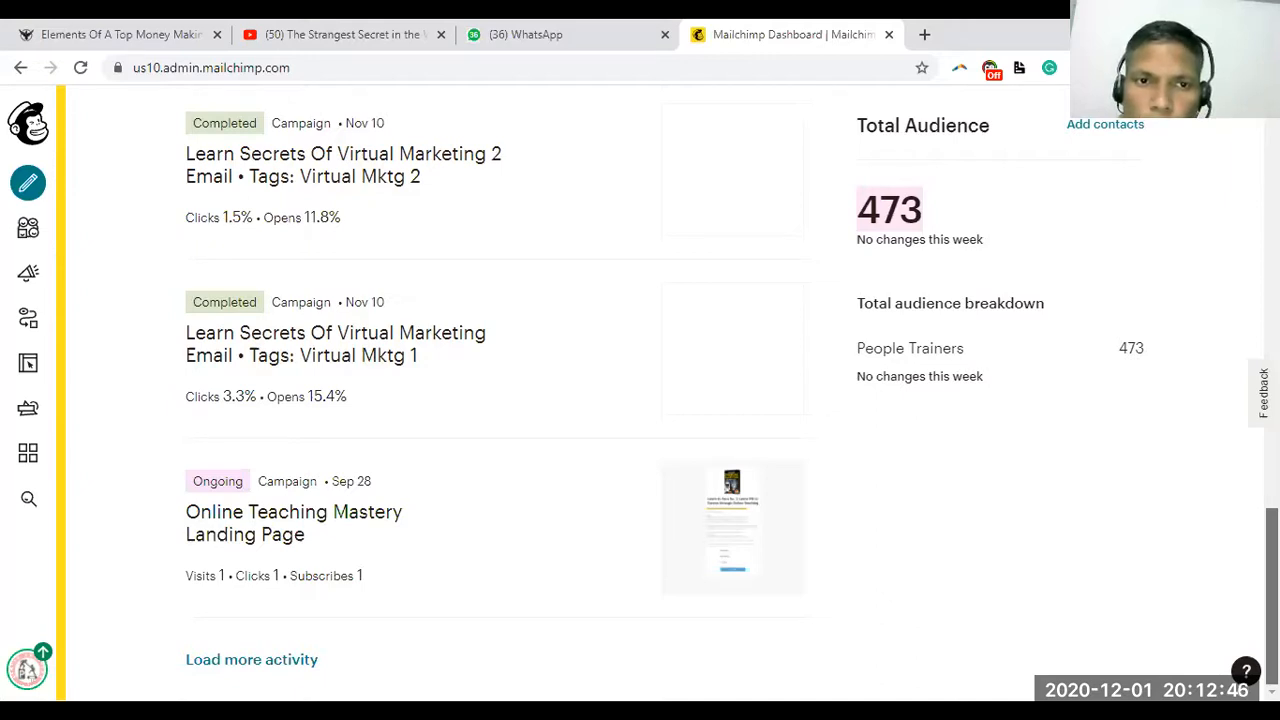
{"action": "scroll", "coordinate": [640, 400], "scroll_direction": "up", "scroll_amount": 1}
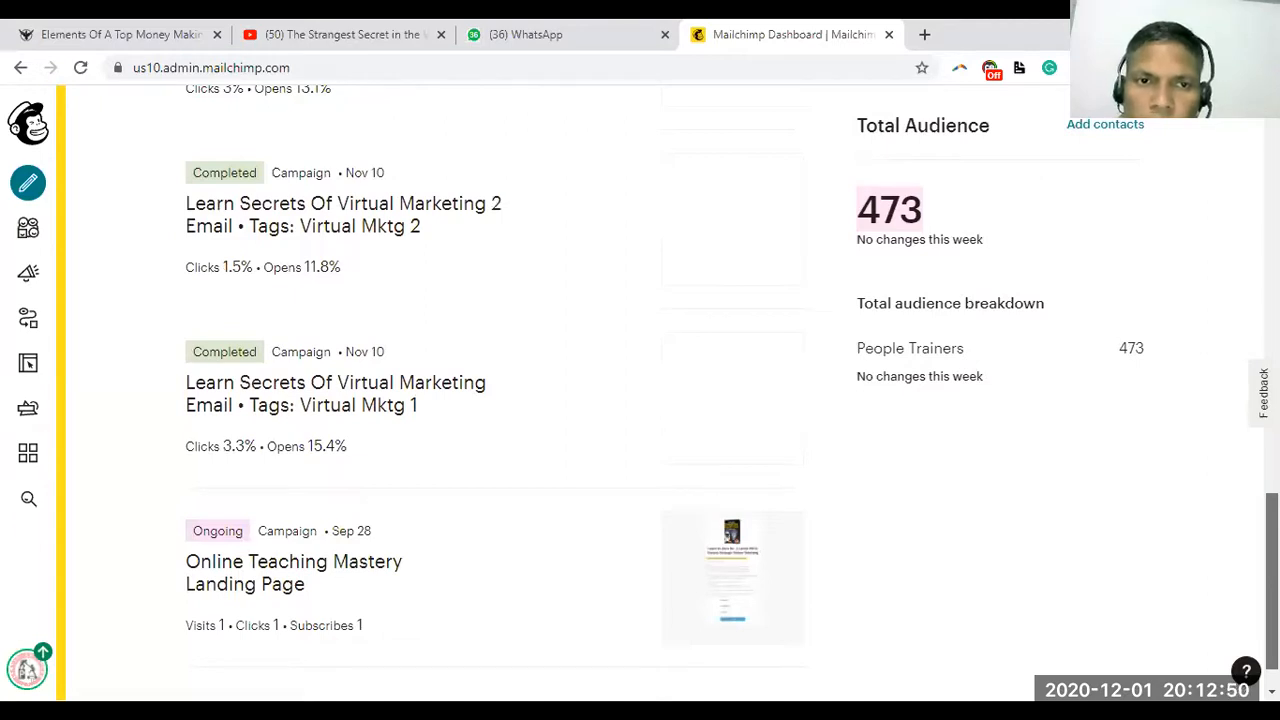
{"action": "scroll", "coordinate": [490, 400], "scroll_direction": "up", "scroll_amount": 3}
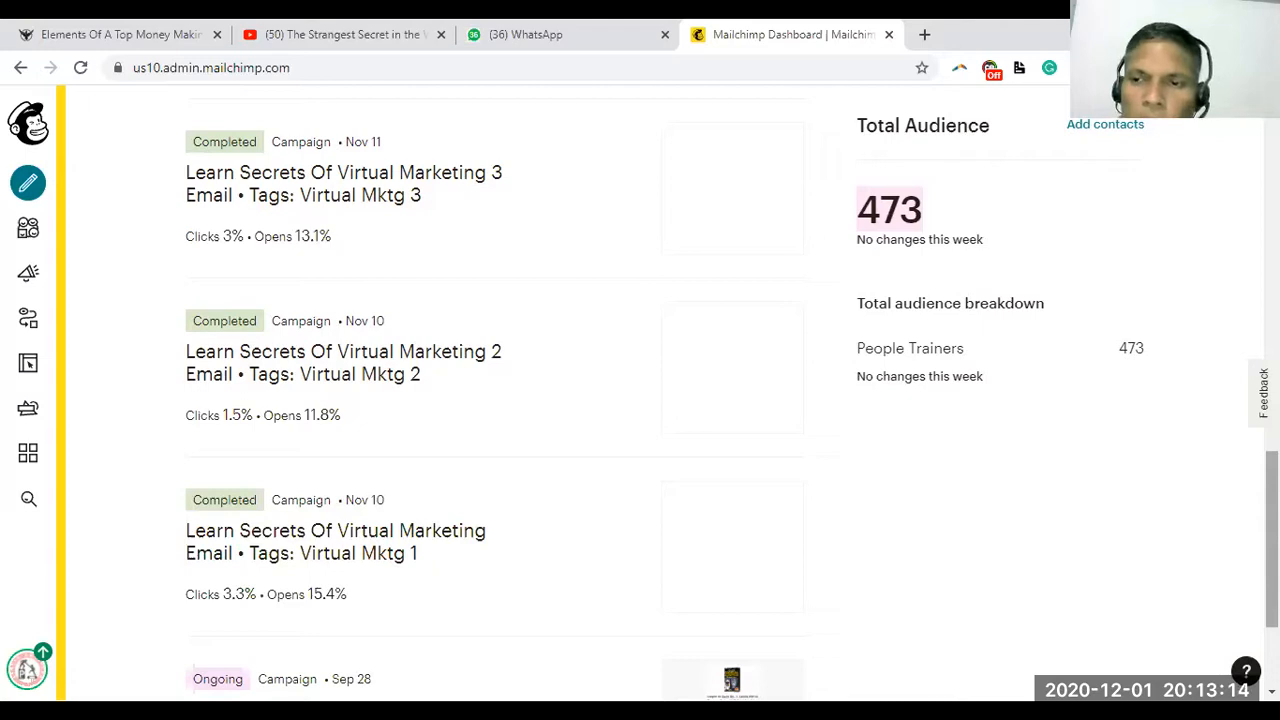
{"action": "scroll", "coordinate": [495, 400], "scroll_direction": "down", "scroll_amount": 2}
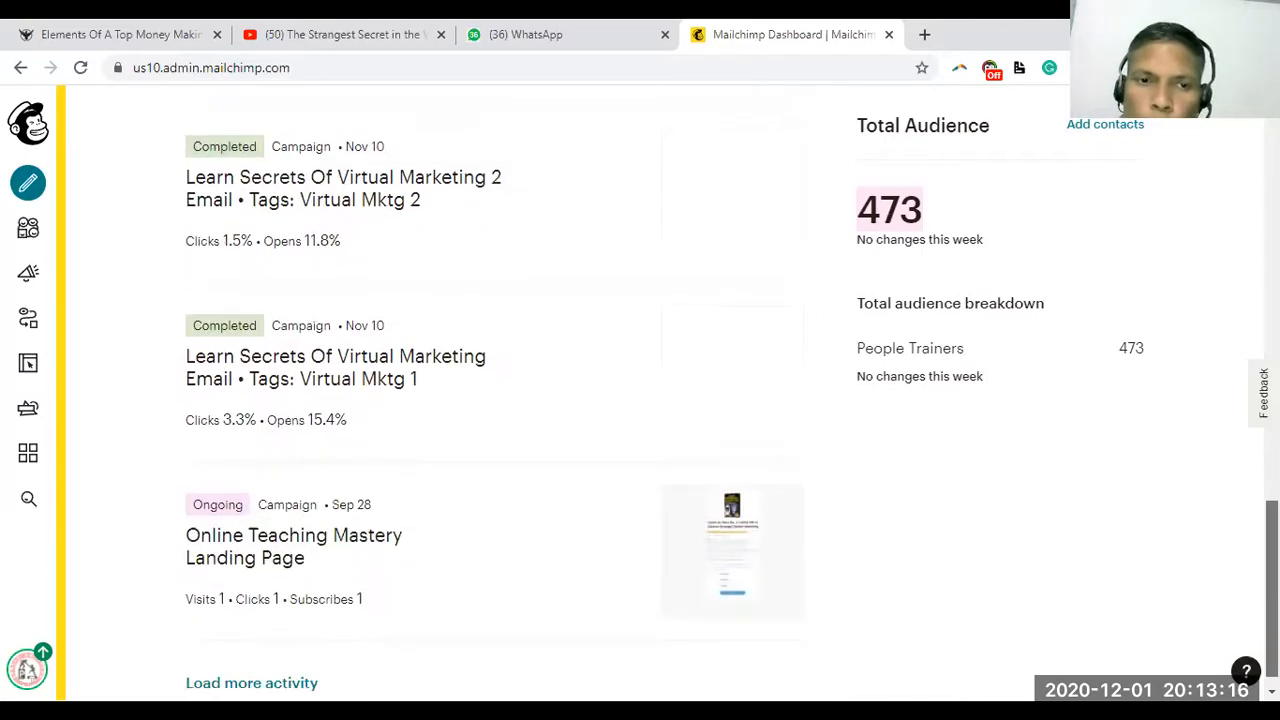
{"action": "scroll", "coordinate": [495, 400], "scroll_direction": "up", "scroll_amount": 9}
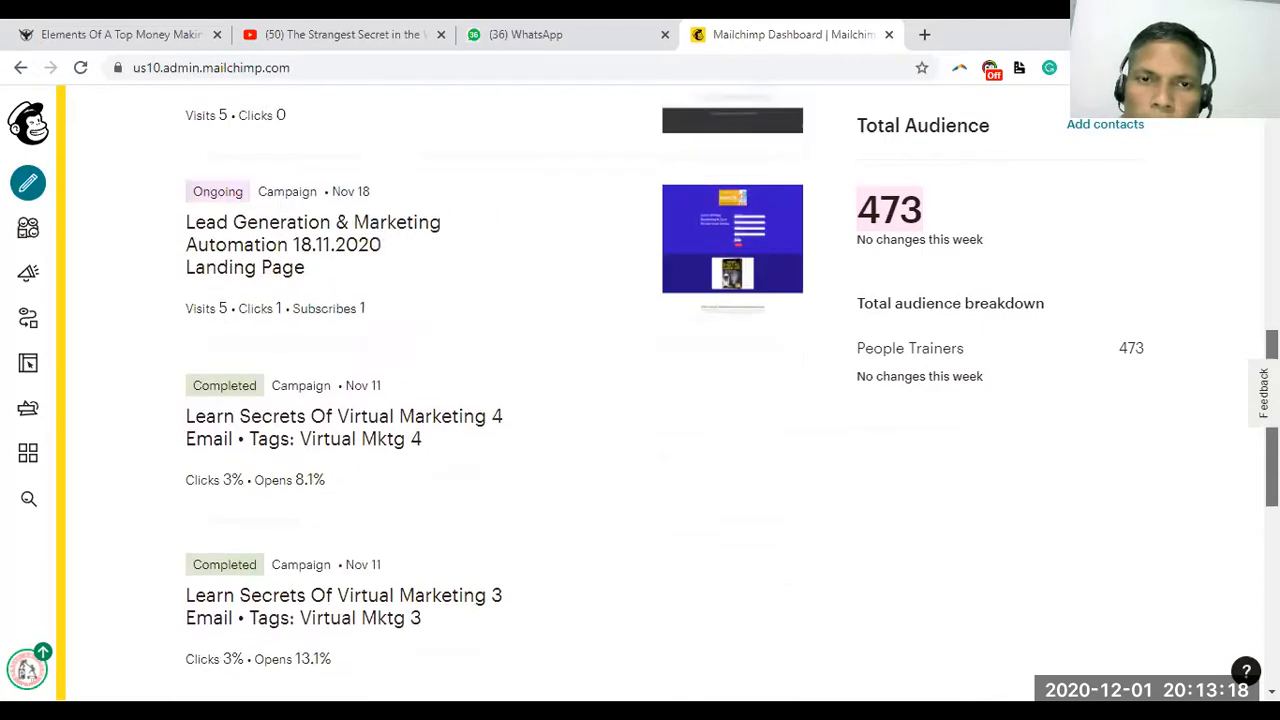
{"action": "scroll", "coordinate": [495, 400], "scroll_direction": "up", "scroll_amount": 2}
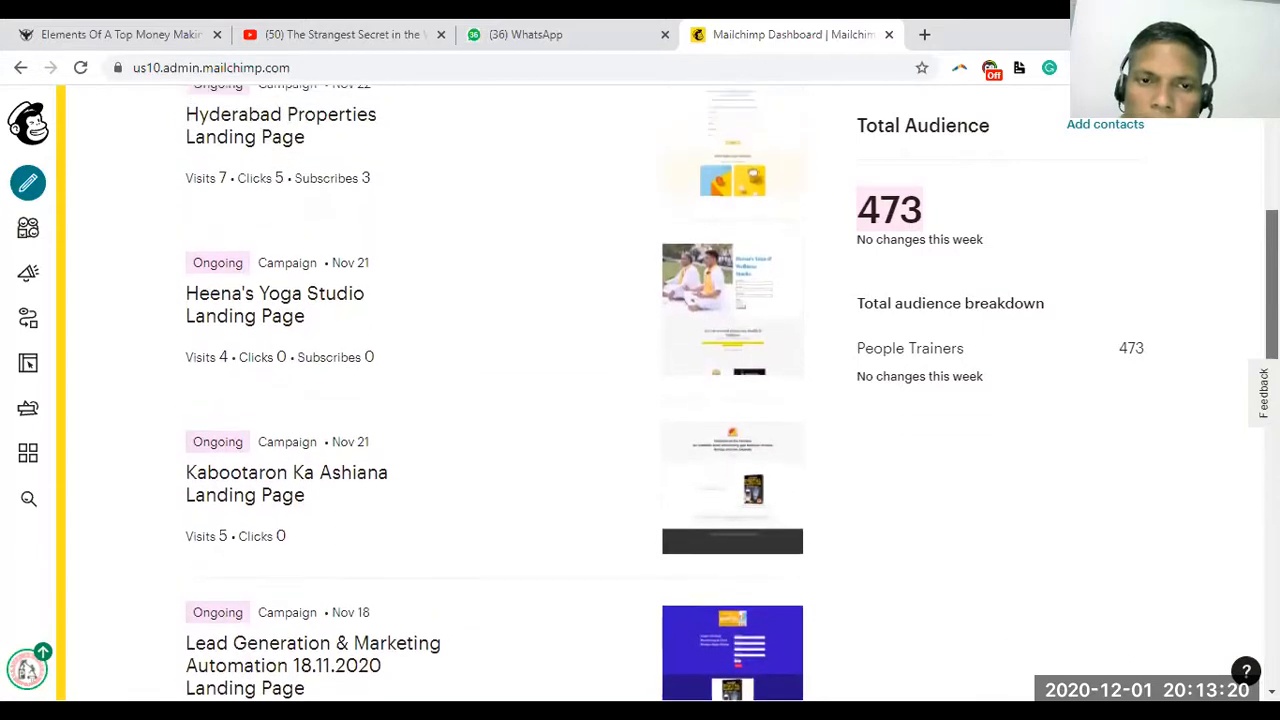
{"action": "scroll", "coordinate": [495, 400], "scroll_direction": "up", "scroll_amount": 4}
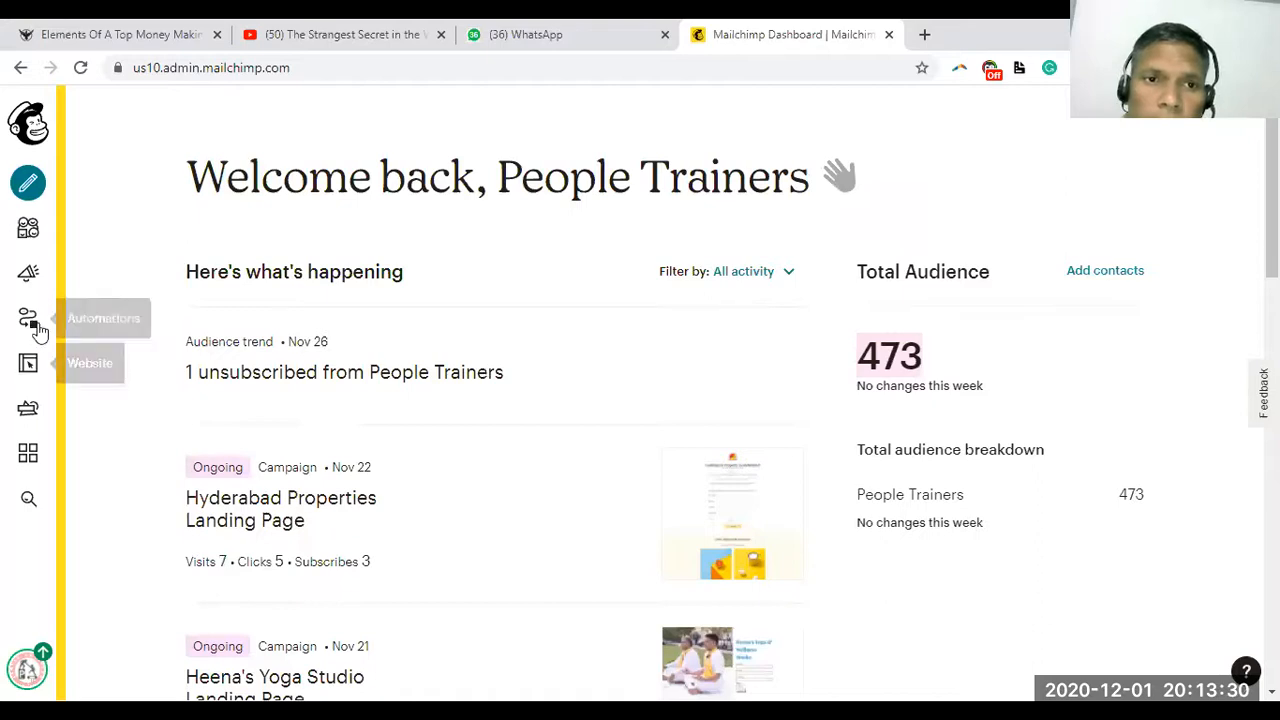
{"action": "left_click", "coordinate": [31, 277]}
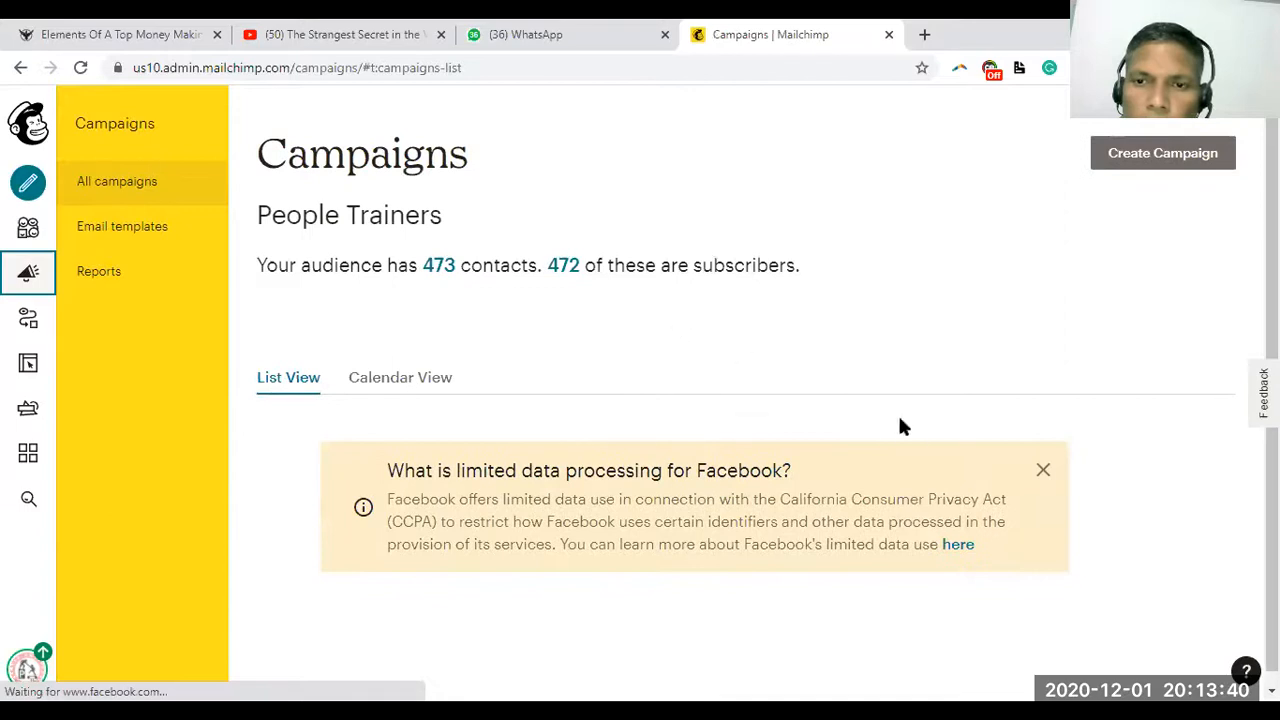
{"action": "left_click", "coordinate": [1043, 471]}
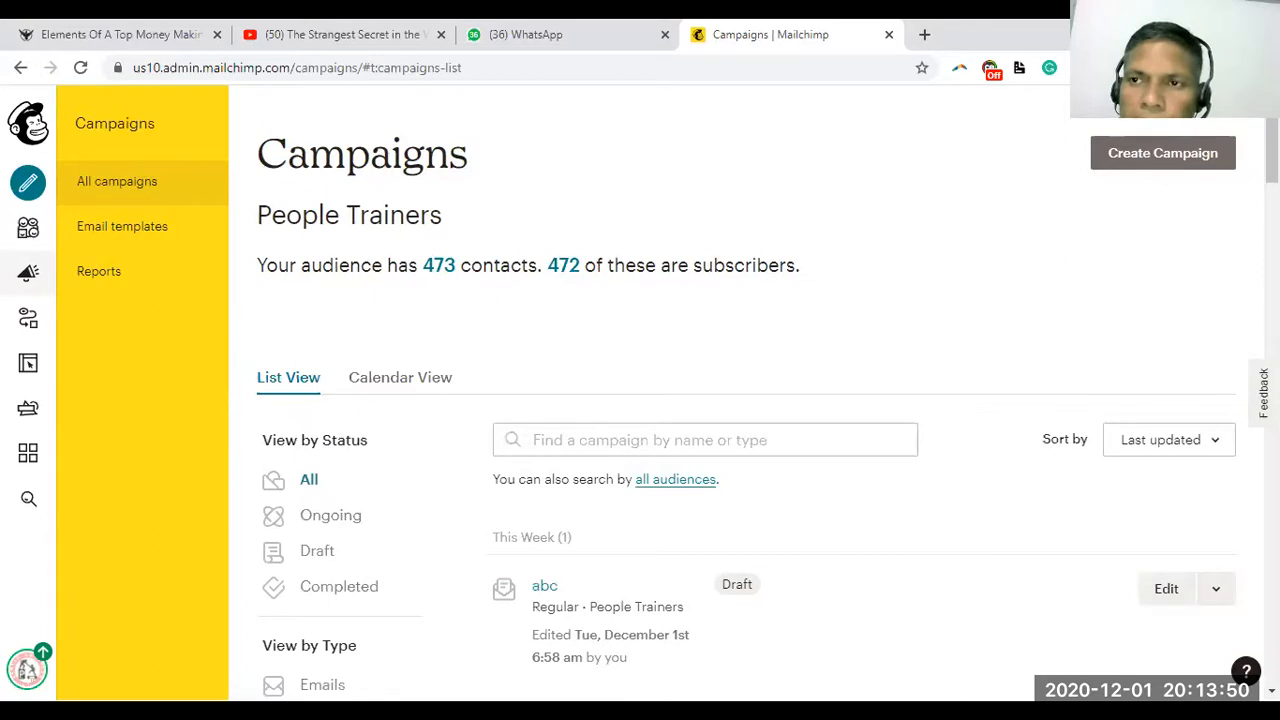
Scroll the All campaigns list down to the Learn Secrets Of Virtual Marketing 4 and 3 rows
{"action": "scroll", "coordinate": [760, 400], "scroll_direction": "down", "scroll_amount": 2}
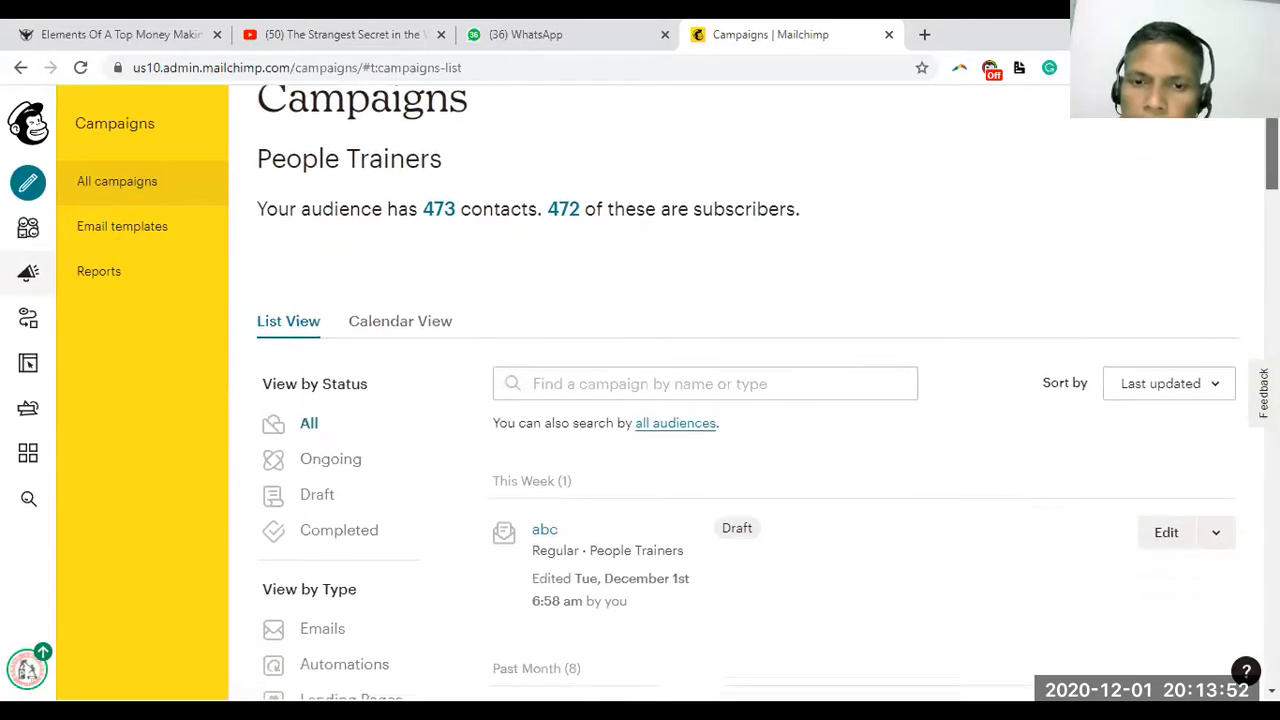
{"action": "scroll", "coordinate": [760, 400], "scroll_direction": "down", "scroll_amount": 1}
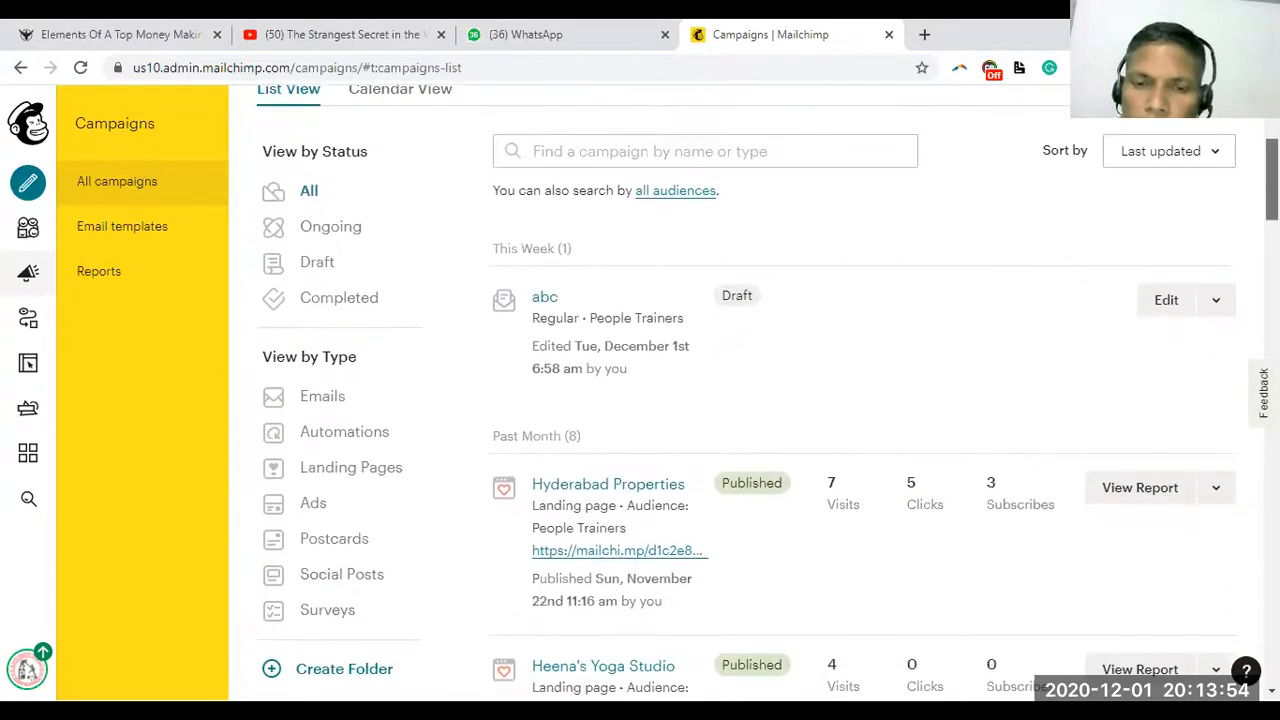
{"action": "scroll", "coordinate": [760, 400], "scroll_direction": "down", "scroll_amount": 2}
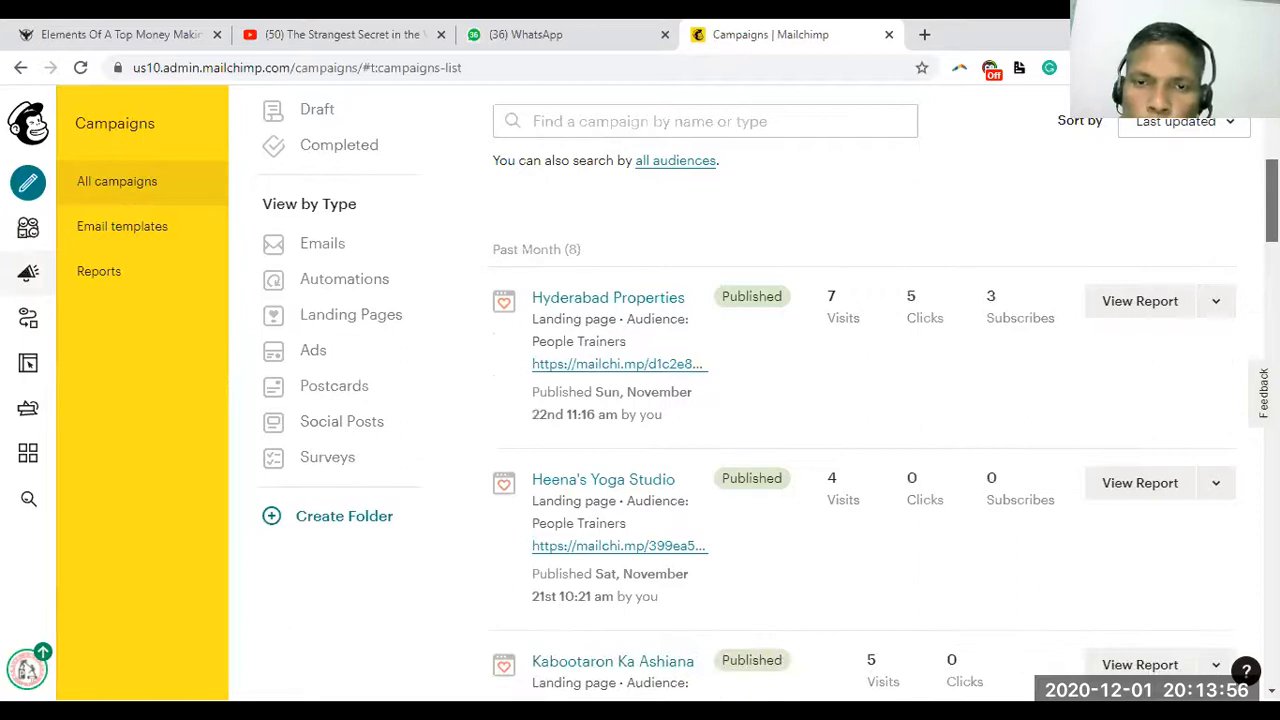
{"action": "scroll", "coordinate": [760, 400], "scroll_direction": "up", "scroll_amount": 2}
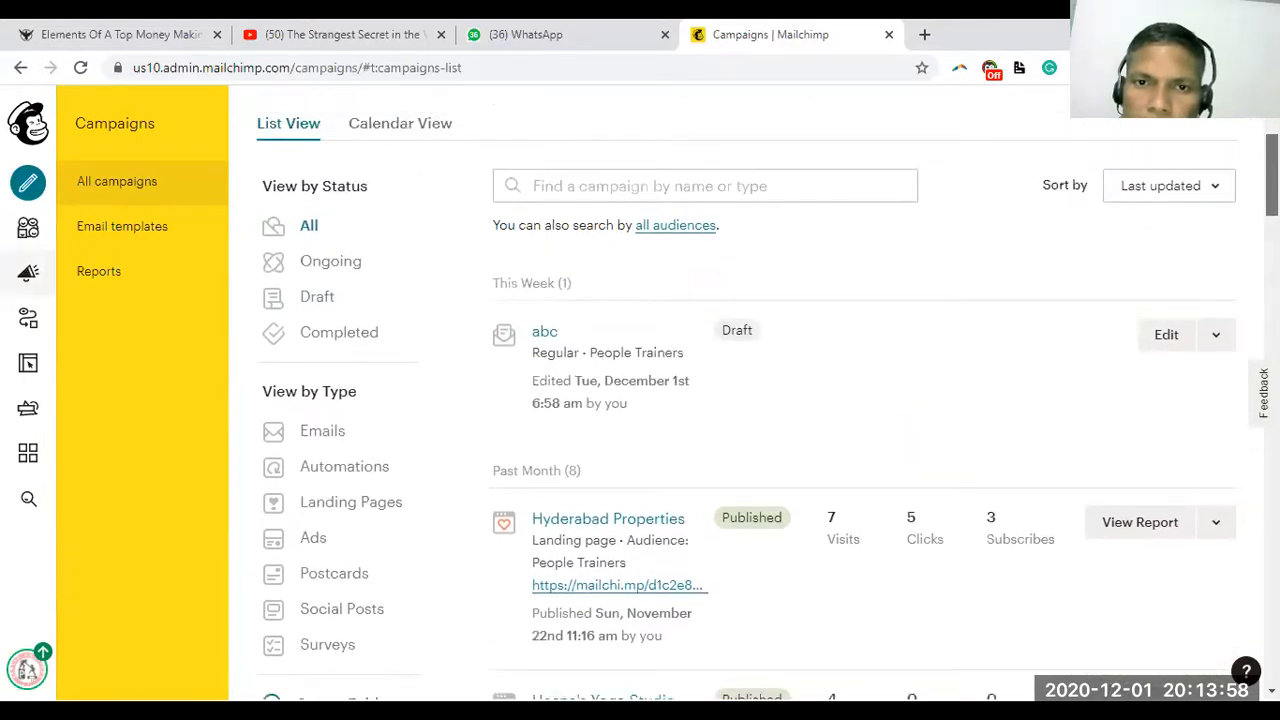
{"action": "scroll", "coordinate": [760, 400], "scroll_direction": "down", "scroll_amount": 2}
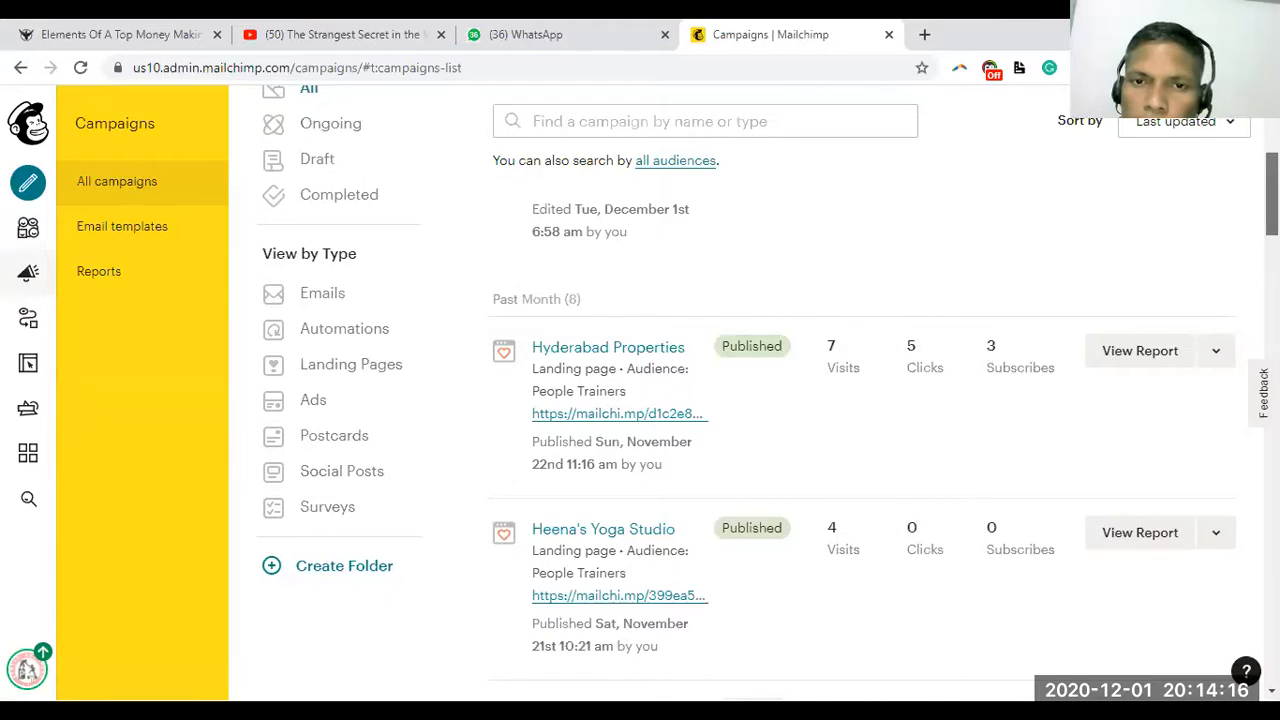
{"action": "scroll", "coordinate": [768, 392], "scroll_direction": "down", "scroll_amount": 2}
{"action": "scroll", "coordinate": [768, 392], "scroll_direction": "down", "scroll_amount": 3}
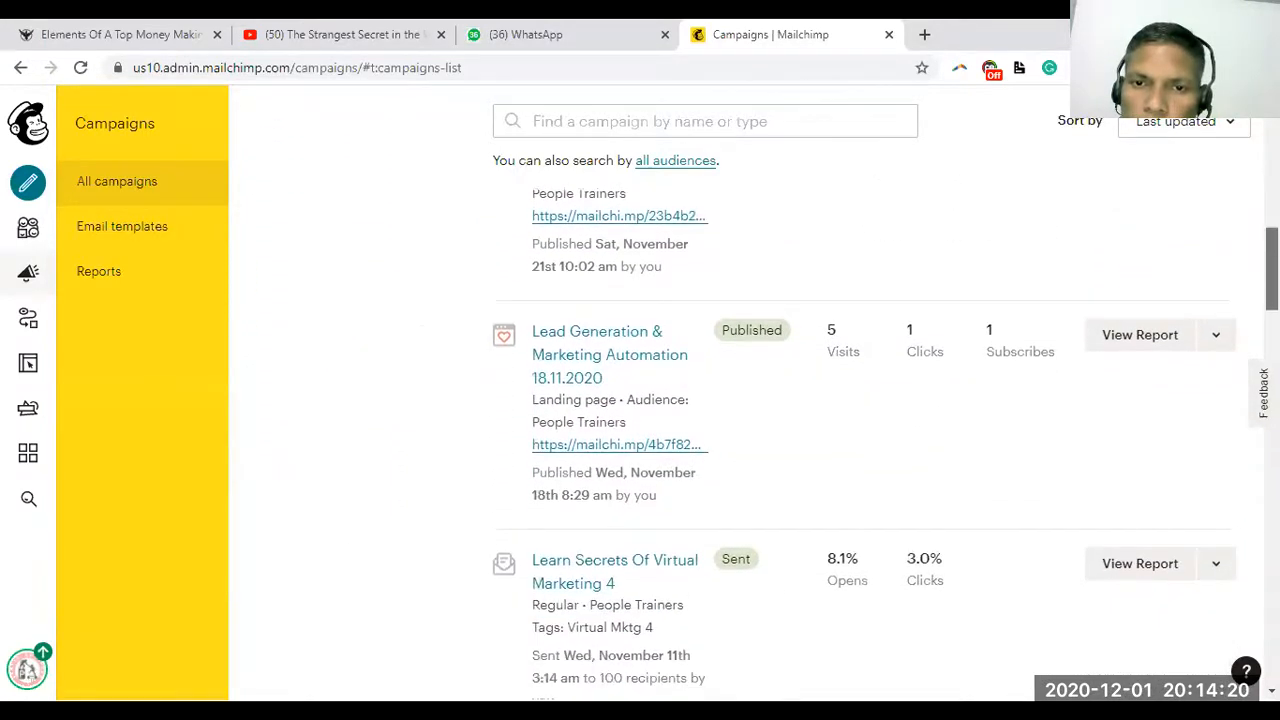
{"action": "scroll", "coordinate": [768, 392], "scroll_direction": "down", "scroll_amount": 1}
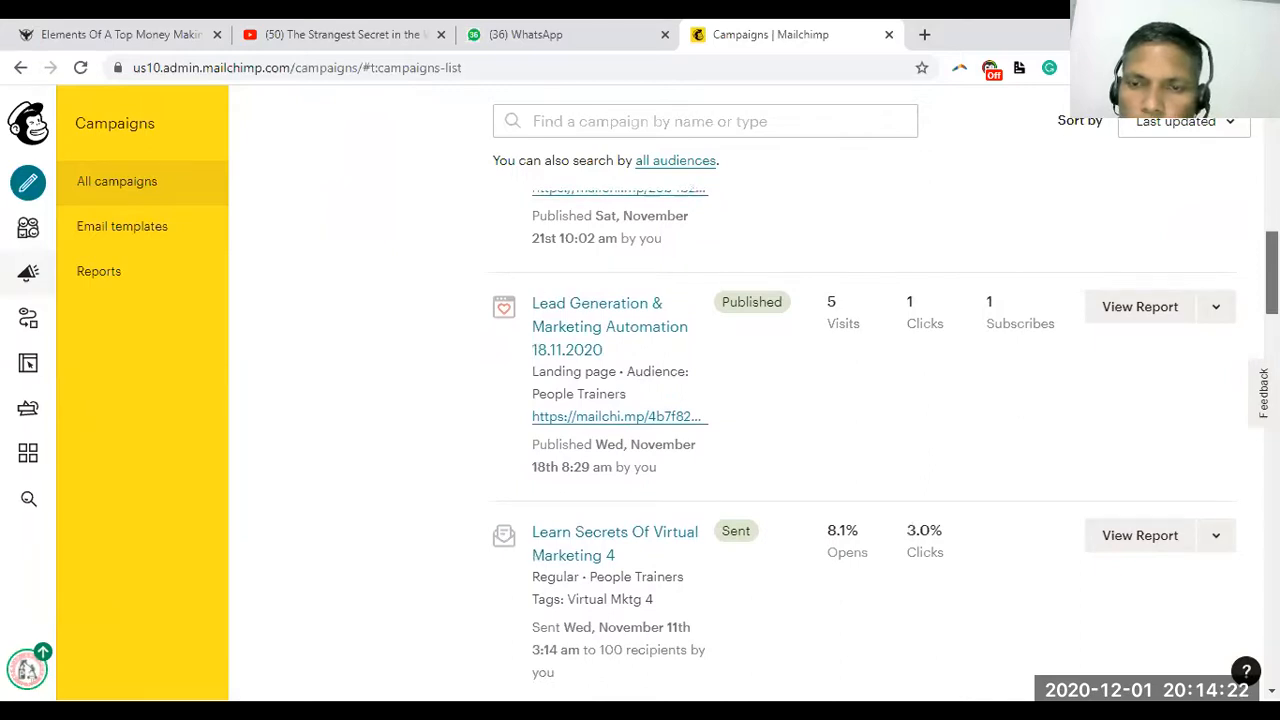
{"action": "scroll", "coordinate": [768, 392], "scroll_direction": "down", "scroll_amount": 2}
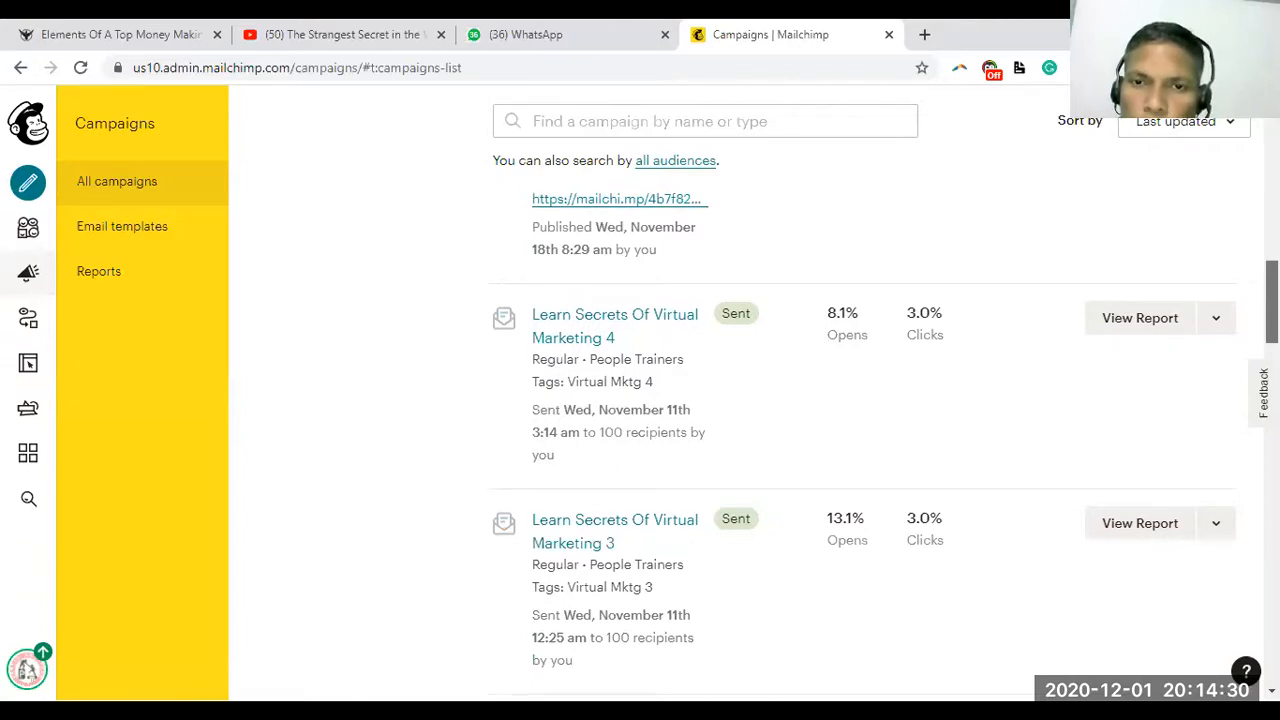
{"action": "scroll", "coordinate": [864, 442], "scroll_direction": "down", "scroll_amount": 1}
{"action": "scroll", "coordinate": [864, 442], "scroll_direction": "up", "scroll_amount": 3}
{"action": "scroll", "coordinate": [864, 442], "scroll_direction": "down", "scroll_amount": 1}
{"action": "scroll", "coordinate": [864, 442], "scroll_direction": "down", "scroll_amount": 2}
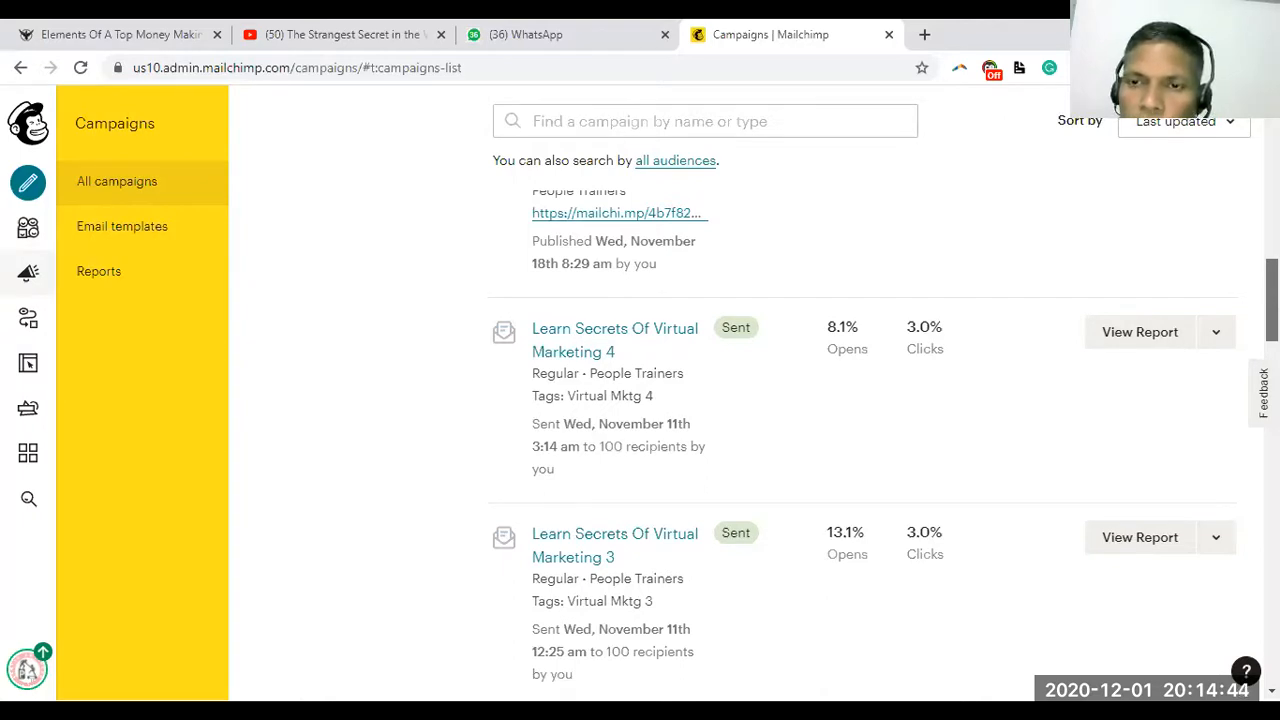
Check the Learn Secrets 4 actions menu, then scroll down to the August 2020 welcome automation
{"action": "left_click_drag", "start_coordinate": [1272, 302], "coordinate": [1272, 304]}
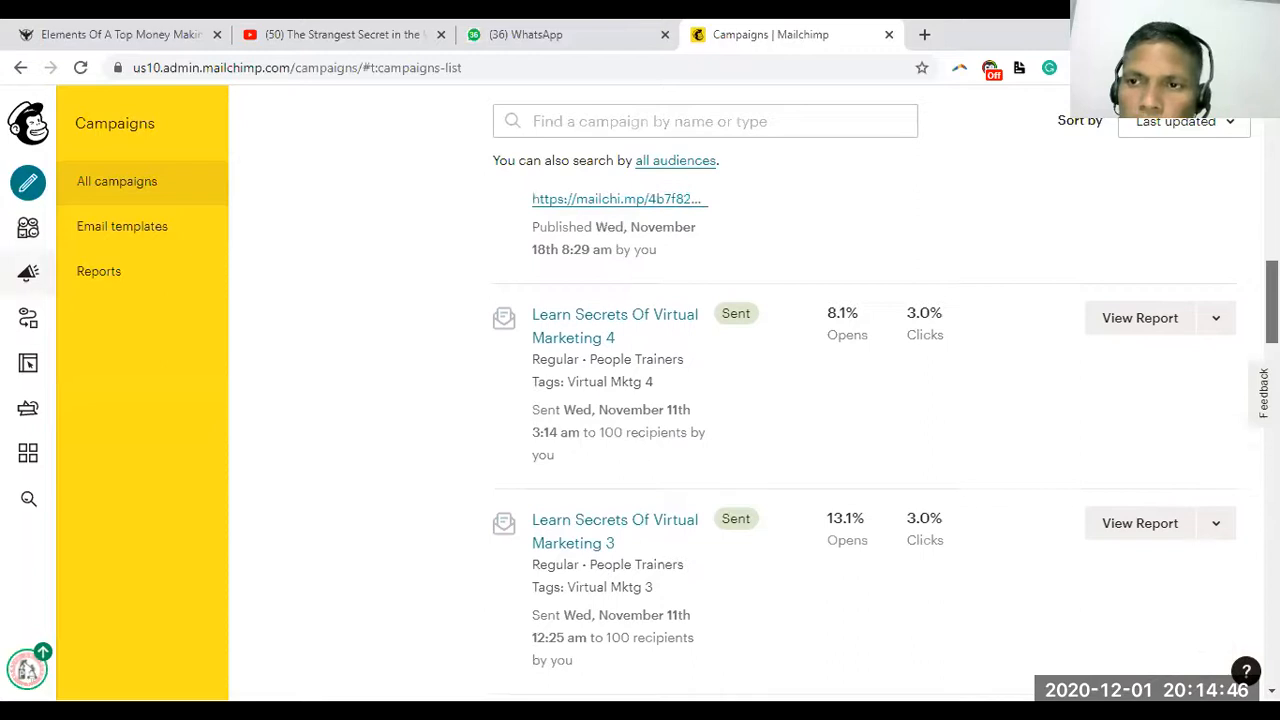
{"action": "left_click", "coordinate": [1217, 320]}
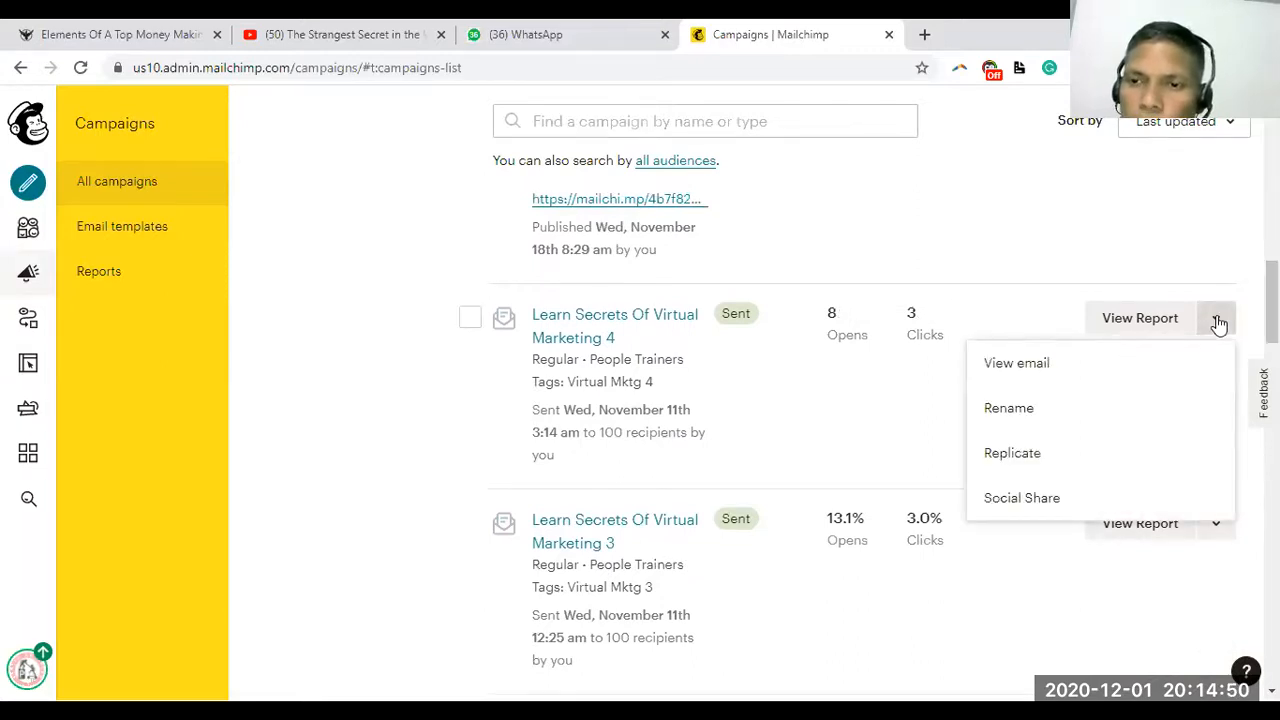
{"action": "left_click_drag", "start_coordinate": [1272, 316], "coordinate": [1272, 544]}
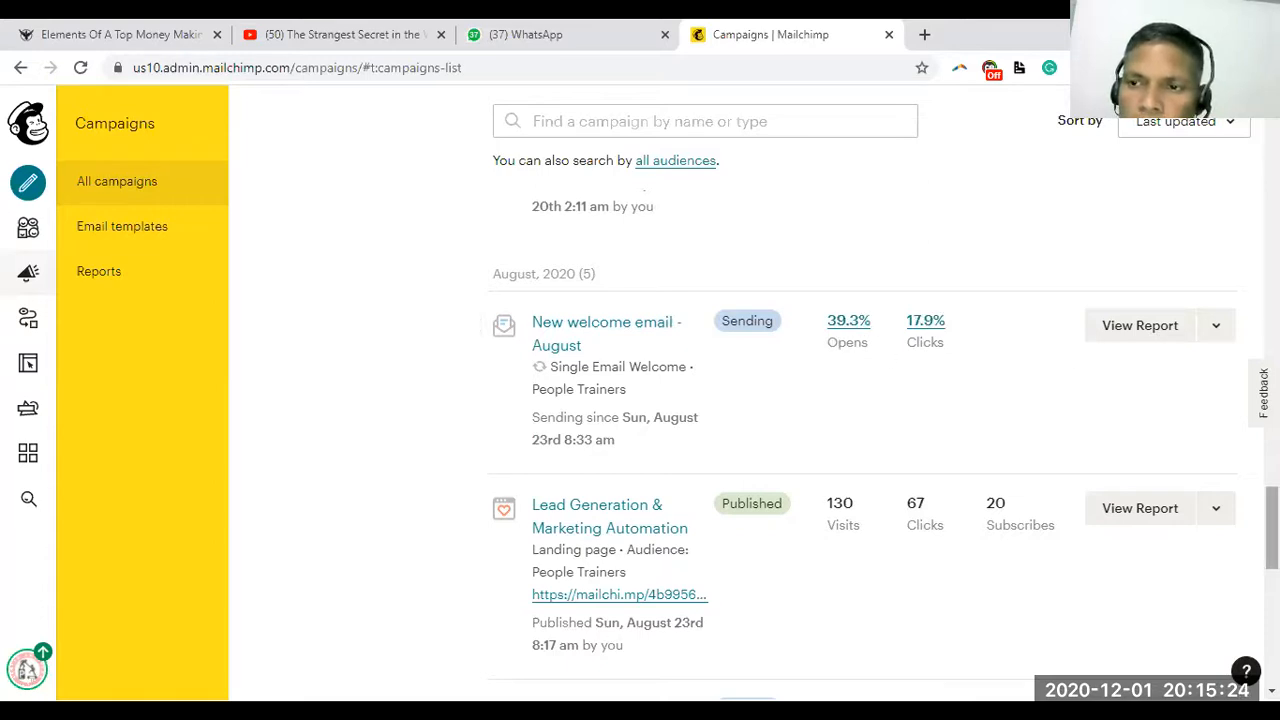
Scroll past Lead Generation to the Single welcome email and Learn Digital Marketing From Scratch rows
{"action": "scroll", "coordinate": [860, 420], "scroll_direction": "down", "scroll_amount": 2}
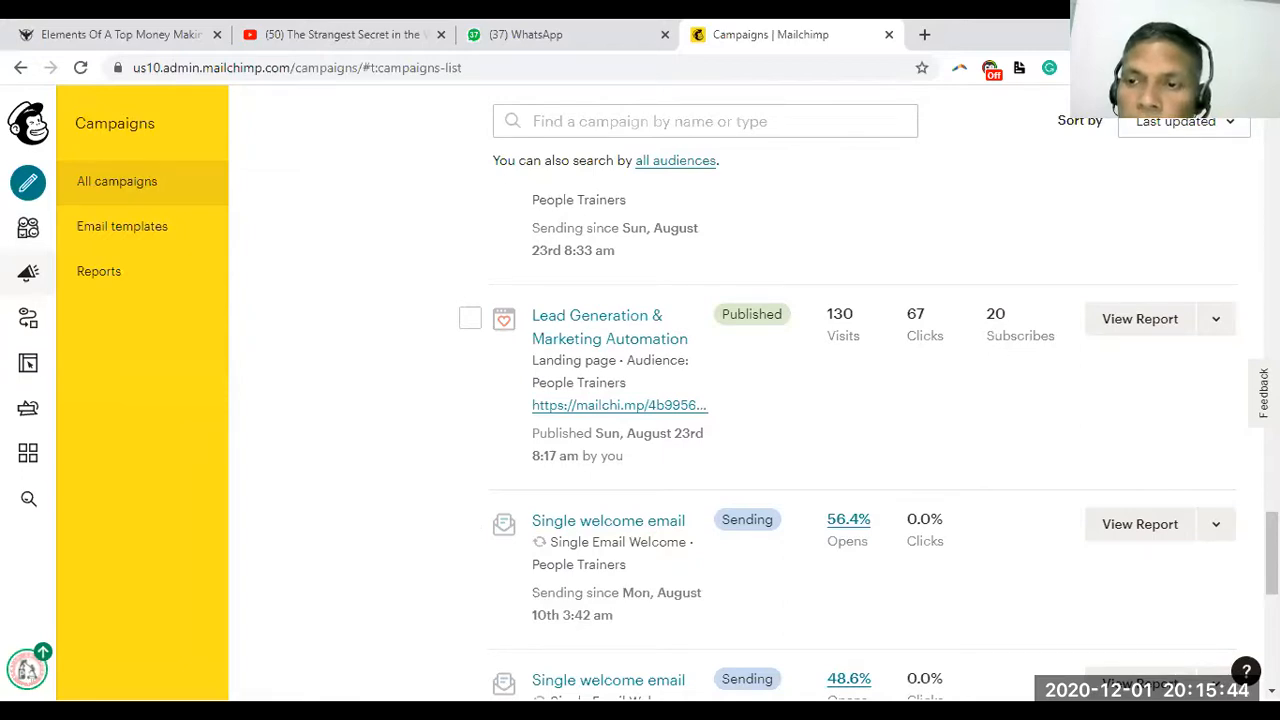
{"action": "scroll", "coordinate": [860, 440], "scroll_direction": "down", "scroll_amount": 4}
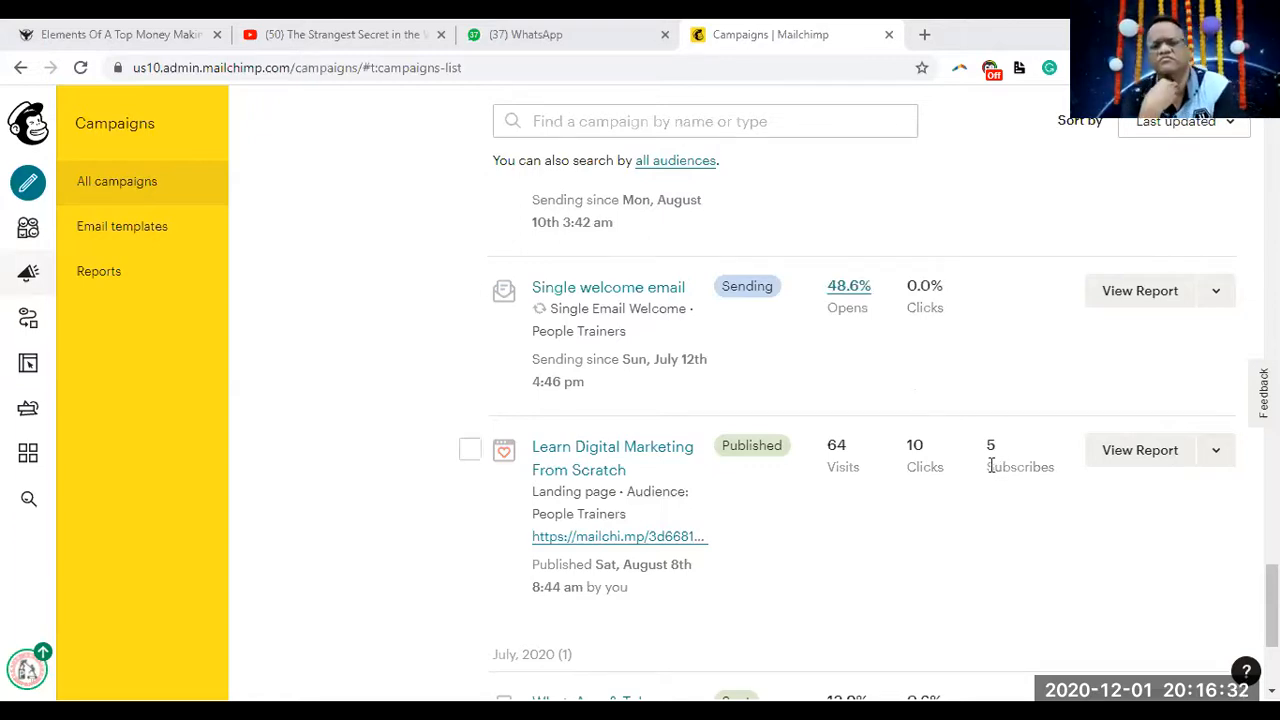
Scroll to the July 2020 entry at the bottom, then back up to the 473-contact summary
{"action": "scroll", "coordinate": [1052, 483], "scroll_direction": "up", "scroll_amount": 10}
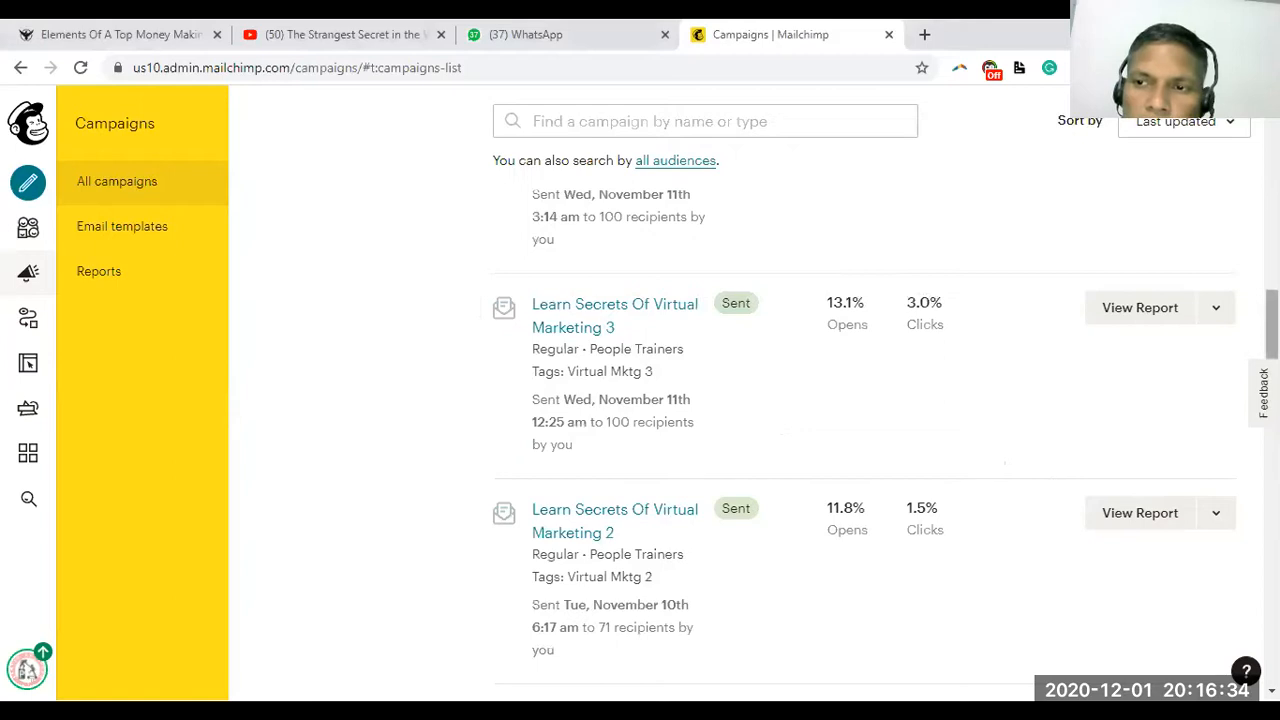
{"action": "scroll", "coordinate": [1052, 483], "scroll_direction": "down", "scroll_amount": 5}
{"action": "scroll", "coordinate": [864, 420], "scroll_direction": "down", "scroll_amount": 10}
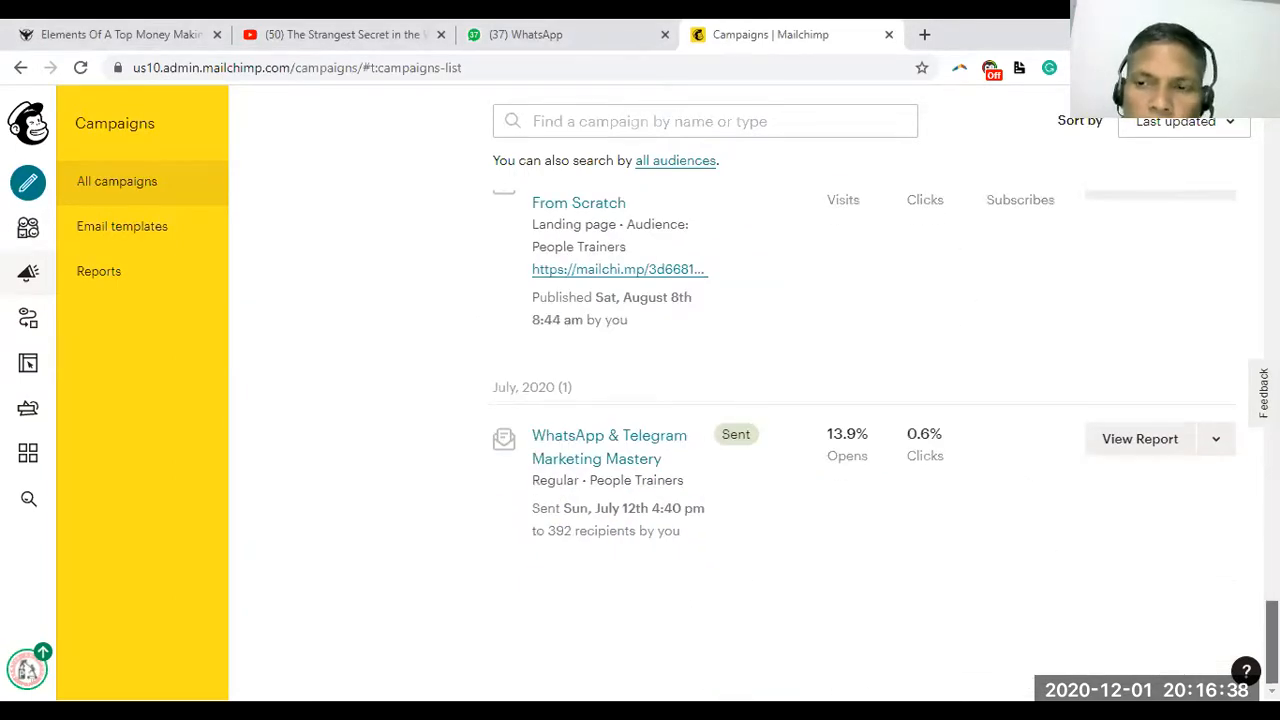
{"action": "scroll", "coordinate": [864, 420], "scroll_direction": "up", "scroll_amount": 15}
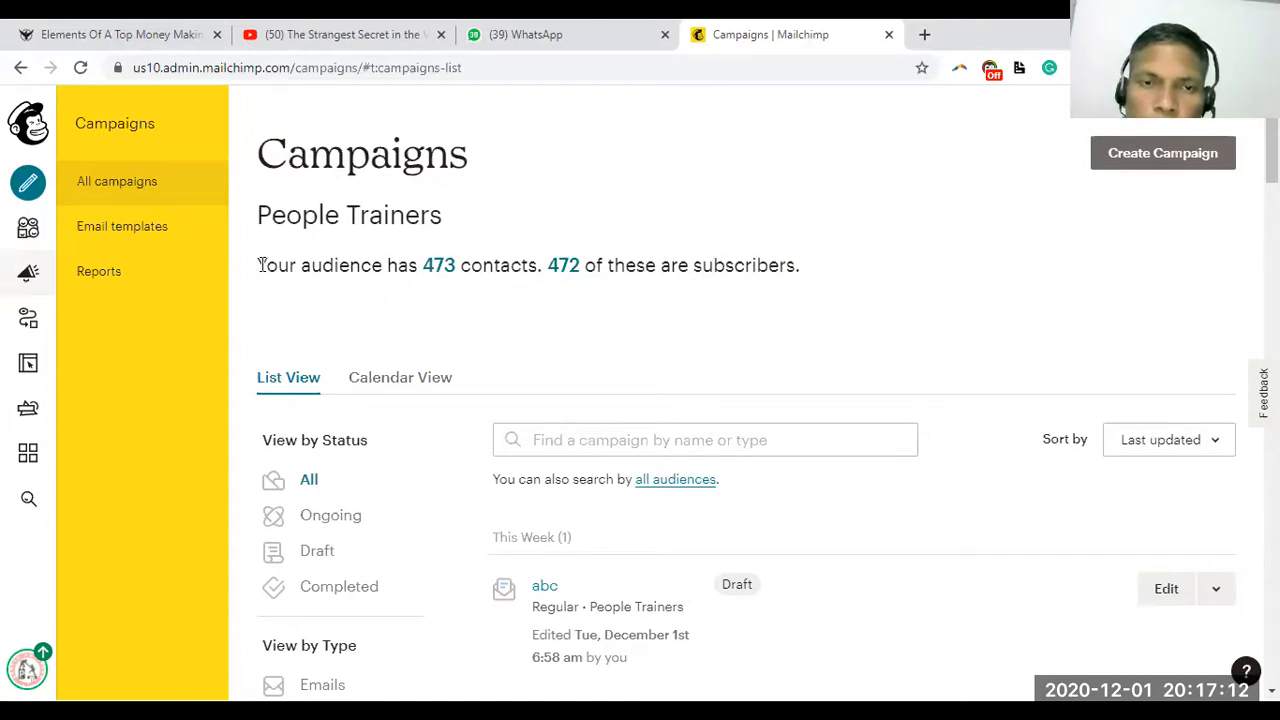
Highlight the 473 contacts sentence and start a new campaign from the Create icon
{"action": "left_click_drag", "start_coordinate": [258, 265], "coordinate": [753, 287]}
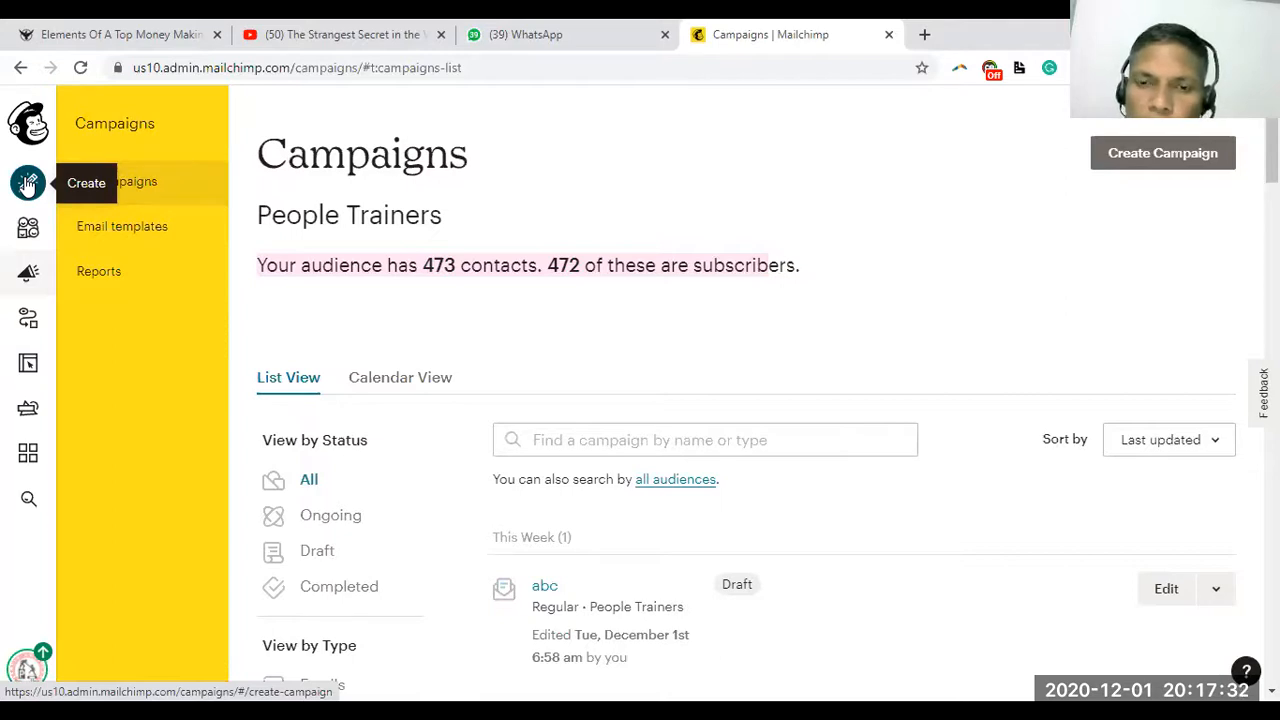
{"action": "left_click", "coordinate": [27, 184]}
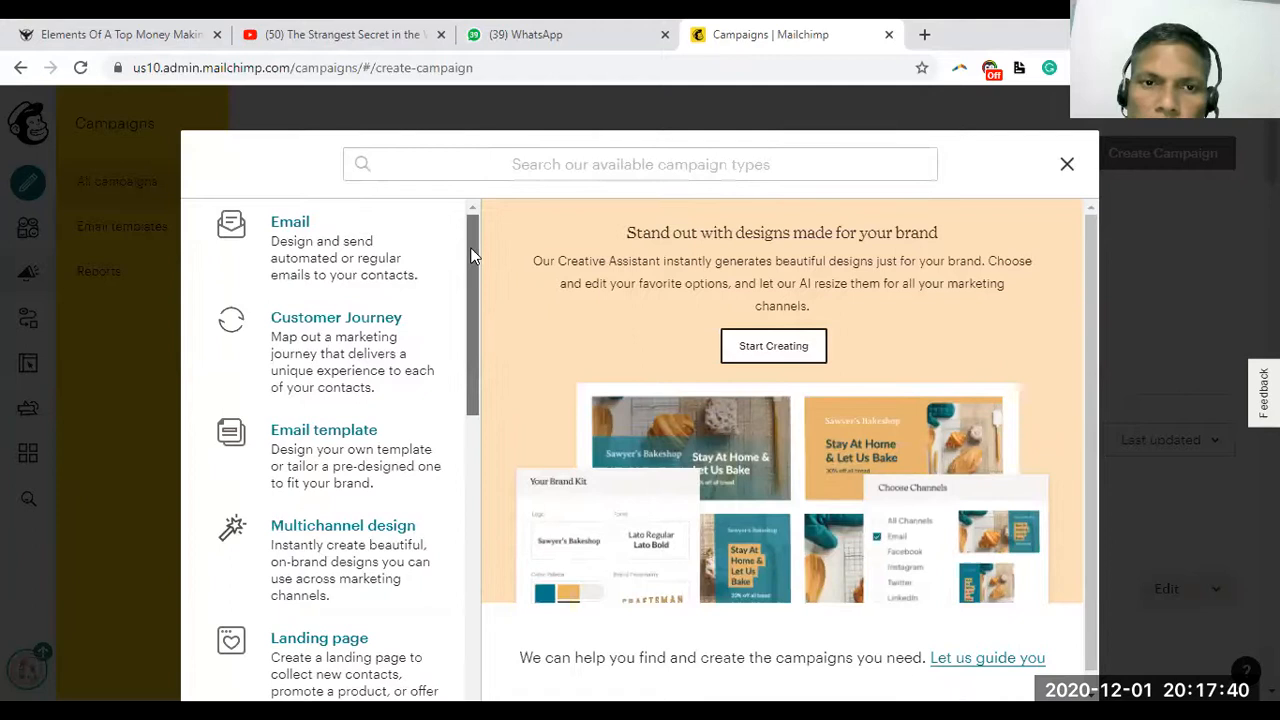
Scroll the campaign-type list from Email down to Postcard and back up
{"action": "left_click_drag", "start_coordinate": [470, 251], "coordinate": [516, 555]}
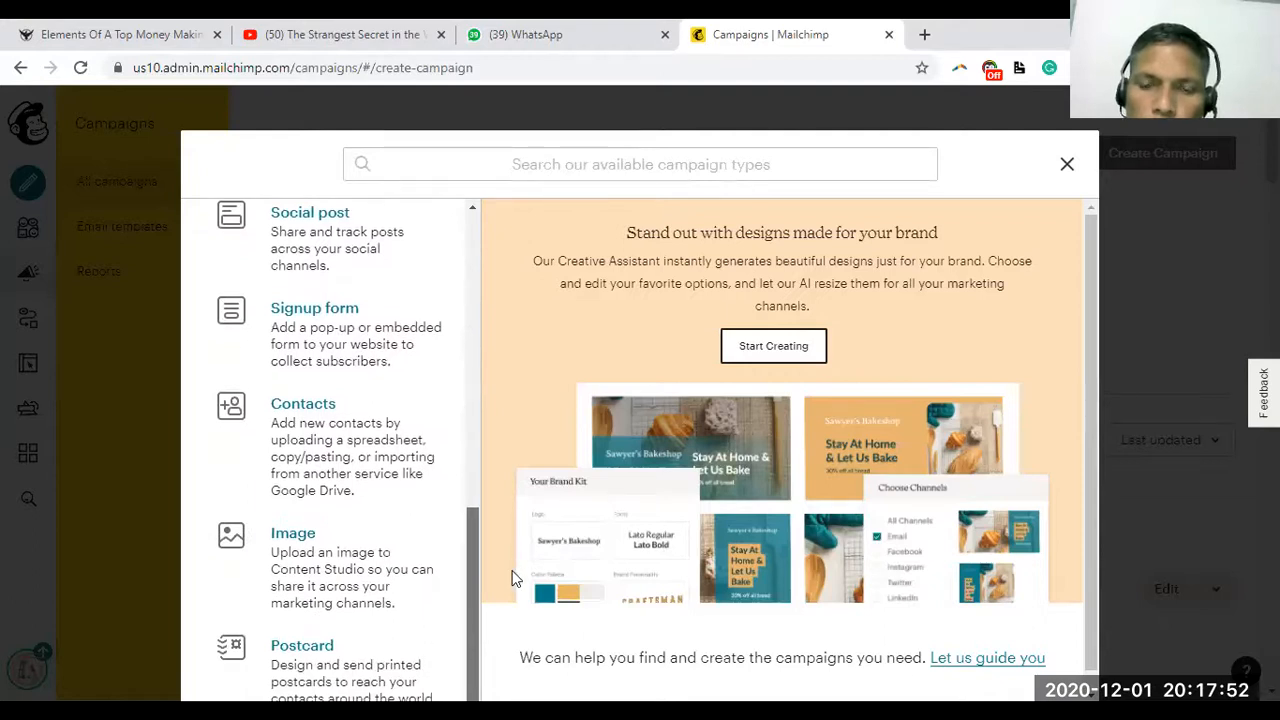
{"action": "left_click_drag", "start_coordinate": [512, 571], "coordinate": [510, 210]}
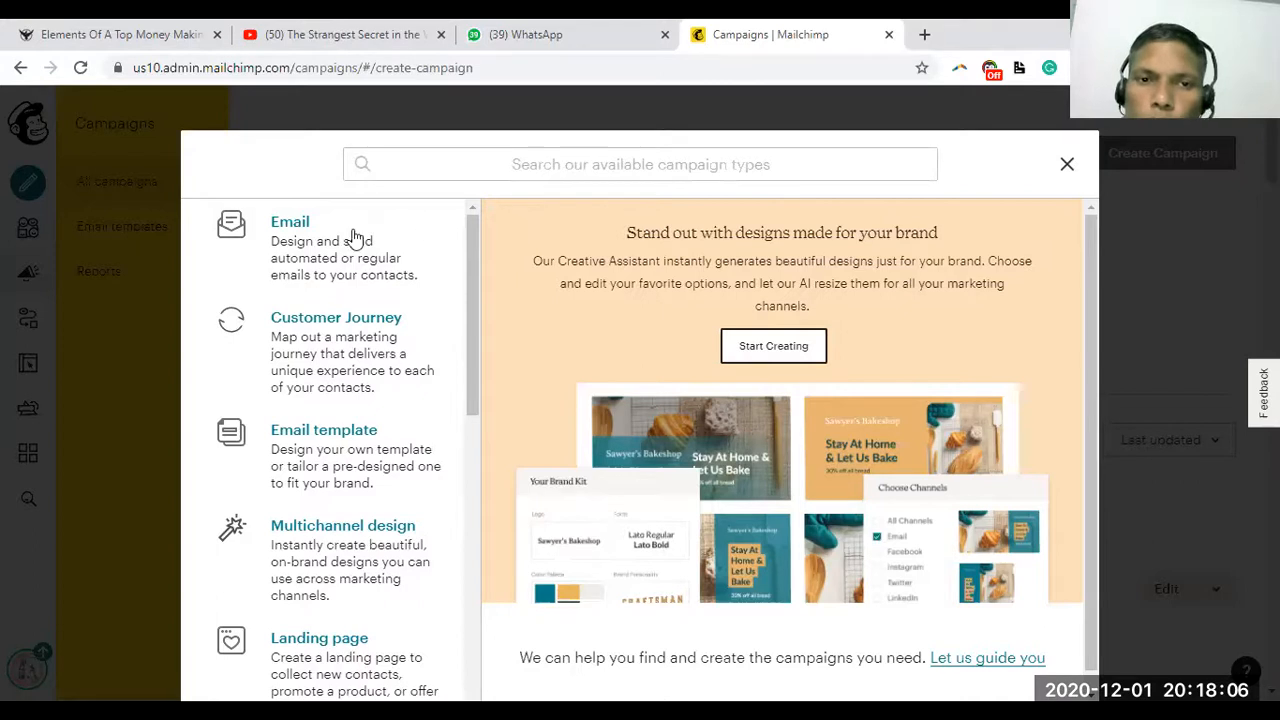
Choose an Email campaign, then switch to the Automated templates
{"action": "left_click", "coordinate": [290, 224]}
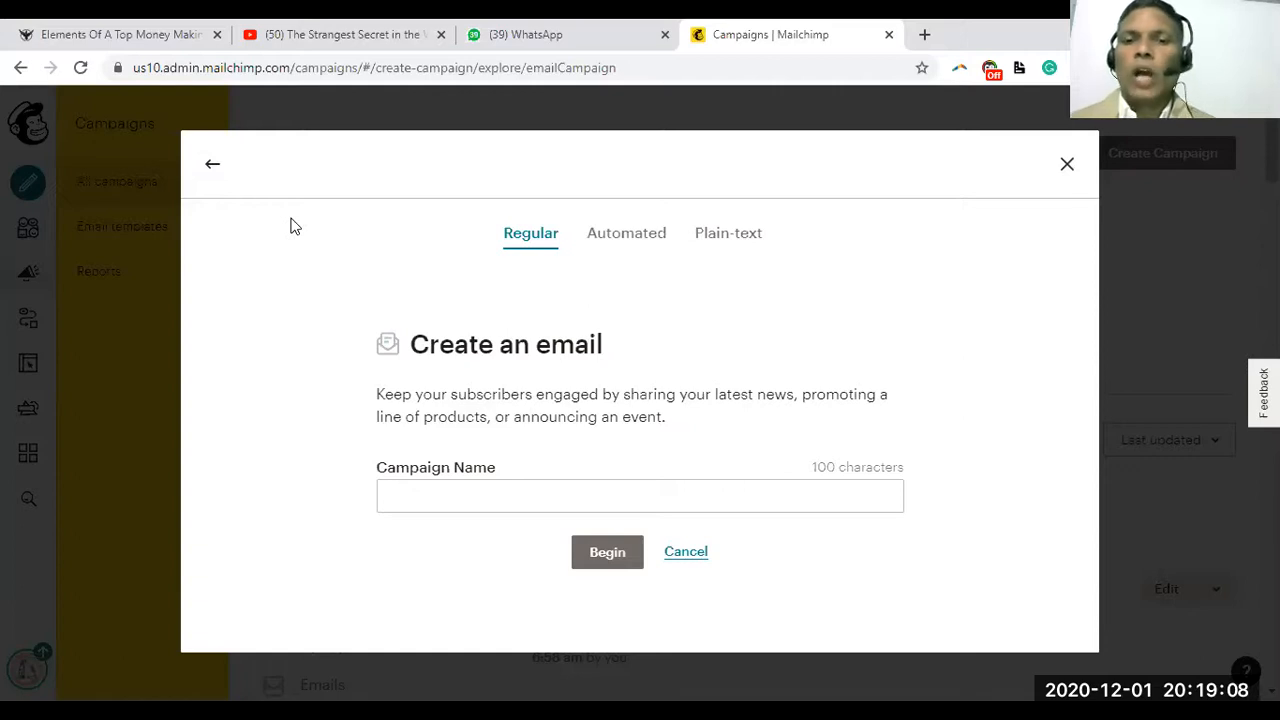
{"action": "left_click", "coordinate": [622, 238]}
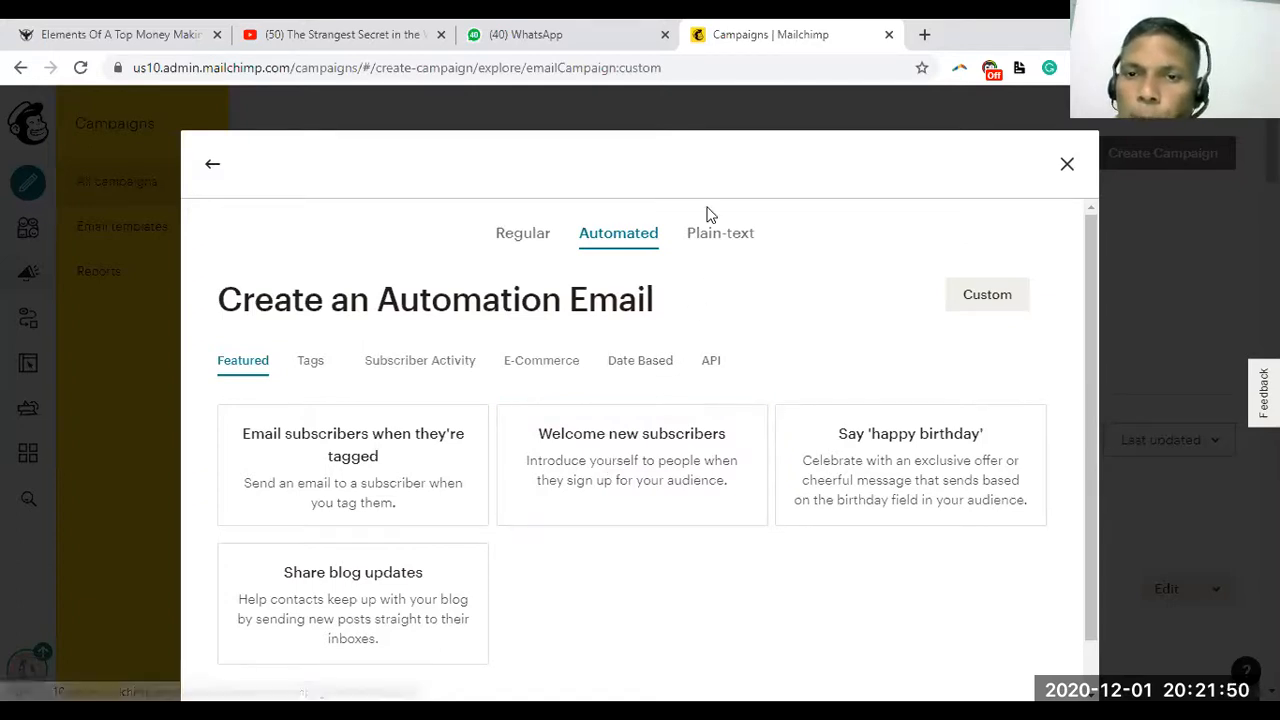
{"action": "left_click", "coordinate": [733, 238]}
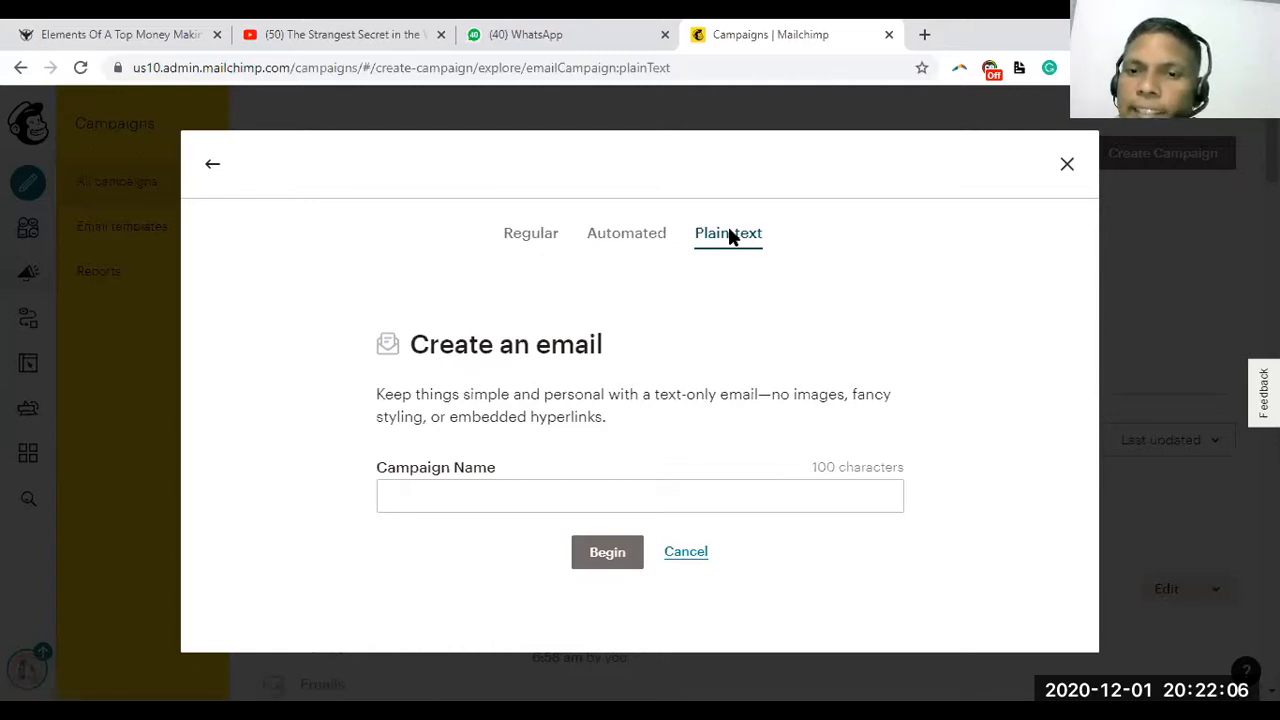
{"action": "left_click", "coordinate": [654, 236]}
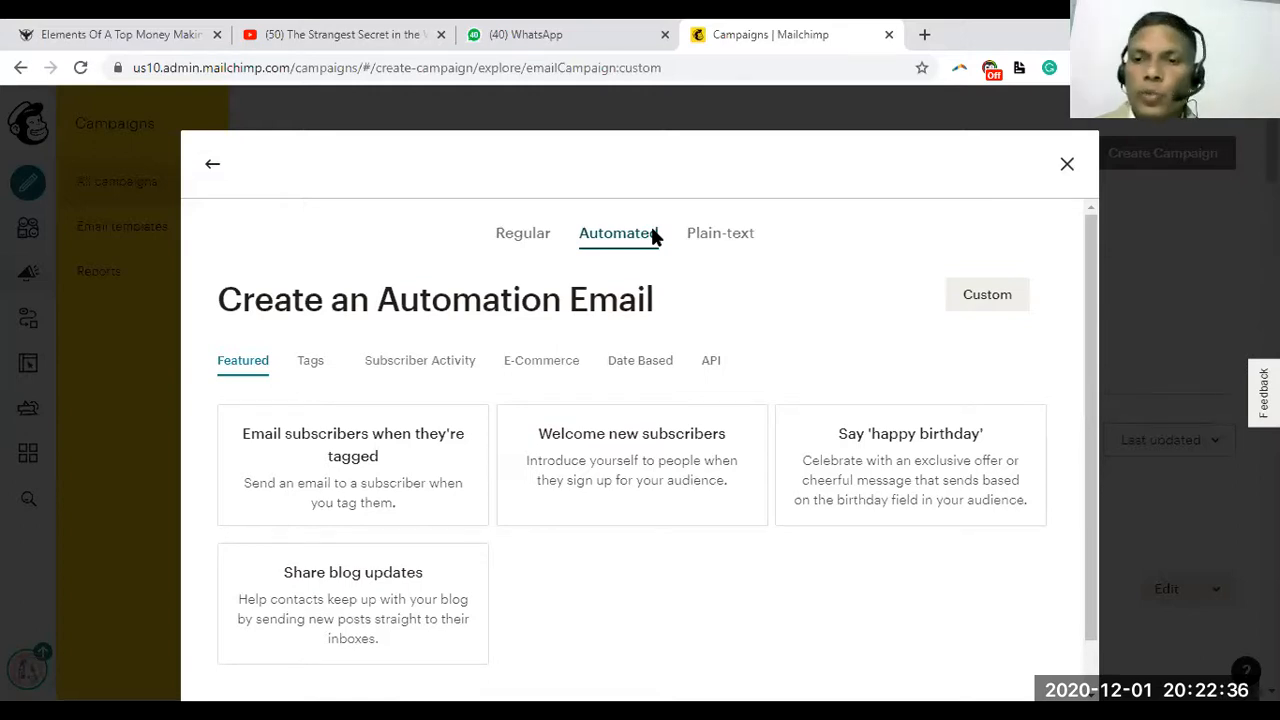
Pick the 'Welcome new subscribers' card under Featured automations
{"action": "left_click", "coordinate": [591, 484]}
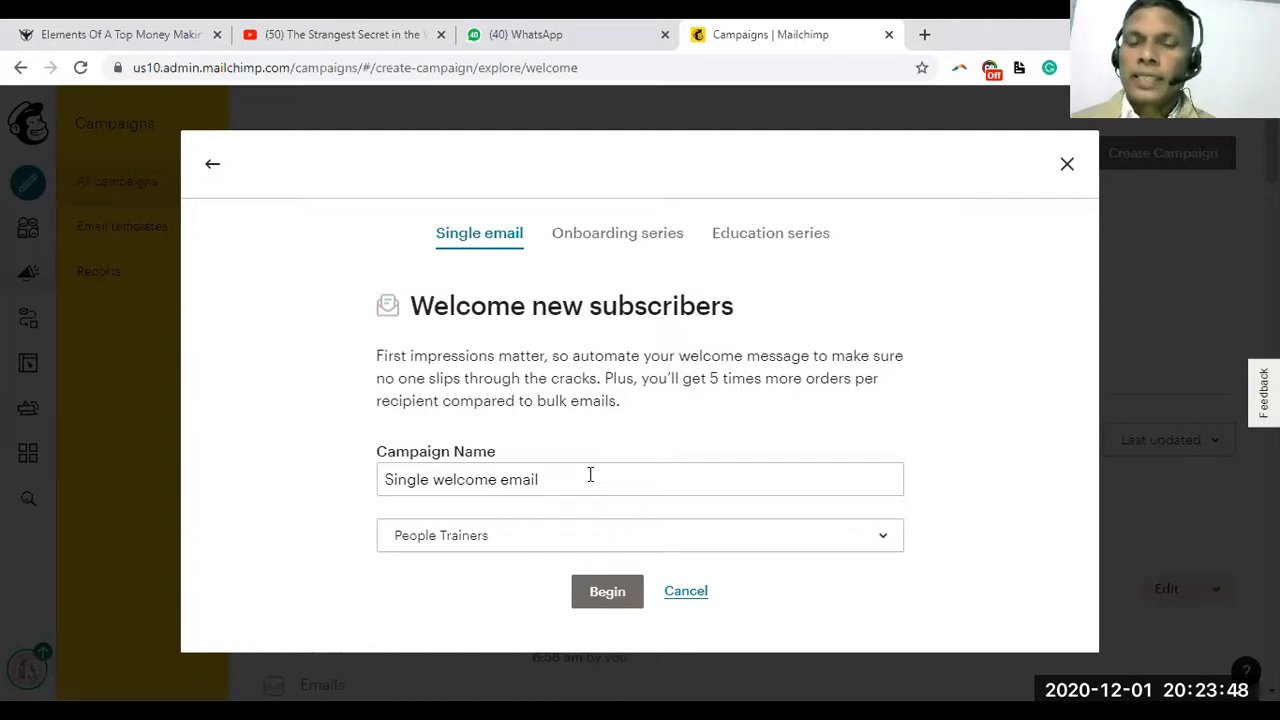
Compare the Onboarding and Education series options, then settle on the Single email welcome
{"action": "left_click", "coordinate": [612, 243]}
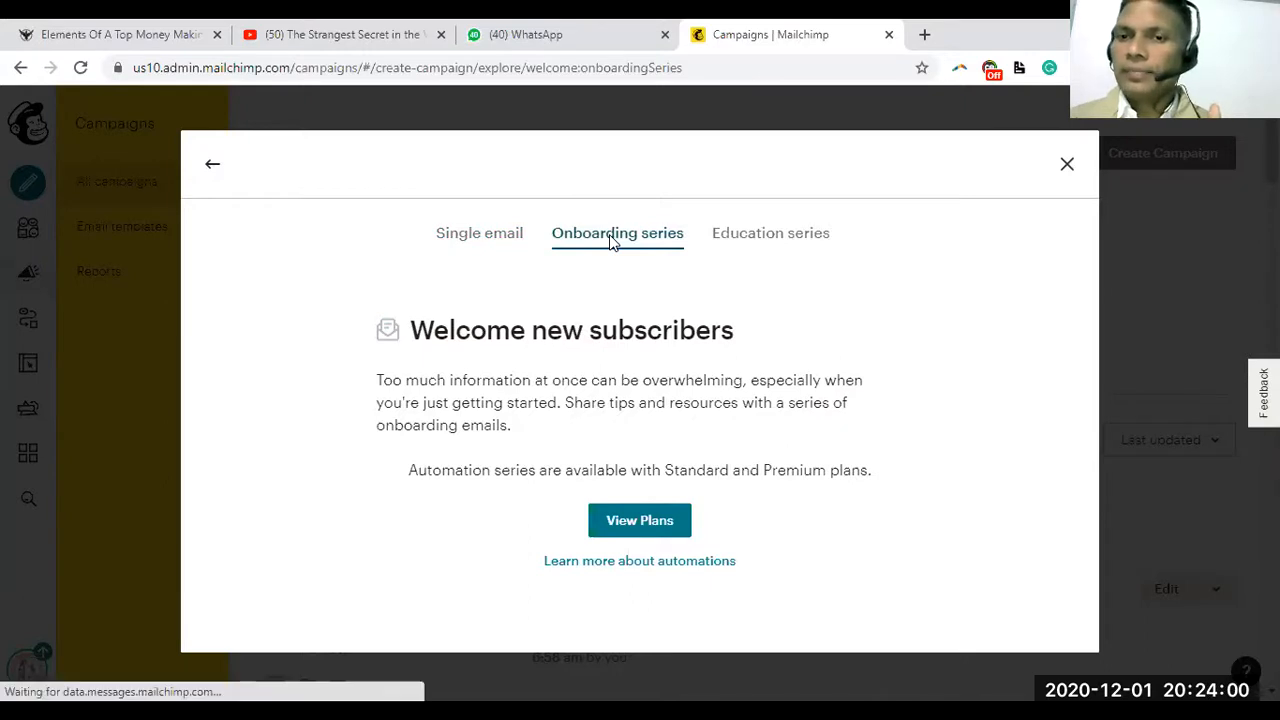
{"action": "left_click", "coordinate": [746, 236]}
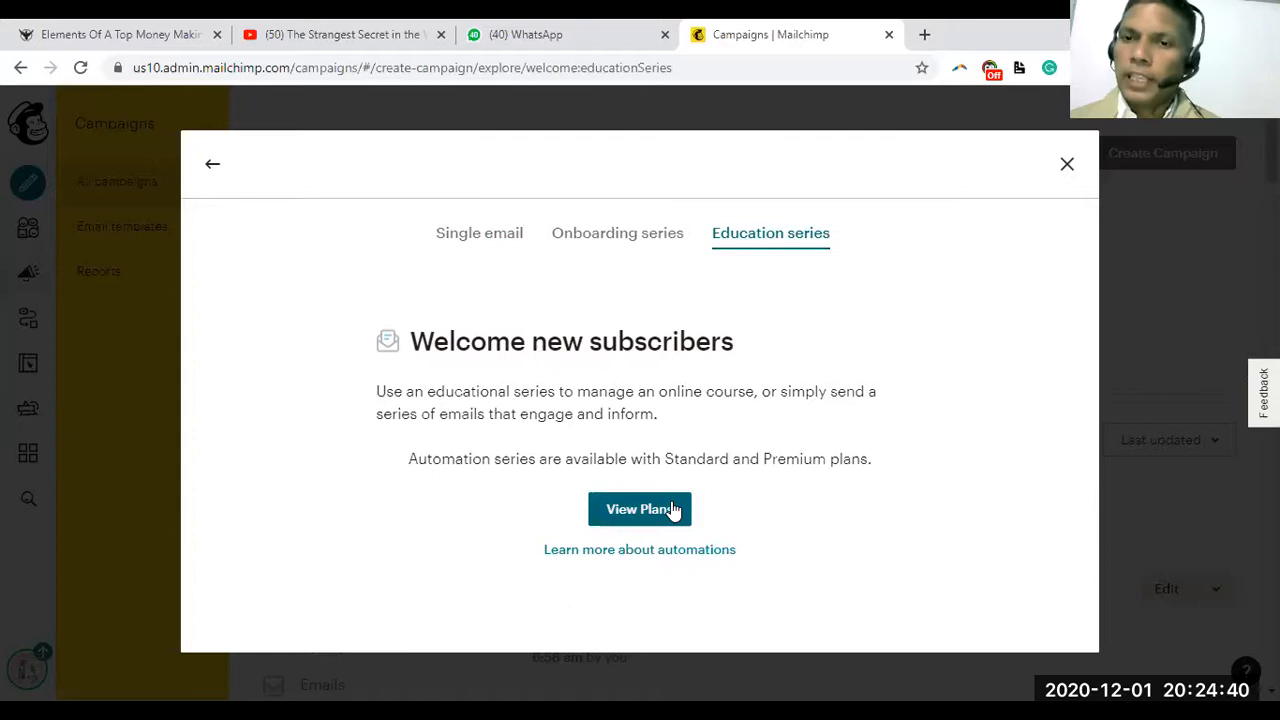
{"action": "left_click", "coordinate": [619, 240]}
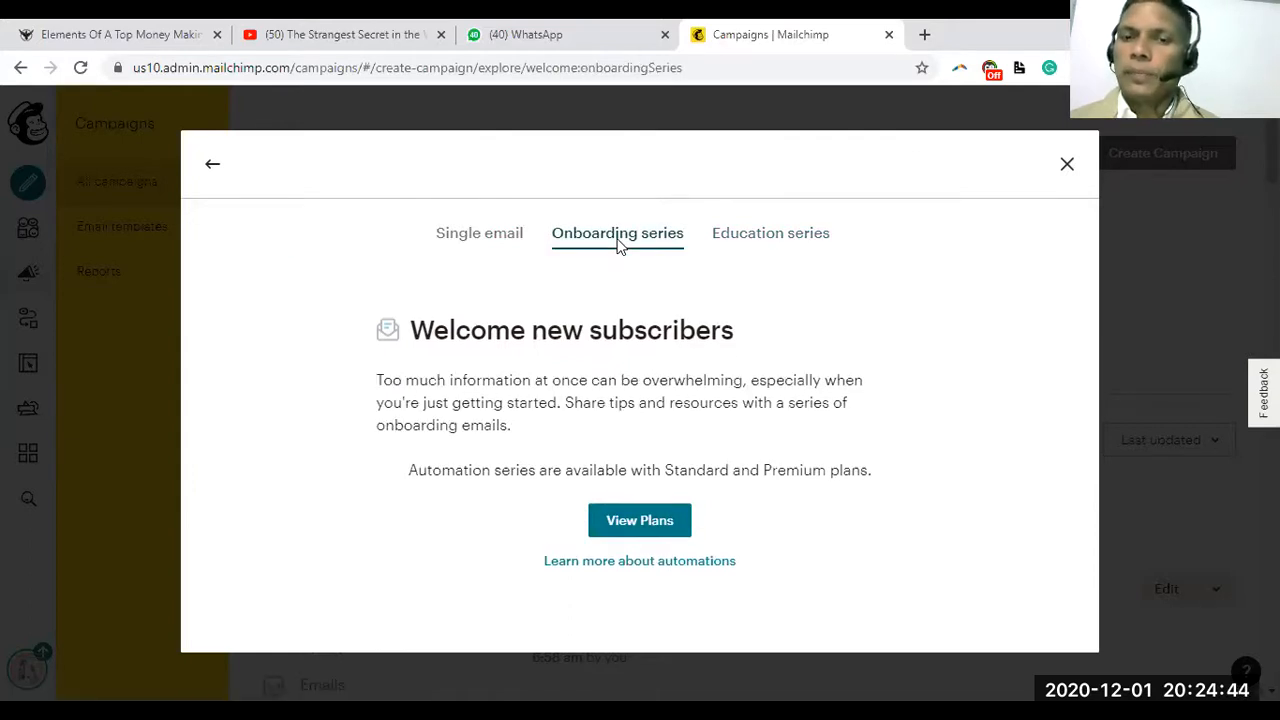
{"action": "left_click", "coordinate": [466, 238]}
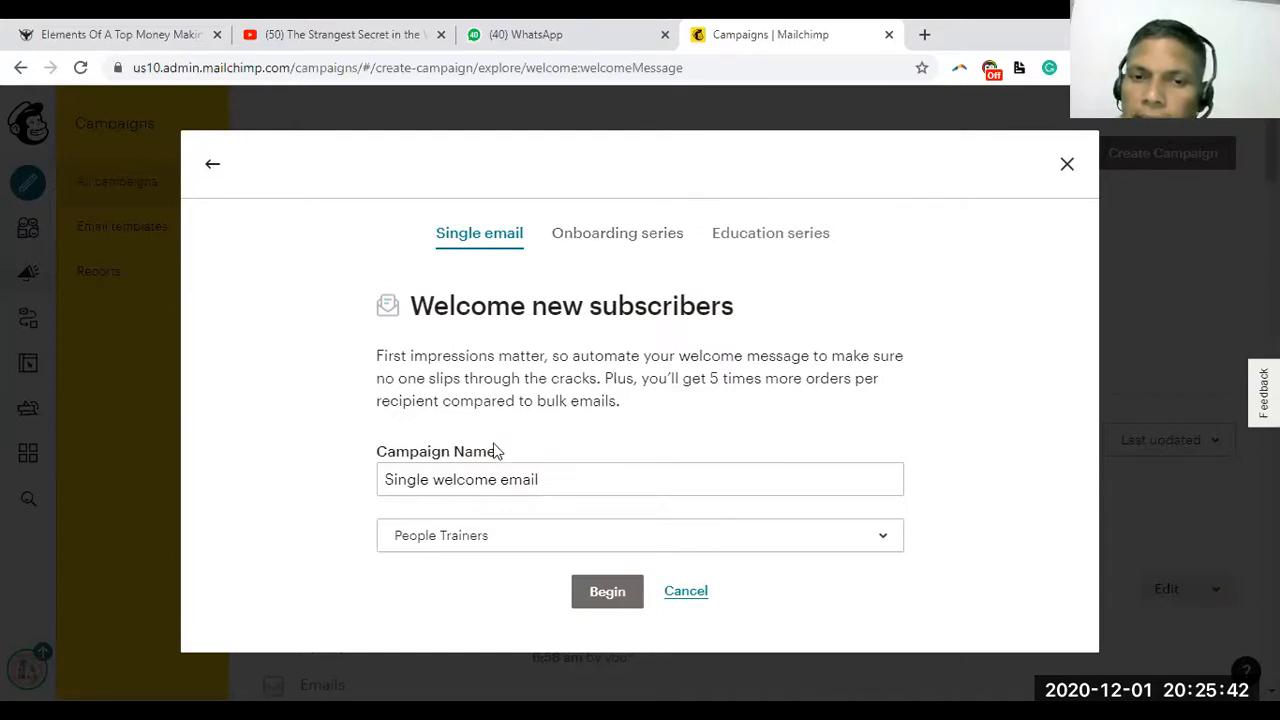
Rename the campaign to 'People Trainer's Welcome Email'
{"action": "left_click", "coordinate": [444, 479]}
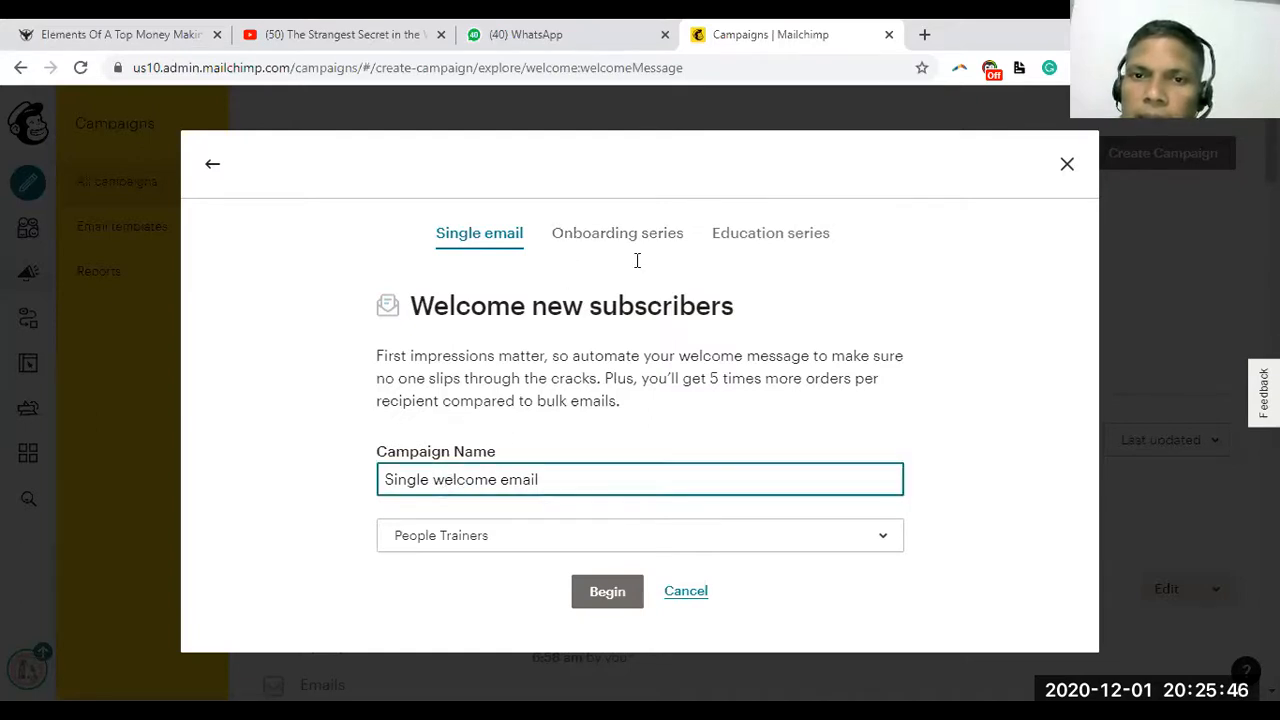
{"action": "left_click", "coordinate": [547, 479]}
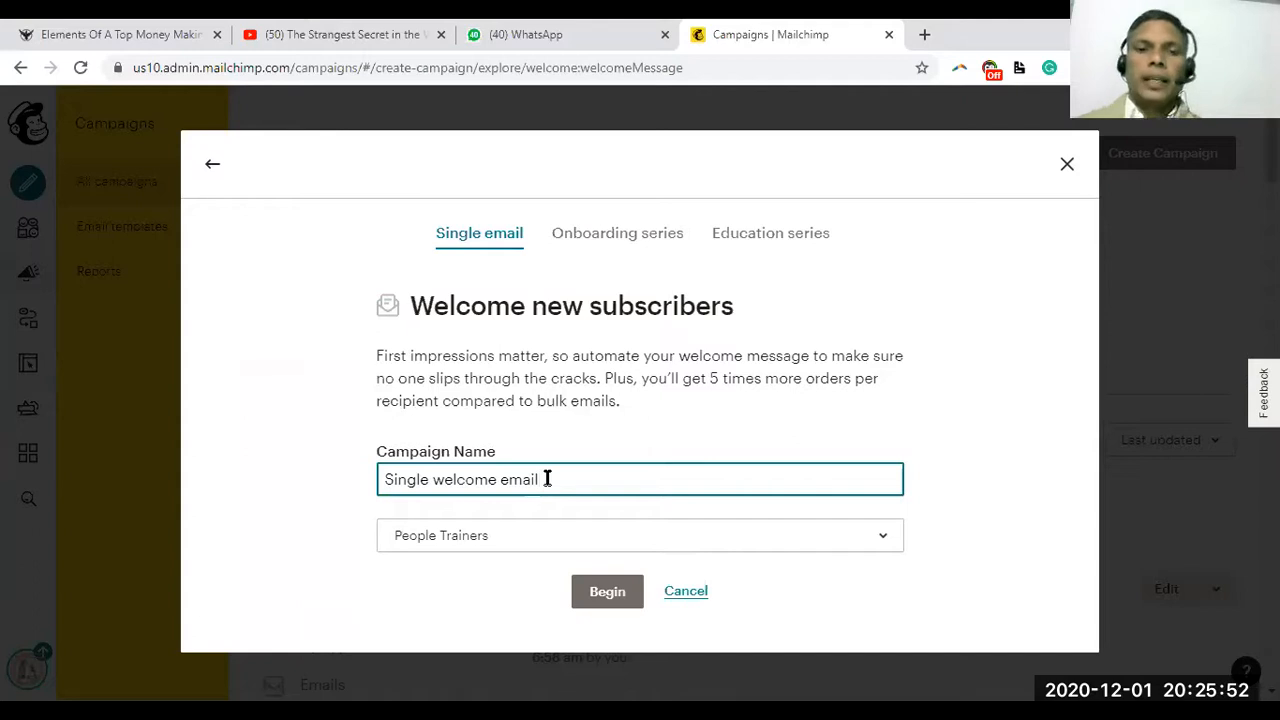
{"action": "triple_click", "coordinate": [380, 479]}
{"action": "type", "text": "People Trainer's W"}
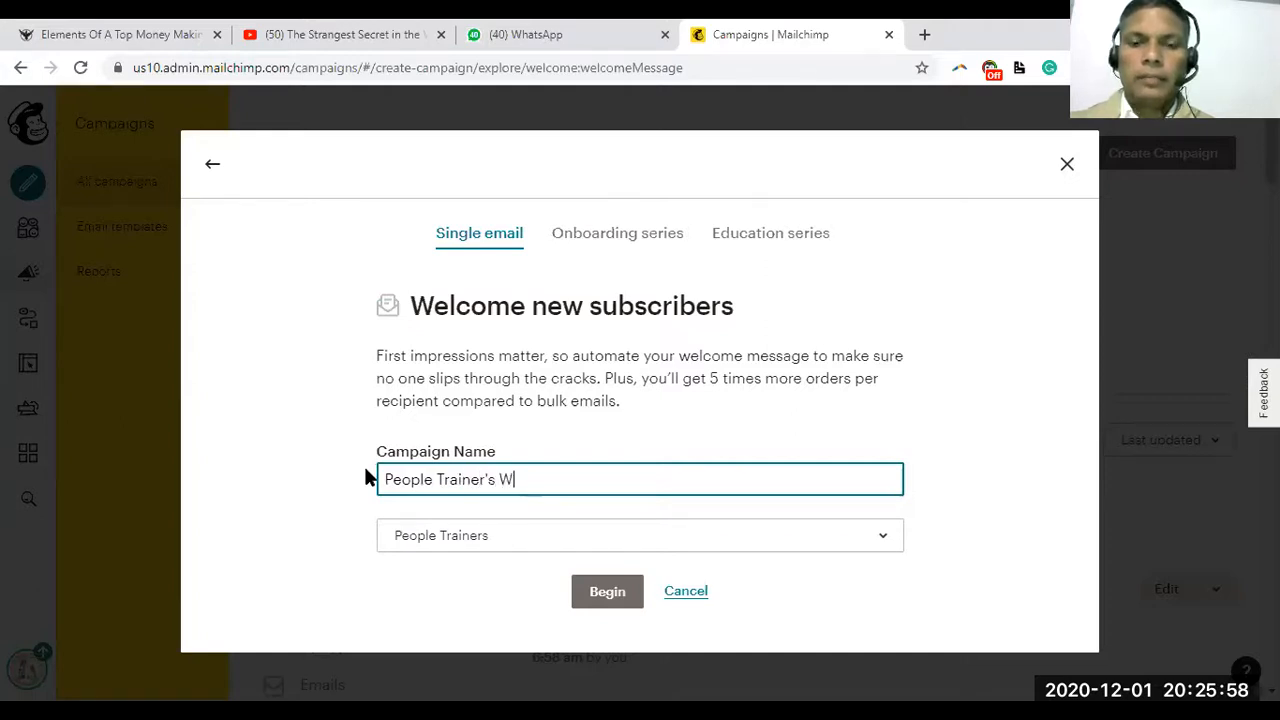
{"action": "type", "text": "elcome Email"}
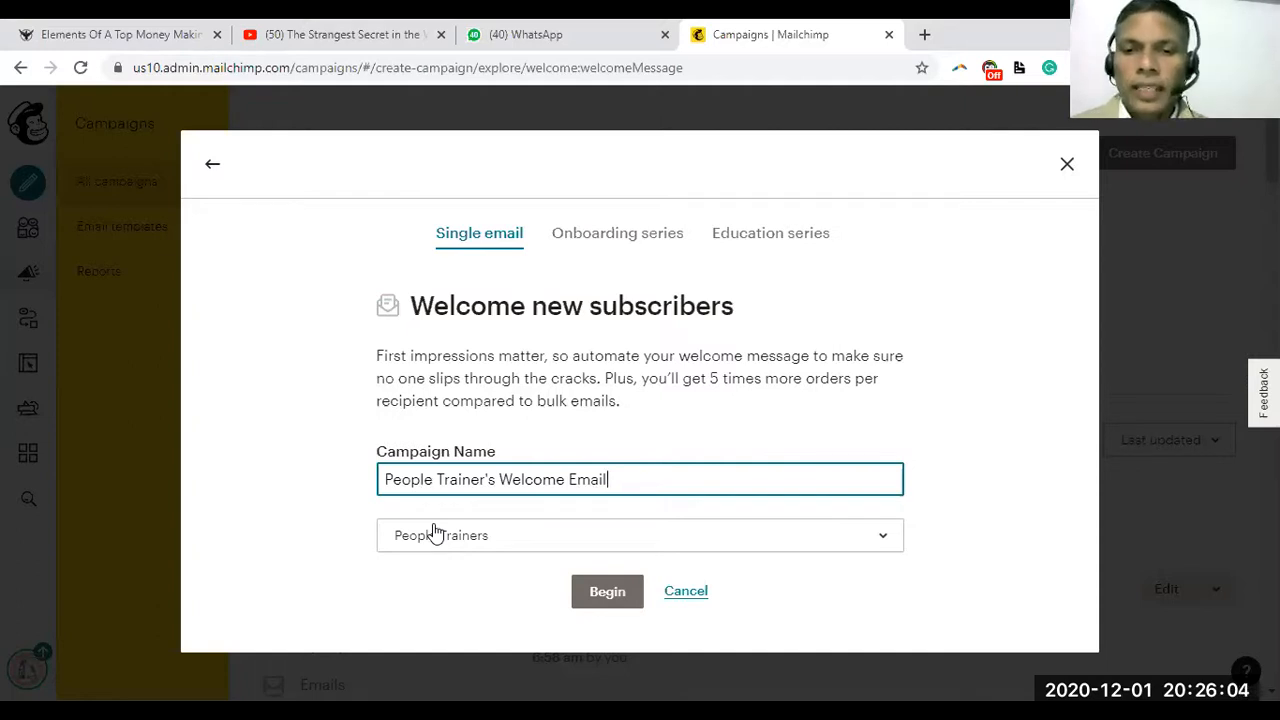
Keep People Trainers as the audience and begin creating the welcome automation
{"action": "left_click", "coordinate": [443, 546]}
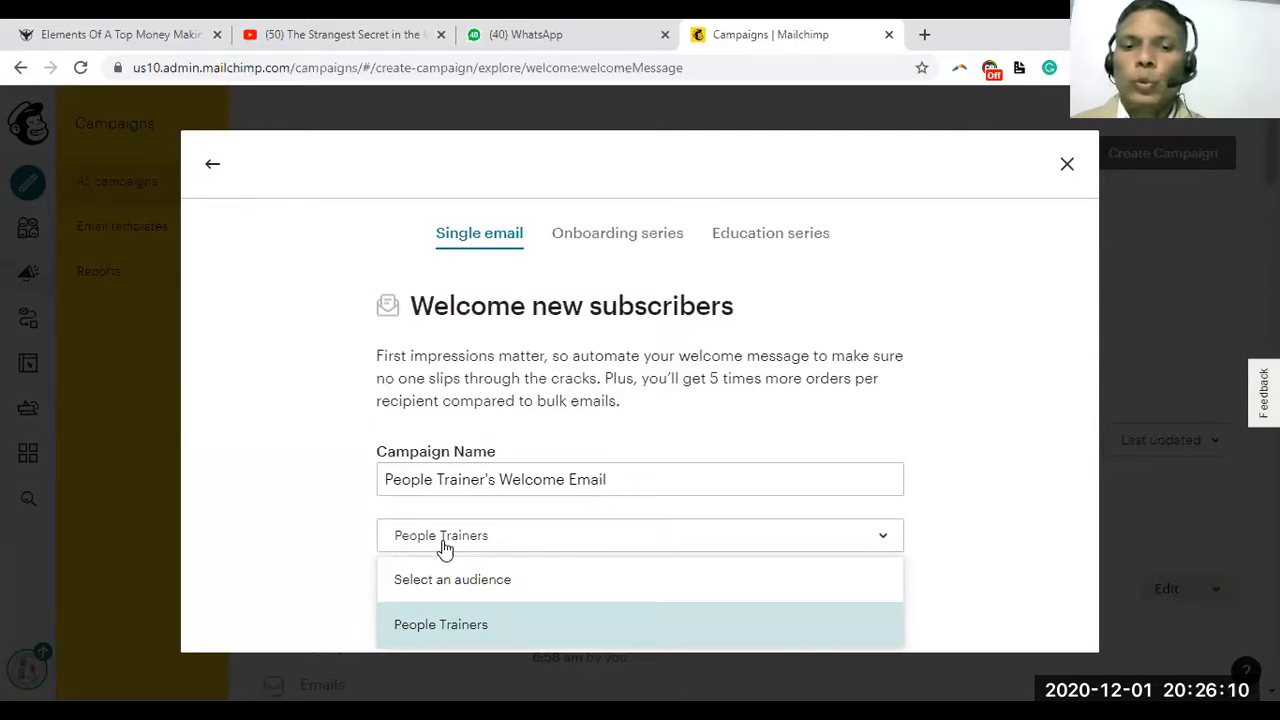
{"action": "left_click", "coordinate": [357, 557]}
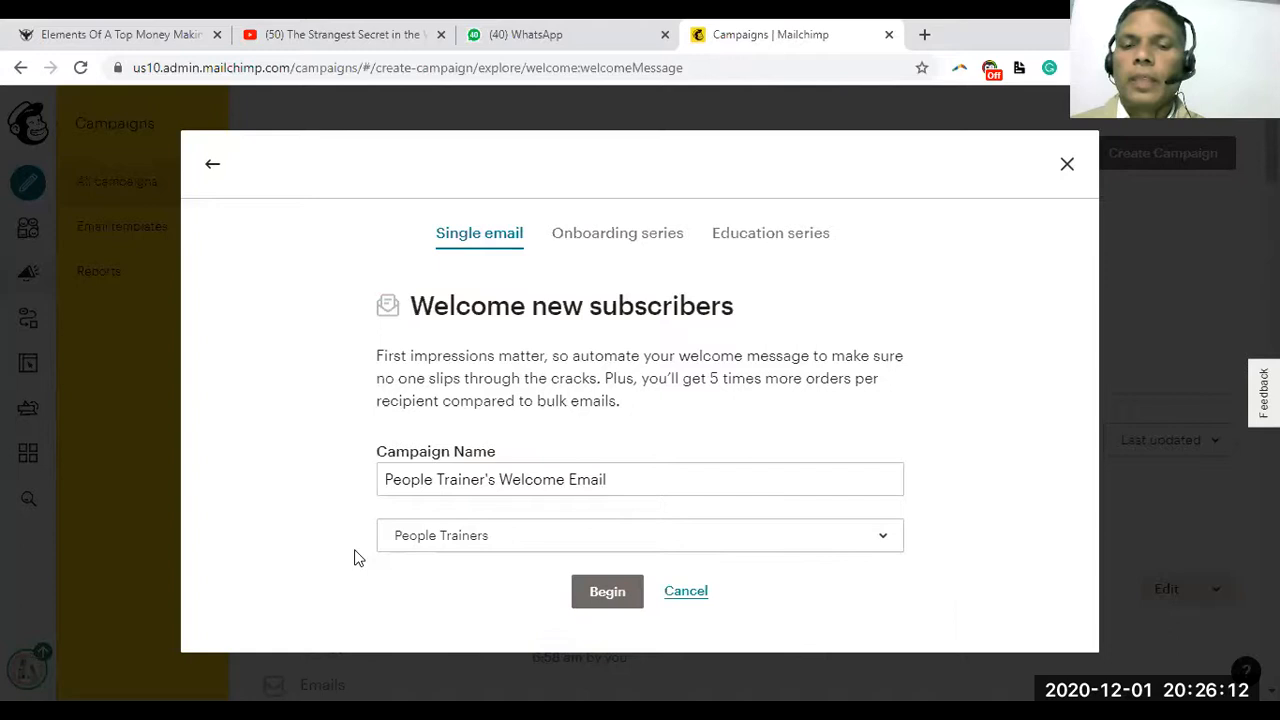
{"action": "left_click", "coordinate": [458, 535]}
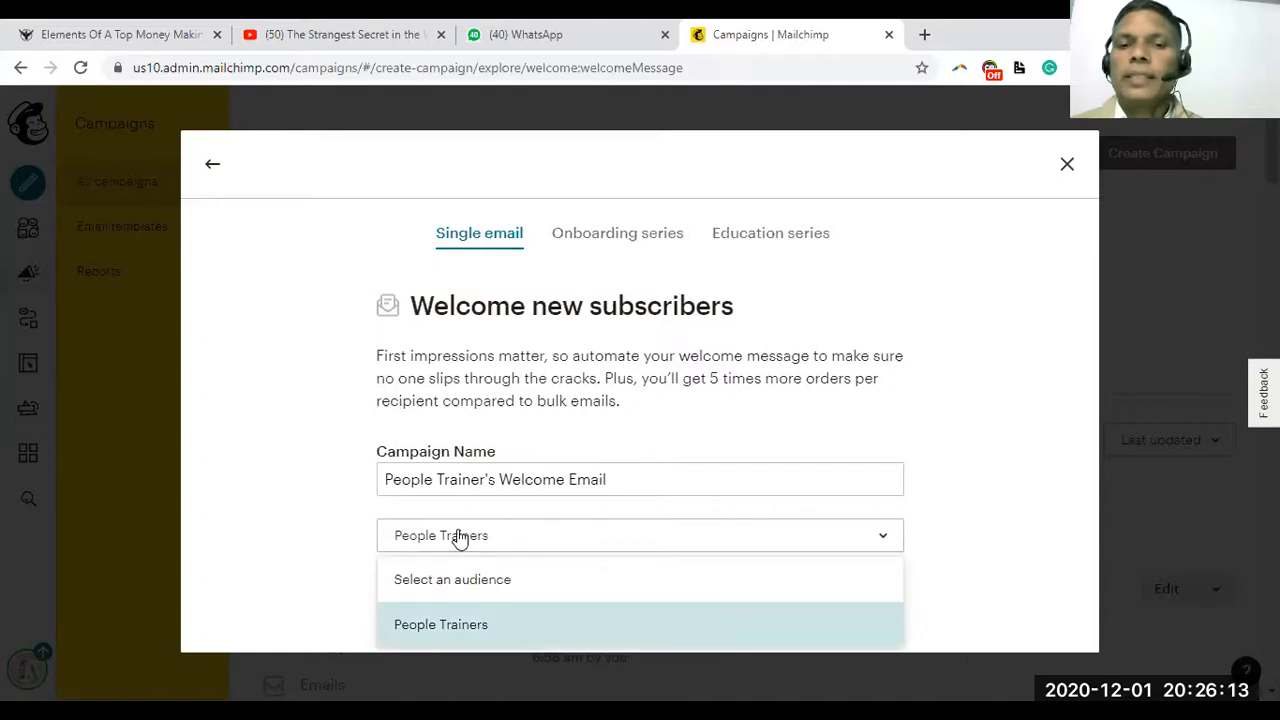
{"action": "left_click", "coordinate": [349, 560]}
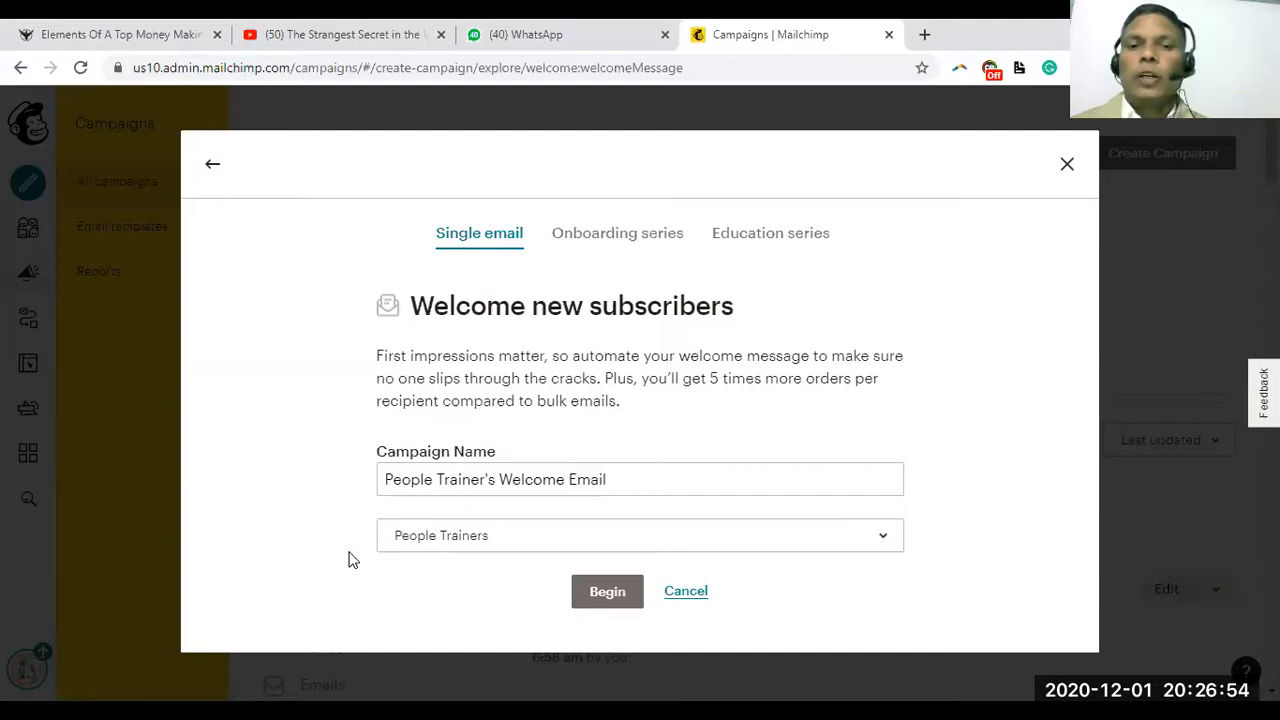
{"action": "left_click", "coordinate": [425, 537]}
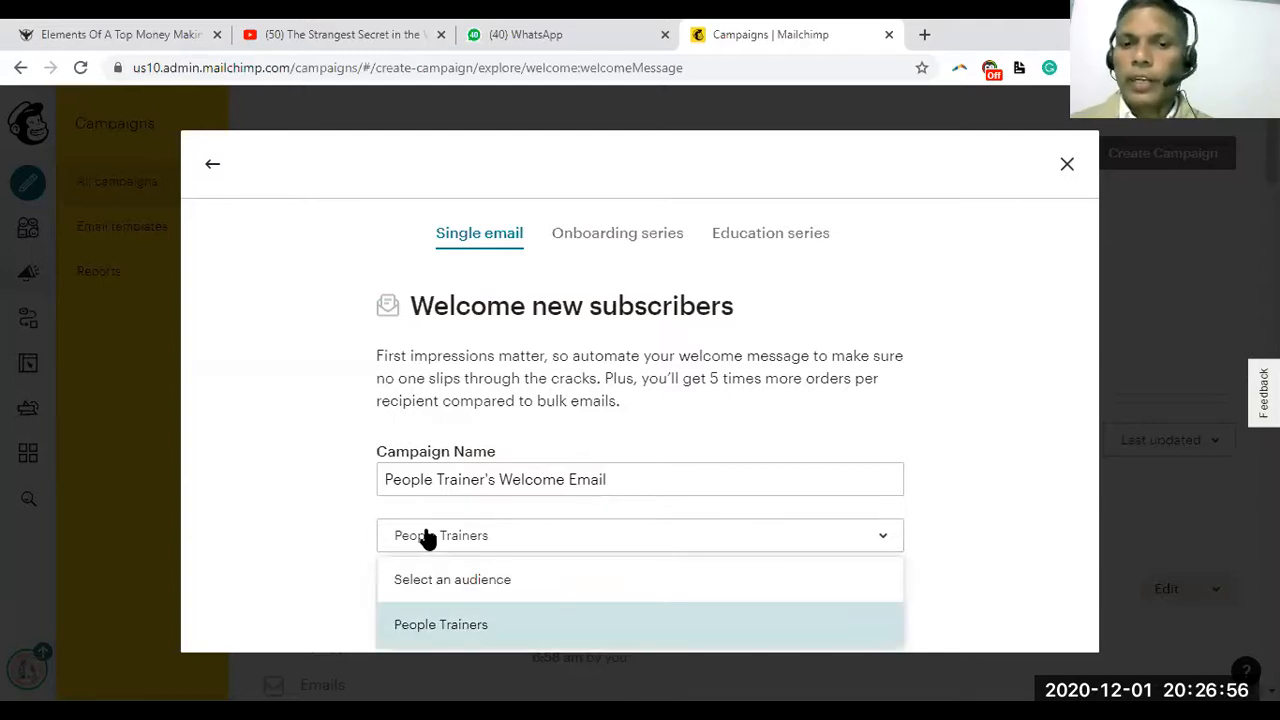
{"action": "left_click", "coordinate": [343, 582]}
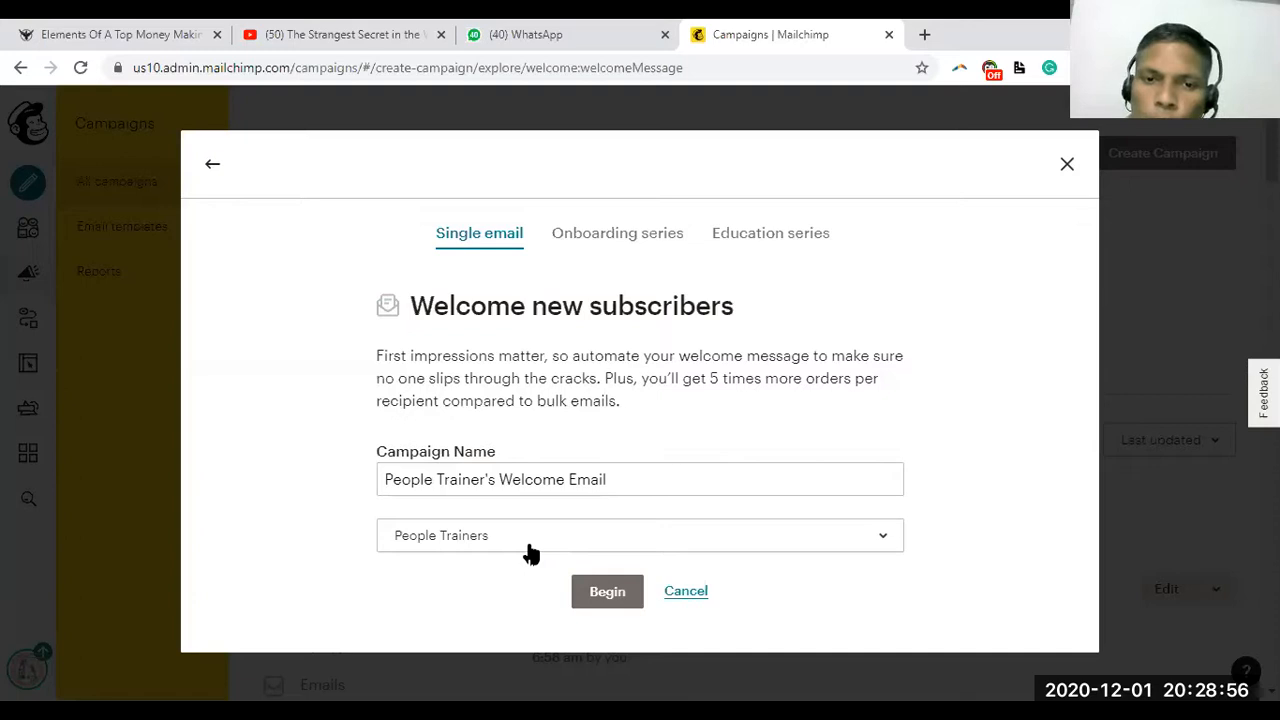
{"action": "left_click", "coordinate": [480, 478]}
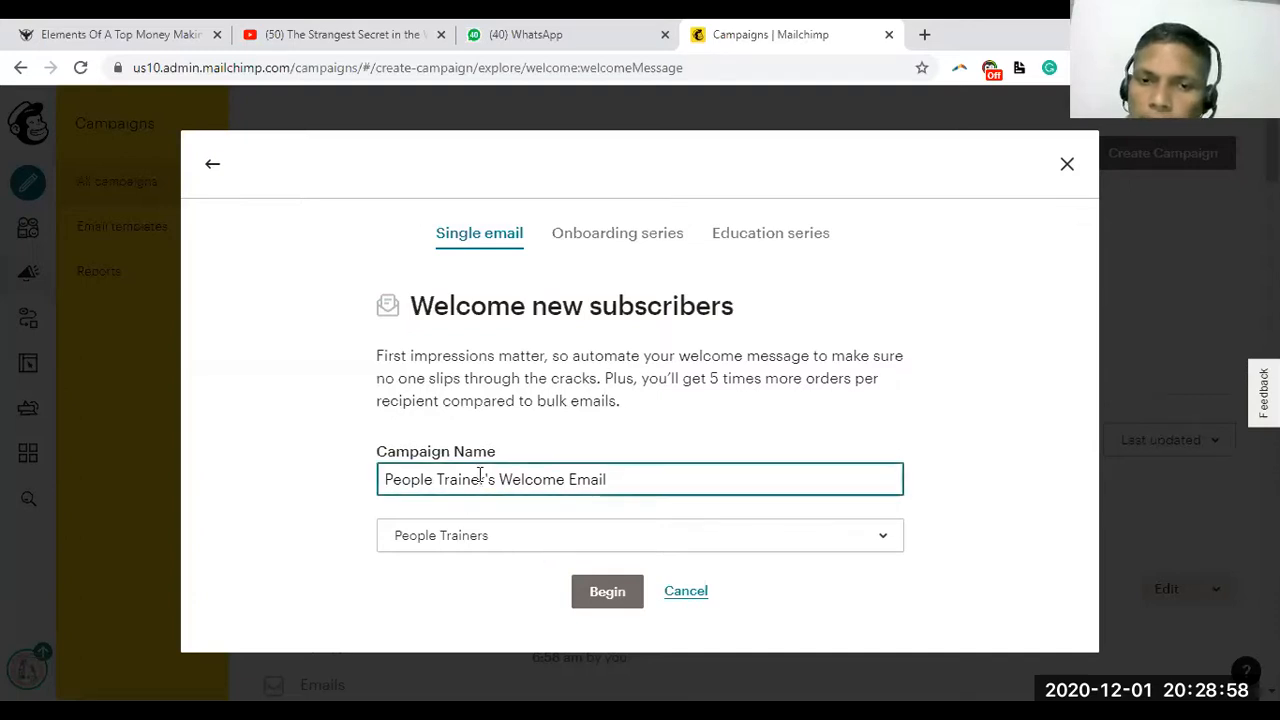
{"action": "left_click", "coordinate": [491, 539]}
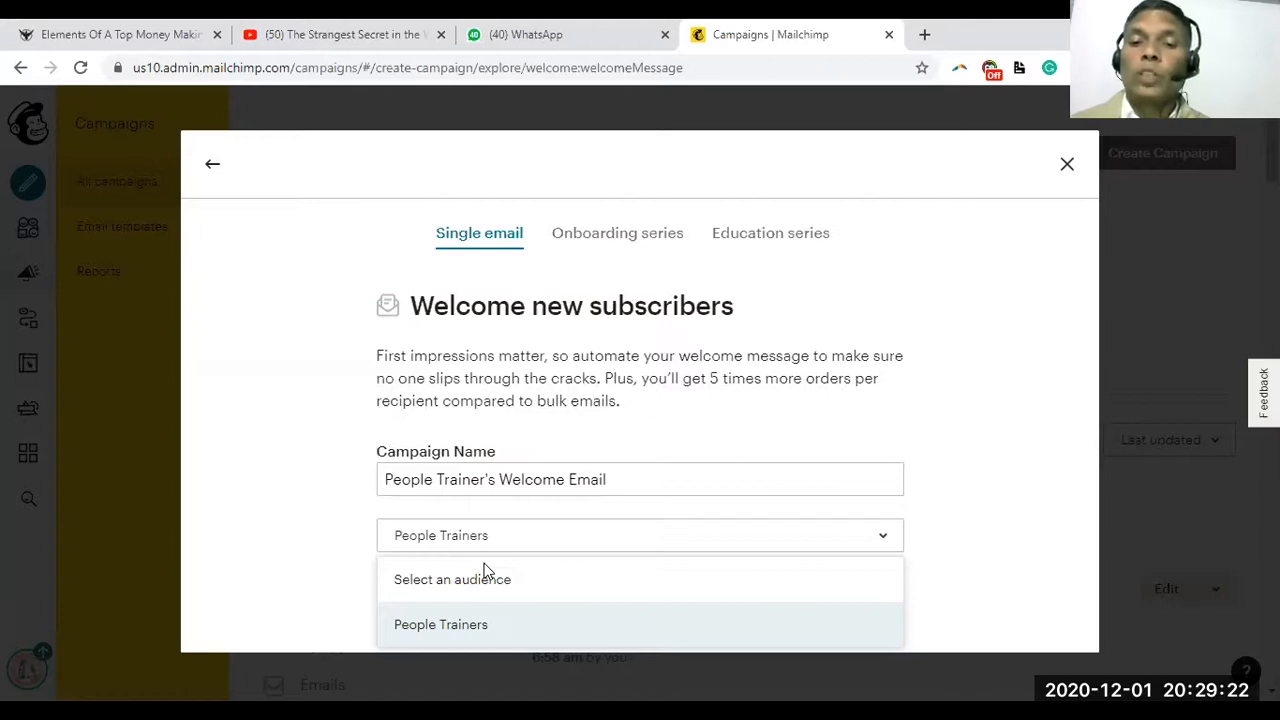
{"action": "left_click", "coordinate": [484, 564]}
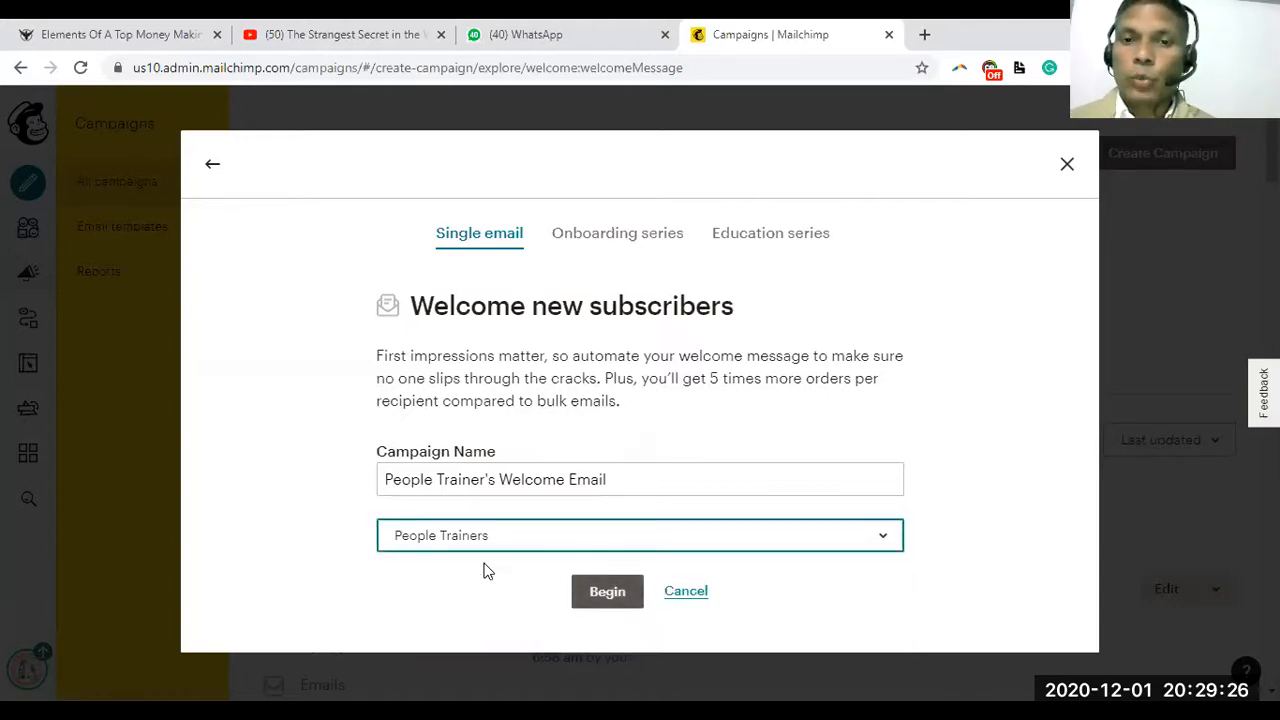
{"action": "key", "text": "Tab"}
{"action": "key", "text": "Return"}
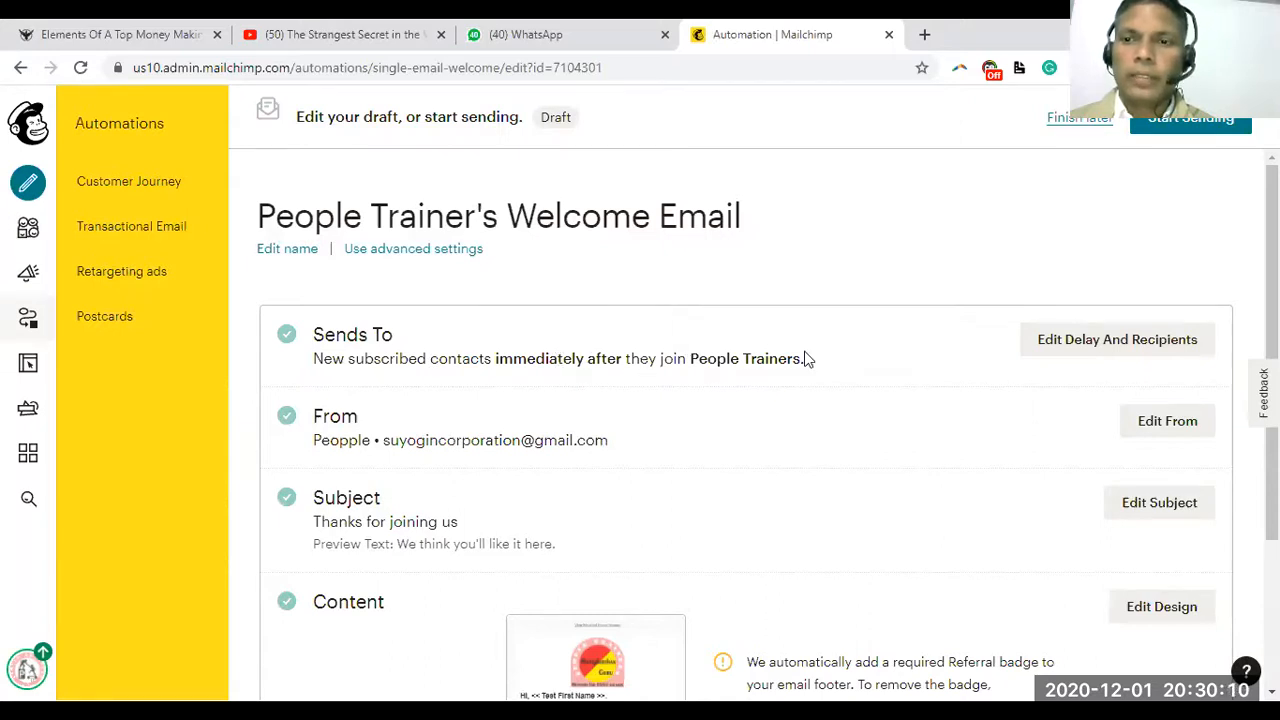
Open the Sends To section's delay and recipient settings via Edit Delay And Recipients
{"action": "left_click", "coordinate": [1080, 343]}
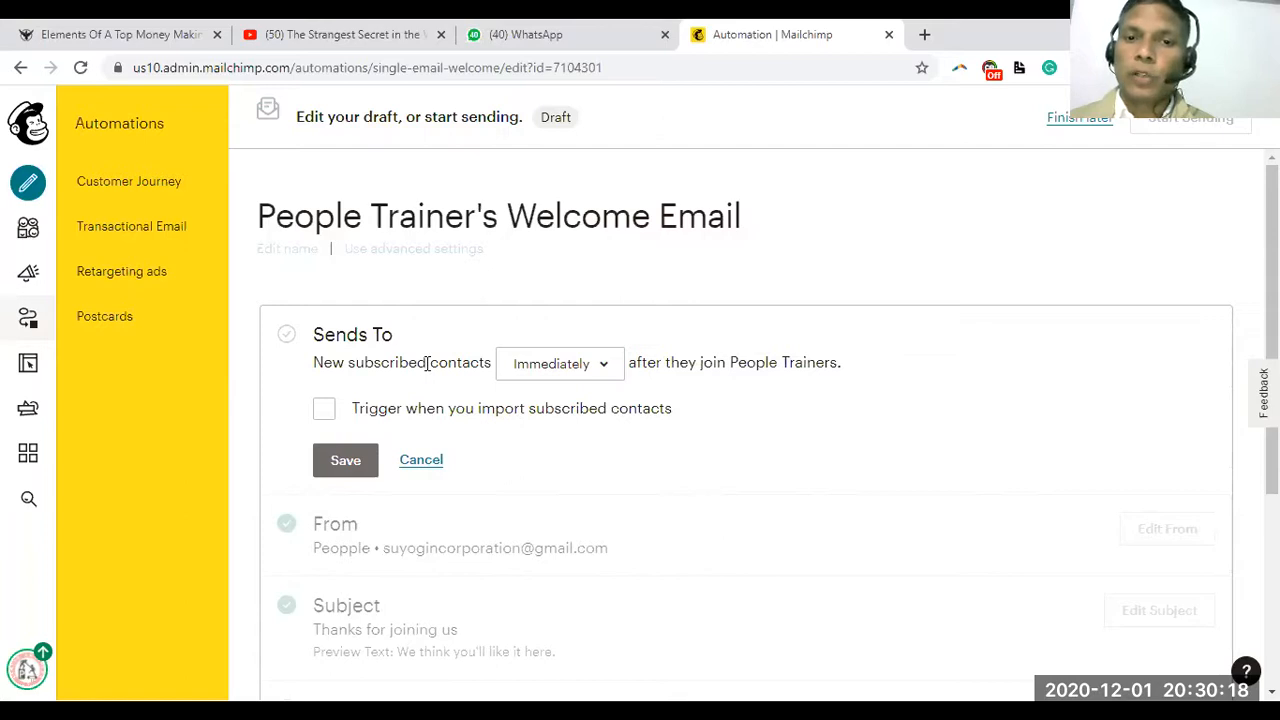
Keep the send delay at Immediately after joining People Trainers and save Sends To
{"action": "left_click", "coordinate": [595, 368]}
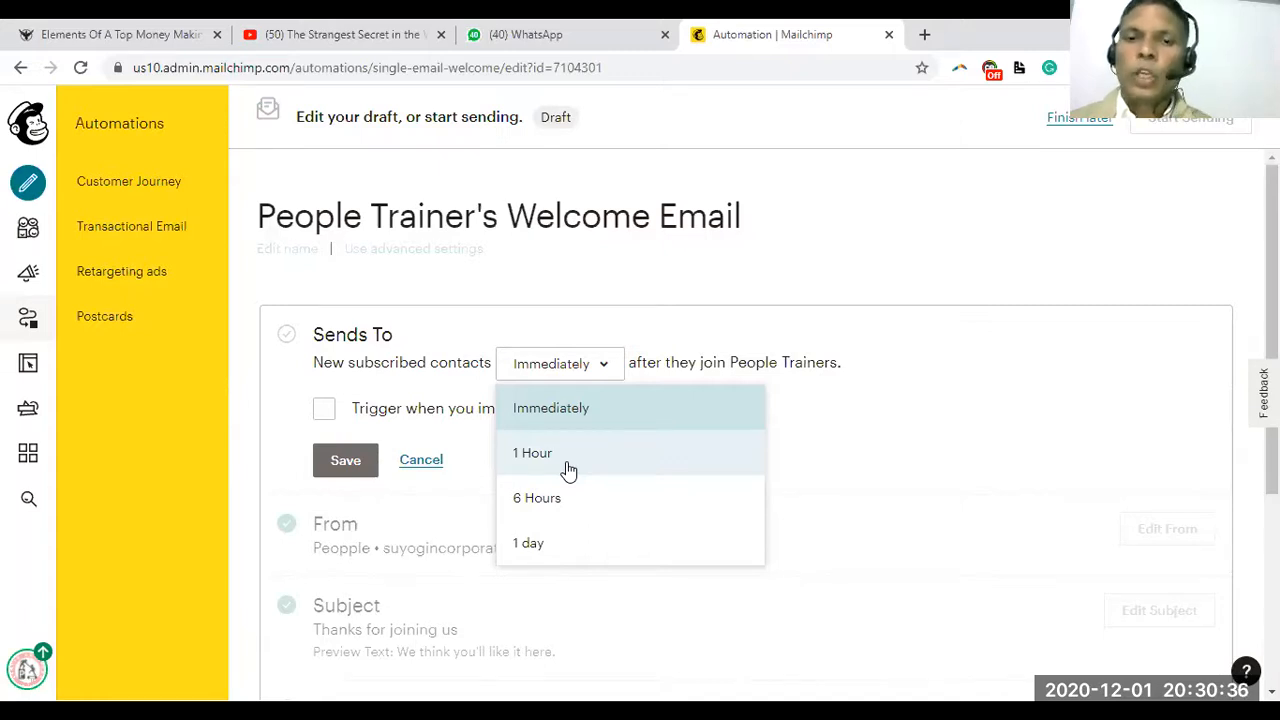
{"action": "left_click", "coordinate": [552, 414]}
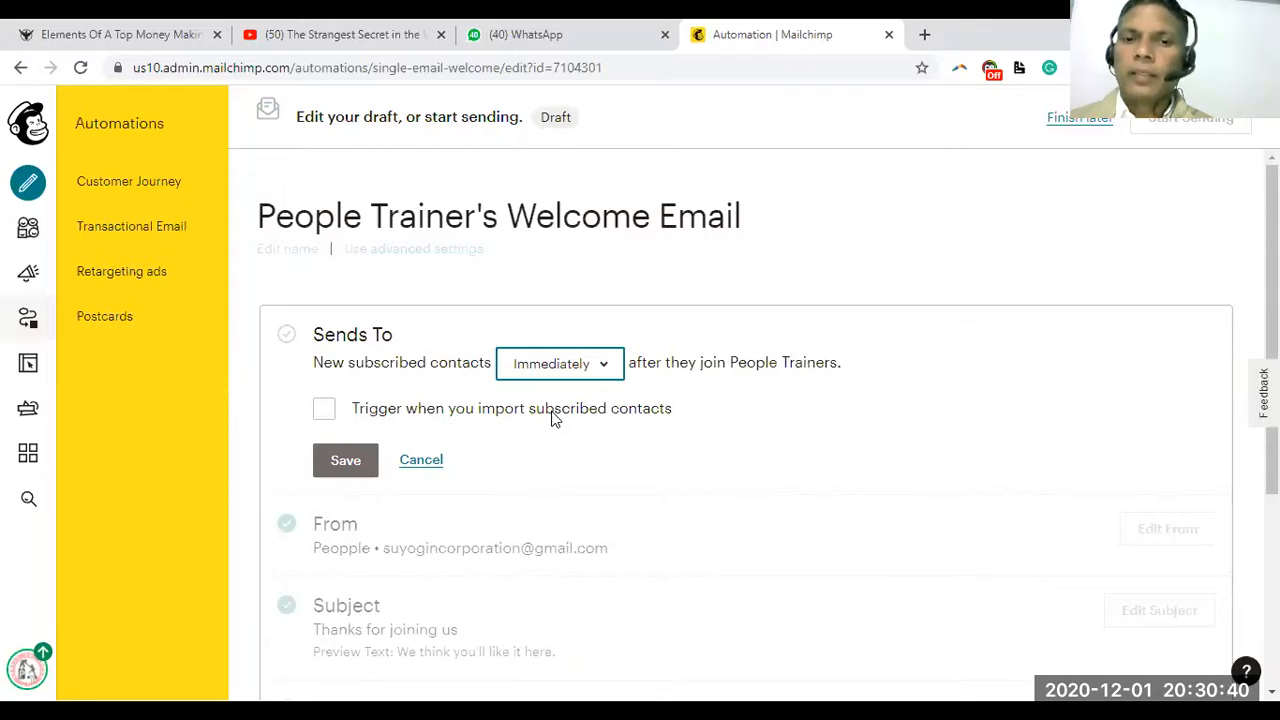
{"action": "left_click", "coordinate": [347, 462]}
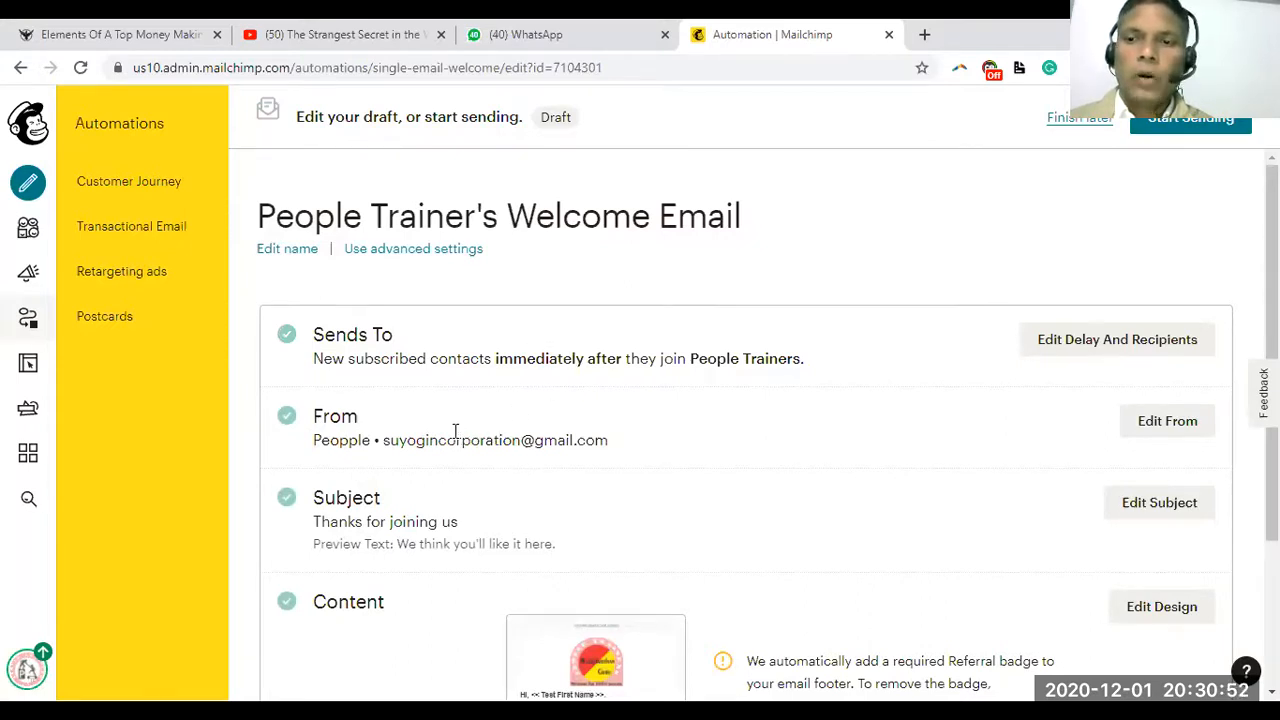
Correct the sender name to PeopleTrainers, keep the sender e-mail address, and save the From details
{"action": "left_click", "coordinate": [1181, 429]}
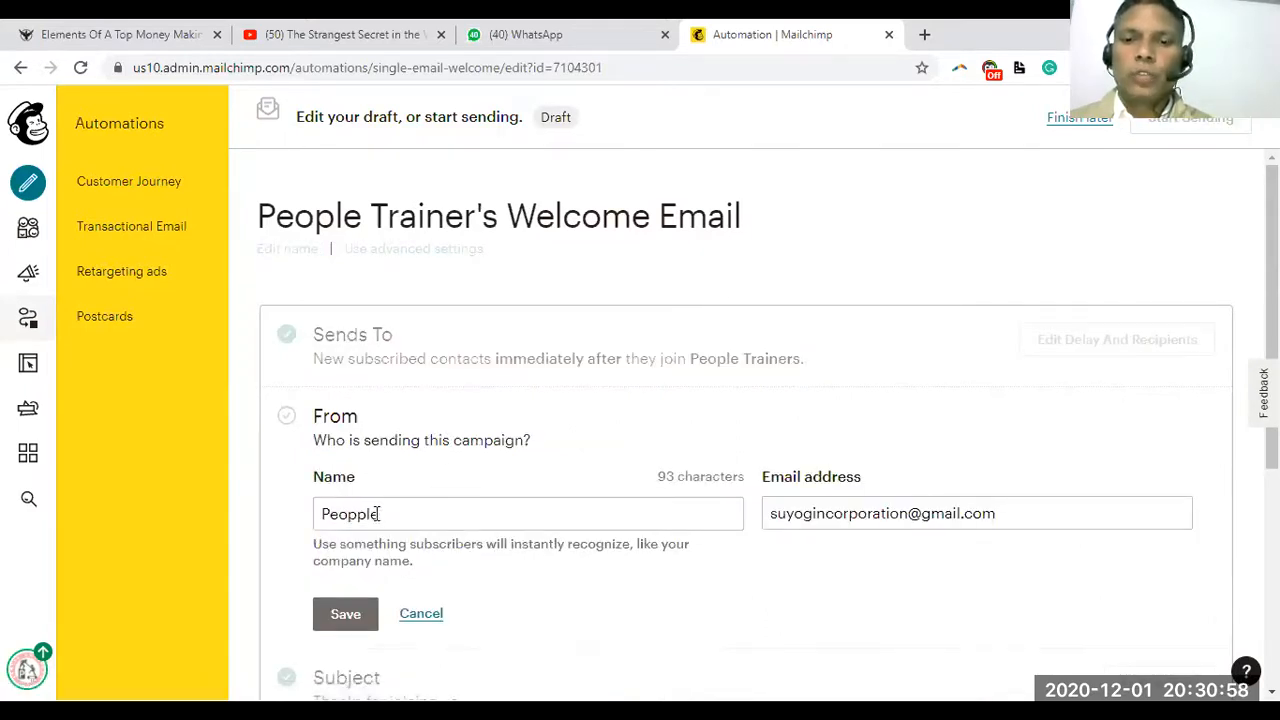
{"action": "left_click_drag", "start_coordinate": [380, 514], "coordinate": [296, 510]}
{"action": "type", "text": "PeopleTrainers"}
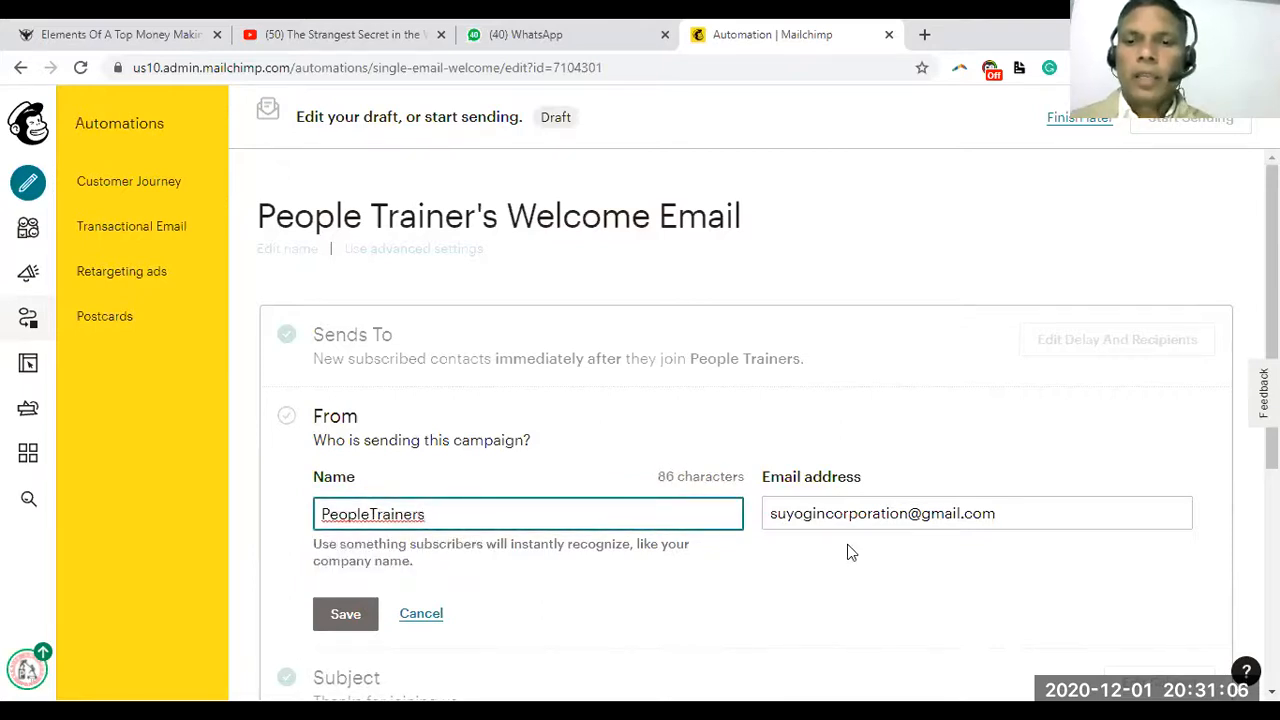
{"action": "left_click", "coordinate": [839, 525]}
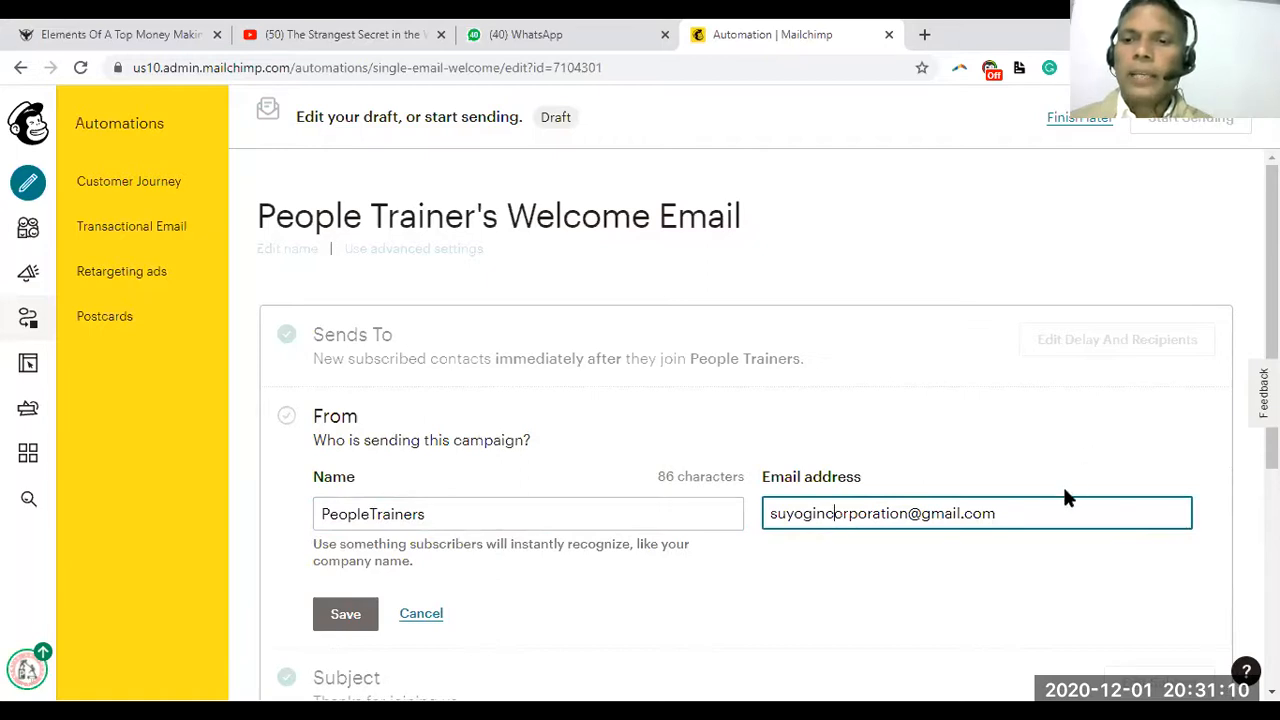
{"action": "scroll", "coordinate": [1066, 496], "scroll_direction": "down", "scroll_amount": 2}
{"action": "scroll", "coordinate": [390, 370], "scroll_direction": "down", "scroll_amount": 1}
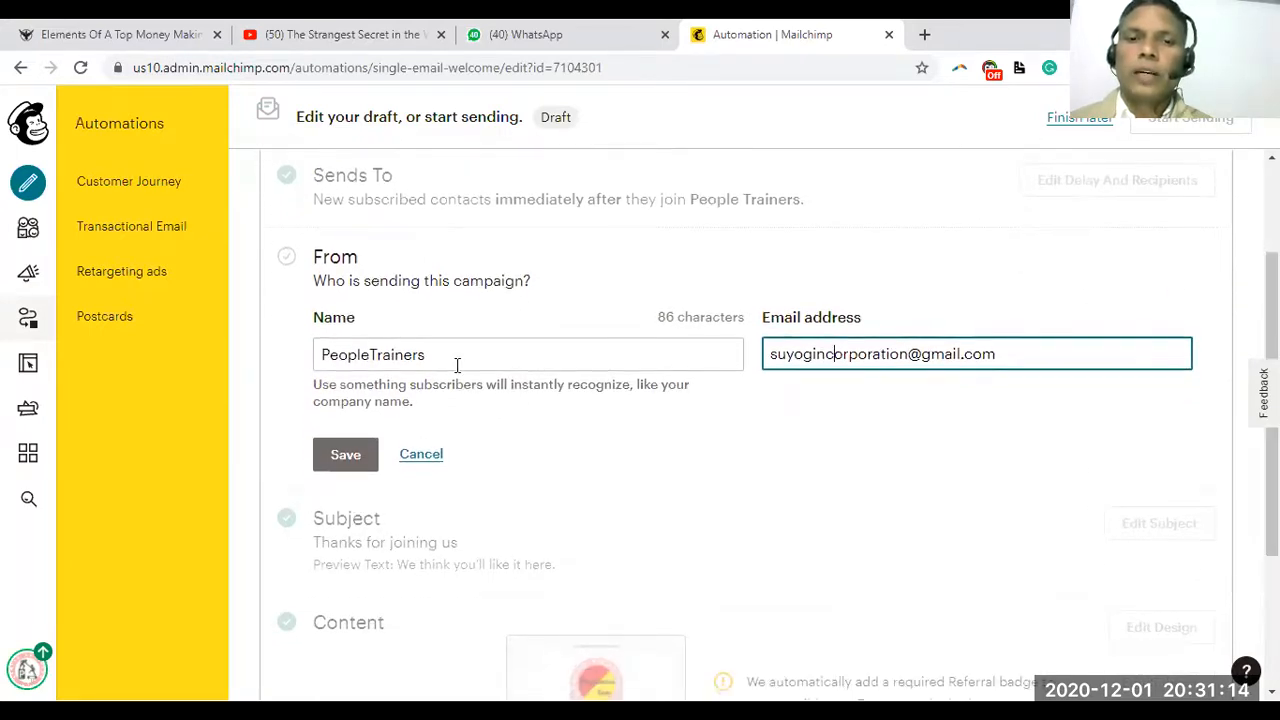
{"action": "left_click", "coordinate": [346, 456]}
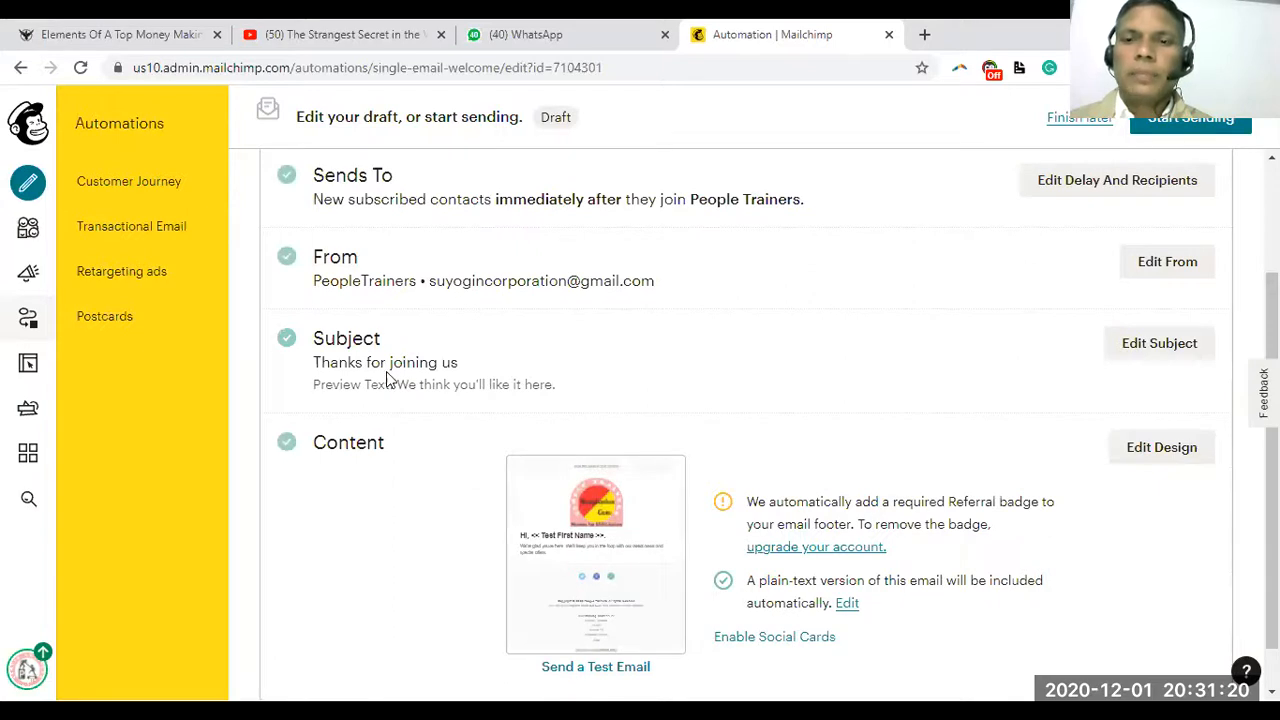
Change the subject to 'Thanks for joining PeopleTrainers Learning Community'
{"action": "left_click", "coordinate": [1158, 343]}
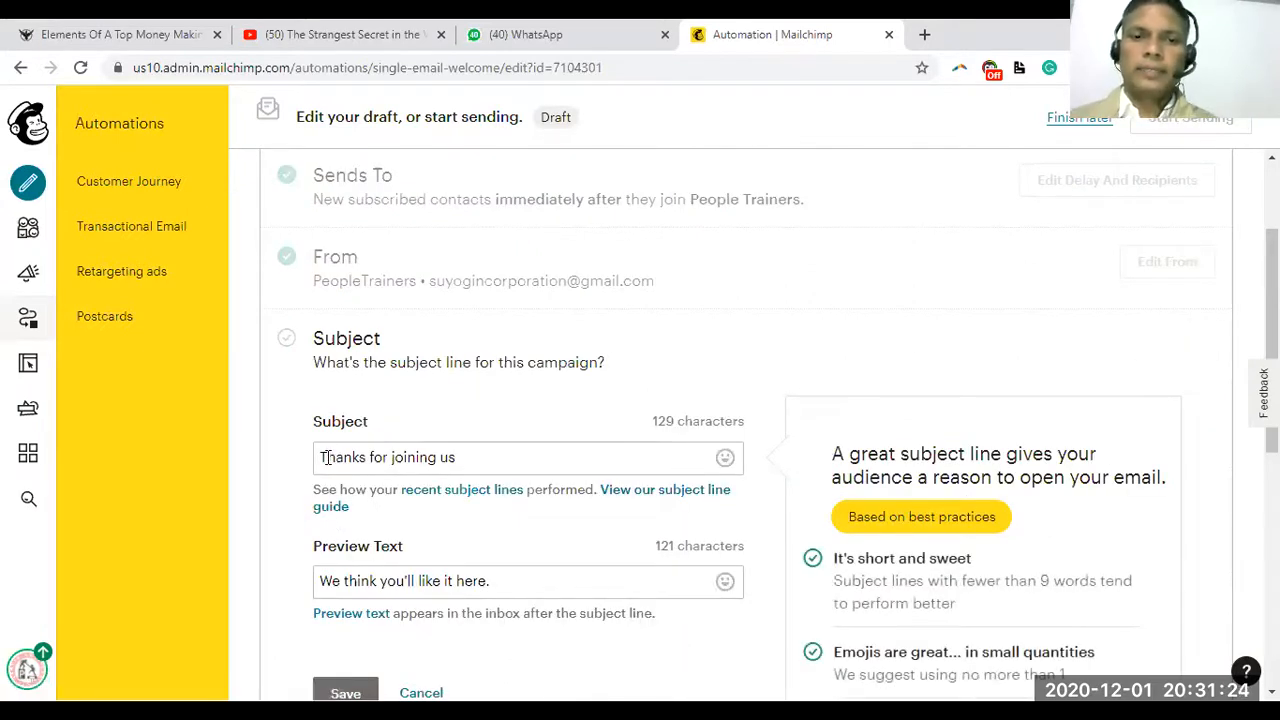
{"action": "left_click", "coordinate": [458, 455]}
{"action": "key", "text": "BackSpace"}
{"action": "key", "text": "BackSpace"}
{"action": "type", "text": "PeopleTrainers'"}
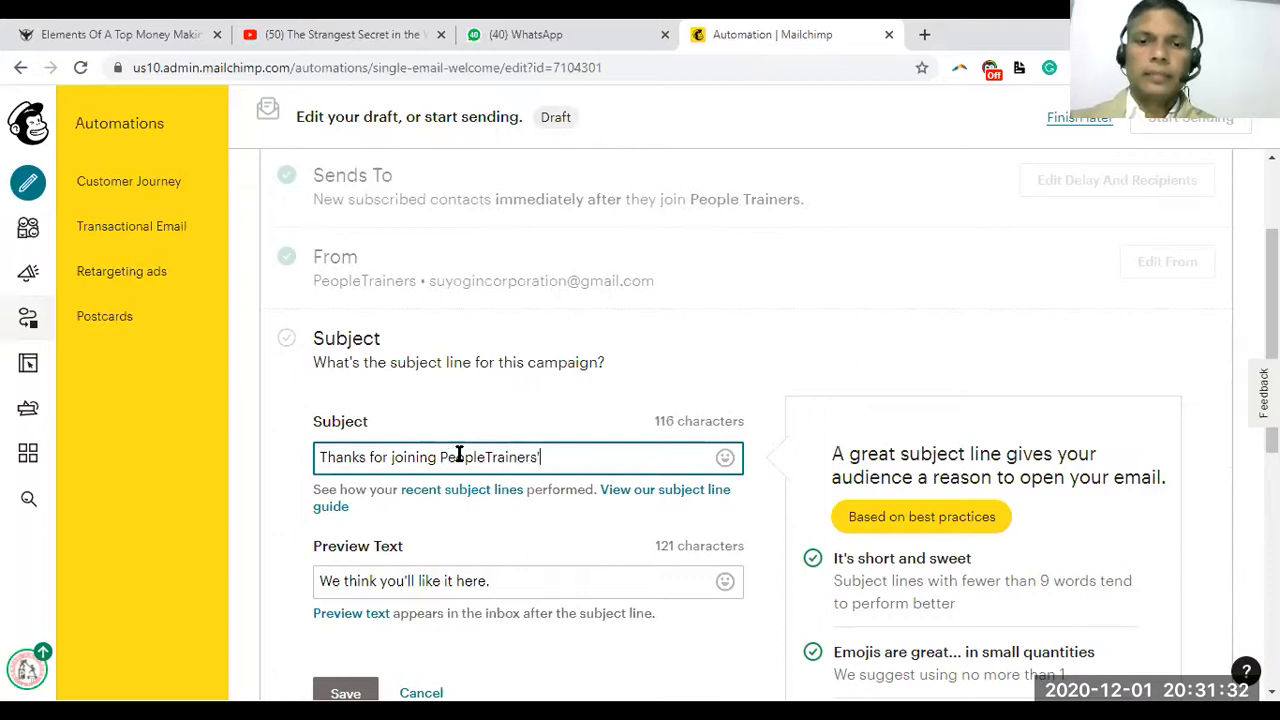
{"action": "key", "text": "BackSpace"}
{"action": "key", "text": "BackSpace"}
{"action": "key", "text": "BackSpace"}
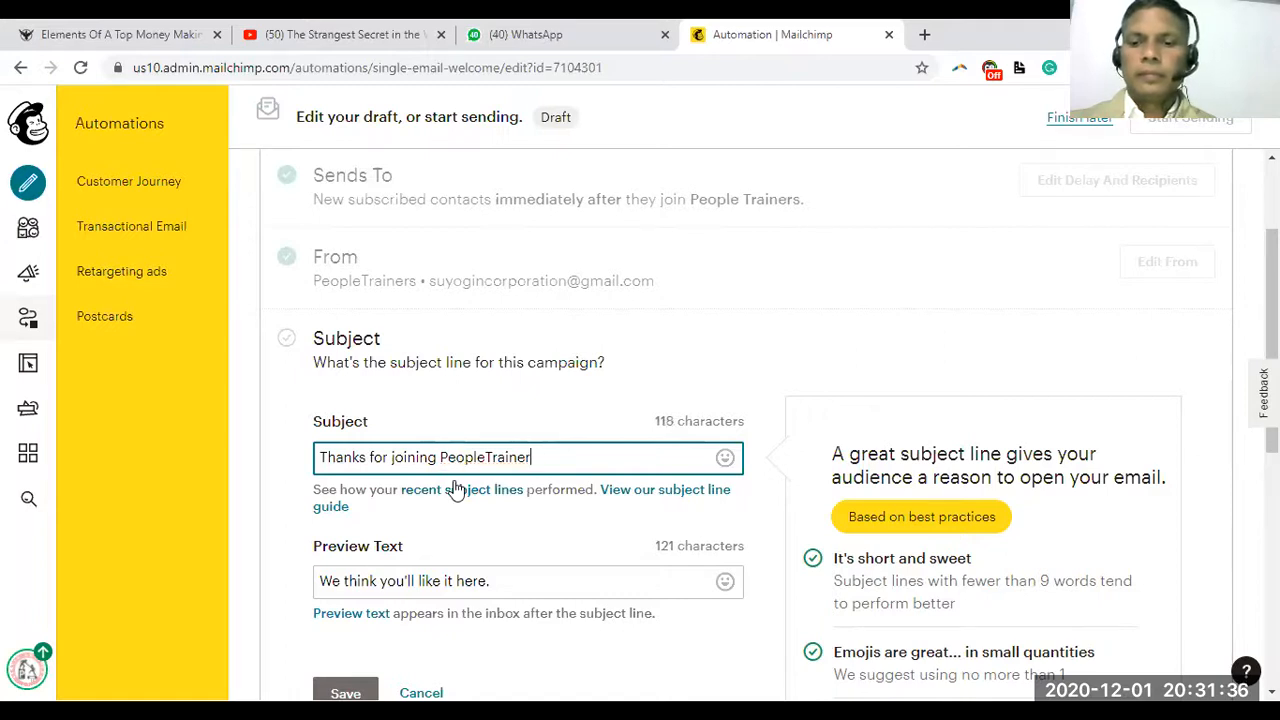
{"action": "type", "text": "s Commu"}
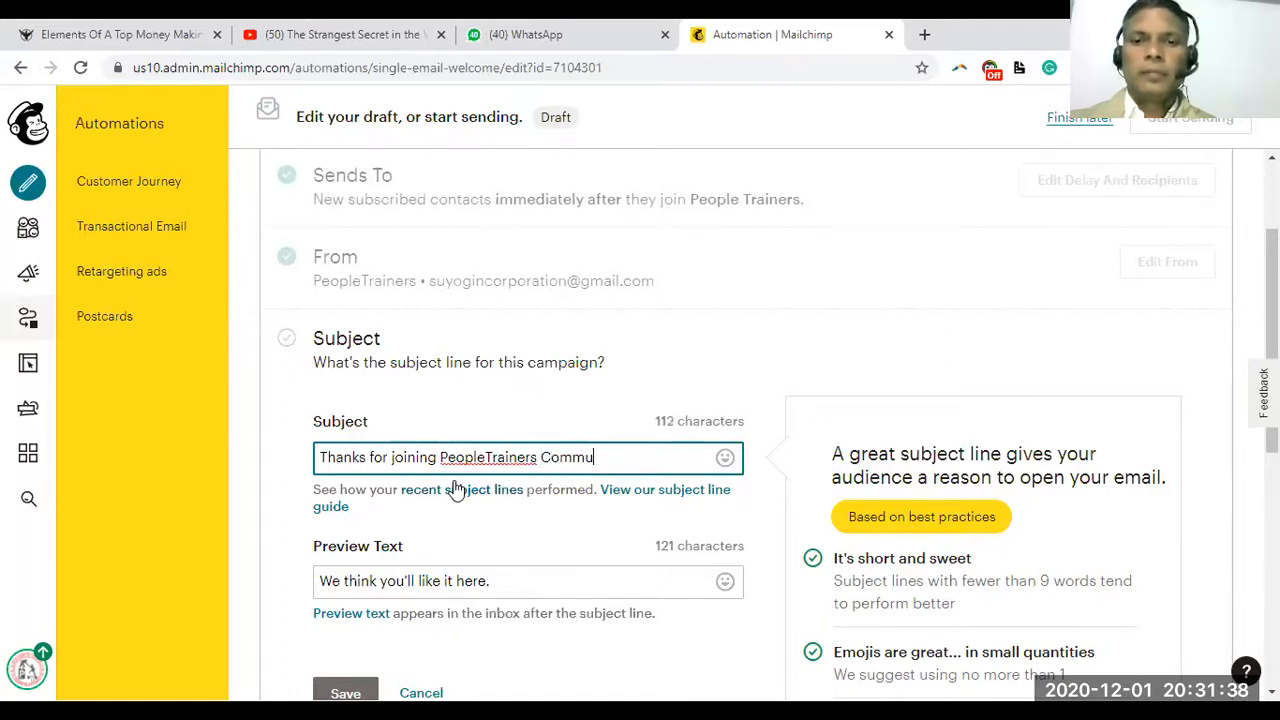
{"action": "type", "text": "nity"}
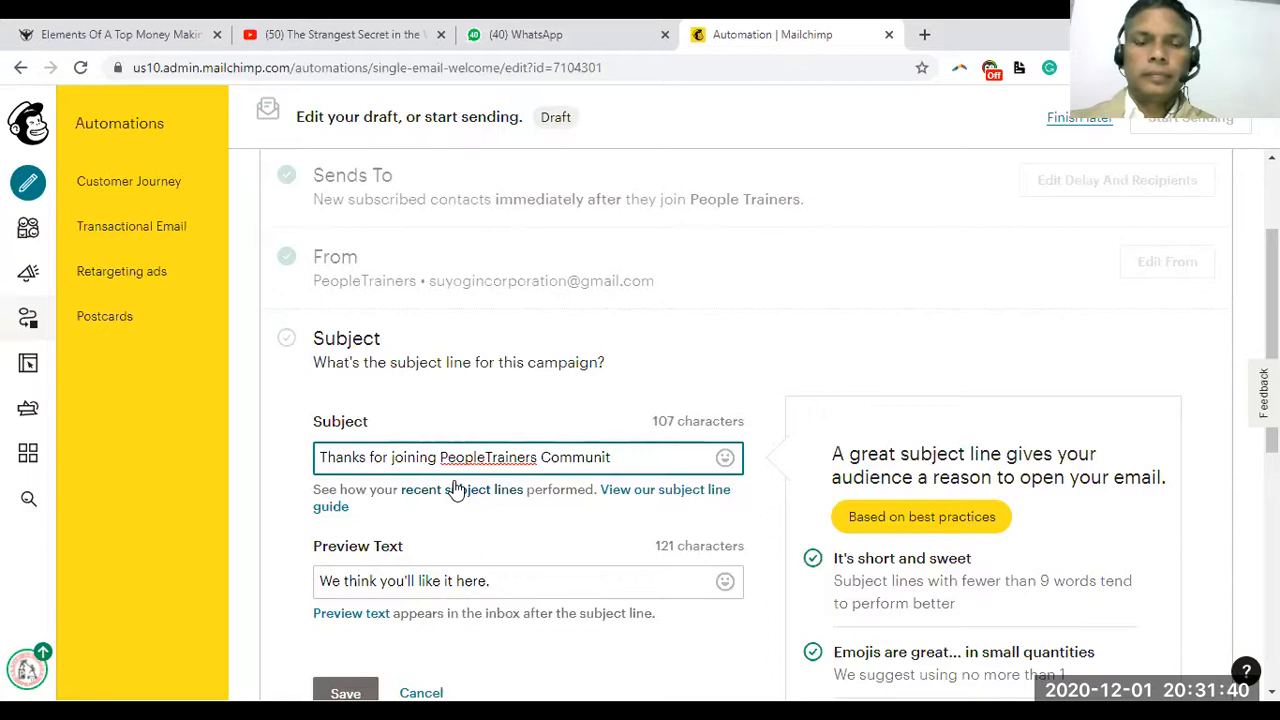
{"action": "key", "text": "ctrl+BackSpace"}
{"action": "type", "text": "Learnin"}
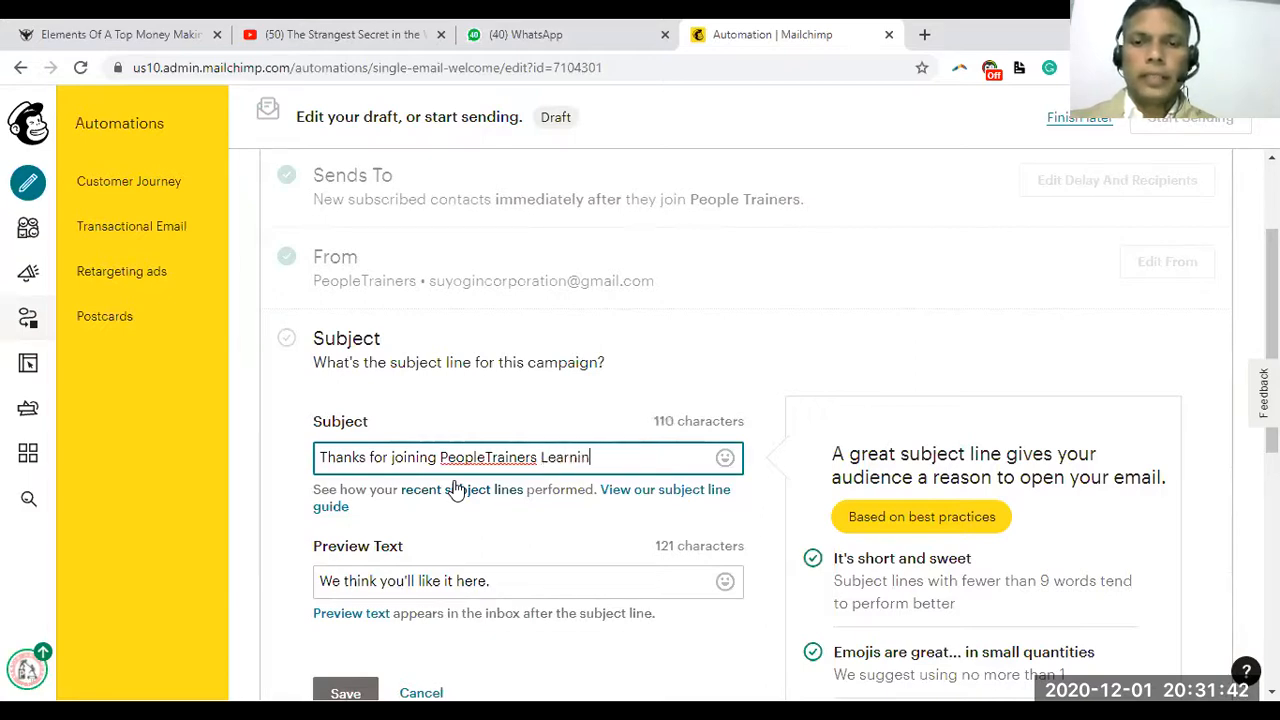
{"action": "type", "text": "g Community"}
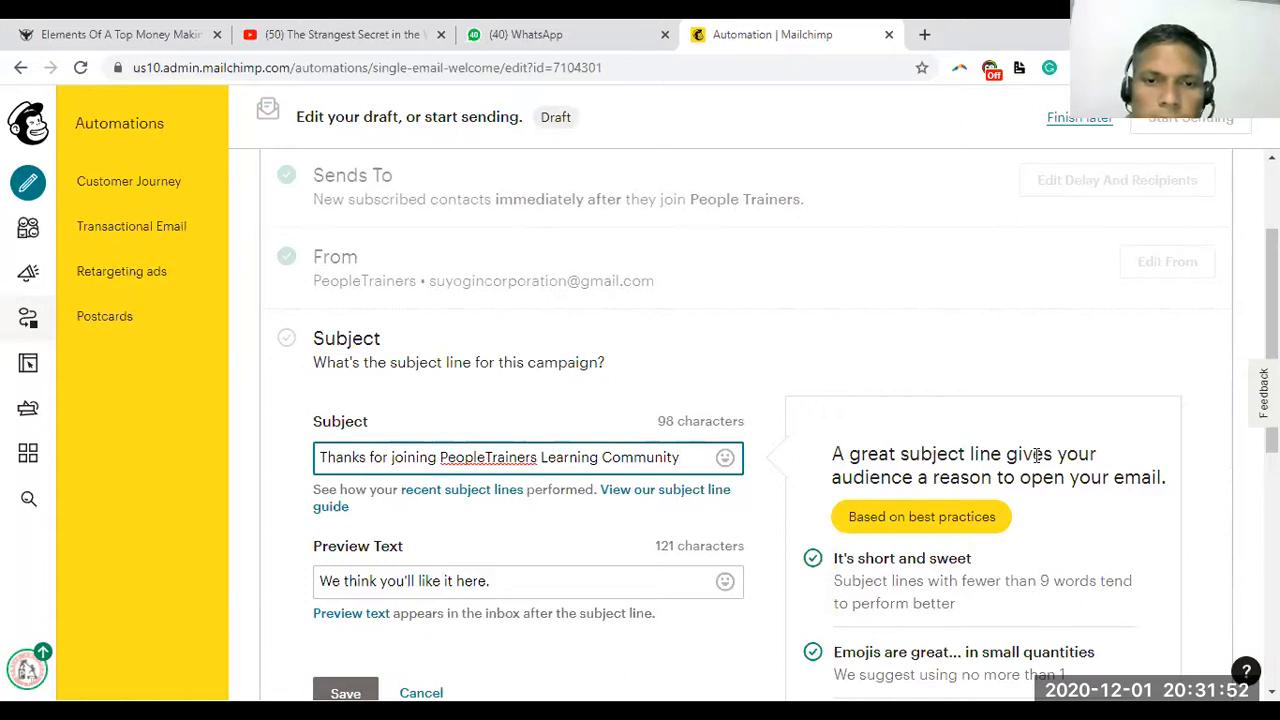
{"action": "scroll", "coordinate": [1272, 310], "scroll_direction": "down", "scroll_amount": 1}
{"action": "scroll", "coordinate": [1272, 310], "scroll_direction": "down", "scroll_amount": 3}
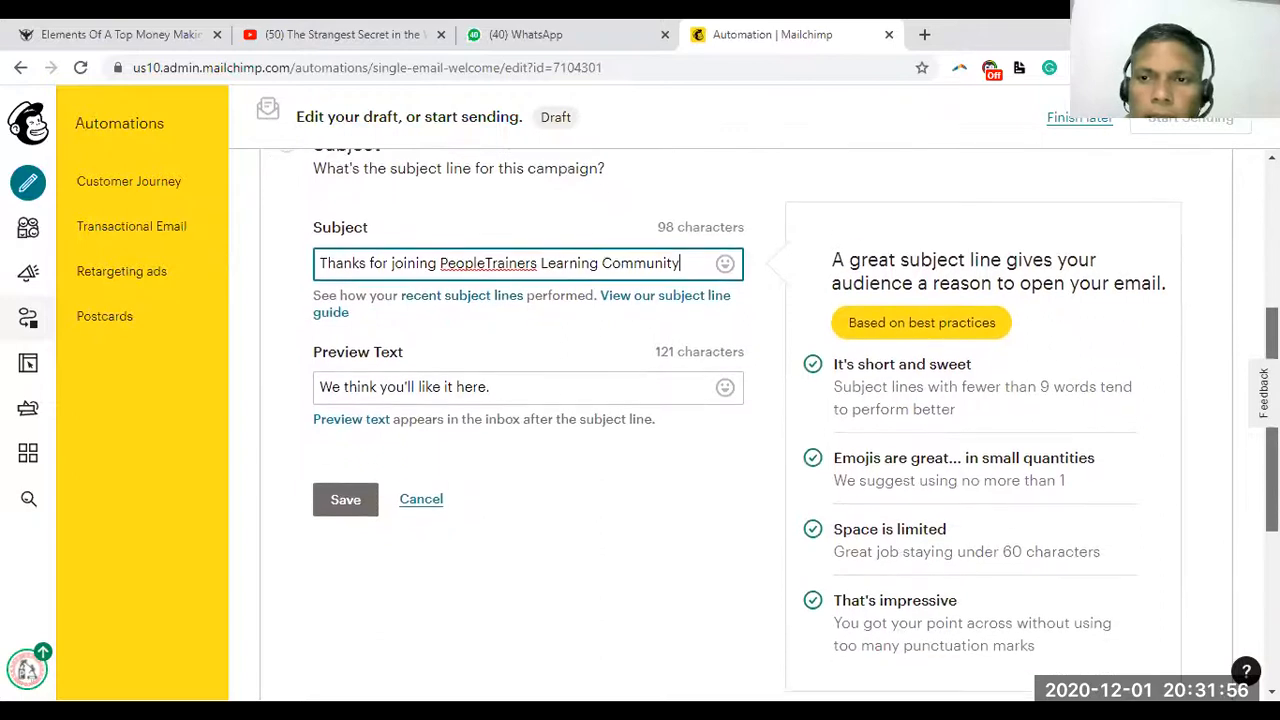
{"action": "scroll", "coordinate": [1272, 330], "scroll_direction": "down", "scroll_amount": 1}
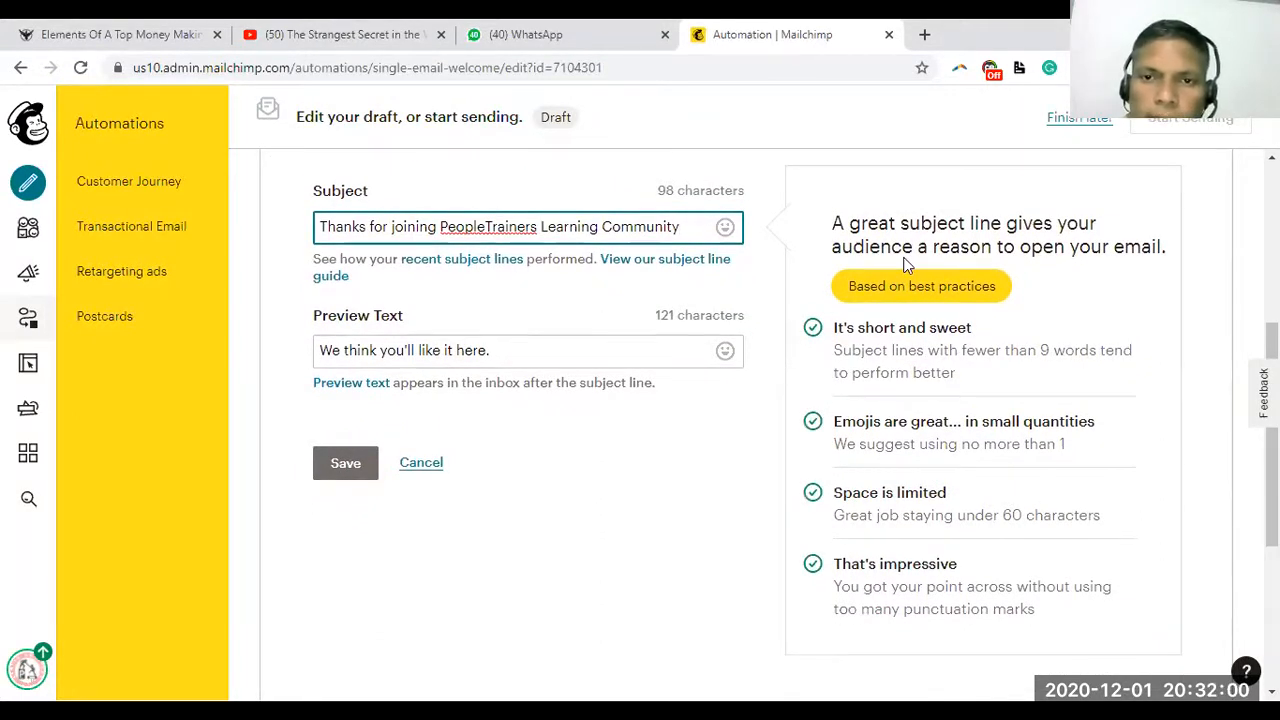
Append 'We have a useful information to share with you for free.' and save the subject
{"action": "type", "text": ". We have a "}
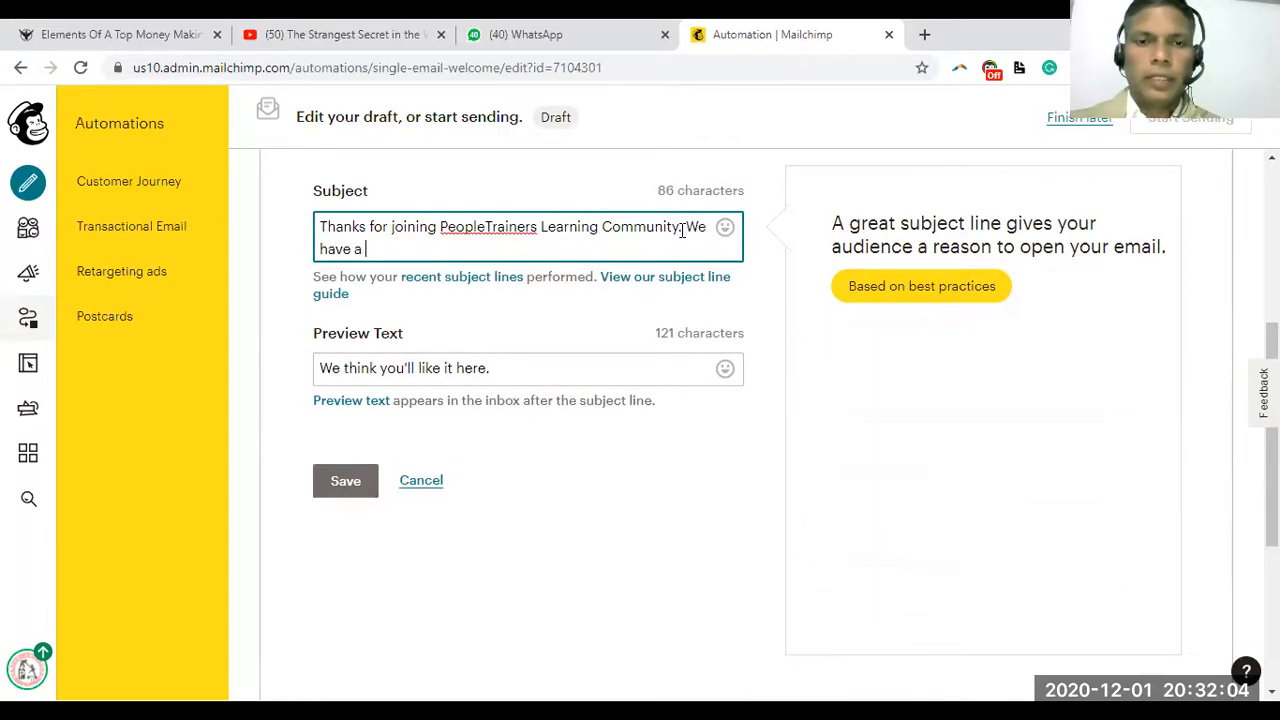
{"action": "type", "text": "lot of "}
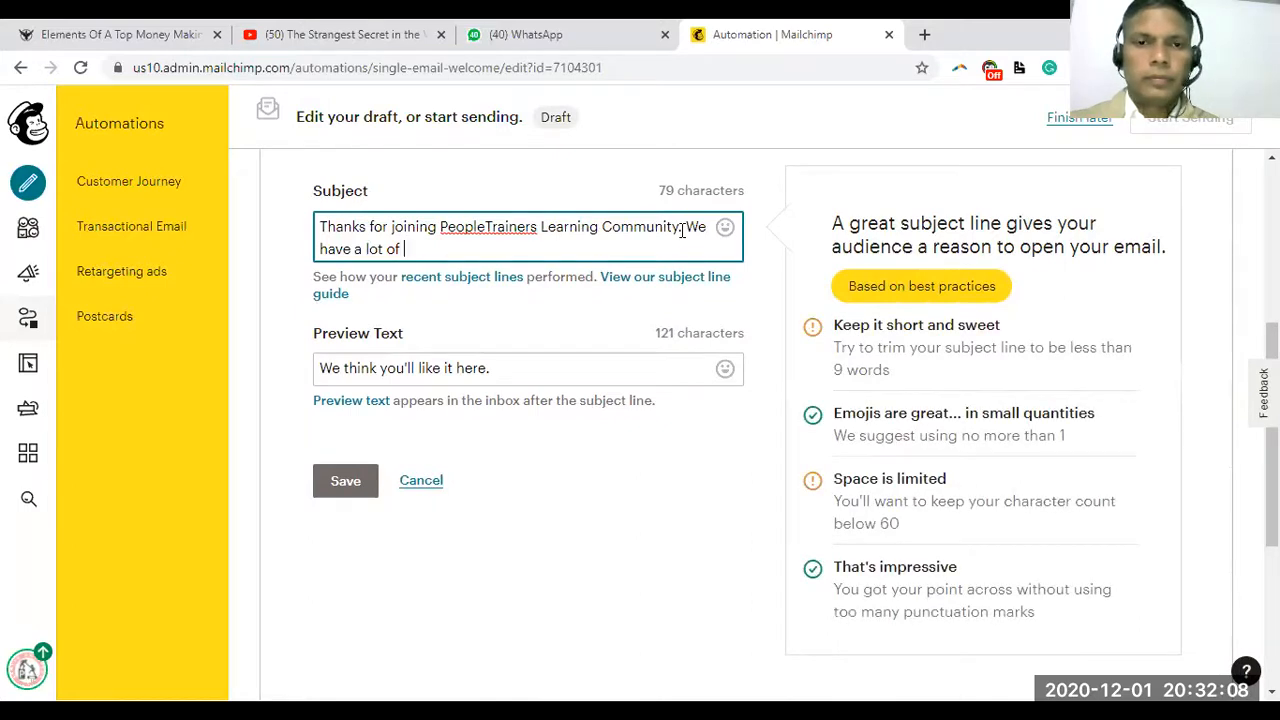
{"action": "type", "text": "offers and "}
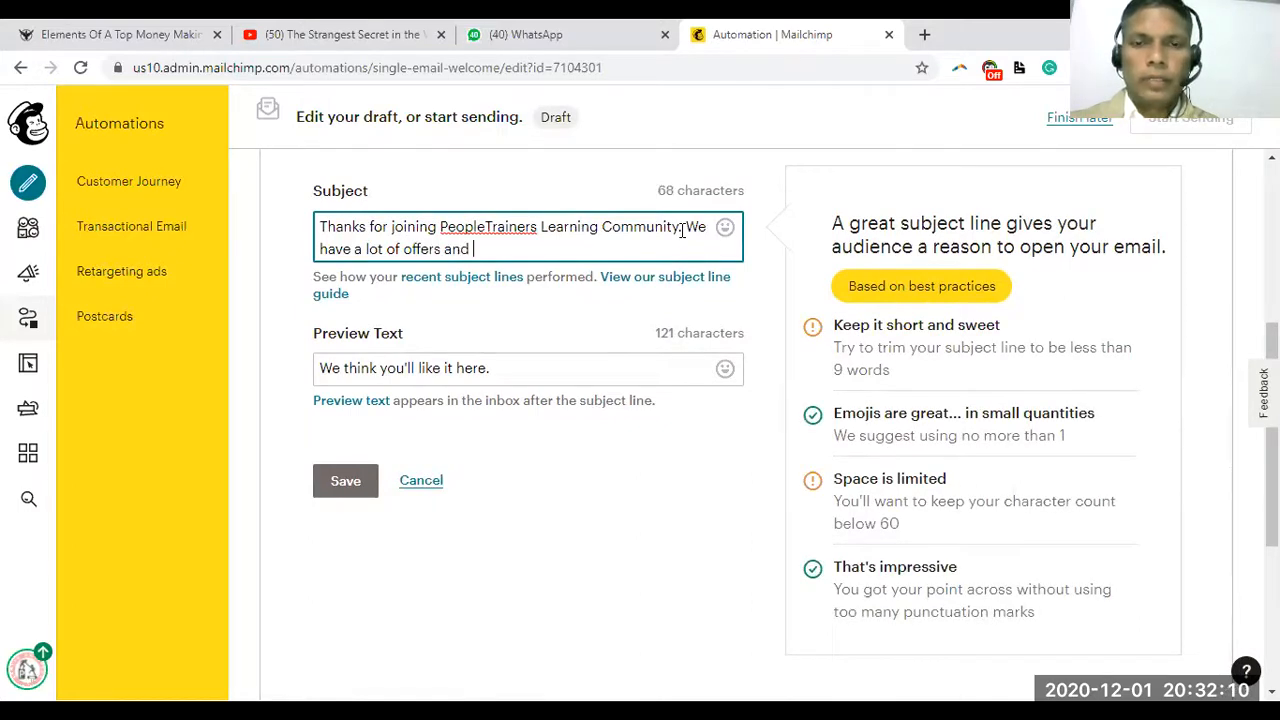
{"action": "type", "text": "k"}
{"action": "key", "text": "BackSpace"}
{"action": "type", "text": "u"}
{"action": "type", "text": "seful"}
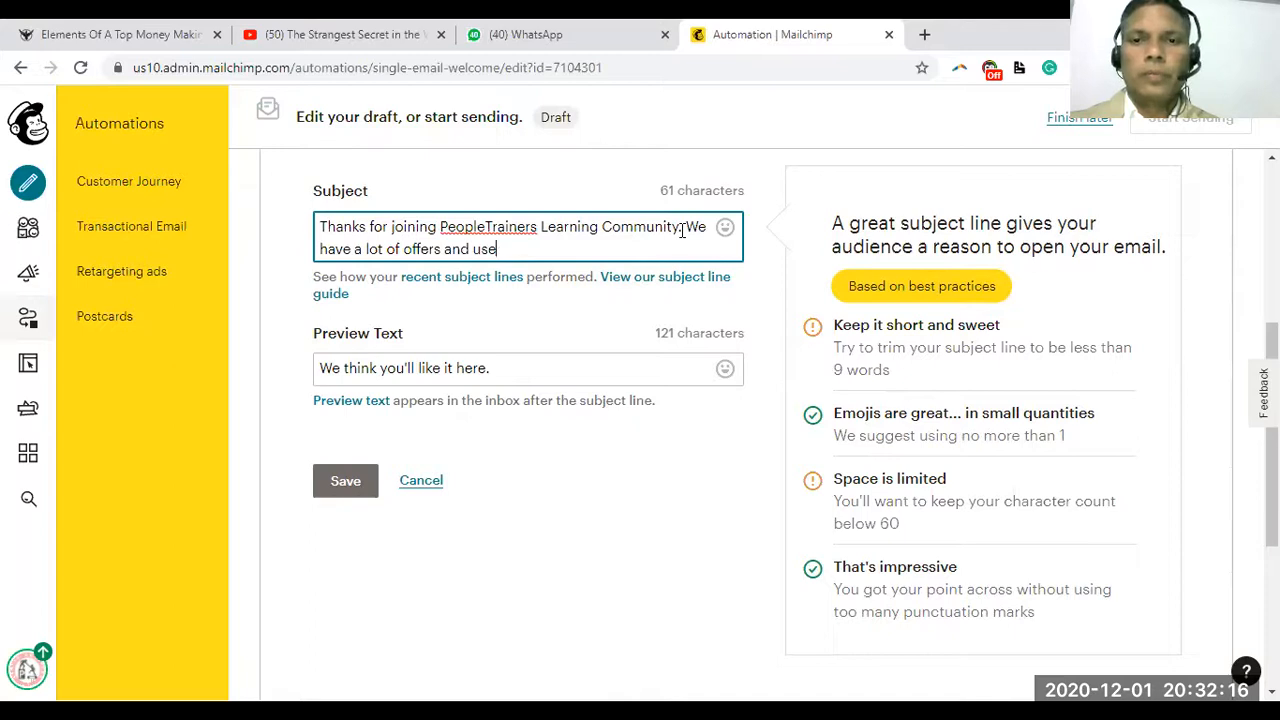
{"action": "key", "text": "BackSpace"}
{"action": "key", "text": "BackSpace"}
{"action": "key", "text": "BackSpace"}
{"action": "key", "text": "BackSpace"}
{"action": "key", "text": "BackSpace"}
{"action": "key", "text": "BackSpace"}
{"action": "key", "text": "BackSpace"}
{"action": "key", "text": "BackSpace"}
{"action": "key", "text": "BackSpace"}
{"action": "key", "text": "BackSpace"}
{"action": "key", "text": "BackSpace"}
{"action": "key", "text": "BackSpace"}
{"action": "key", "text": "BackSpace"}
{"action": "key", "text": "BackSpace"}
{"action": "key", "text": "BackSpace"}
{"action": "key", "text": "BackSpace"}
{"action": "key", "text": "BackSpace"}
{"action": "key", "text": "BackSpace"}
{"action": "key", "text": "BackSpace"}
{"action": "key", "text": "BackSpace"}
{"action": "type", "text": "useful information to share with you for"}
{"action": "key", "text": "BackSpace"}
{"action": "type", "text": "for free."}
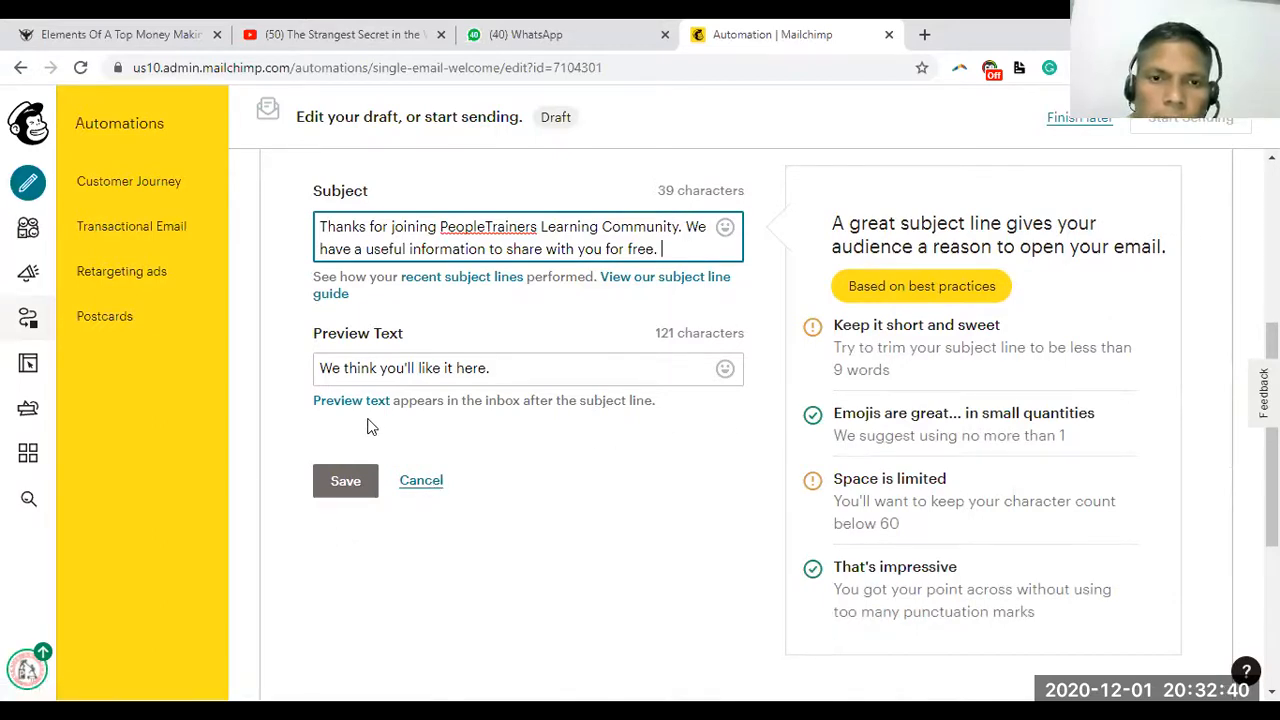
{"action": "left_click", "coordinate": [347, 488]}
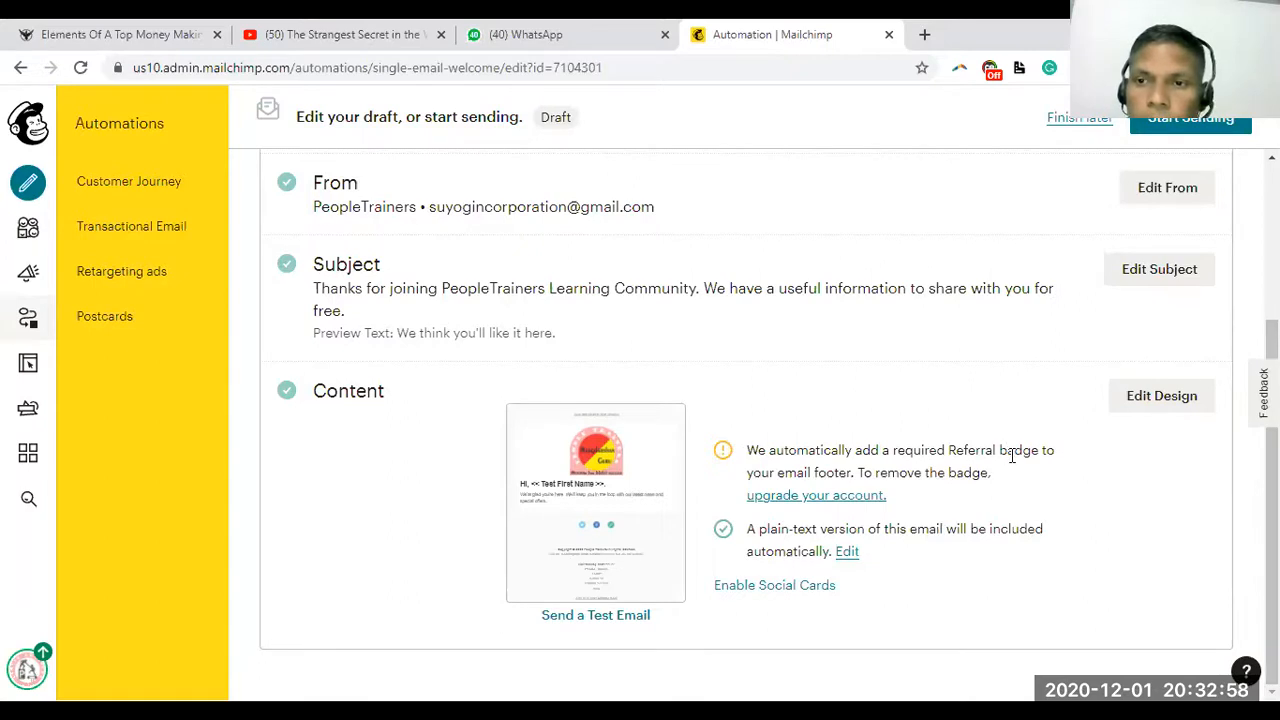
Open the Content section's design editor and look over the email template
{"action": "left_click", "coordinate": [1163, 397]}
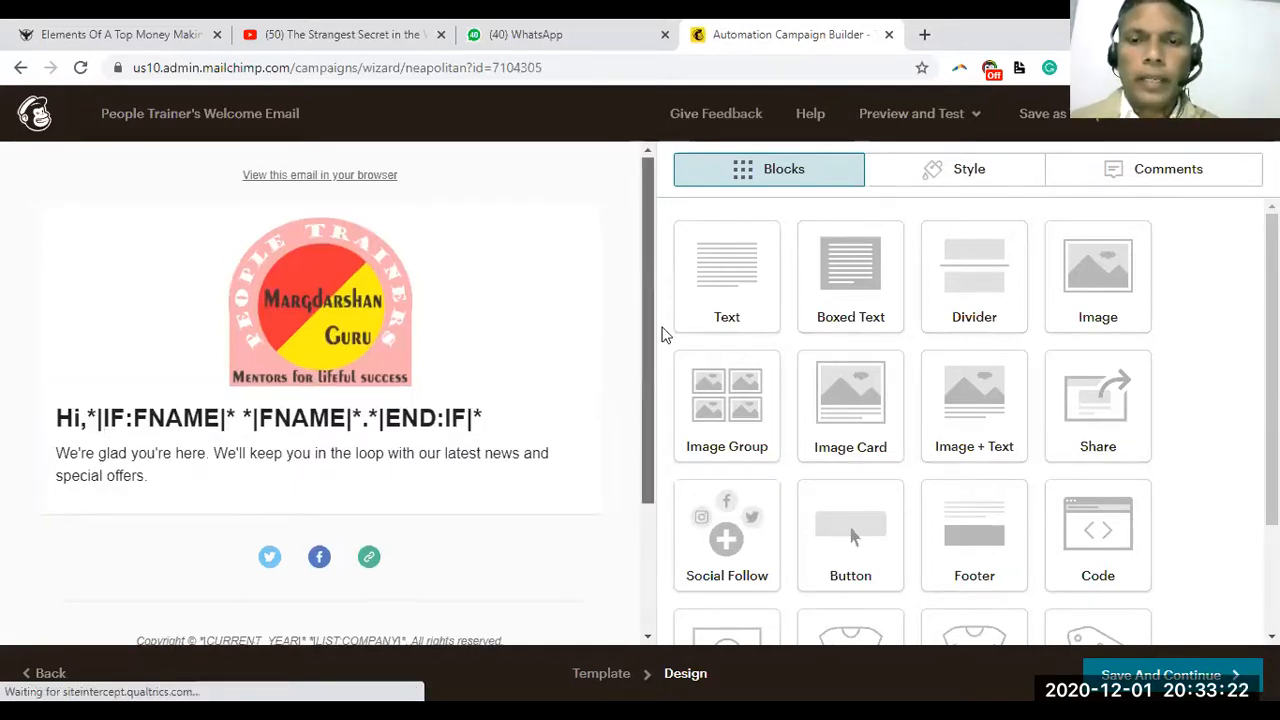
{"action": "scroll", "coordinate": [661, 333], "scroll_direction": "down", "scroll_amount": 1}
{"action": "scroll", "coordinate": [661, 355], "scroll_direction": "up", "scroll_amount": 1}
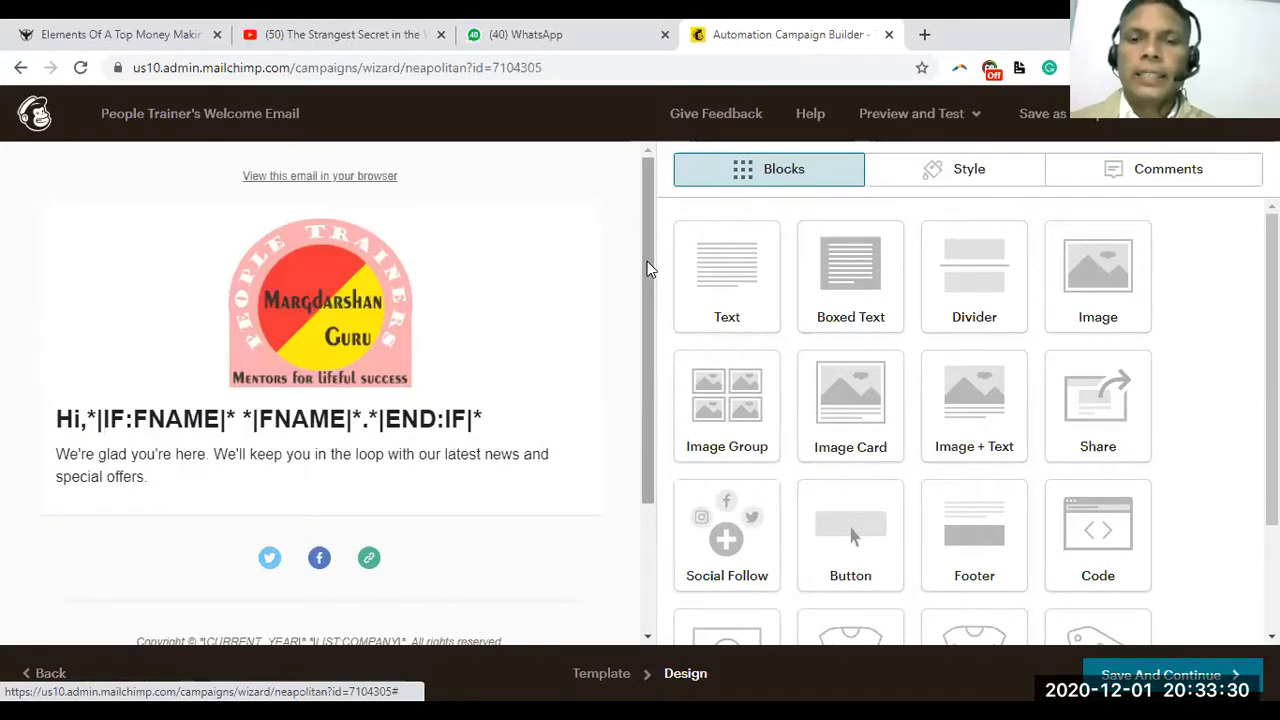
Replace the logo with the International Day of Yoga image, shrunk to about 53% display size
{"action": "mouse_move", "coordinate": [324, 309]}
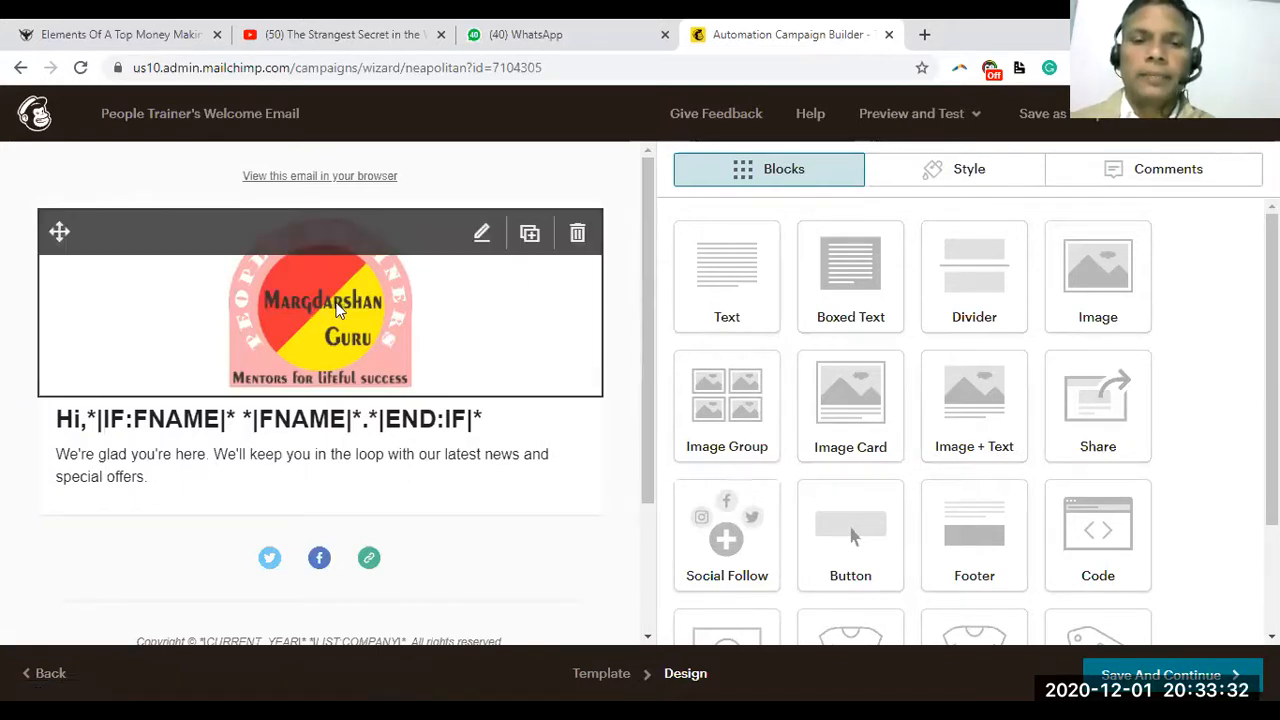
{"action": "left_click", "coordinate": [338, 310]}
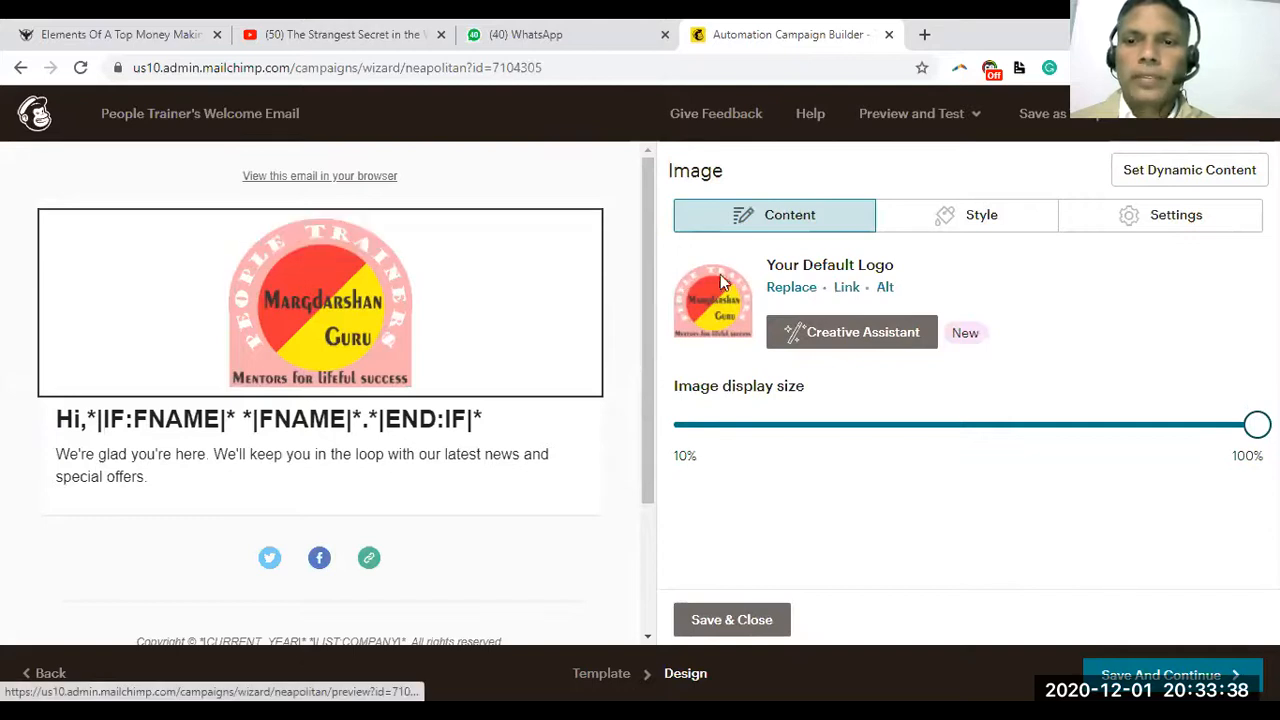
{"action": "left_click", "coordinate": [792, 288]}
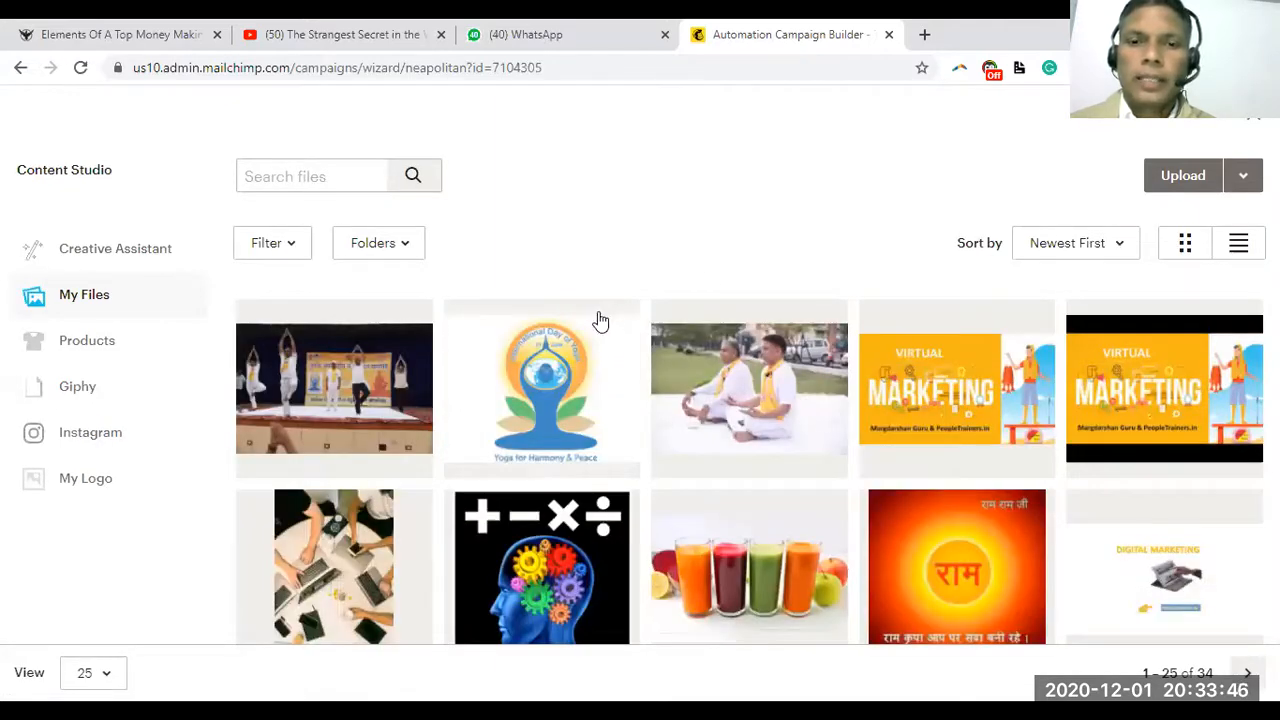
{"action": "left_click", "coordinate": [522, 390]}
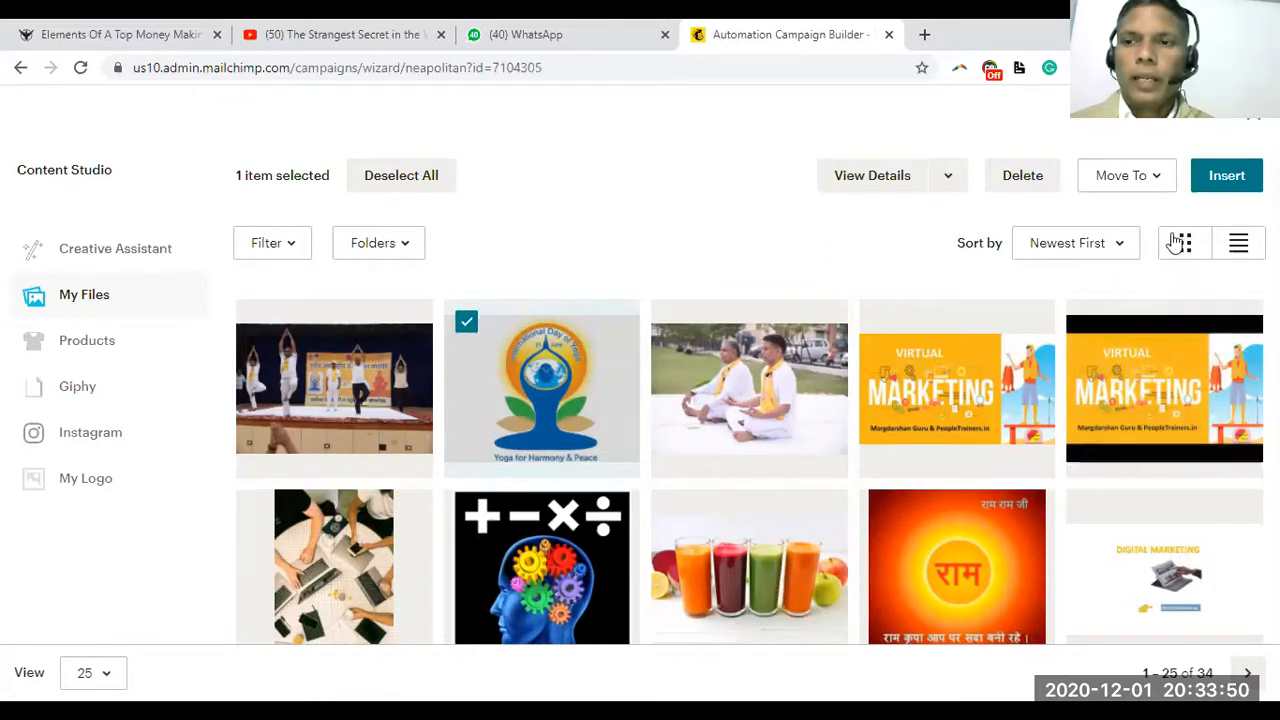
{"action": "left_click", "coordinate": [1228, 178]}
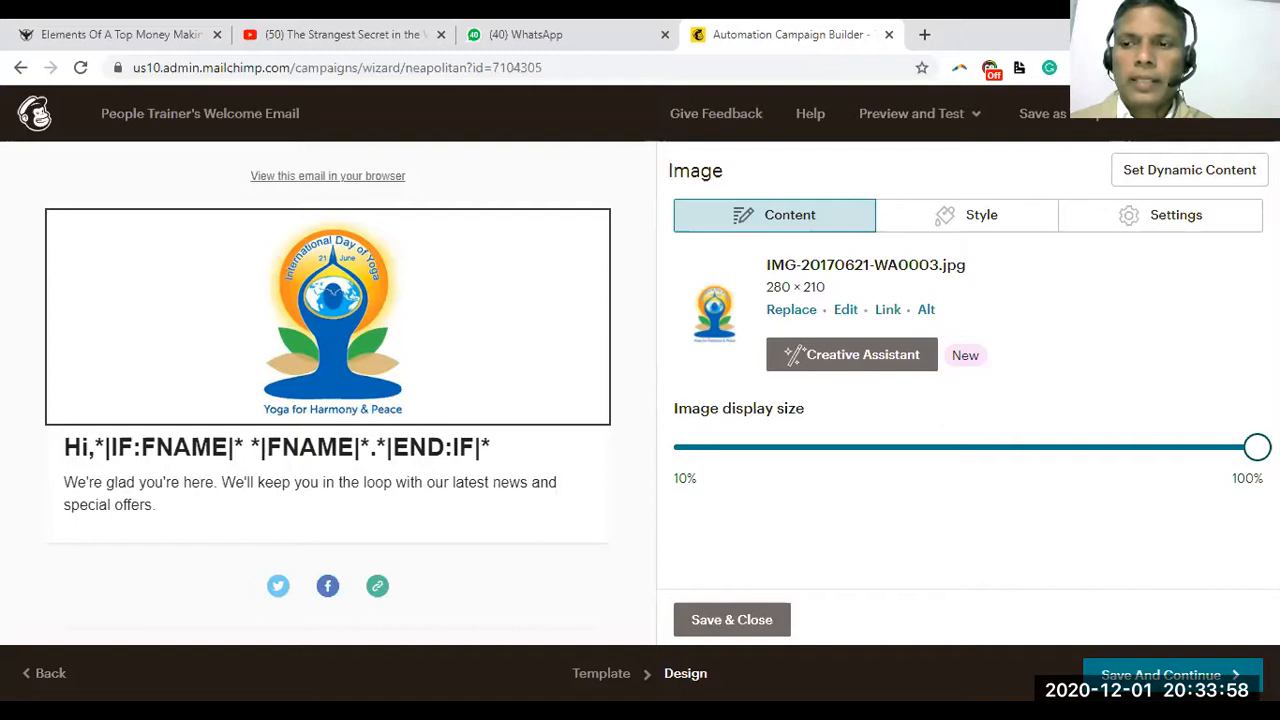
{"action": "left_click_drag", "start_coordinate": [1257, 447], "coordinate": [922, 467]}
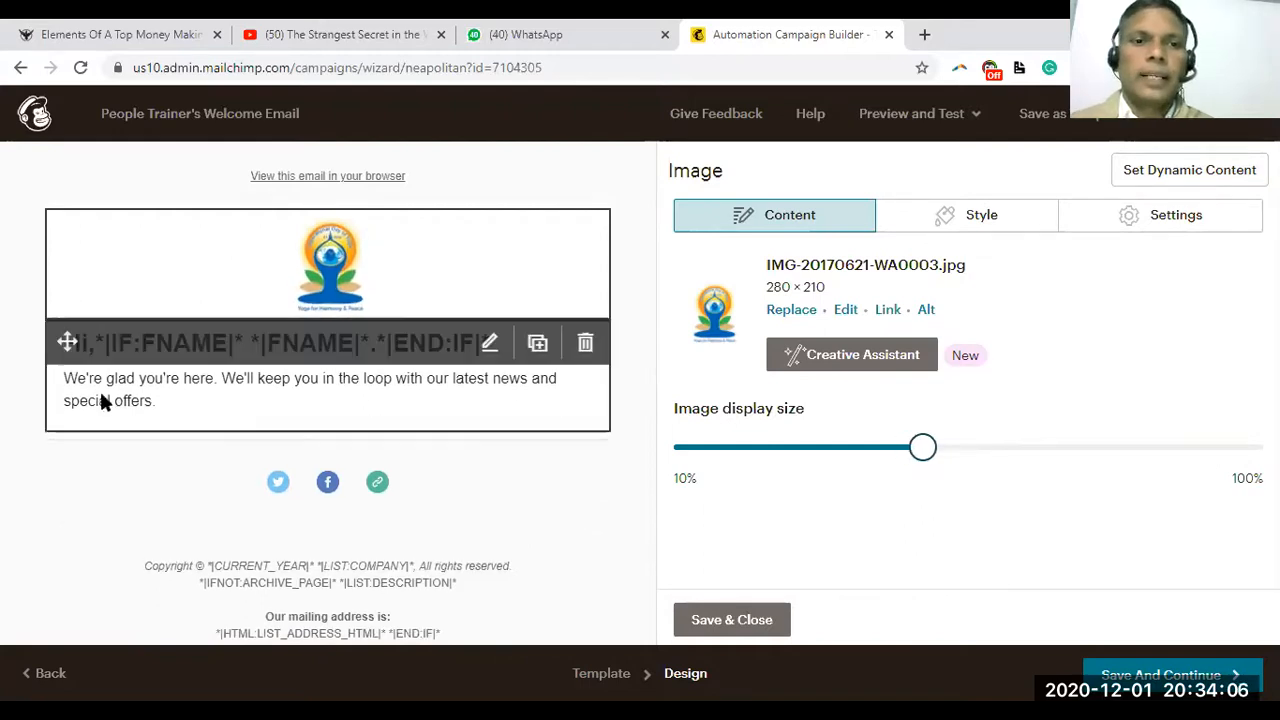
Save and close the image block settings
{"action": "left_click", "coordinate": [132, 357]}
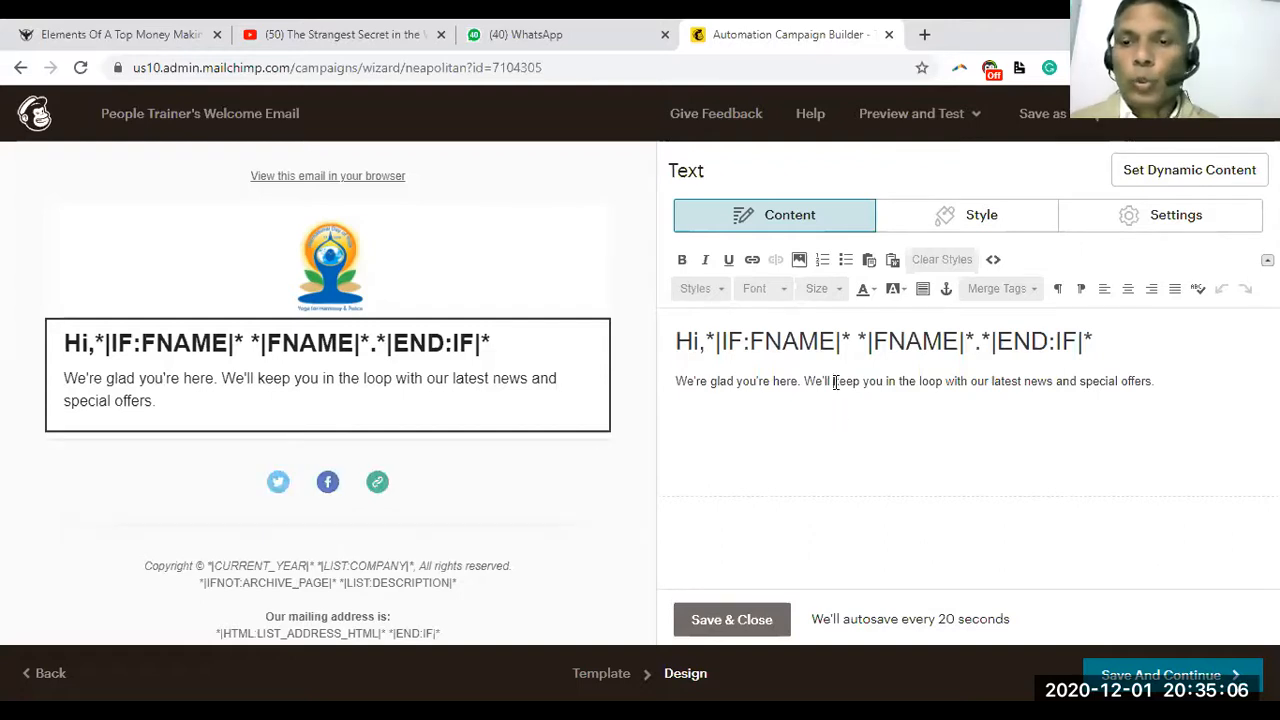
Reword the greeting to 'We're glad you have joined our' subscriber community
{"action": "left_click", "coordinate": [776, 383]}
{"action": "type", "text": "in our "}
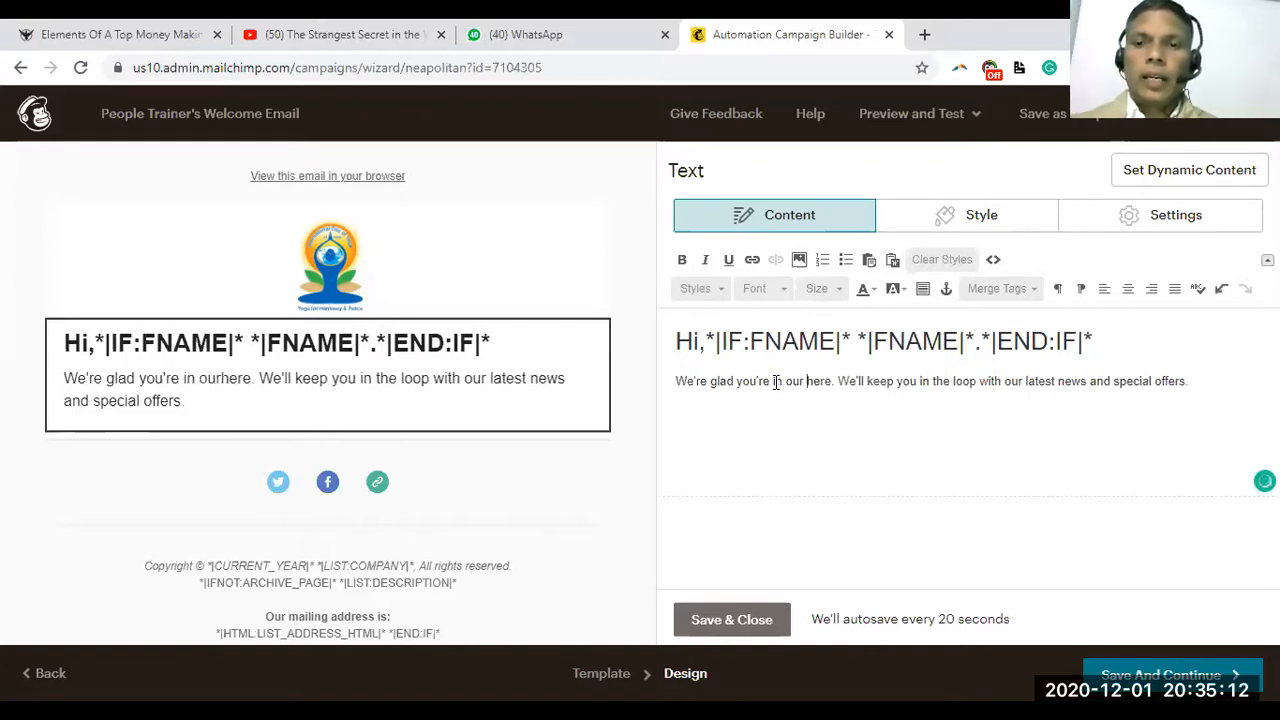
{"action": "type", "text": "subsc"}
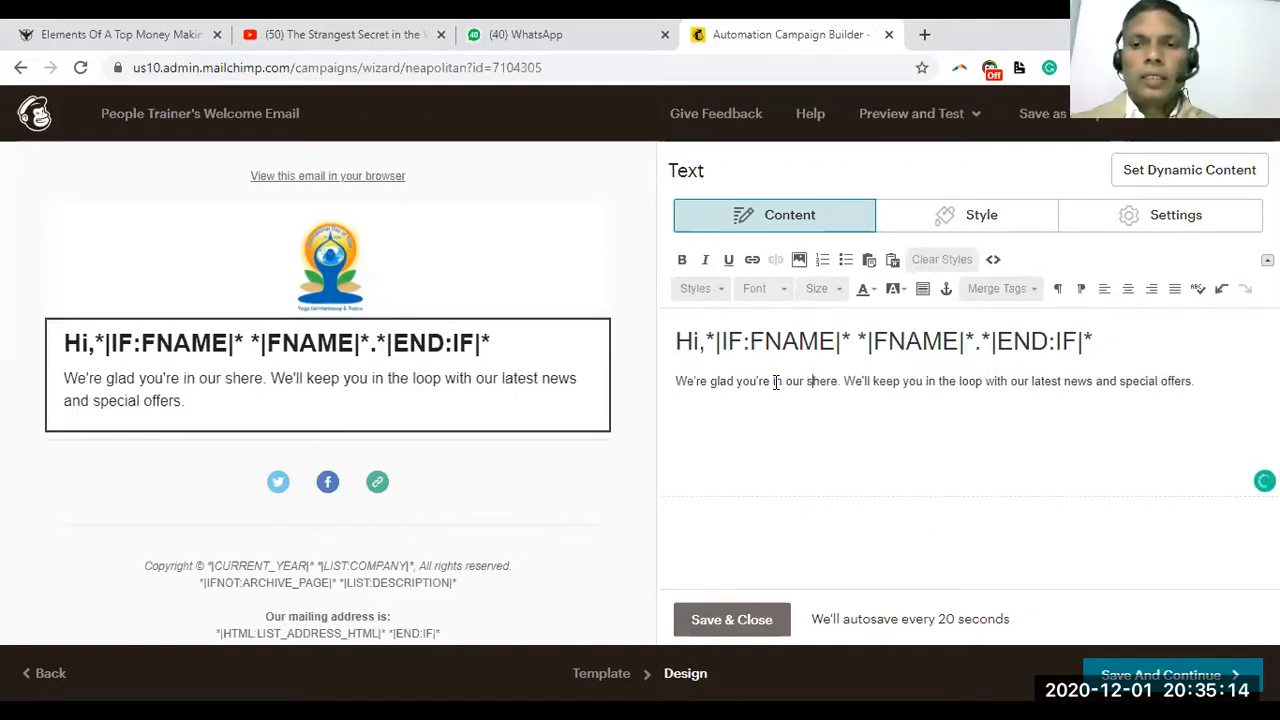
{"action": "type", "text": "riber "}
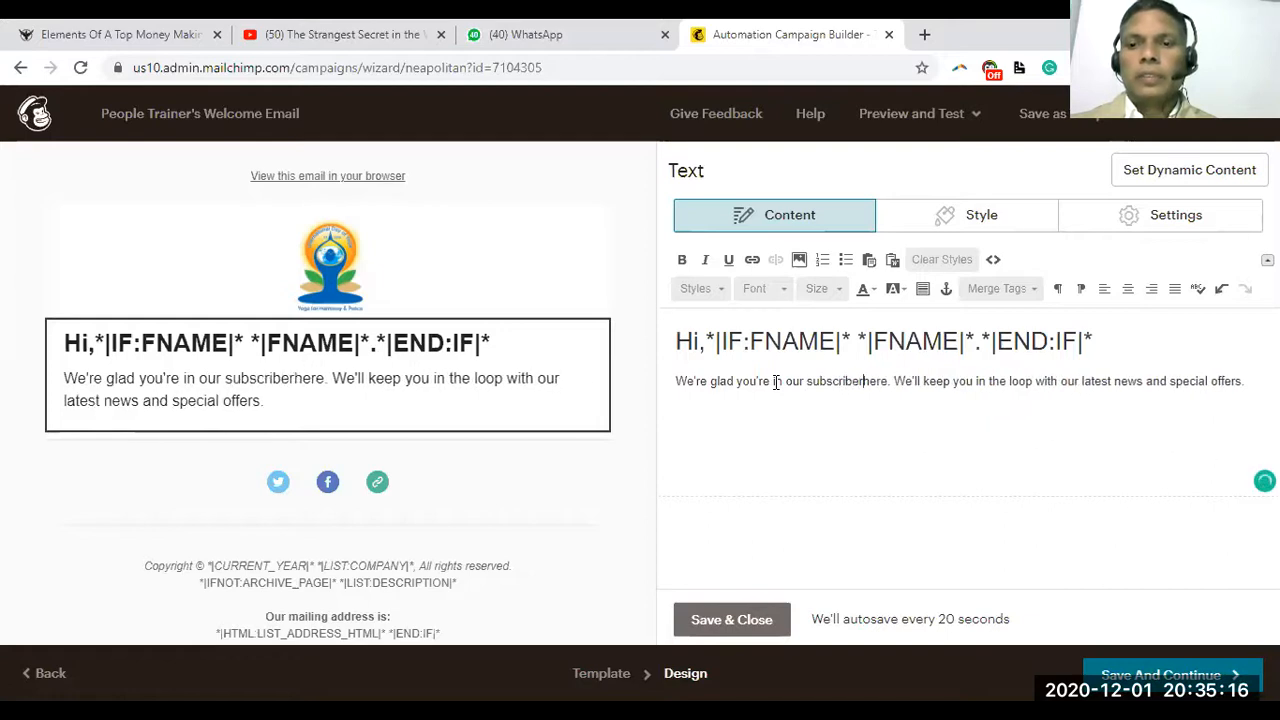
{"action": "type", "text": "community"}
{"action": "key", "text": "Delete"}
{"action": "key", "text": "Delete"}
{"action": "key", "text": "Delete"}
{"action": "key", "text": "Delete"}
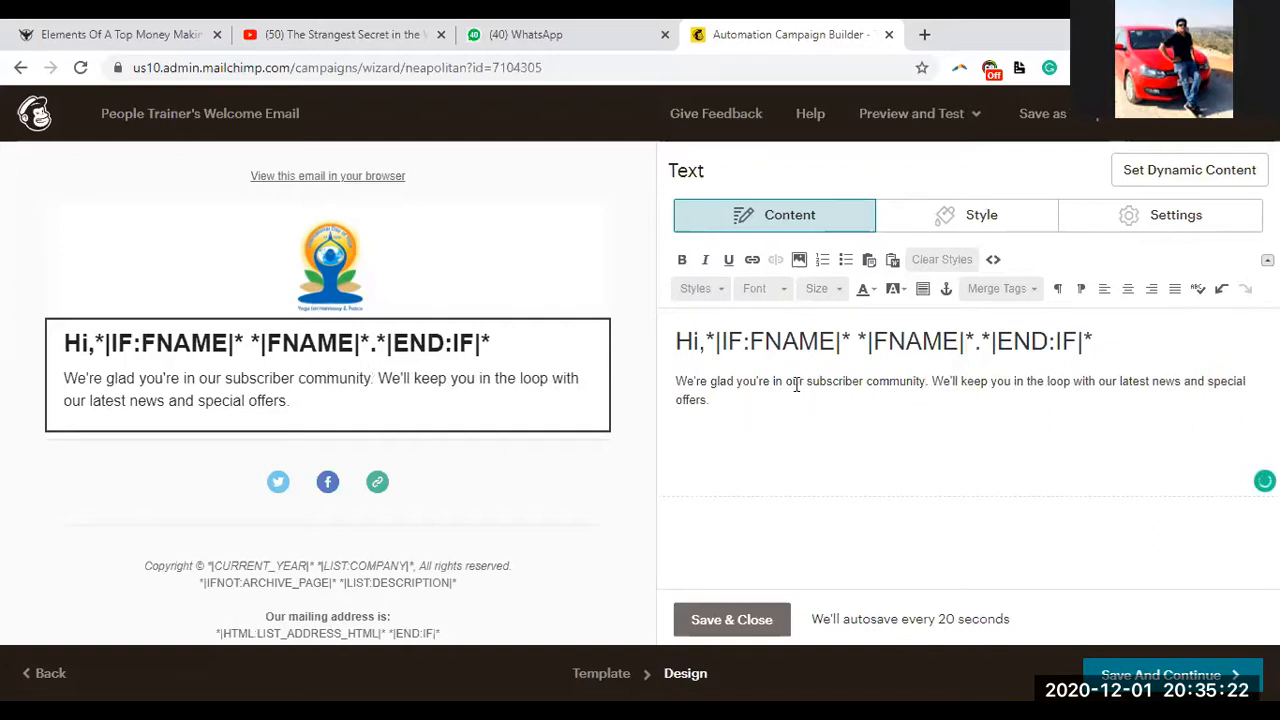
{"action": "left_click", "coordinate": [757, 383]}
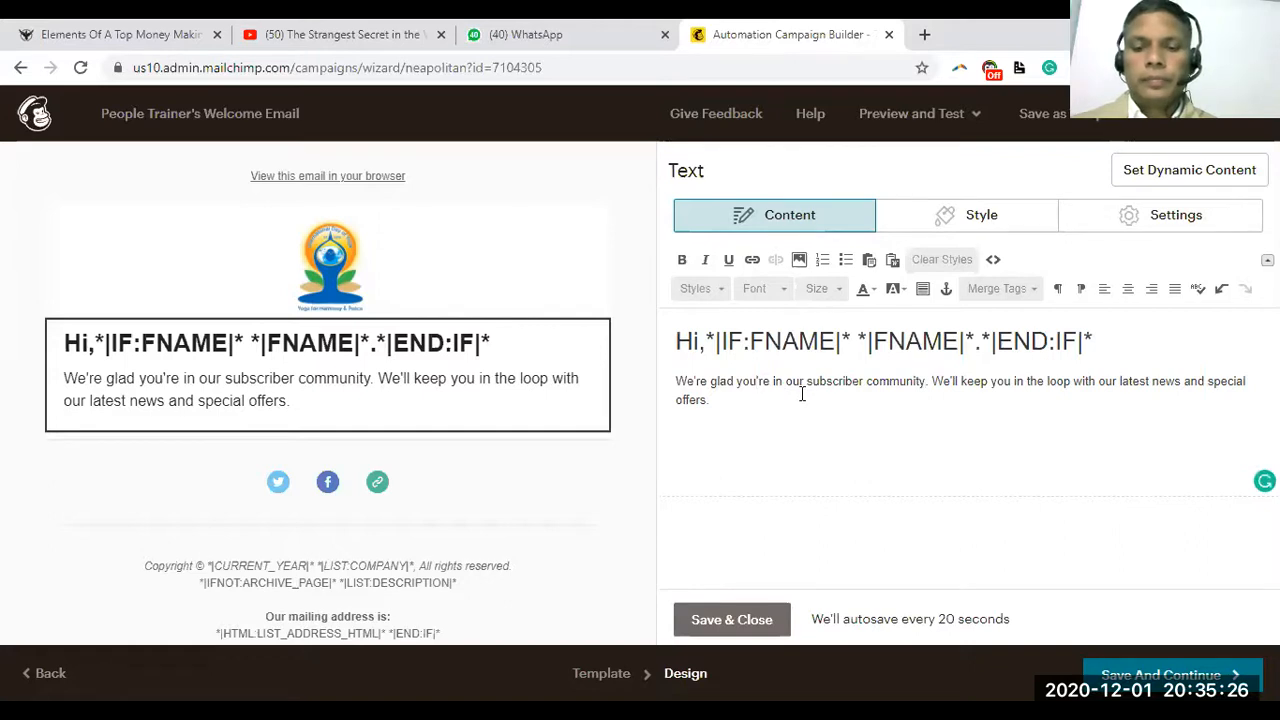
{"action": "type", "text": "have join"}
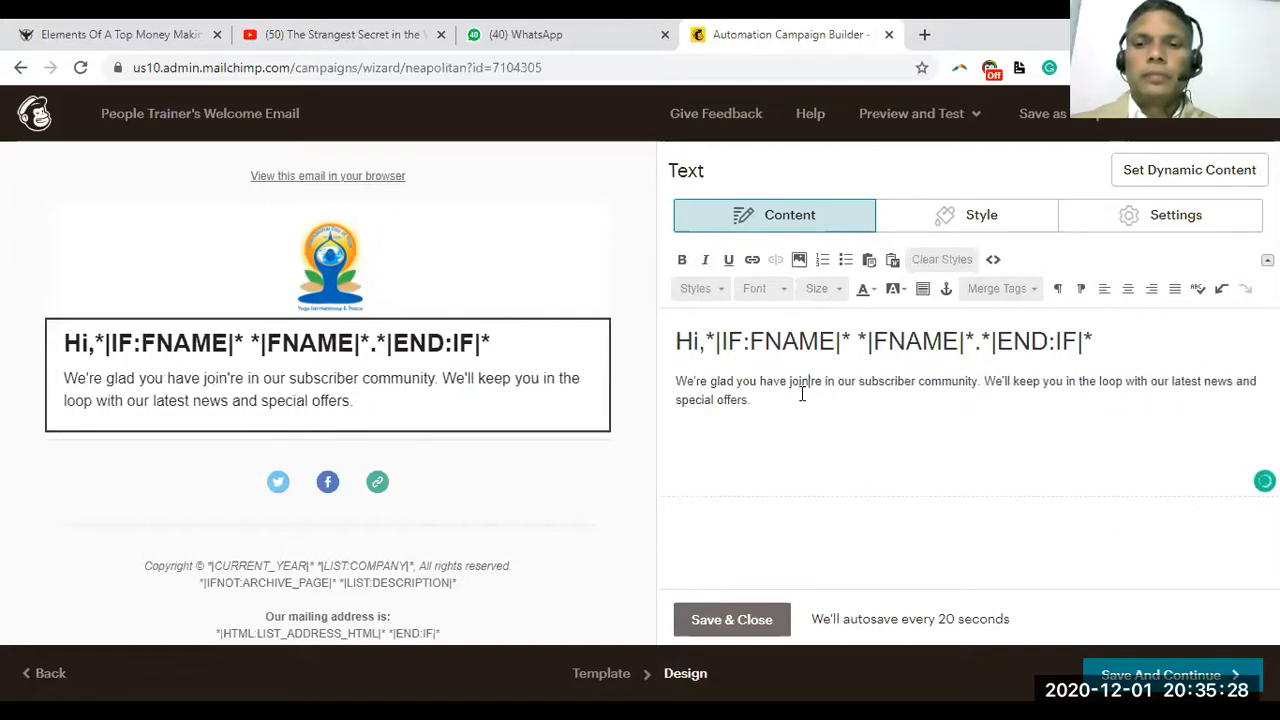
{"action": "type", "text": "ed our"}
{"action": "key", "text": "Delete"}
{"action": "key", "text": "Delete"}
{"action": "key", "text": "Delete"}
{"action": "key", "text": "Delete"}
{"action": "key", "text": "Delete"}
{"action": "key", "text": "Delete"}
{"action": "key", "text": "Delete"}
{"action": "key", "text": "Delete"}
{"action": "key", "text": "Delete"}
{"action": "key", "text": "Delete"}
{"action": "key", "text": "Delete"}
{"action": "key", "text": "Delete"}
{"action": "key", "text": "Delete"}
{"action": "key", "text": "Delete"}
{"action": "key", "text": "Delete"}
{"action": "key", "text": "Delete"}
{"action": "key", "text": "Delete"}
{"action": "key", "text": "Delete"}
{"action": "key", "text": "Delete"}
{"action": "key", "text": "Delete"}
{"action": "key", "text": "Delete"}
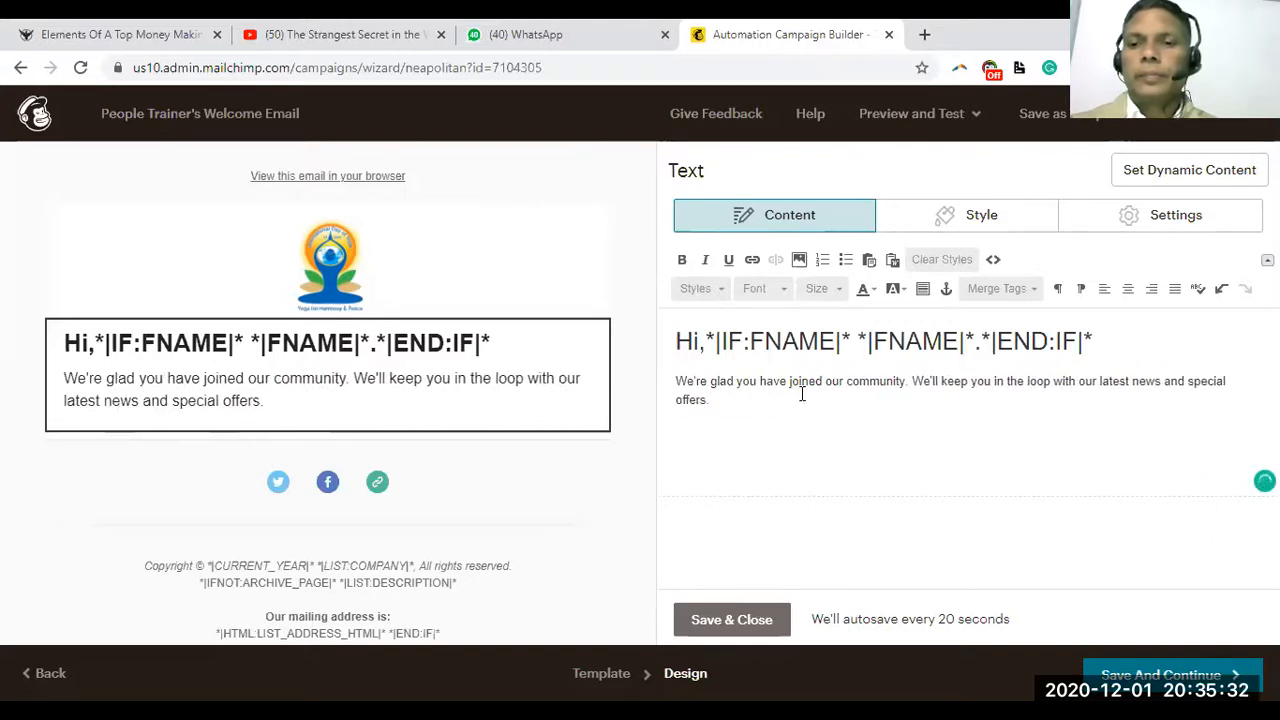
Add the sentence 'We have a lot of knowledge and experience to share with you'
{"action": "left_click", "coordinate": [943, 435]}
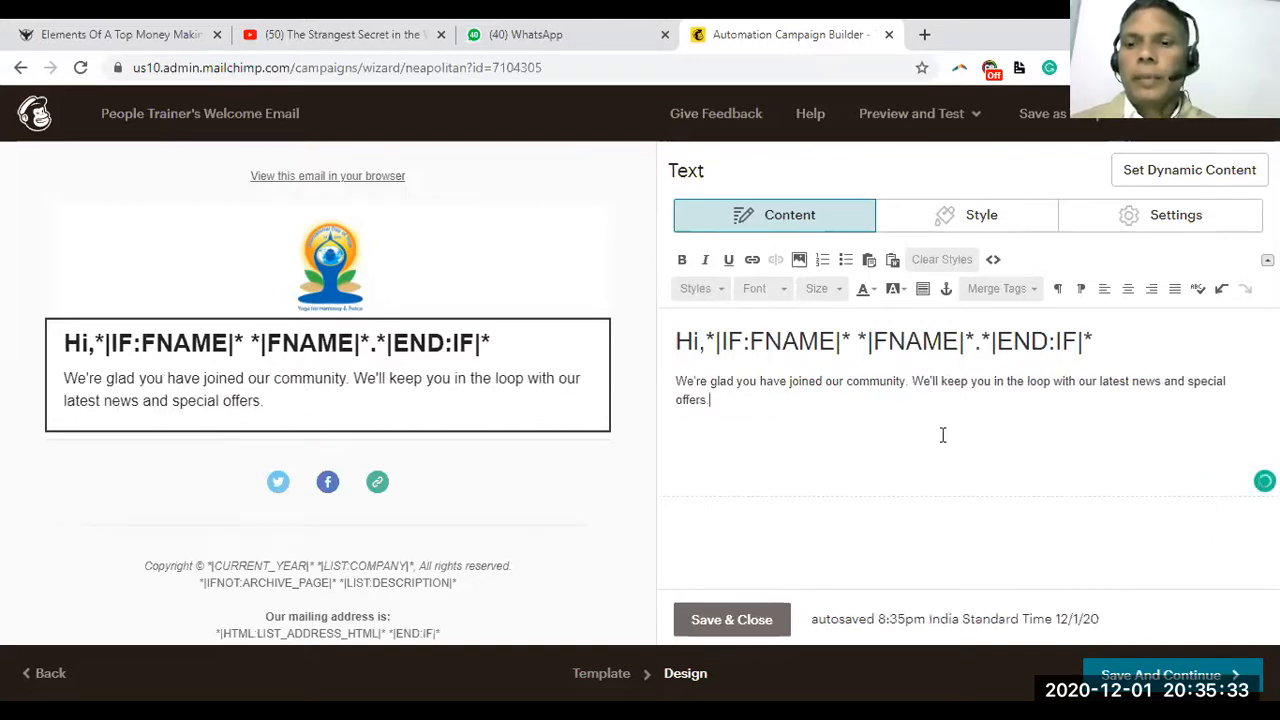
{"action": "left_click", "coordinate": [913, 380]}
{"action": "type", "text": "WE have"}
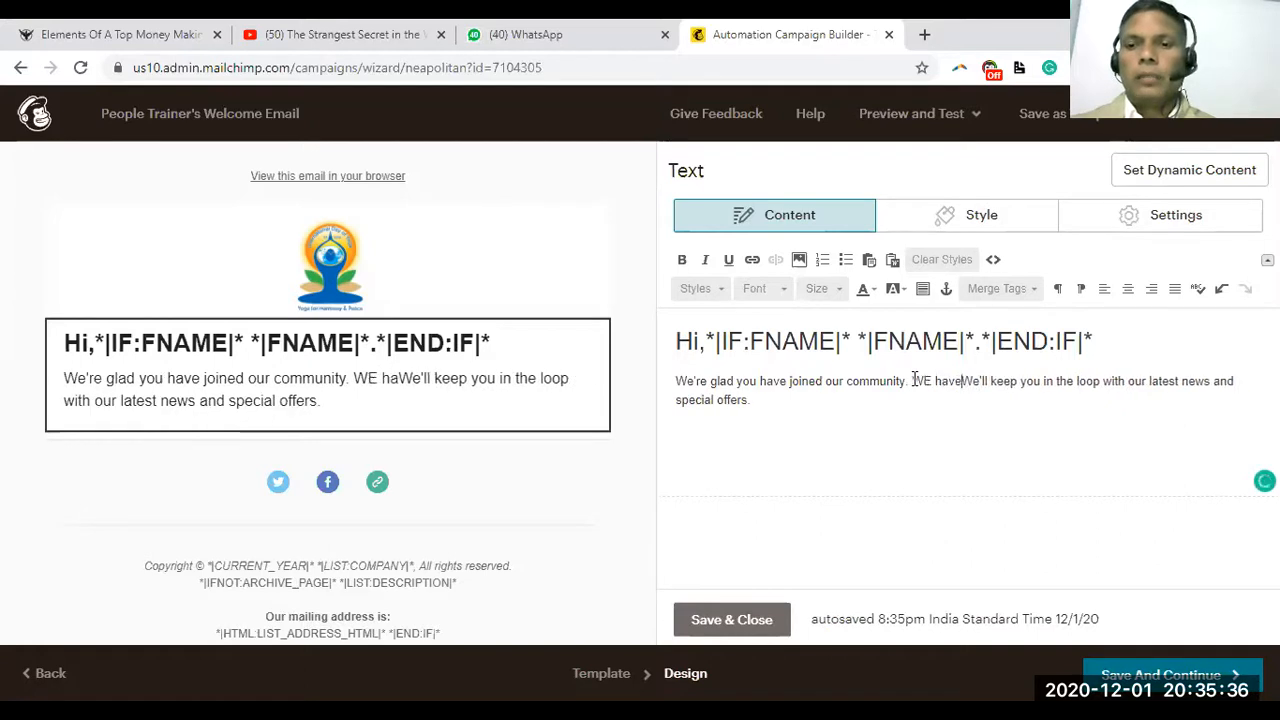
{"action": "key", "text": "BackSpace"}
{"action": "key", "text": "BackSpace"}
{"action": "key", "text": "BackSpace"}
{"action": "key", "text": "BackSpace"}
{"action": "key", "text": "BackSpace"}
{"action": "key", "text": "BackSpace"}
{"action": "type", "text": "e have a lo"}
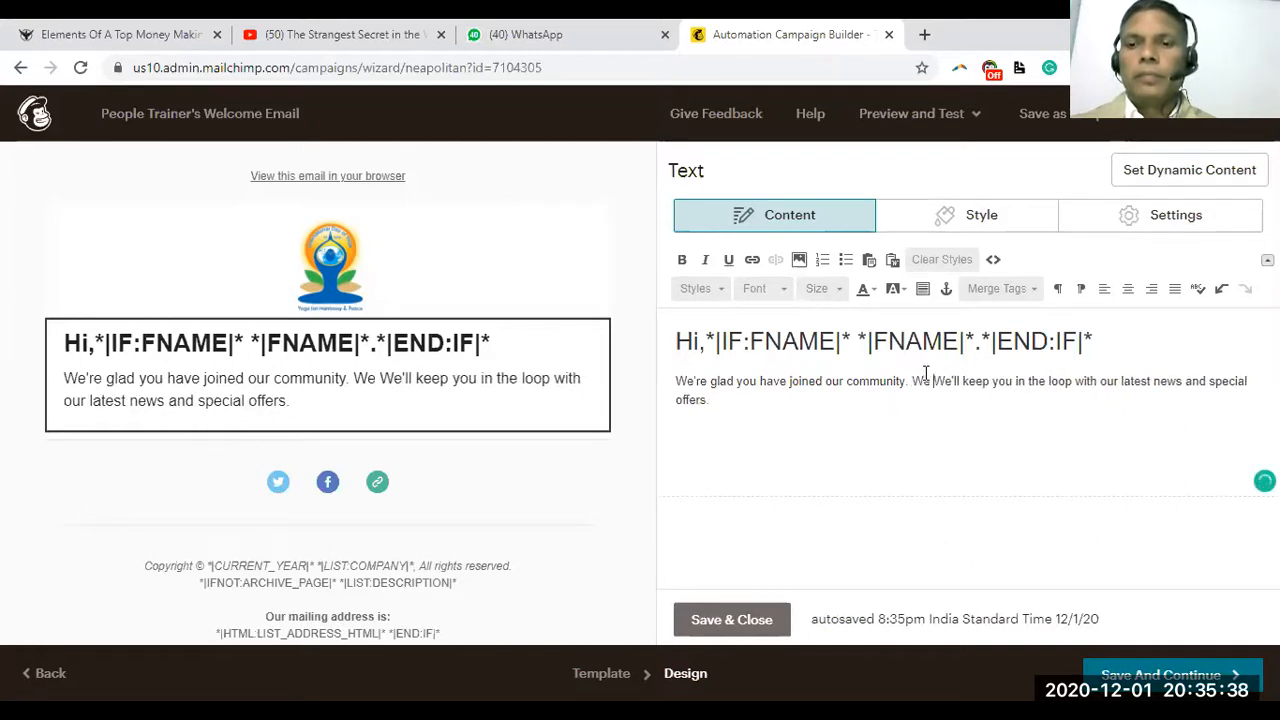
{"action": "type", "text": "t of lea"}
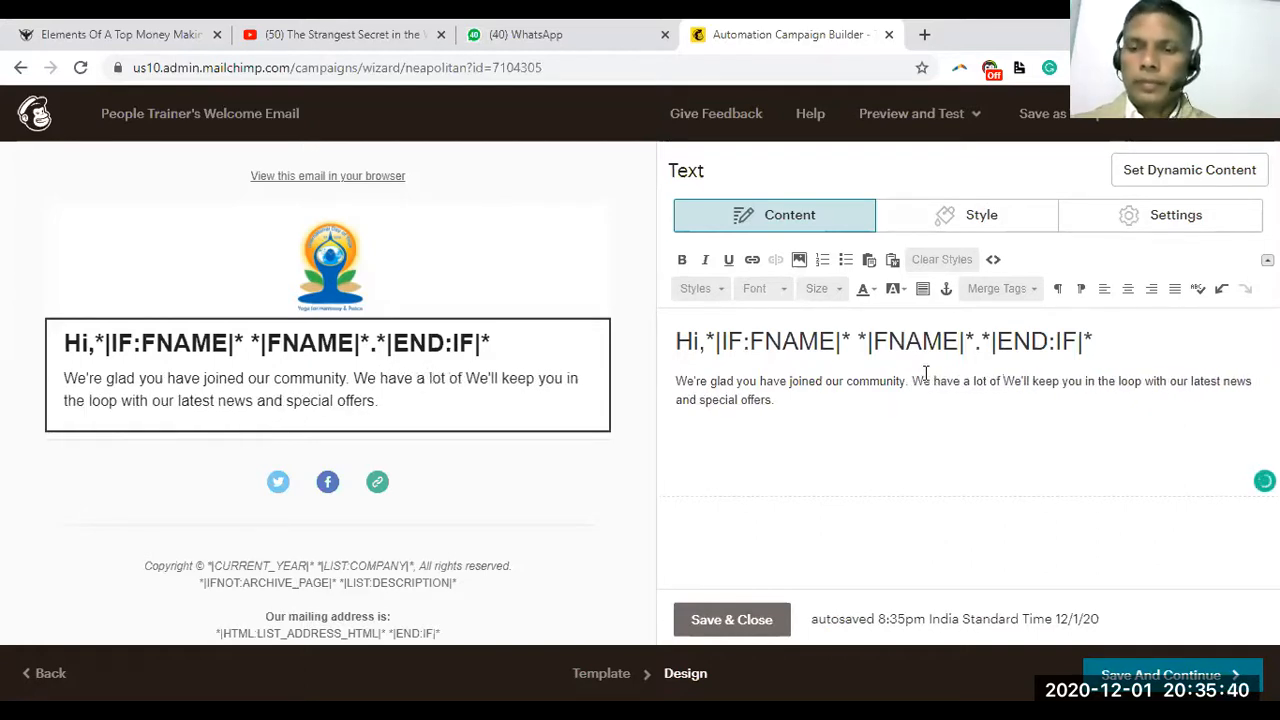
{"action": "type", "text": "rning"}
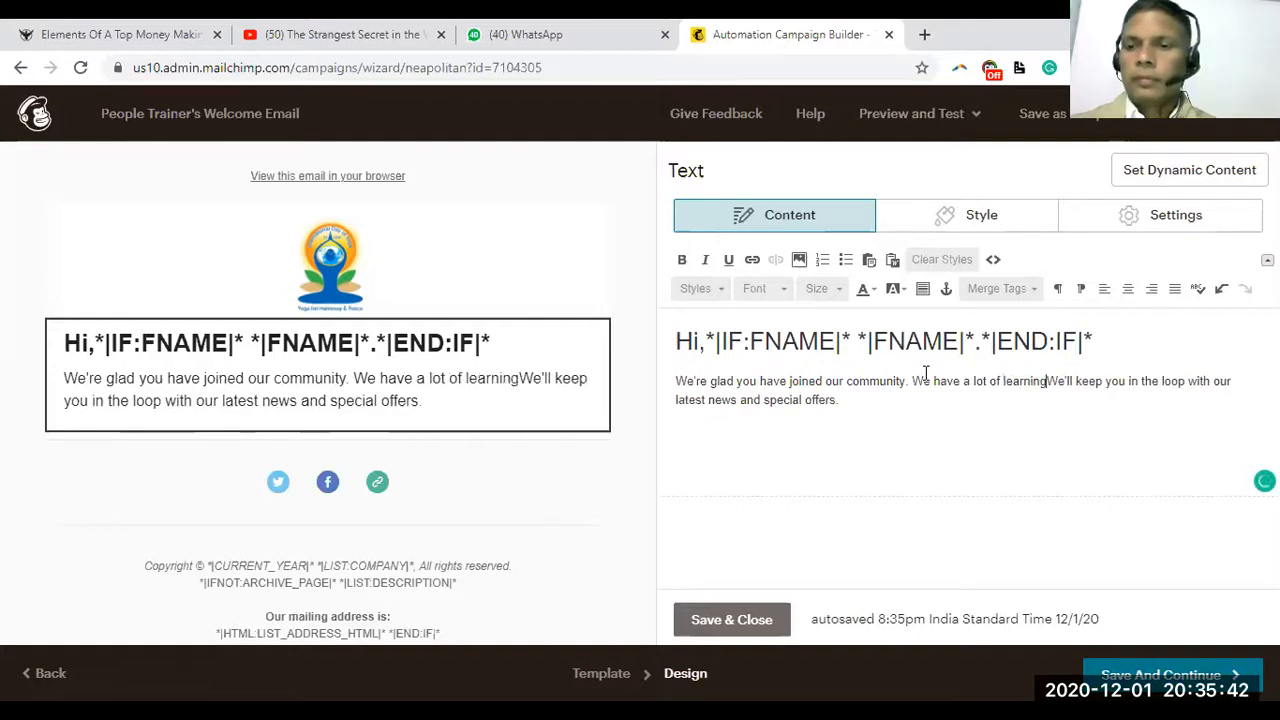
{"action": "key", "text": "BackSpace"}
{"action": "key", "text": "BackSpace"}
{"action": "key", "text": "BackSpace"}
{"action": "key", "text": "BackSpace"}
{"action": "key", "text": "BackSpace"}
{"action": "key", "text": "BackSpace"}
{"action": "key", "text": "BackSpace"}
{"action": "key", "text": "BackSpace"}
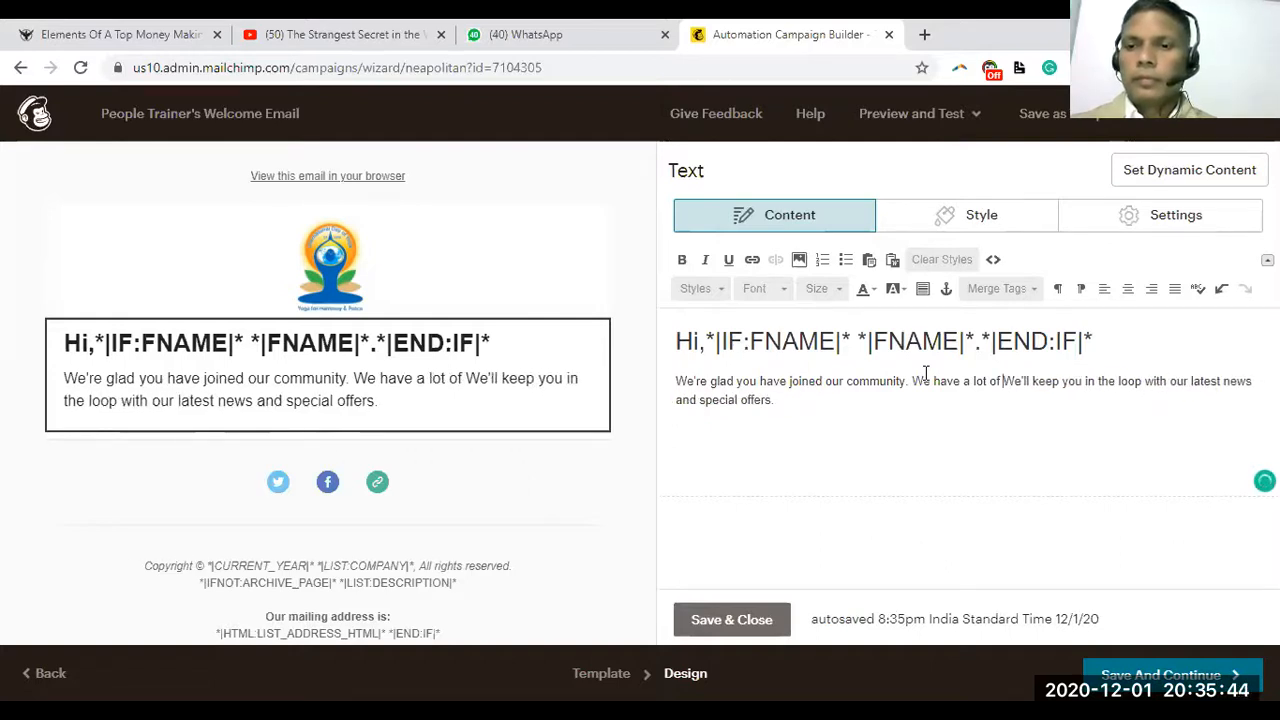
{"action": "type", "text": "kno"}
{"action": "type", "text": "wledge a"}
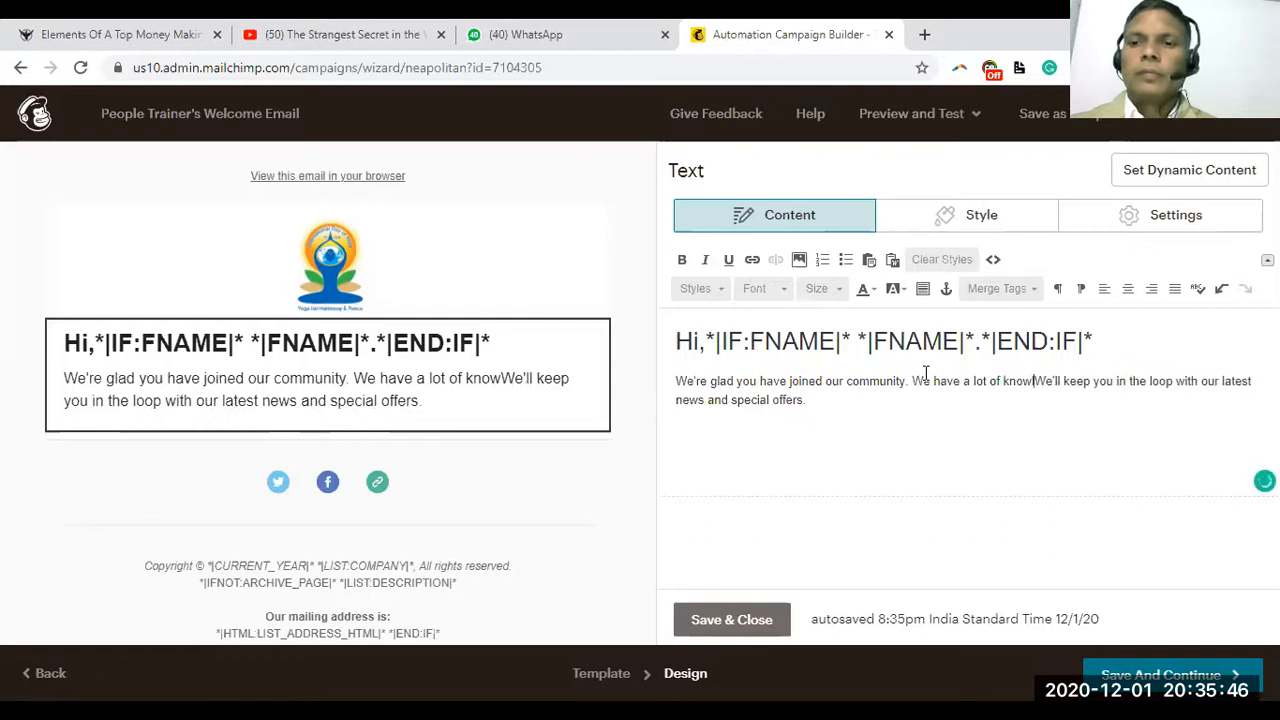
{"action": "type", "text": "nd exper"}
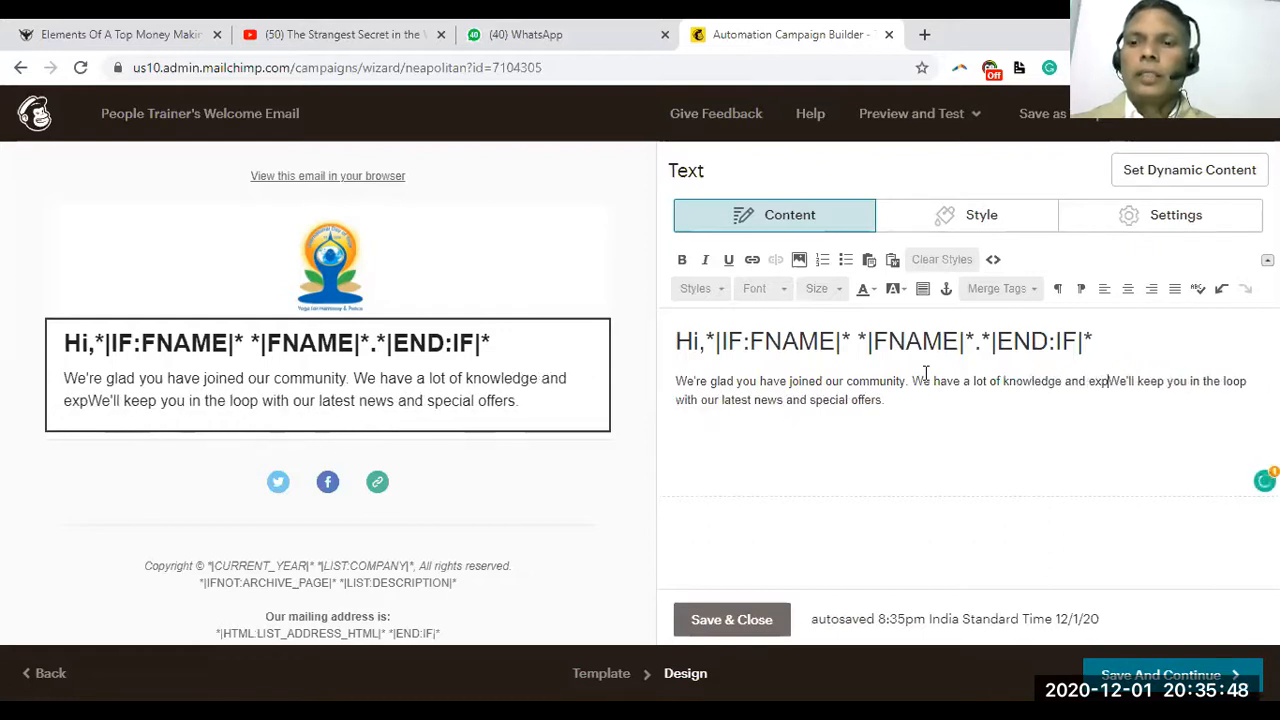
{"action": "type", "text": "icne"}
{"action": "key", "text": "BackSpace"}
{"action": "key", "text": "BackSpace"}
{"action": "key", "text": "BackSpace"}
{"action": "key", "text": "BackSpace"}
{"action": "type", "text": "ience "}
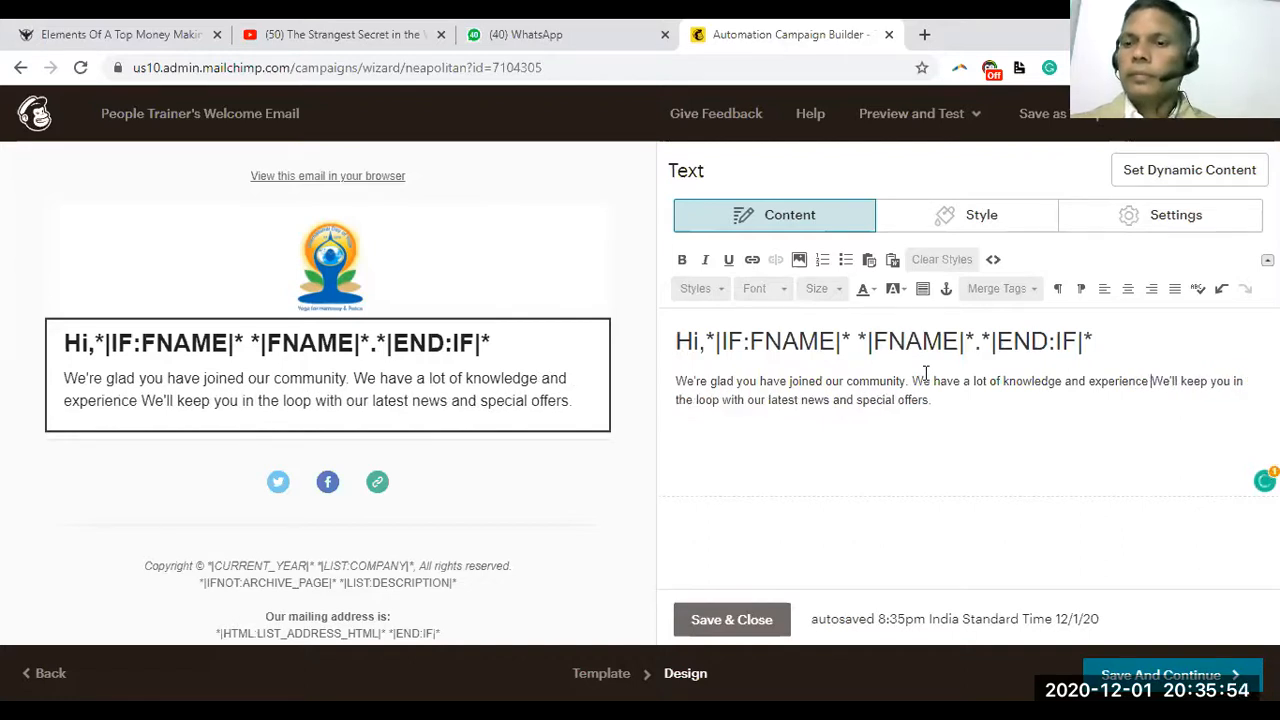
{"action": "type", "text": "to share with you for you"}
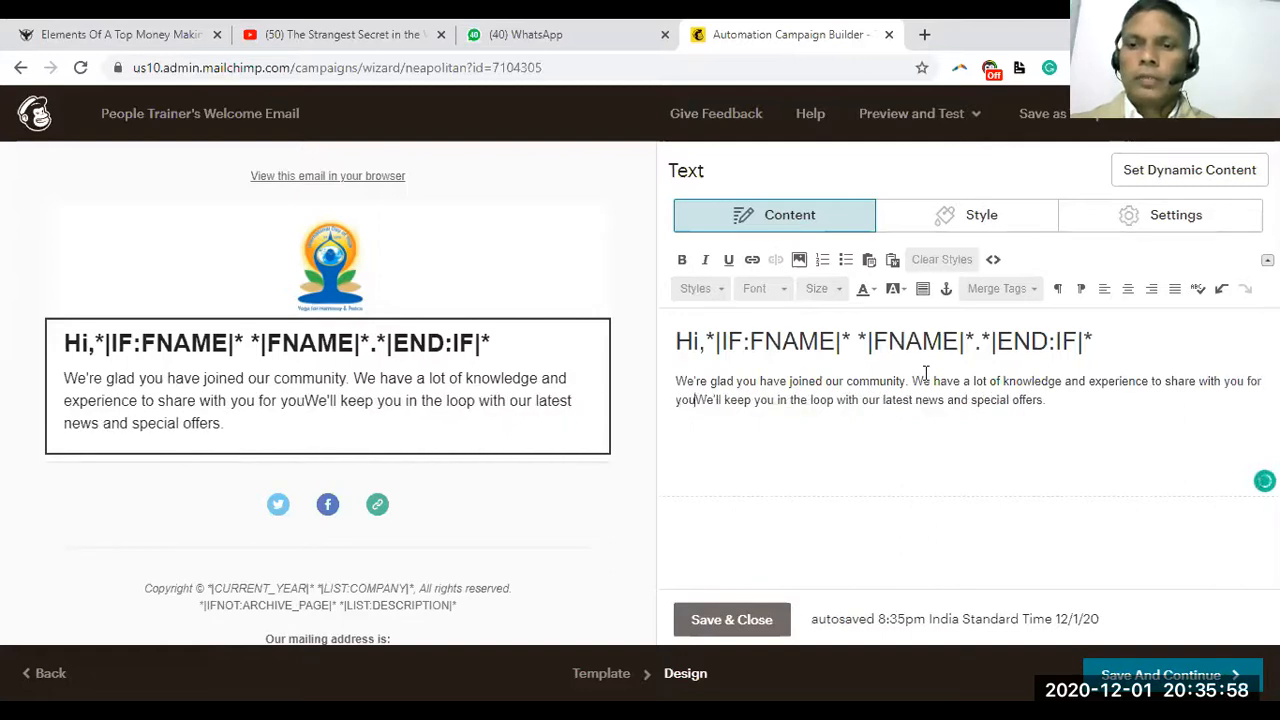
Replace the leftover template sentence with 'for your professional growth.' and add a 'Thankyou' line
{"action": "key", "text": "Delete"}
{"action": "key", "text": "Delete"}
{"action": "key", "text": "Delete"}
{"action": "key", "text": "Delete"}
{"action": "key", "text": "Delete"}
{"action": "key", "text": "Delete"}
{"action": "key", "text": "Delete"}
{"action": "key", "text": "Delete"}
{"action": "key", "text": "Delete"}
{"action": "key", "text": "Delete"}
{"action": "key", "text": "Delete"}
{"action": "key", "text": "Delete"}
{"action": "key", "text": "Delete"}
{"action": "key", "text": "Delete"}
{"action": "key", "text": "Delete"}
{"action": "key", "text": "Delete"}
{"action": "key", "text": "Delete"}
{"action": "key", "text": "Delete"}
{"action": "key", "text": "Delete"}
{"action": "key", "text": "Delete"}
{"action": "type", "text": "r"}
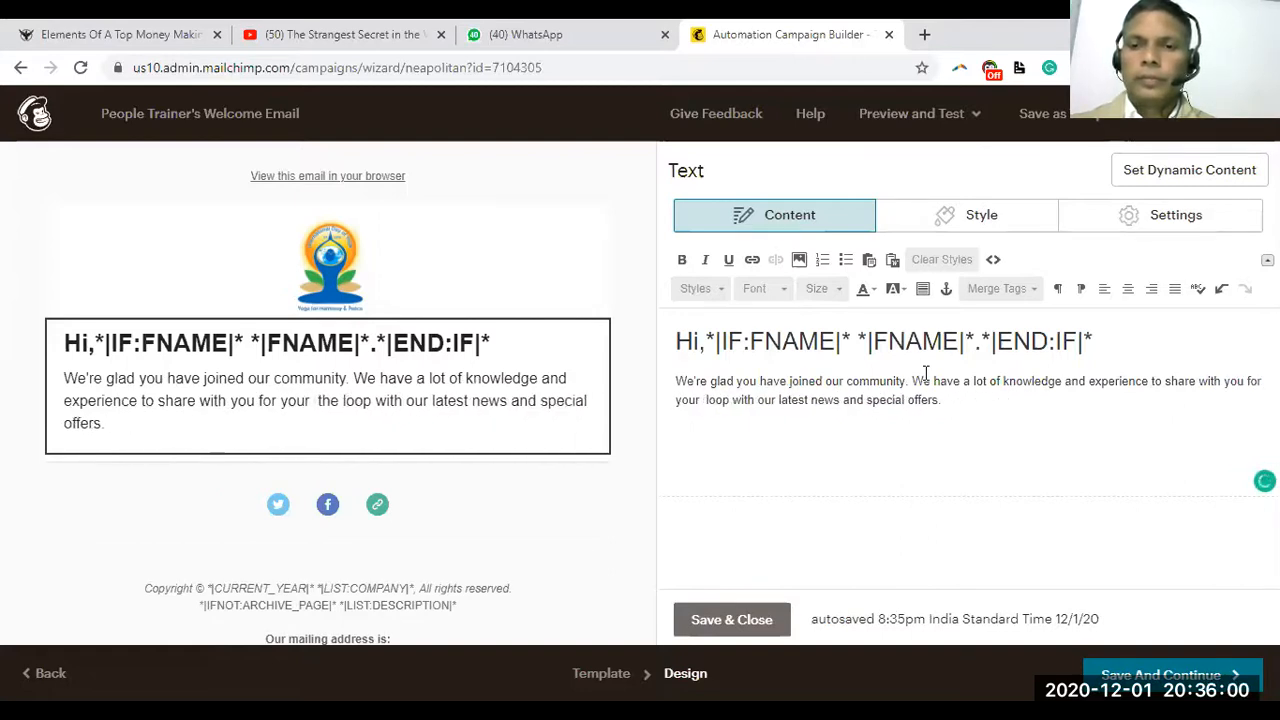
{"action": "key", "text": "Delete"}
{"action": "key", "text": "Delete"}
{"action": "key", "text": "Delete"}
{"action": "key", "text": "Delete"}
{"action": "key", "text": "Delete"}
{"action": "key", "text": "Delete"}
{"action": "key", "text": "Delete"}
{"action": "key", "text": "Delete"}
{"action": "key", "text": "Delete"}
{"action": "key", "text": "Delete"}
{"action": "key", "text": "Delete"}
{"action": "key", "text": "Delete"}
{"action": "key", "text": "Delete"}
{"action": "key", "text": "Delete"}
{"action": "key", "text": "Delete"}
{"action": "key", "text": "Delete"}
{"action": "key", "text": "Delete"}
{"action": "key", "text": "Delete"}
{"action": "key", "text": "Delete"}
{"action": "key", "text": "Delete"}
{"action": "key", "text": "Delete"}
{"action": "key", "text": "Delete"}
{"action": "type", "text": "profess"}
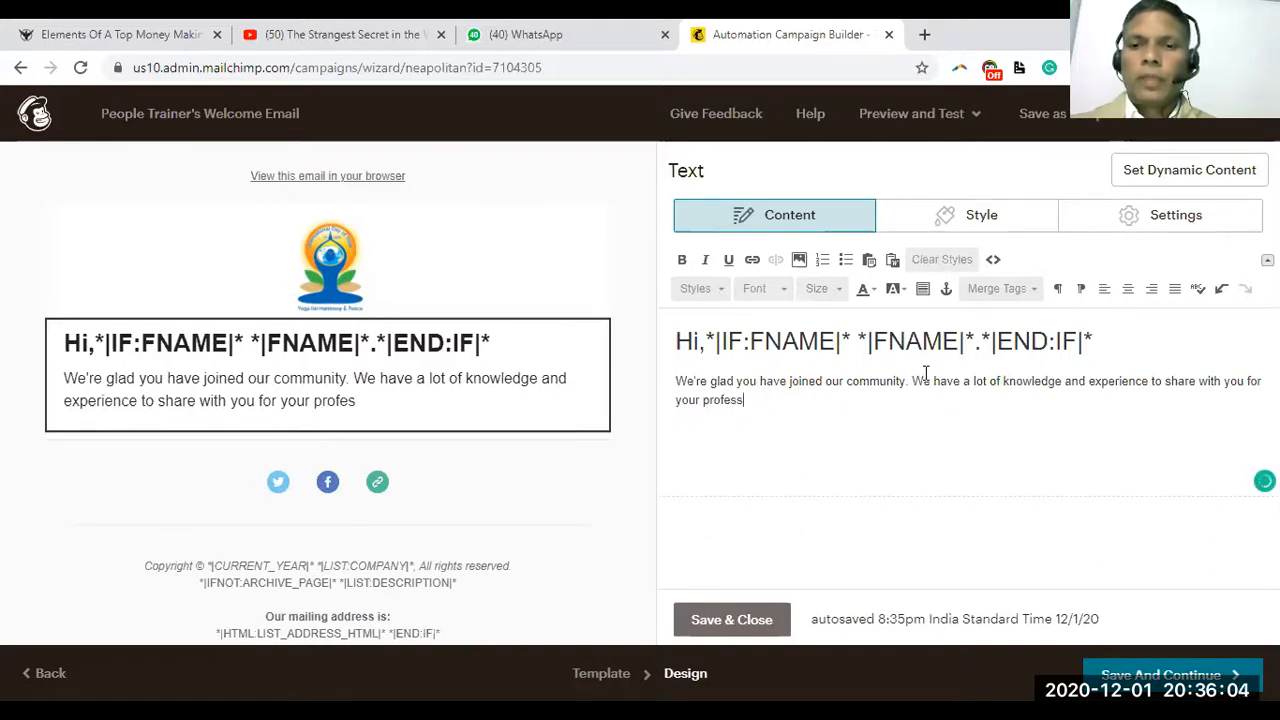
{"action": "type", "text": "ional growth."}
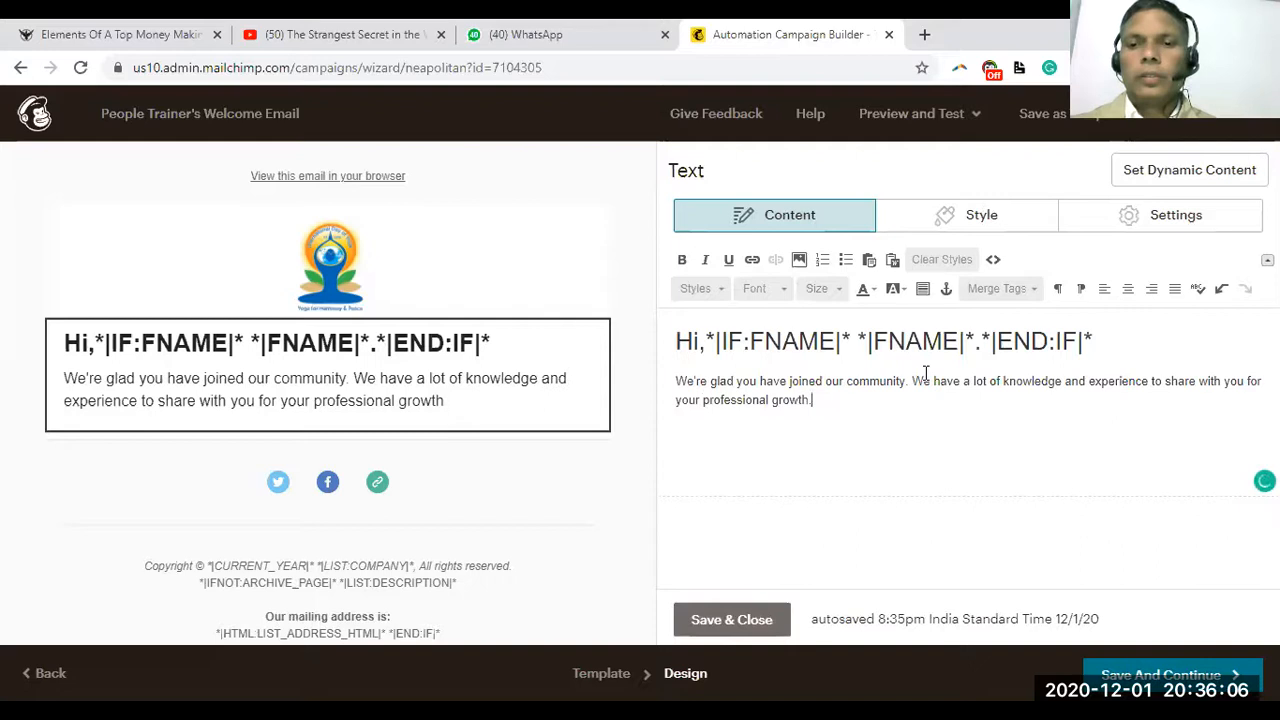
{"action": "key", "text": "Return"}
{"action": "type", "text": "Thankyou"}
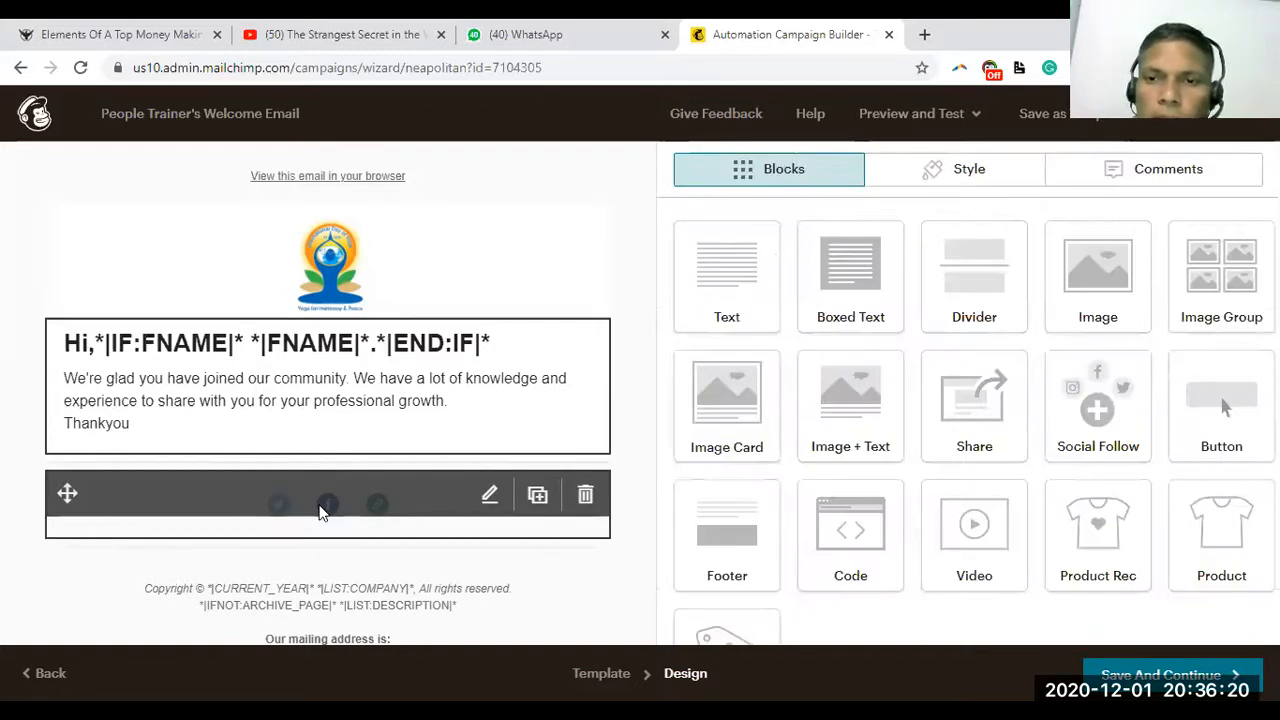
Open the footer text block and select its preferences and unsubscribe lines without changing them
{"action": "left_click", "coordinate": [320, 510]}
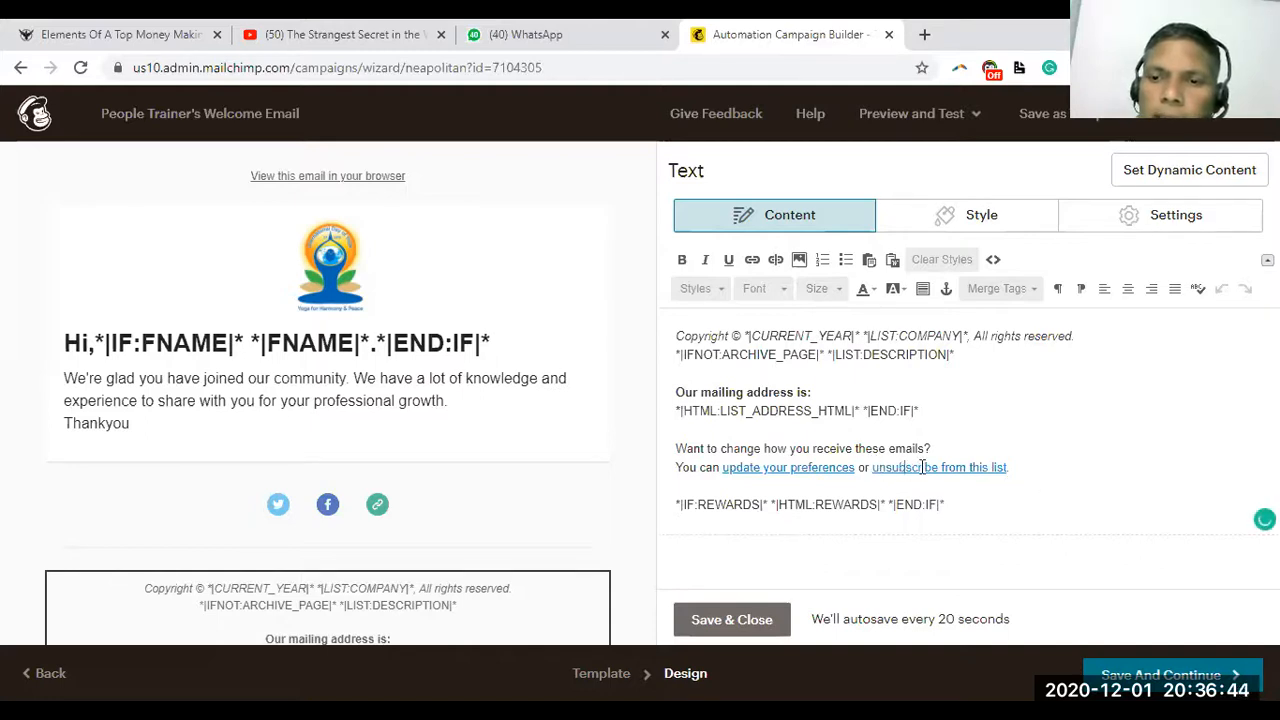
{"action": "left_click_drag", "start_coordinate": [1040, 465], "coordinate": [677, 438]}
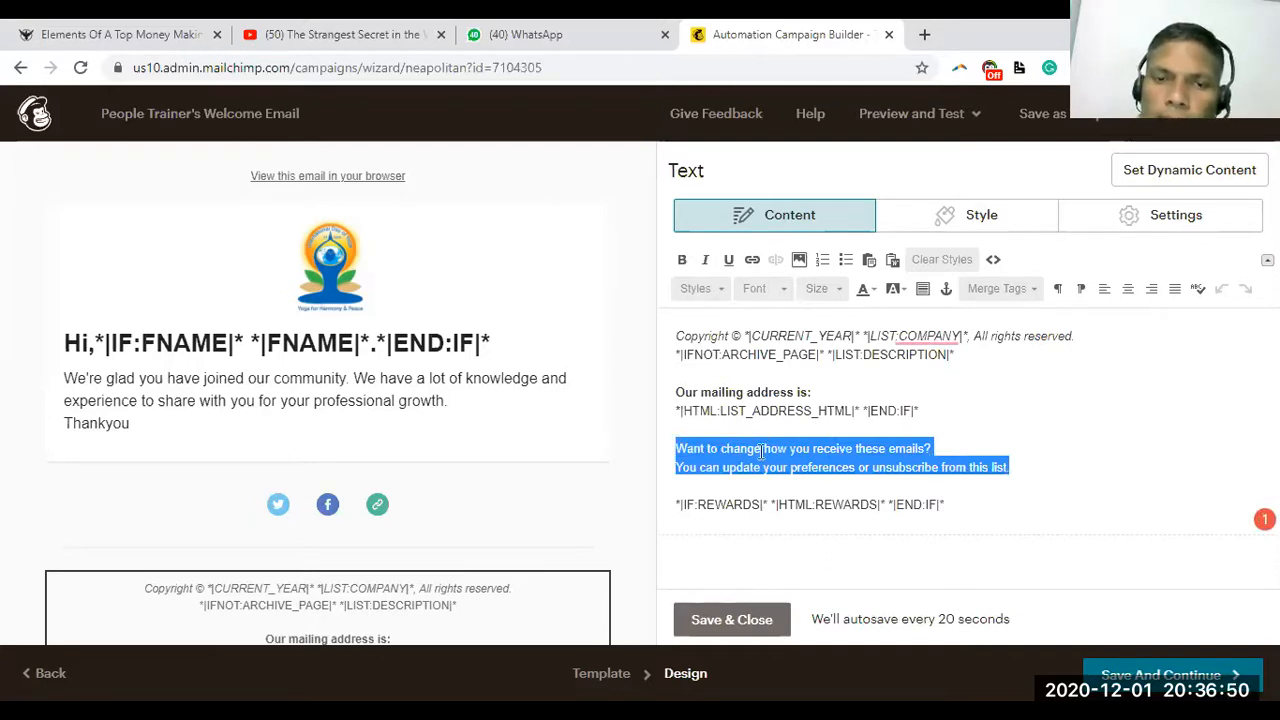
{"action": "left_click", "coordinate": [677, 448]}
{"action": "left_click_drag", "start_coordinate": [677, 448], "coordinate": [866, 518]}
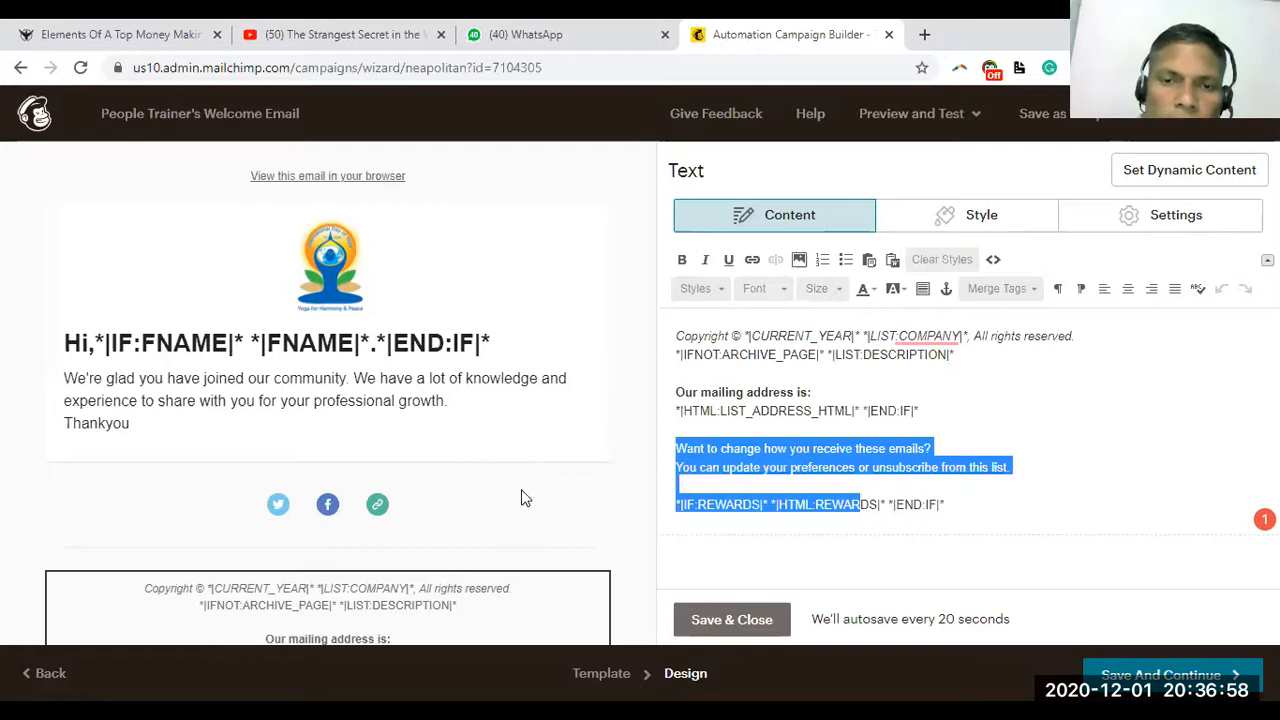
{"action": "mouse_move", "coordinate": [553, 515]}
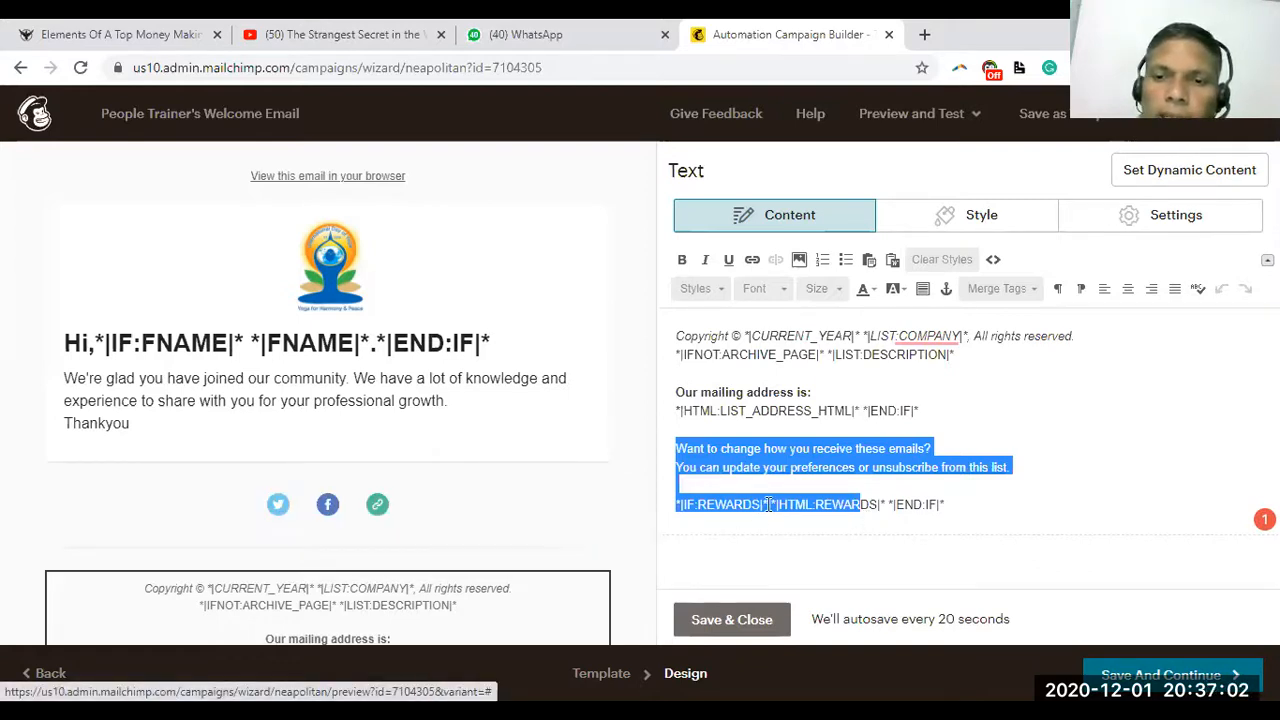
{"action": "left_click", "coordinate": [767, 467]}
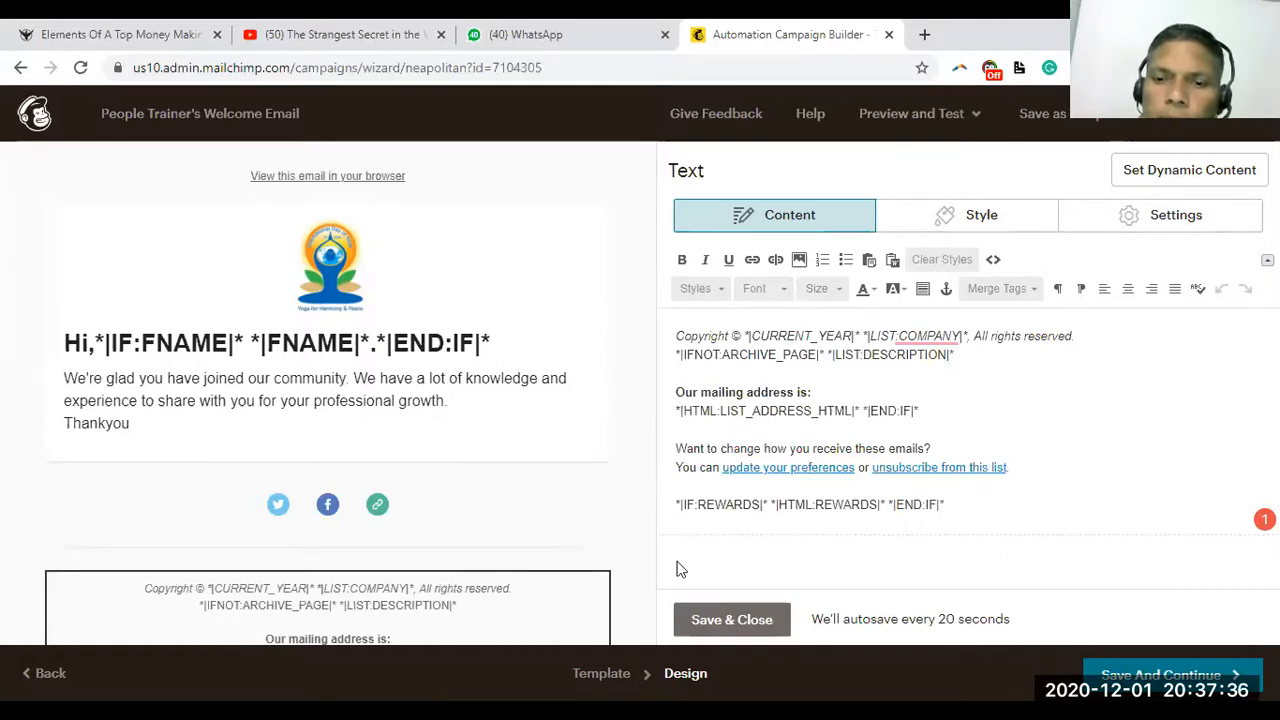
Save the footer text and email design, then bring up the Send a Test Email dialog
{"action": "left_click", "coordinate": [690, 618]}
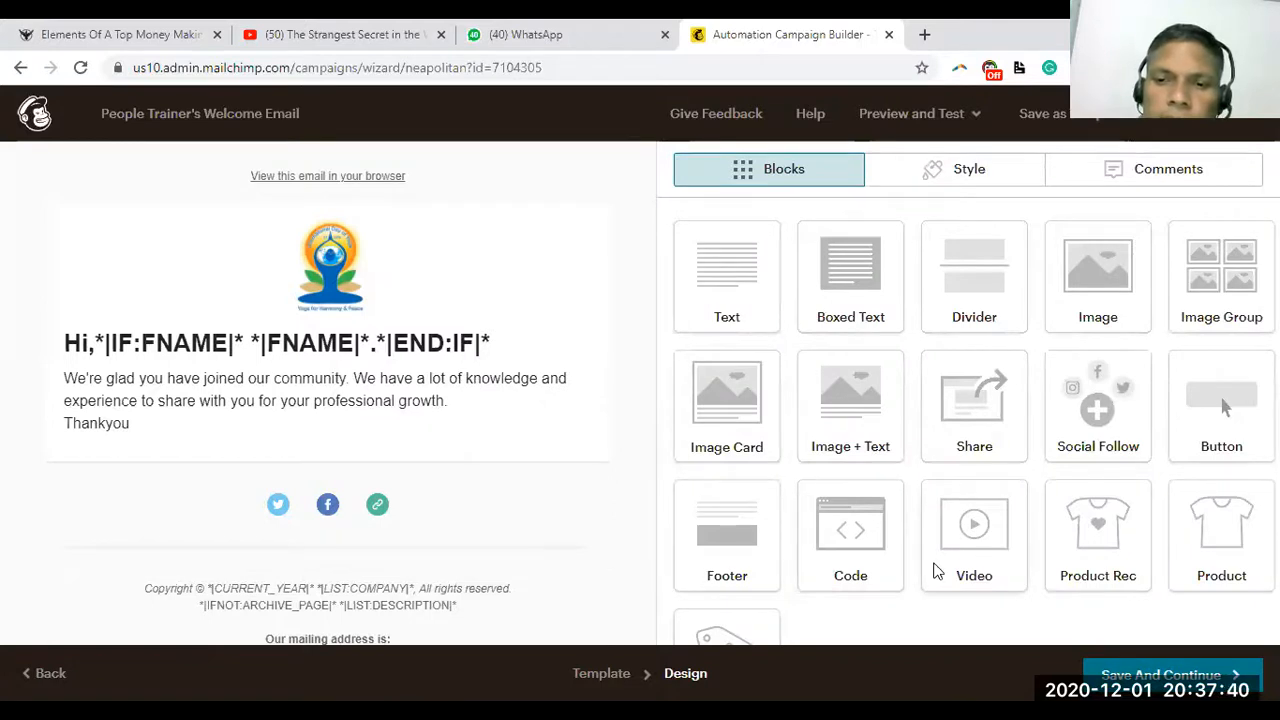
{"action": "left_click", "coordinate": [1128, 683]}
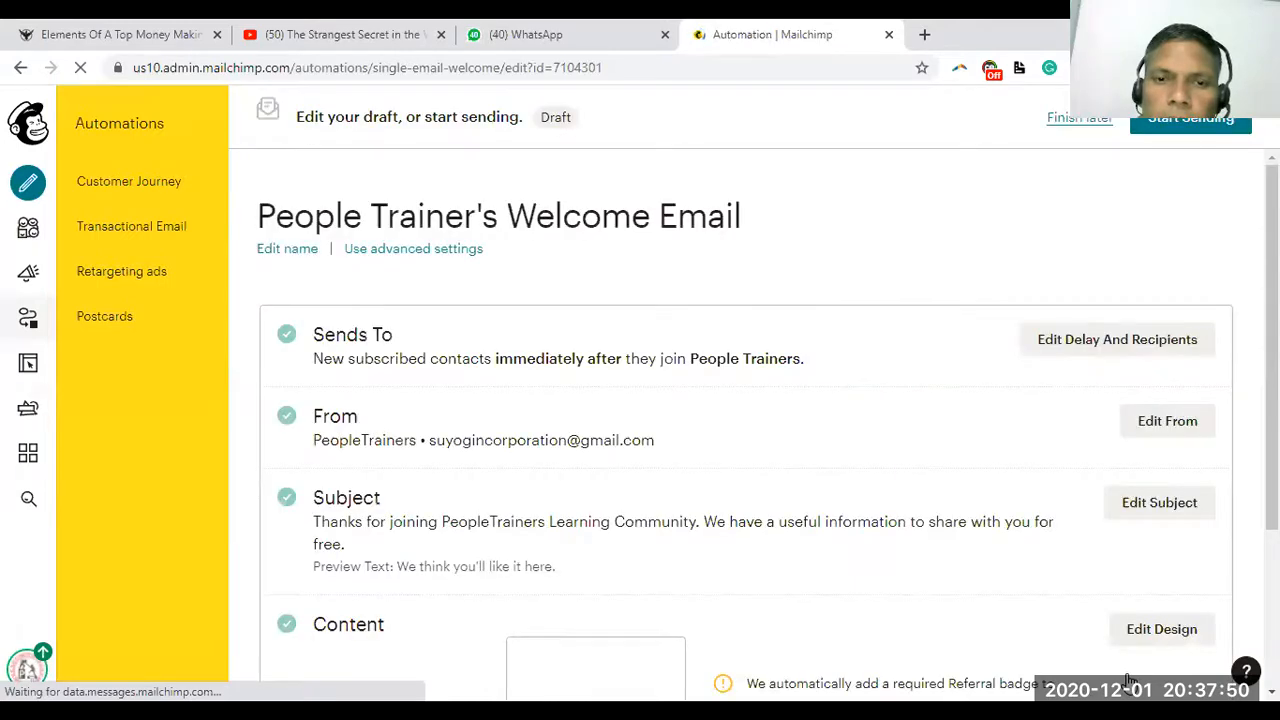
{"action": "scroll", "coordinate": [745, 425], "scroll_direction": "down", "scroll_amount": 3}
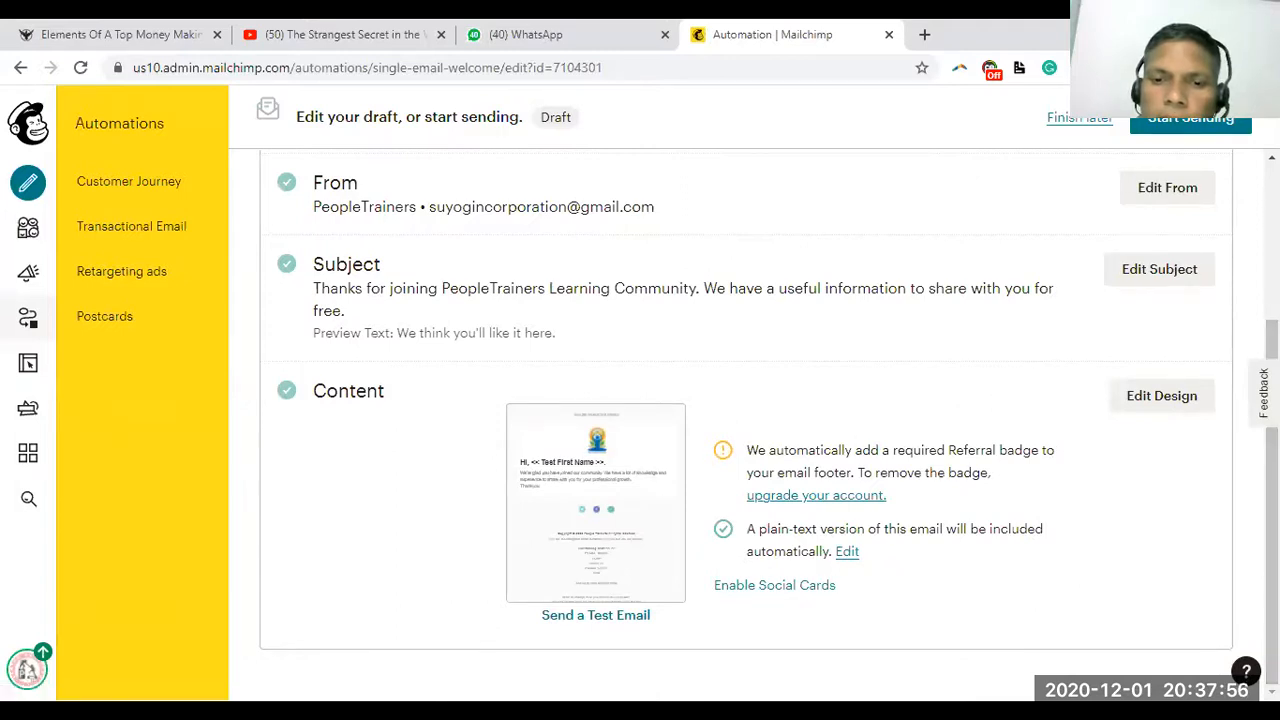
{"action": "left_click", "coordinate": [595, 615]}
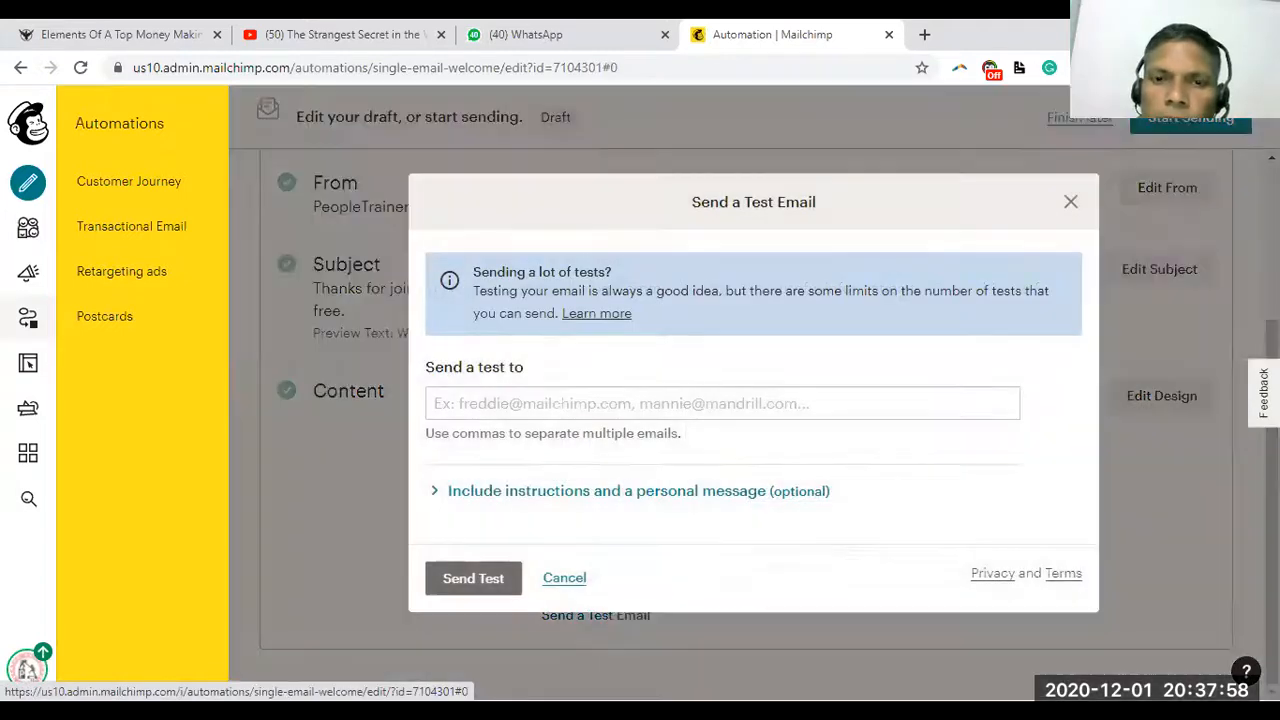
Send the welcome email test to the saved Gmail address, then open a new browser tab
{"action": "left_click", "coordinate": [463, 403]}
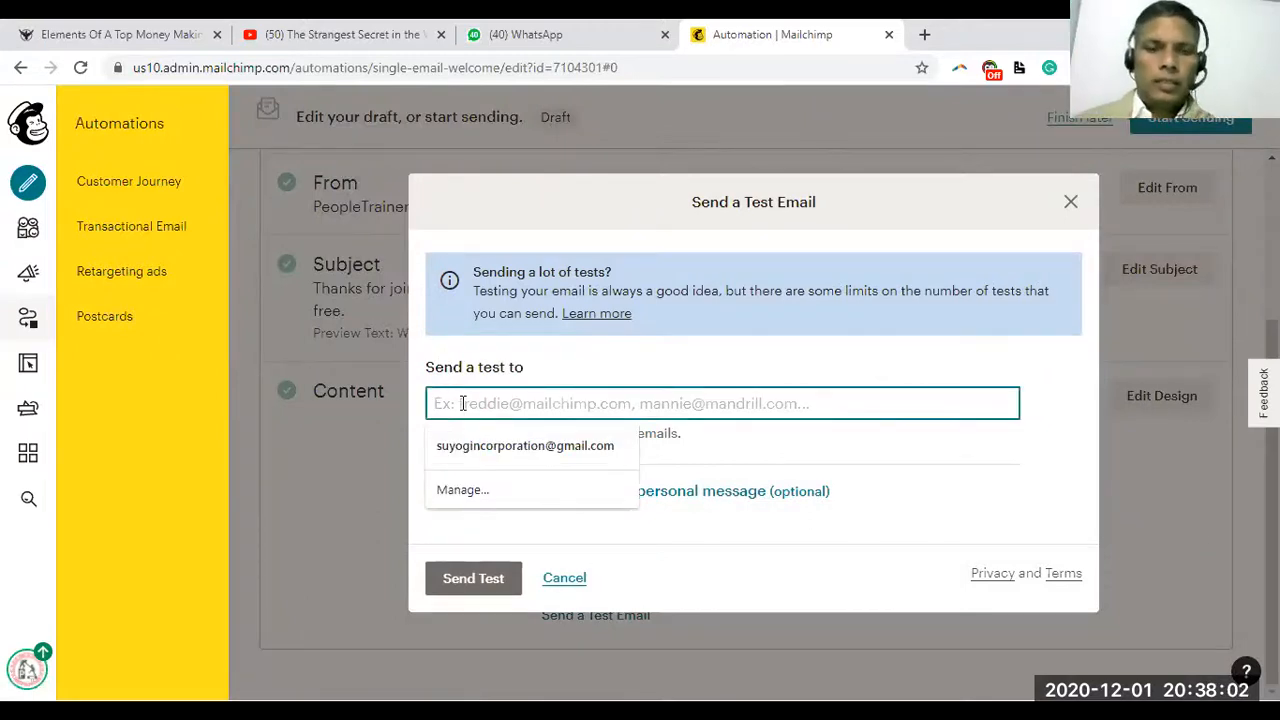
{"action": "left_click", "coordinate": [482, 440]}
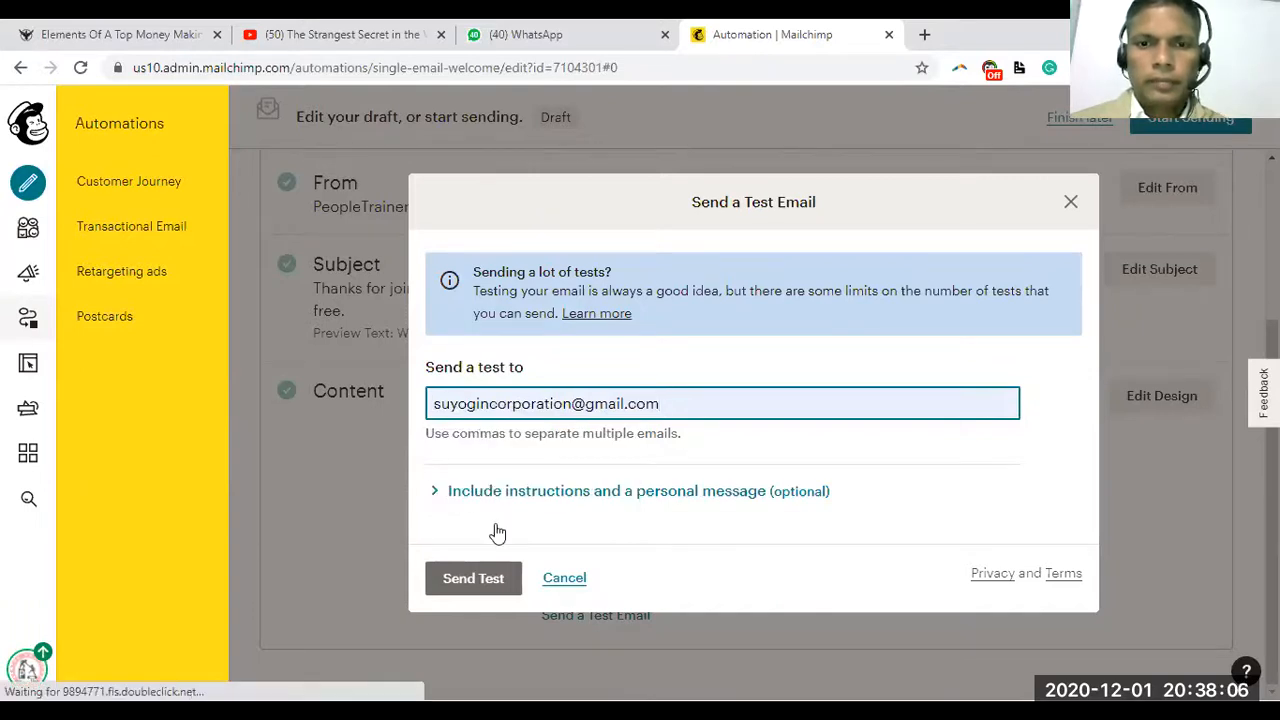
{"action": "key", "text": "Return"}
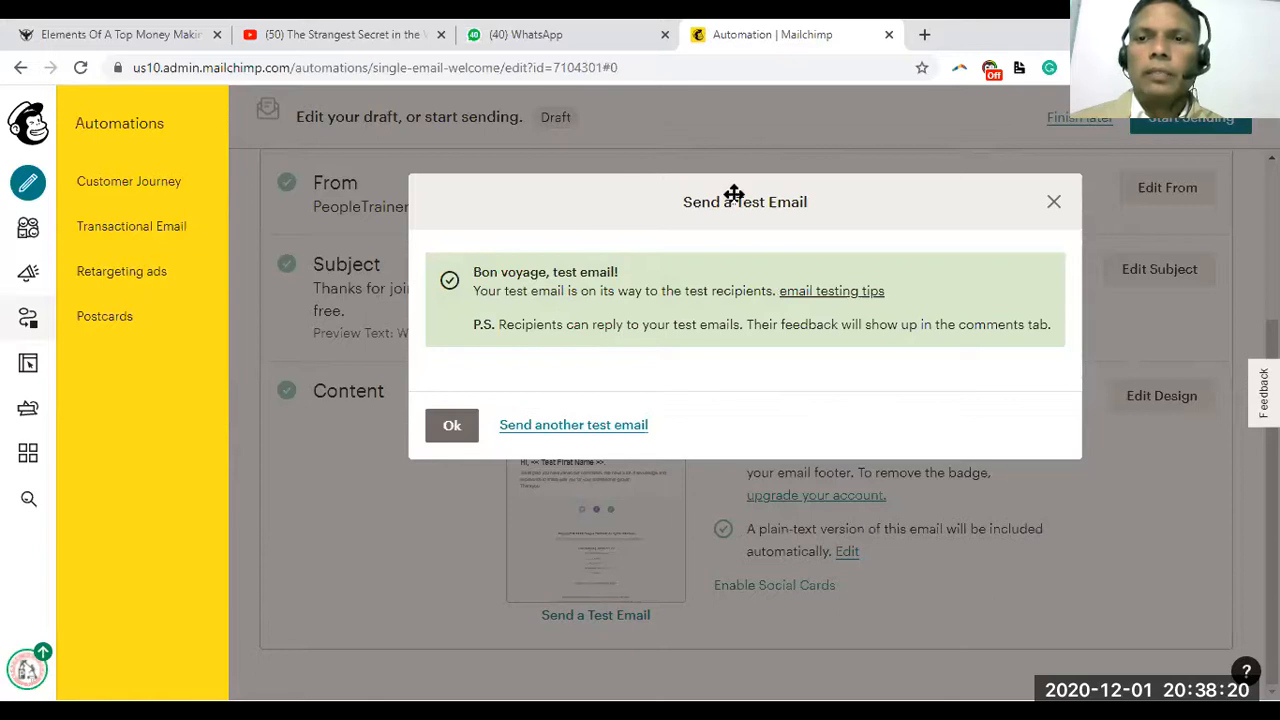
{"action": "key", "text": "ctrl+t"}
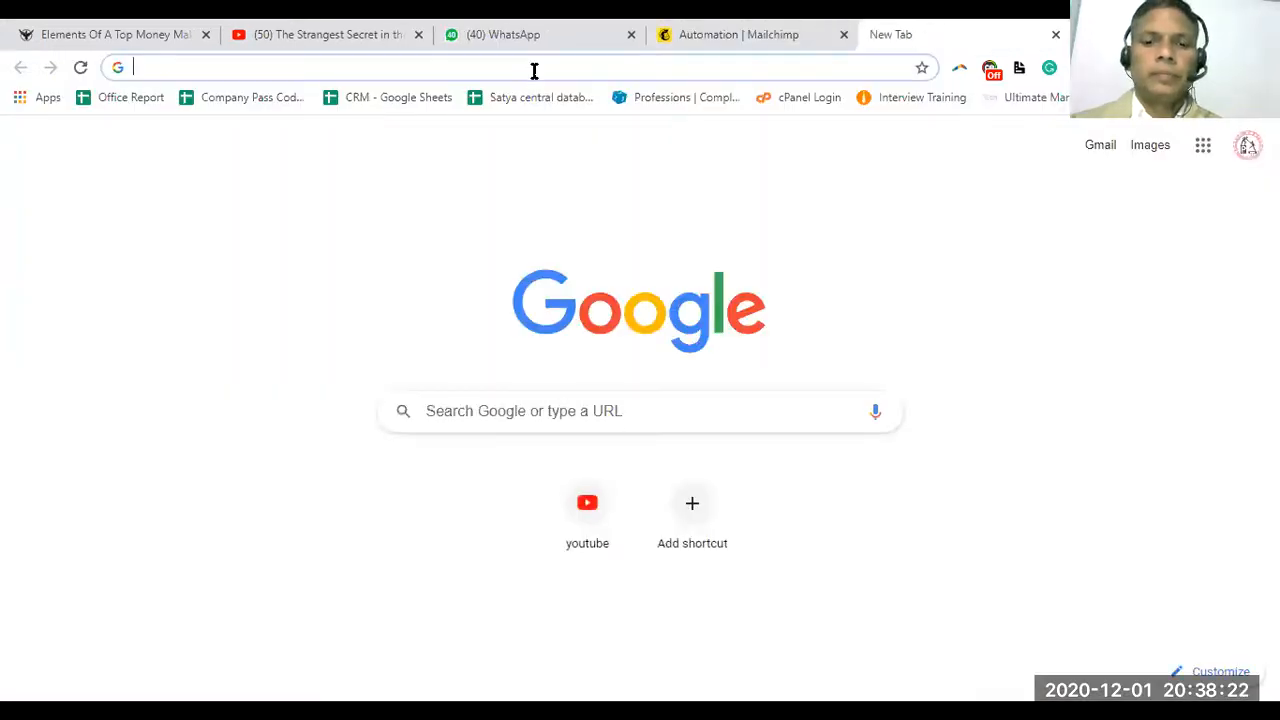
Open Gmail from the Google apps grid on the new tab page
{"action": "left_click", "coordinate": [1202, 146]}
{"action": "left_click", "coordinate": [1031, 216]}
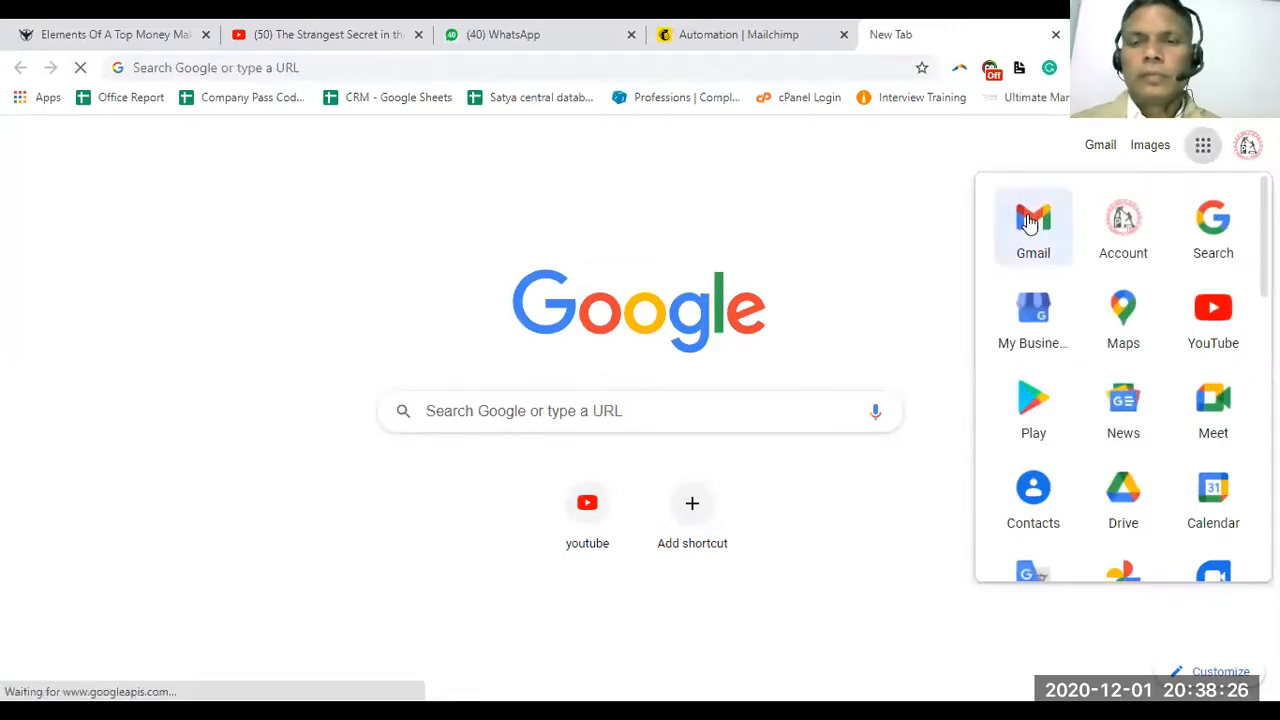
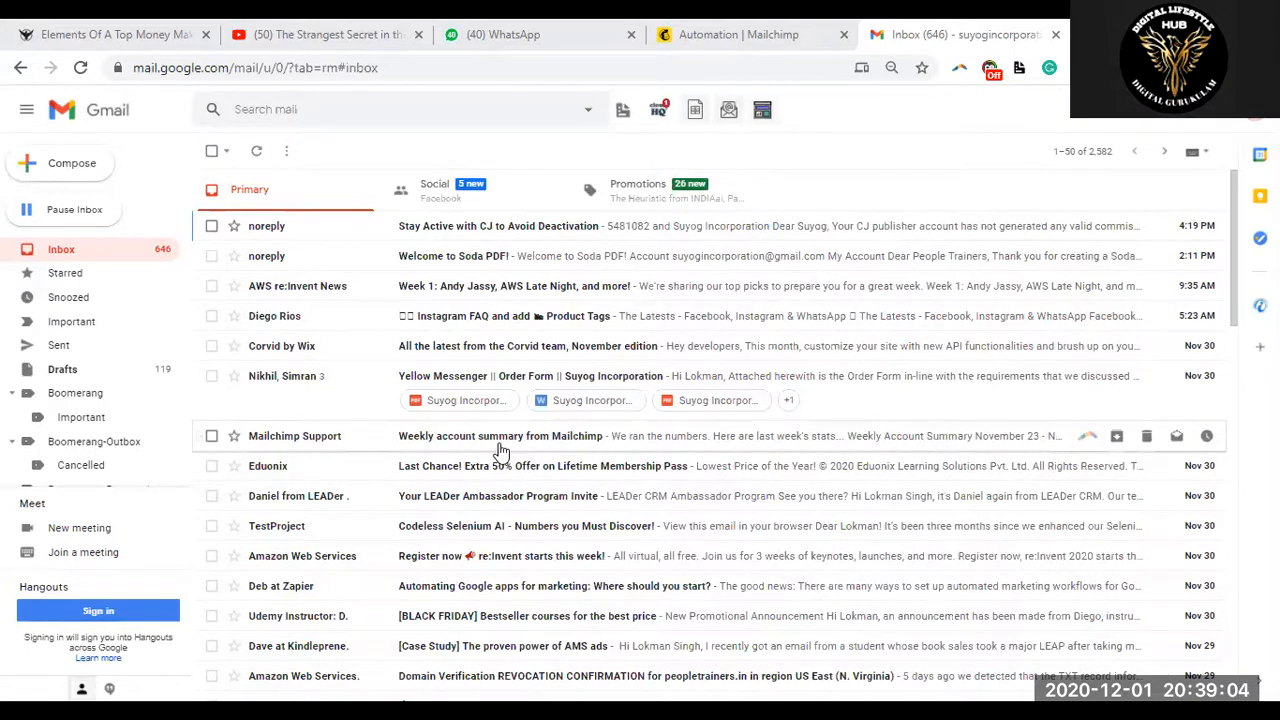
Reload Gmail and check the Promotions, Social and Primary inboxes for the test email
{"action": "left_click", "coordinate": [403, 68]}
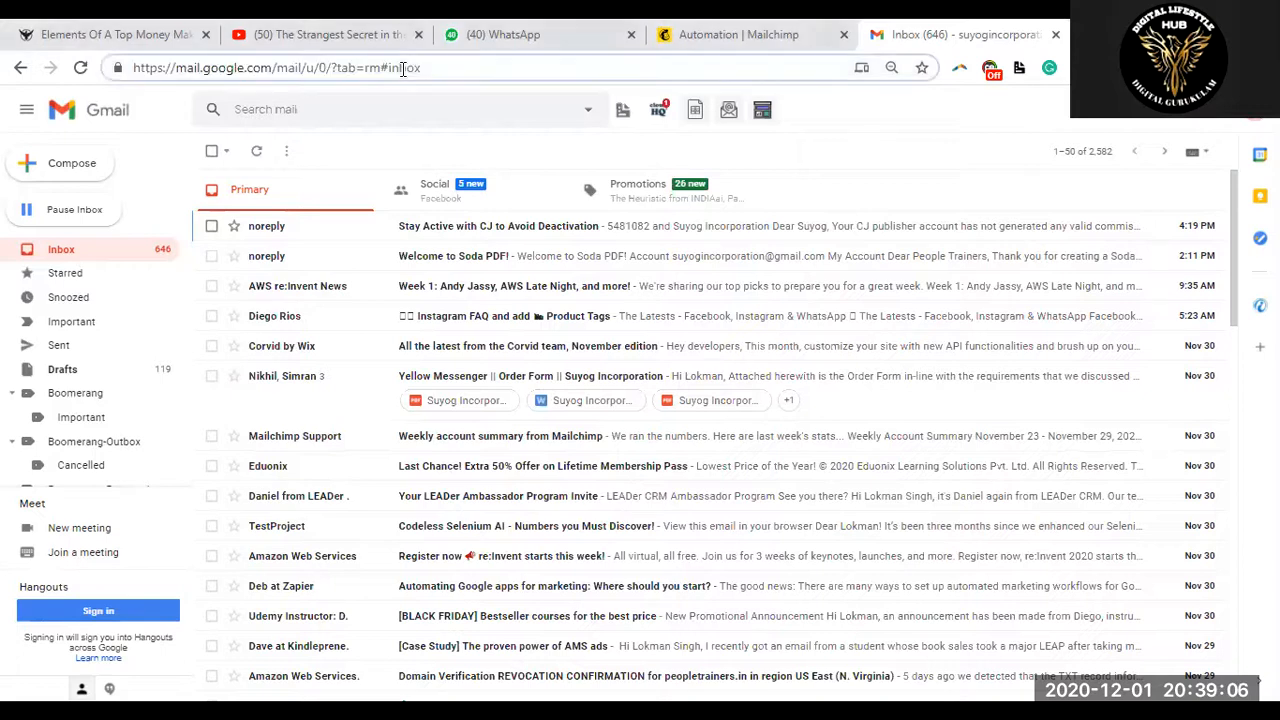
{"action": "key", "text": "Return"}
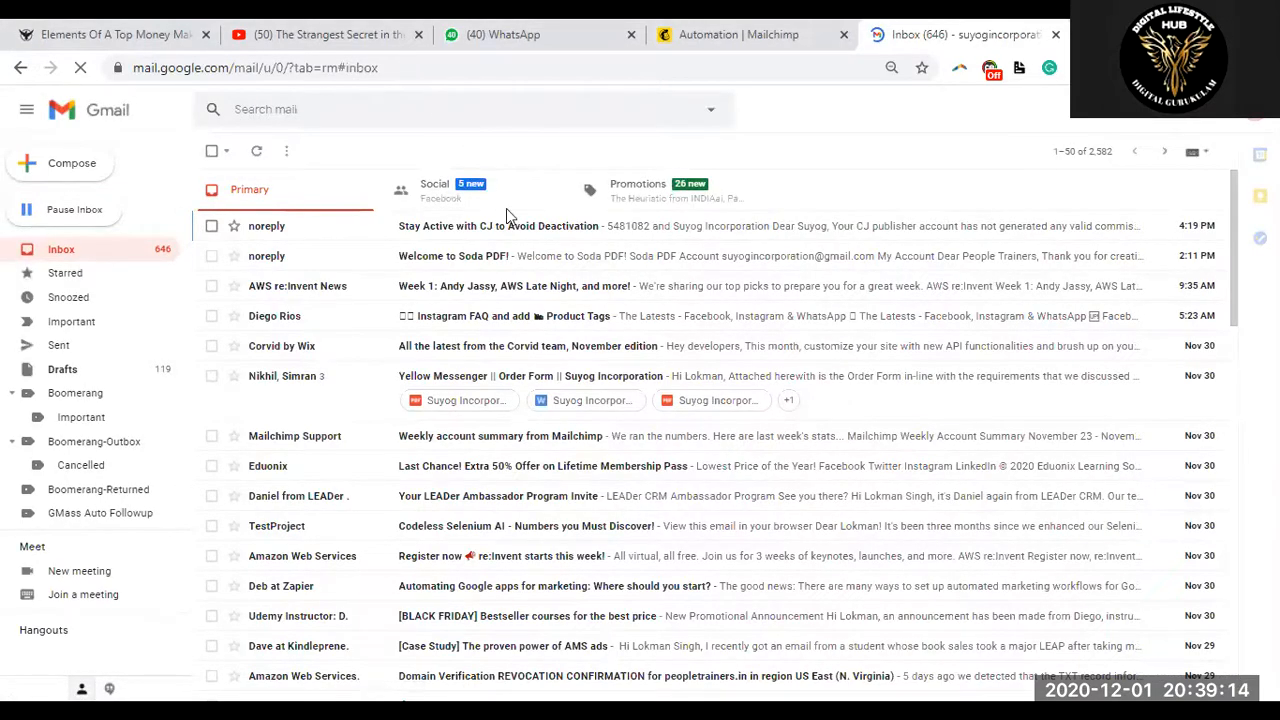
{"action": "left_click", "coordinate": [645, 195]}
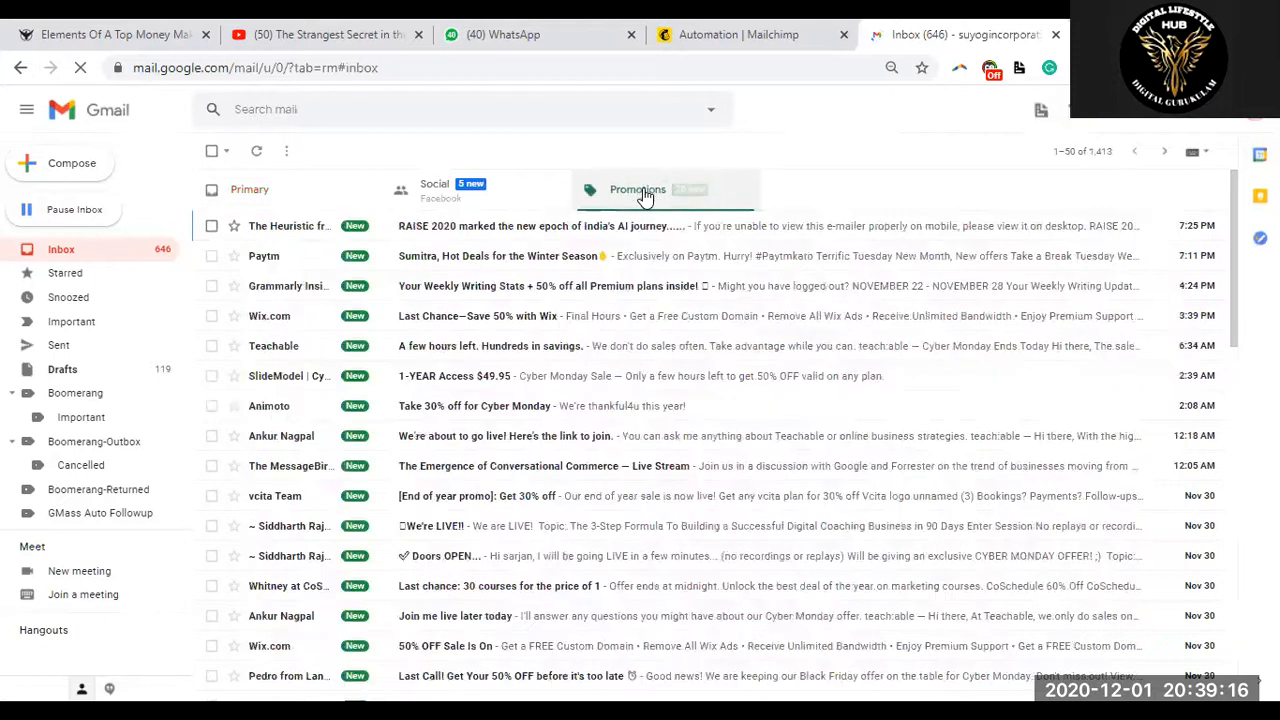
{"action": "left_click", "coordinate": [435, 191]}
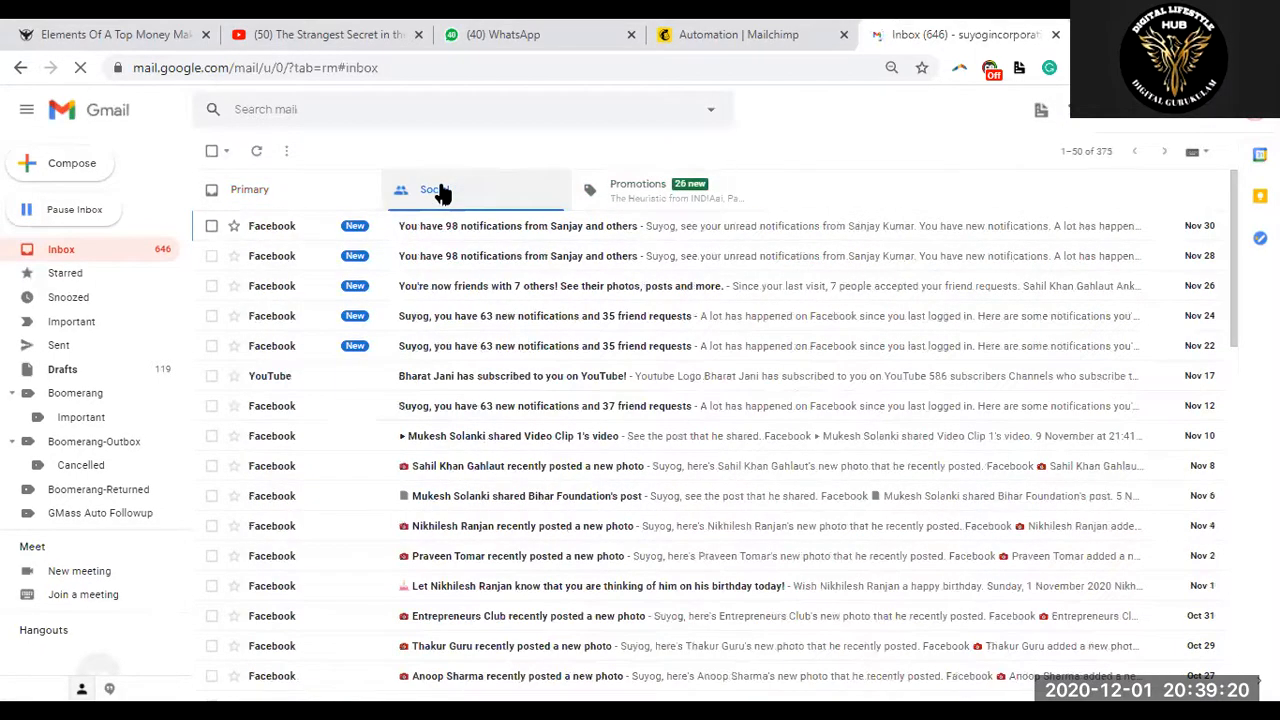
{"action": "left_click", "coordinate": [294, 188]}
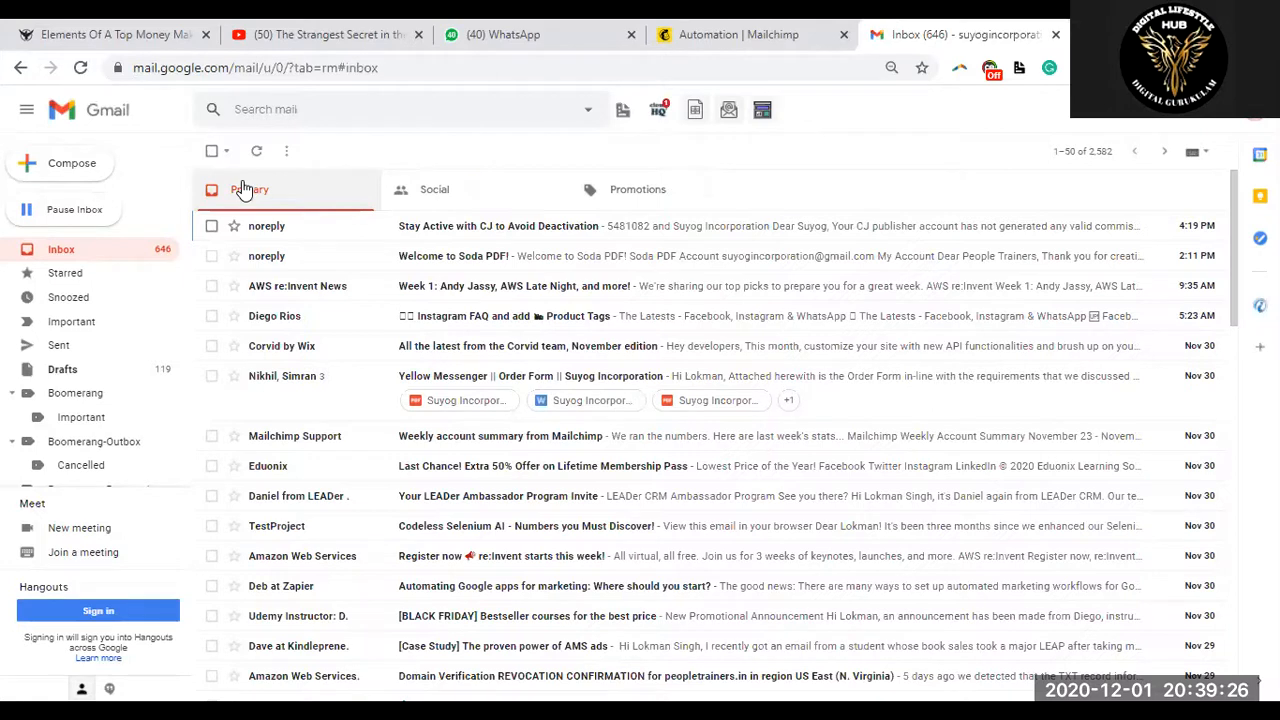
Back in Mailchimp, send a welcome-email test to the recipient's Gmail address
{"action": "left_click", "coordinate": [730, 34]}
{"action": "left_click", "coordinate": [576, 426]}
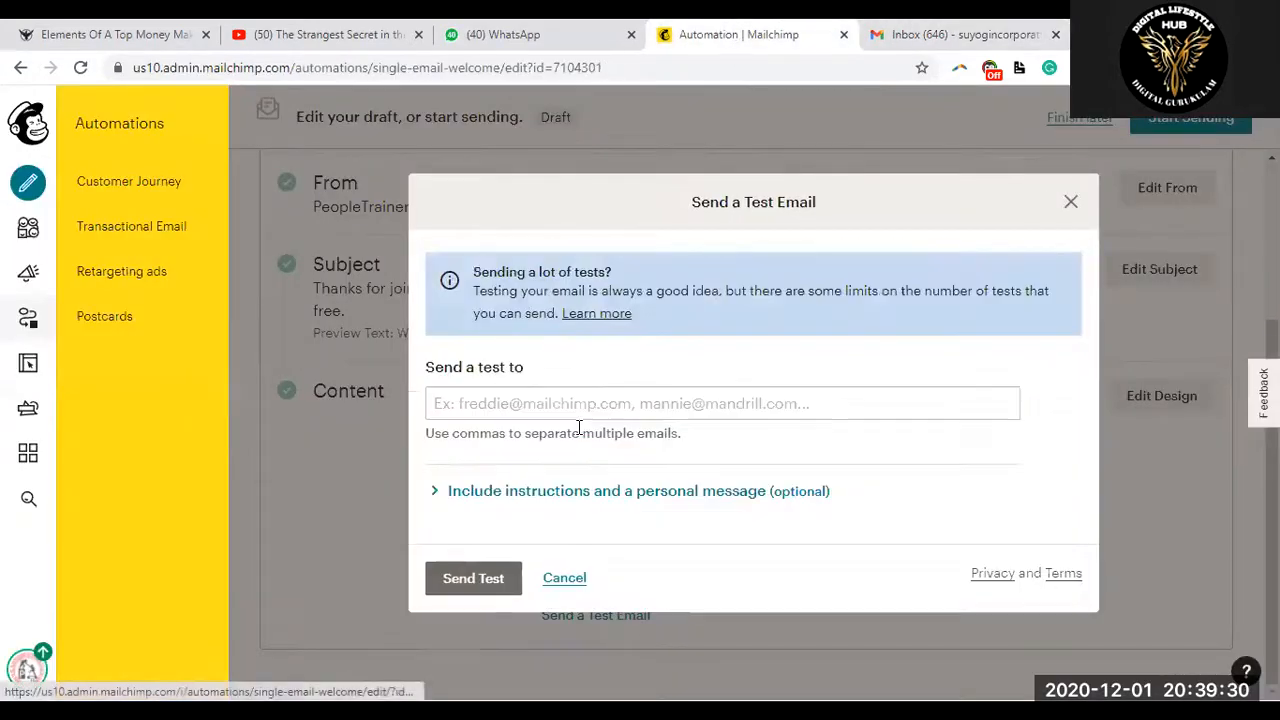
{"action": "left_click", "coordinate": [498, 408]}
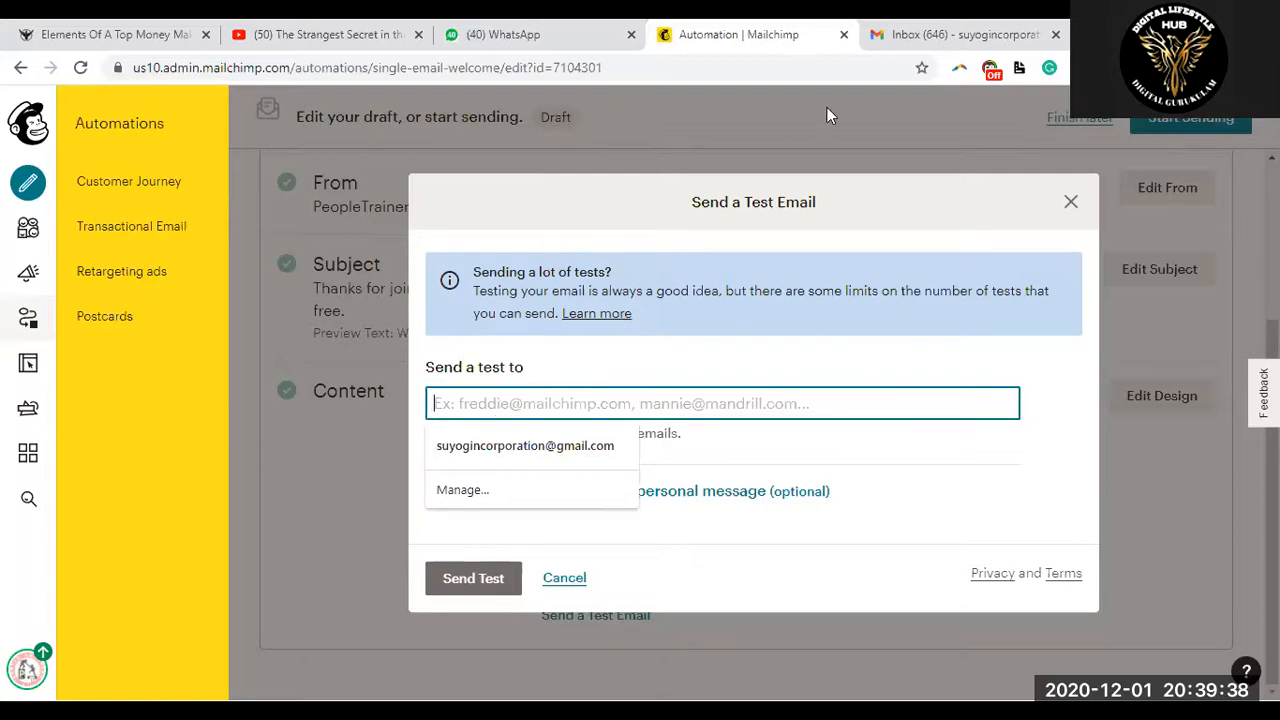
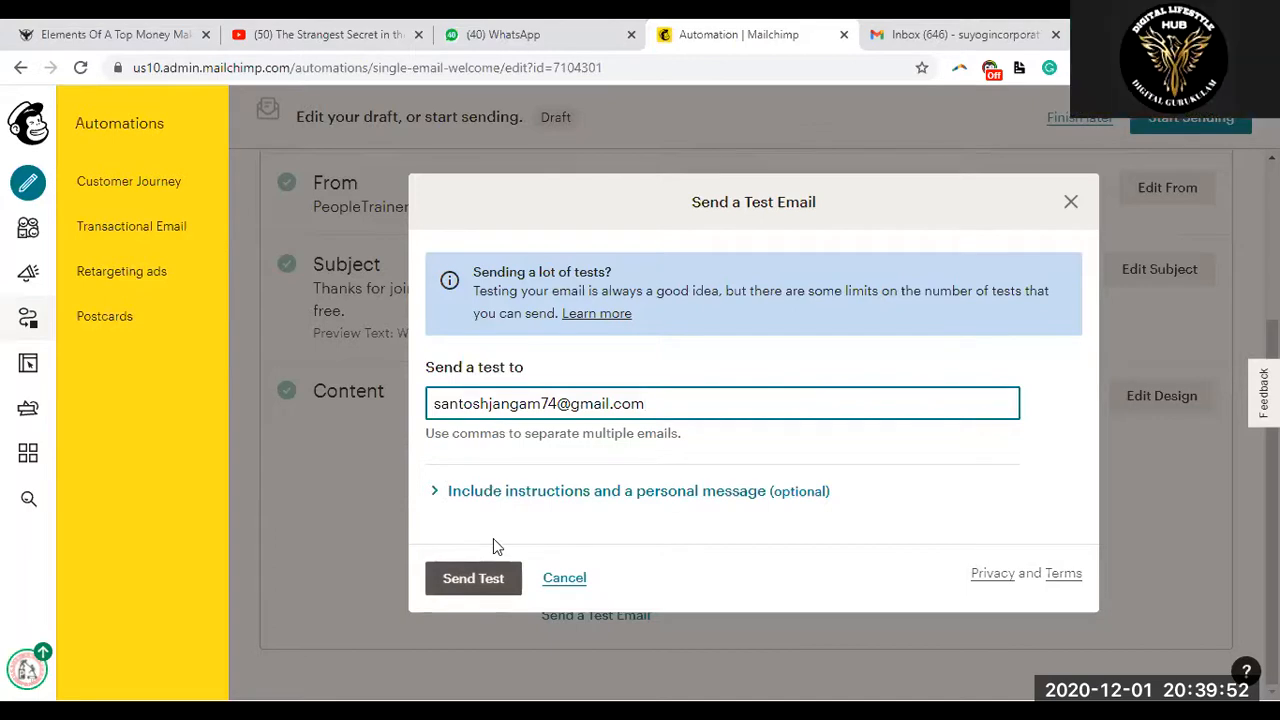
{"action": "key", "text": "Return"}
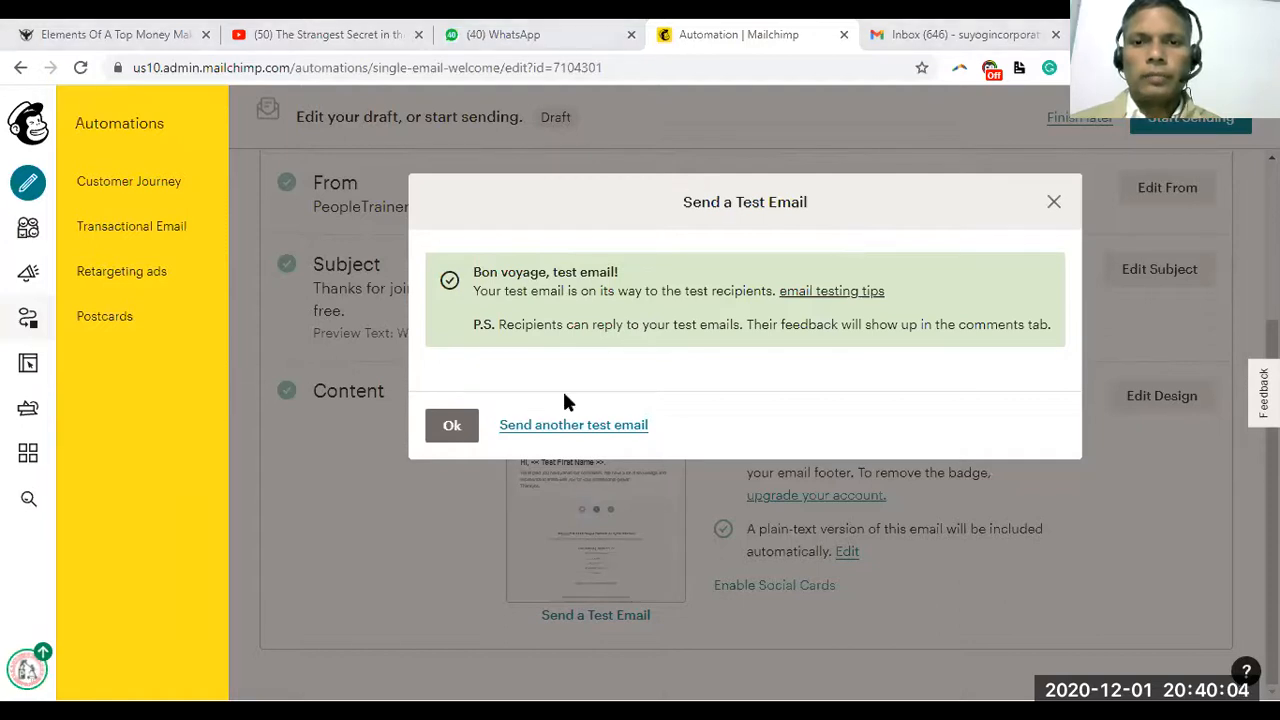
Send another welcome-email test to a second Gmail address with its spelling corrected, then return to Gmail
{"action": "left_click", "coordinate": [556, 425]}
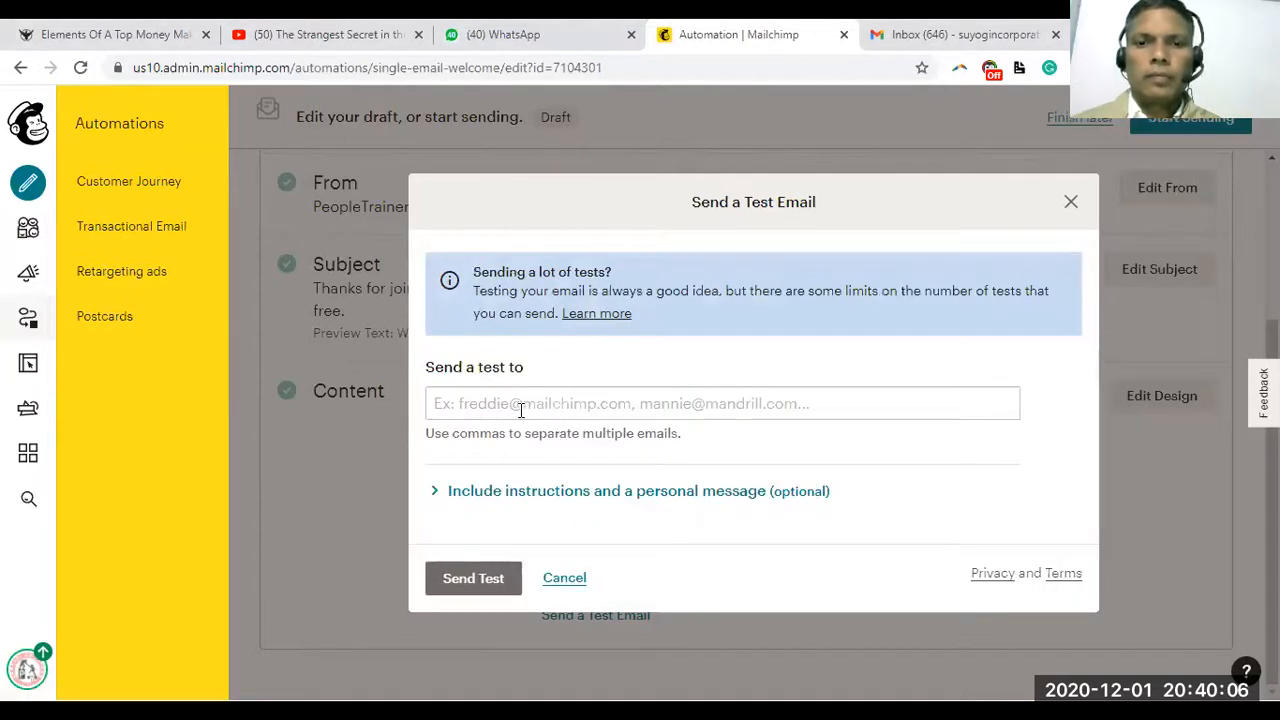
{"action": "left_click", "coordinate": [517, 403]}
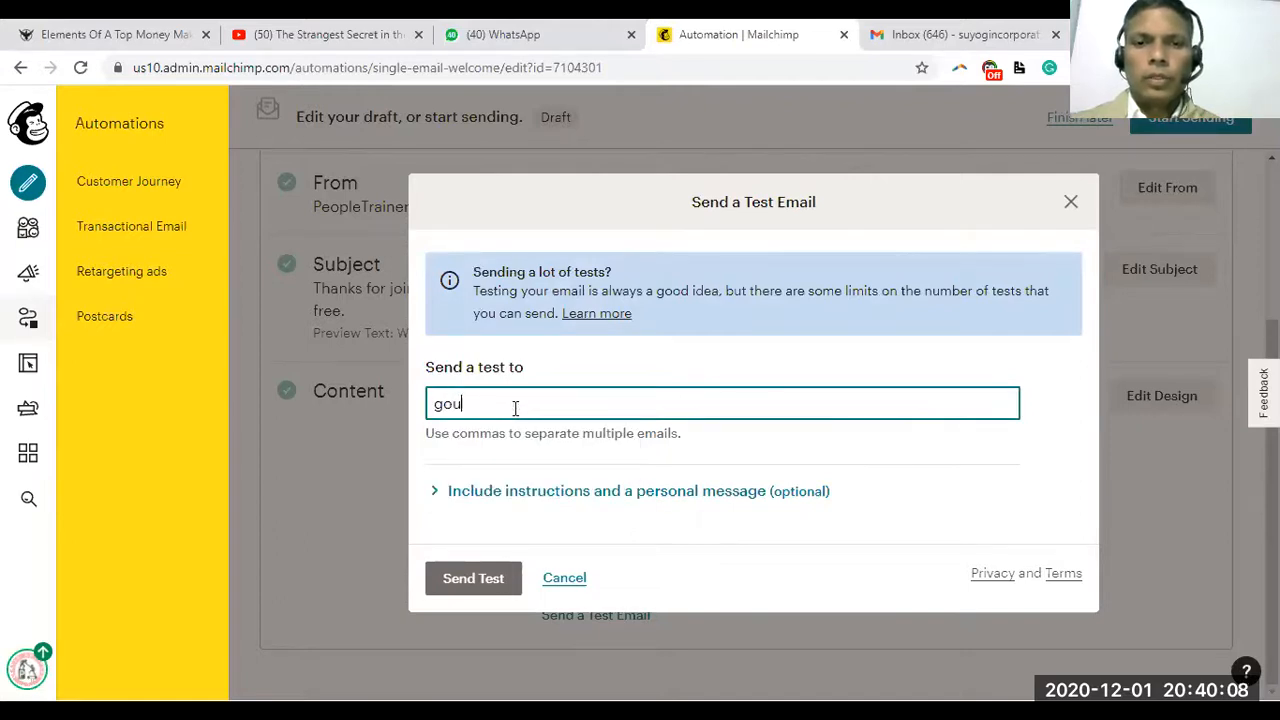
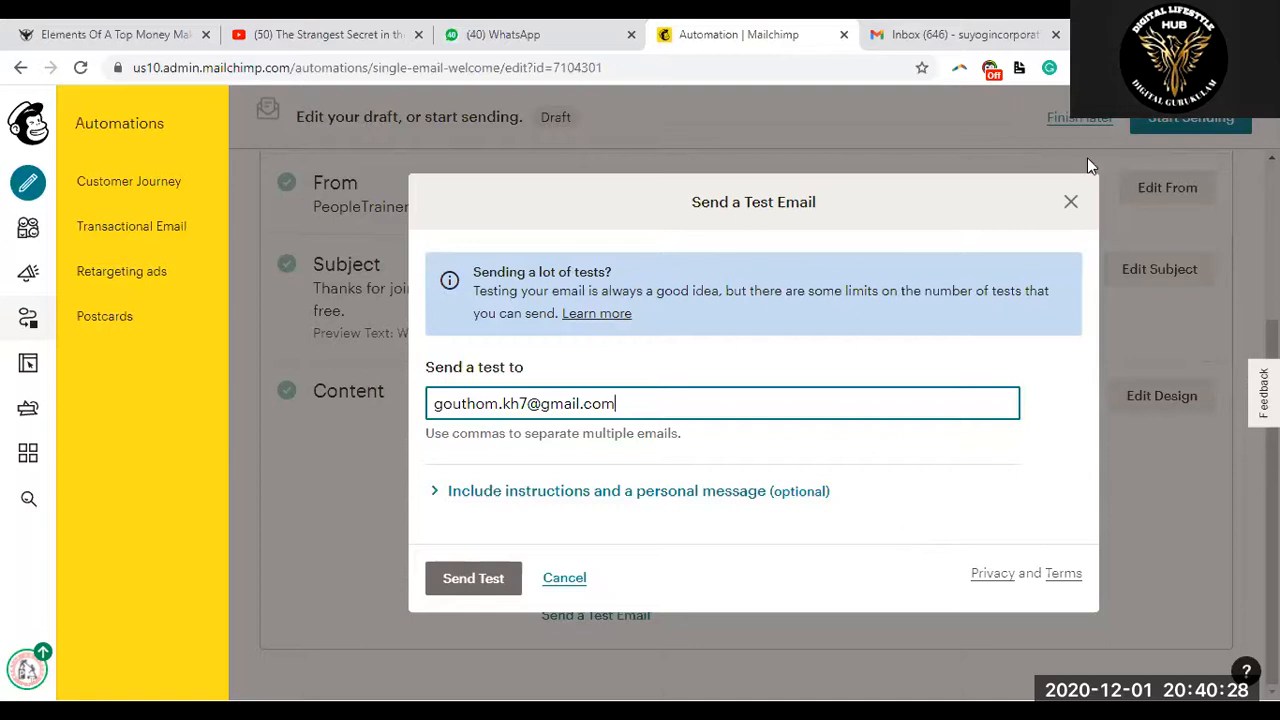
{"action": "left_click", "coordinate": [822, 247]}
{"action": "left_click", "coordinate": [478, 404]}
{"action": "type", "text": "a"}
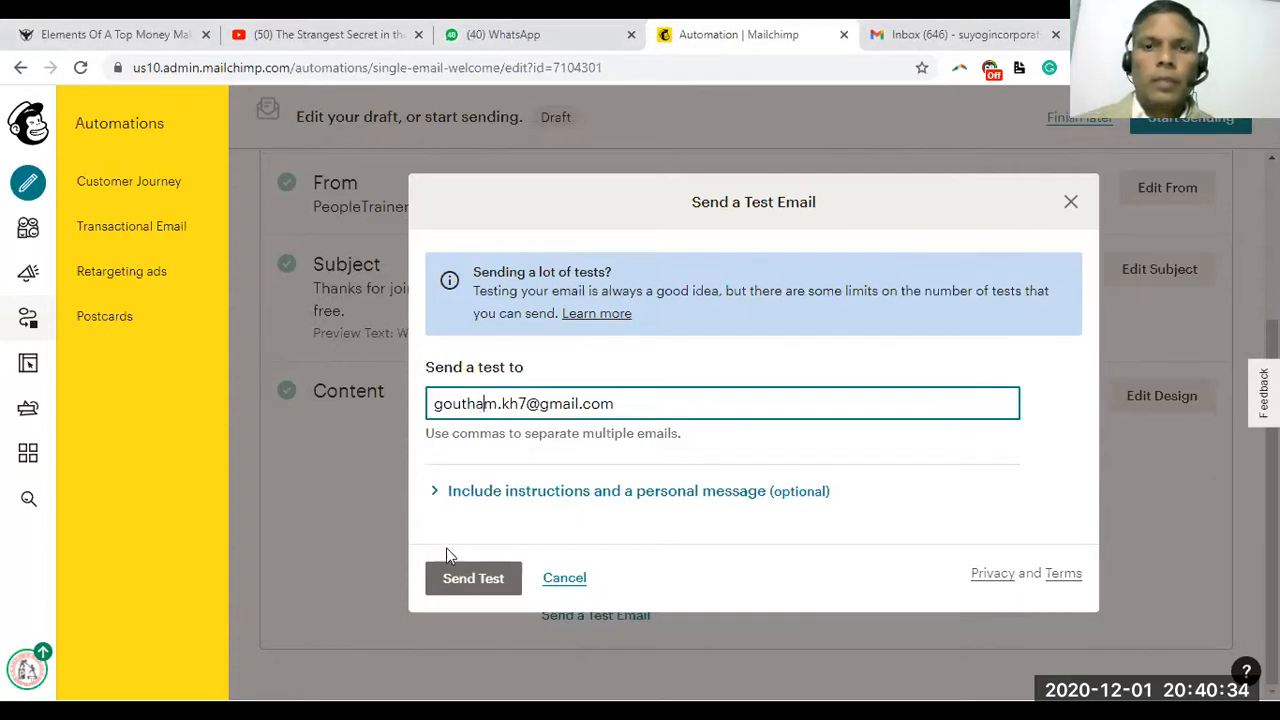
{"action": "left_click", "coordinate": [466, 578]}
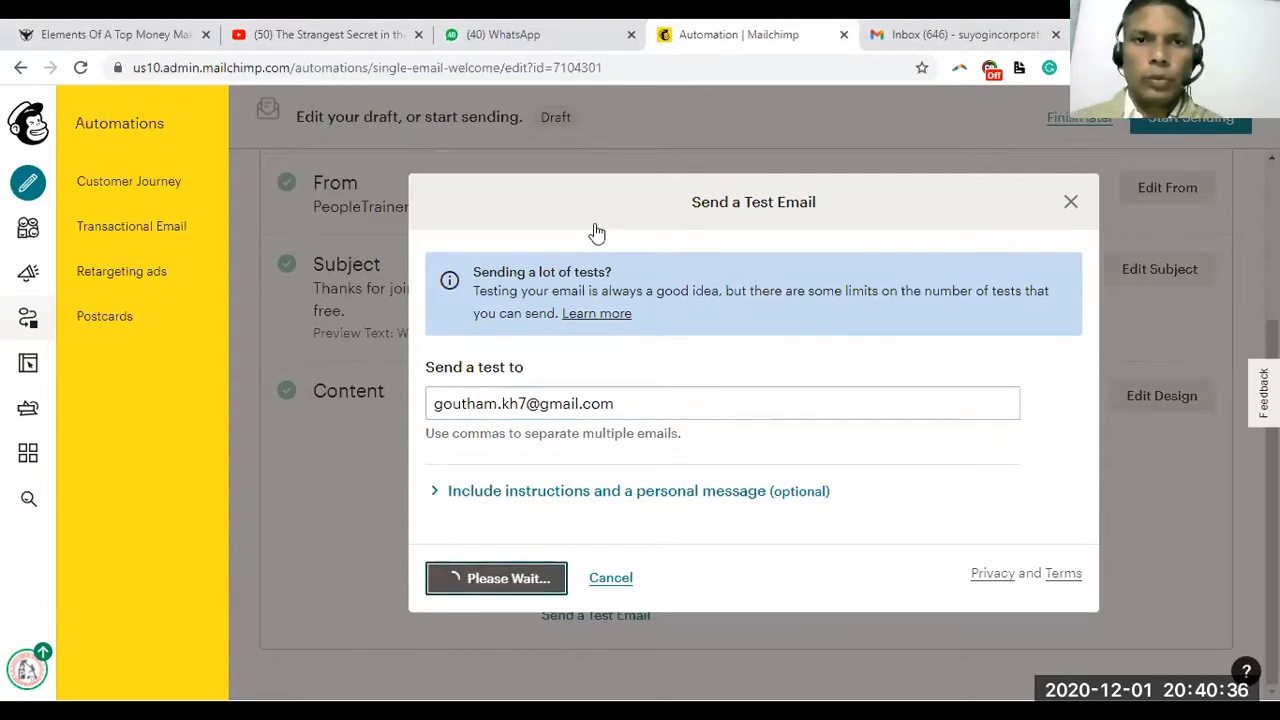
{"action": "left_click", "coordinate": [946, 34]}
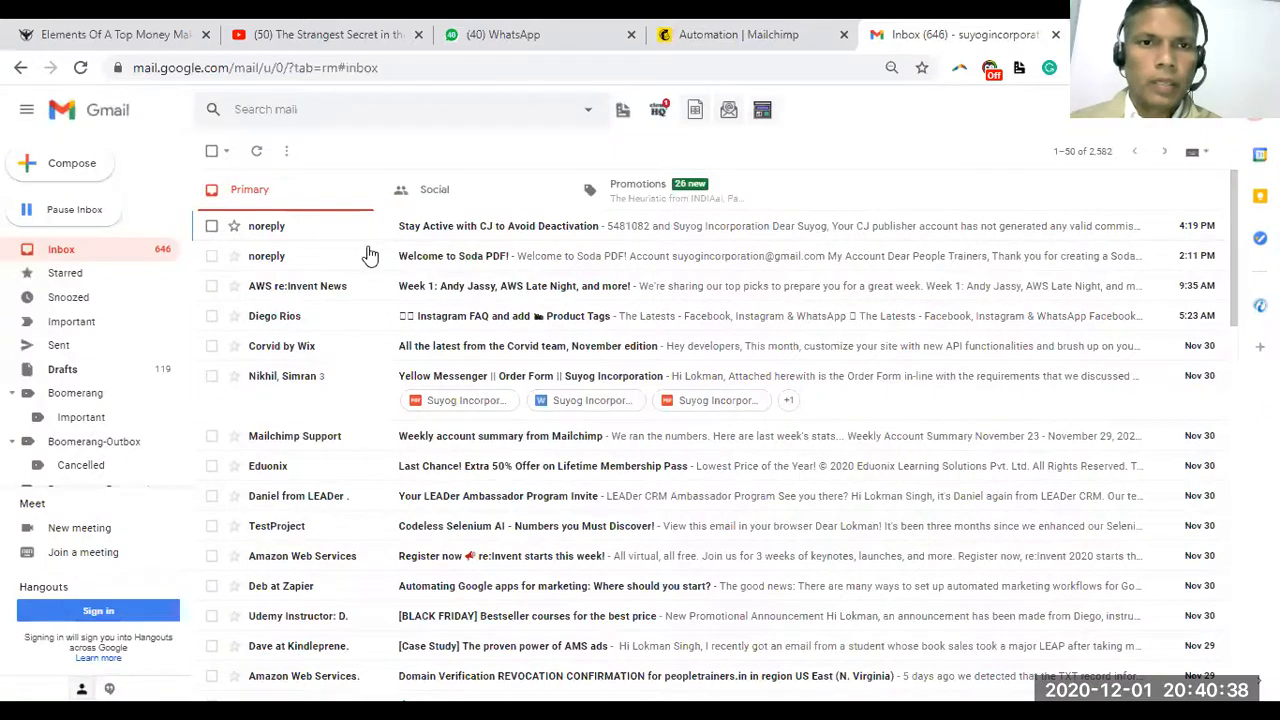
Reload the Gmail inbox to look for the test emails, then return to the Mailchimp automation
{"action": "left_click", "coordinate": [90, 258]}
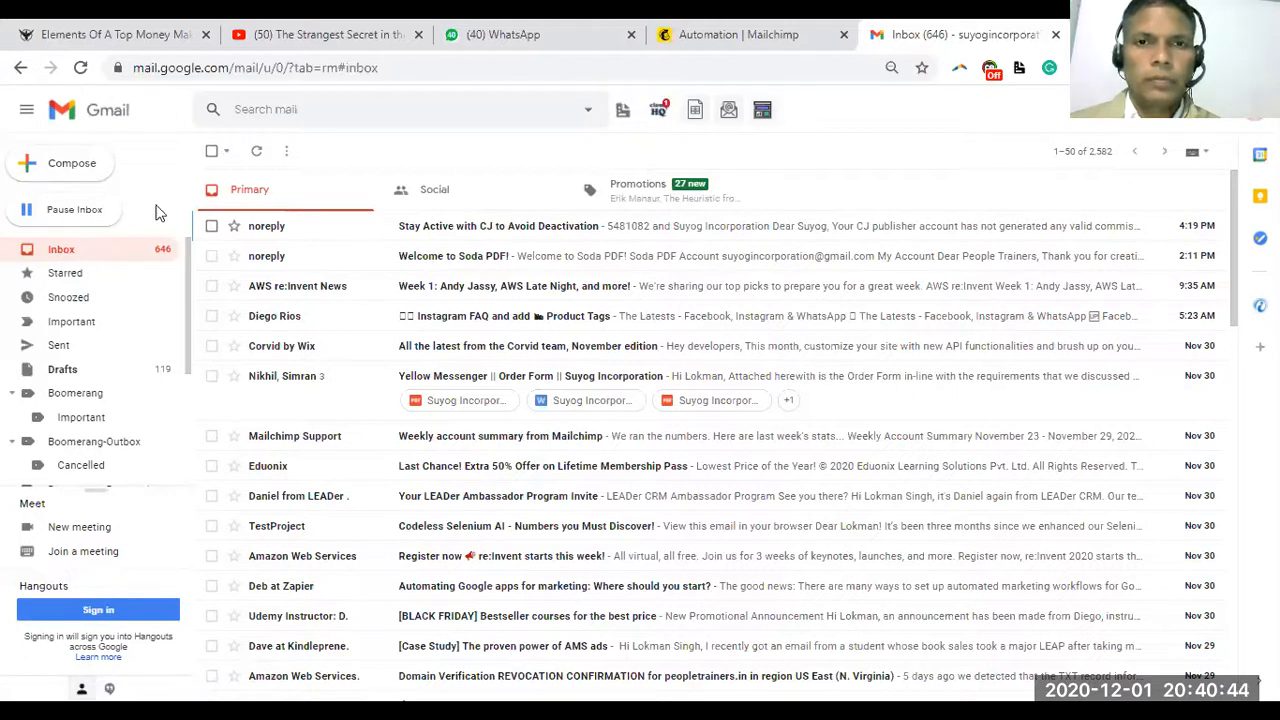
{"action": "left_click", "coordinate": [438, 58]}
{"action": "key", "text": "Return"}
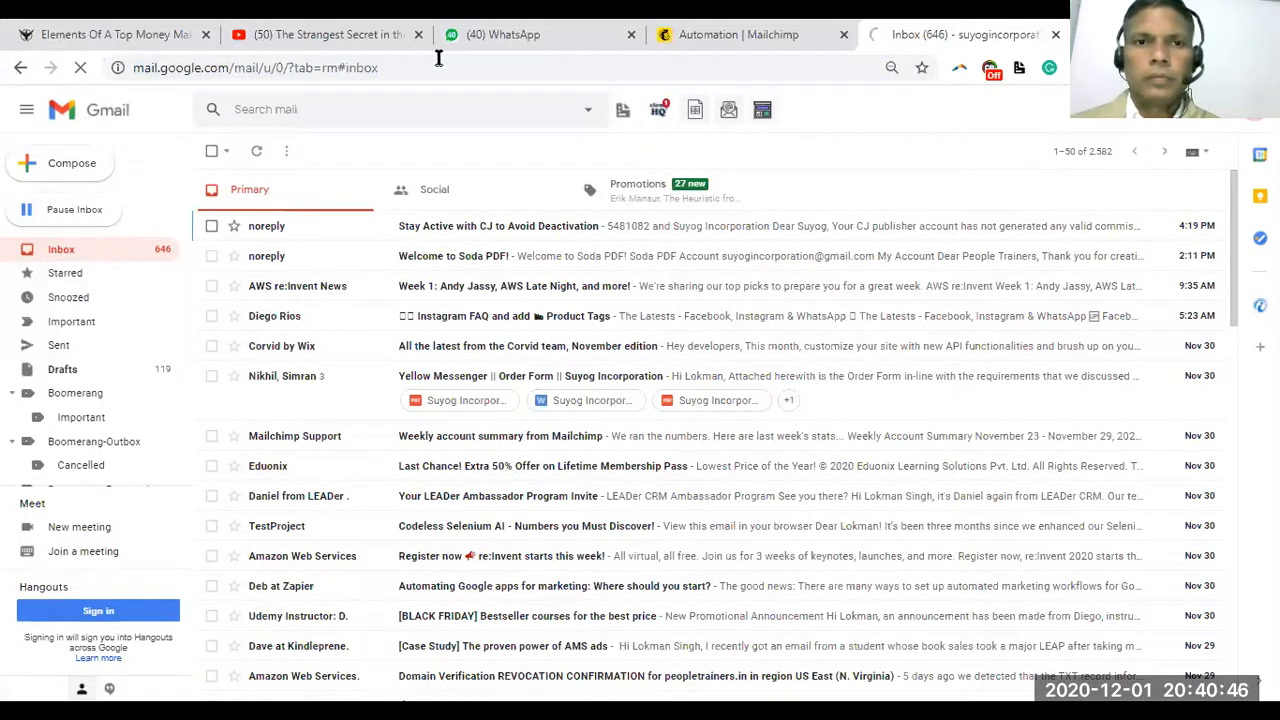
{"action": "left_click", "coordinate": [433, 68]}
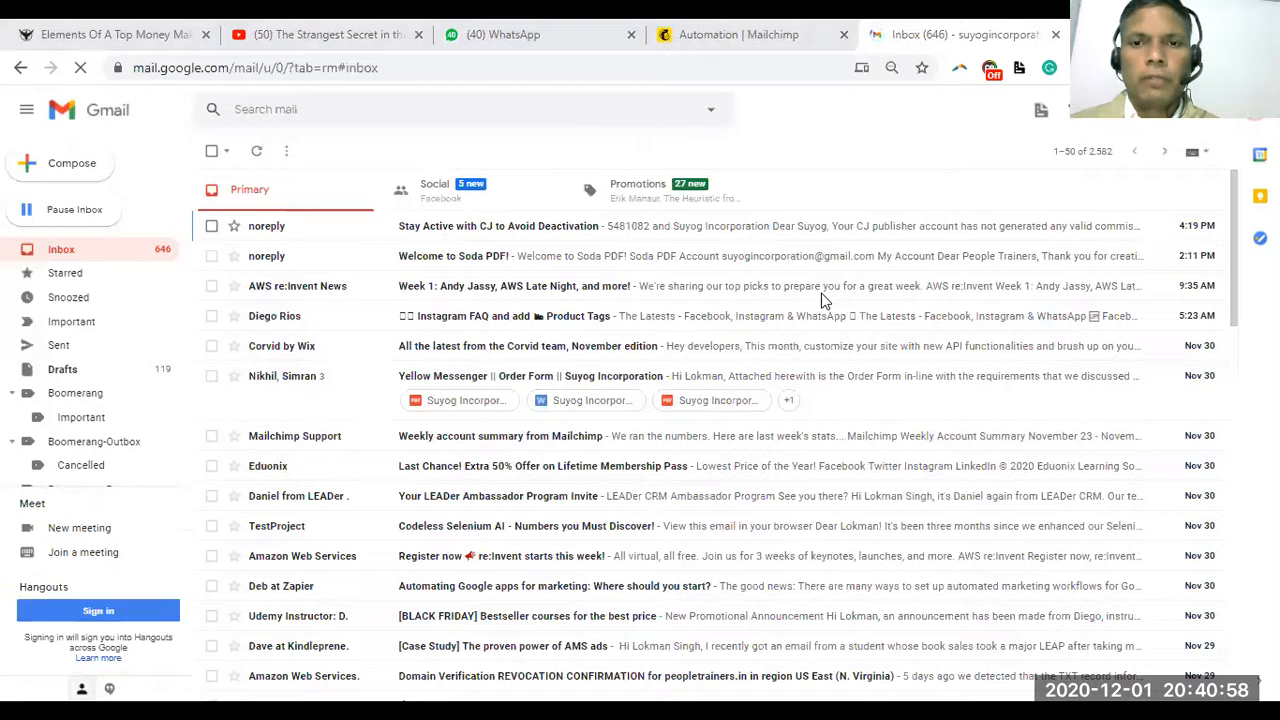
{"action": "left_click", "coordinate": [718, 30]}
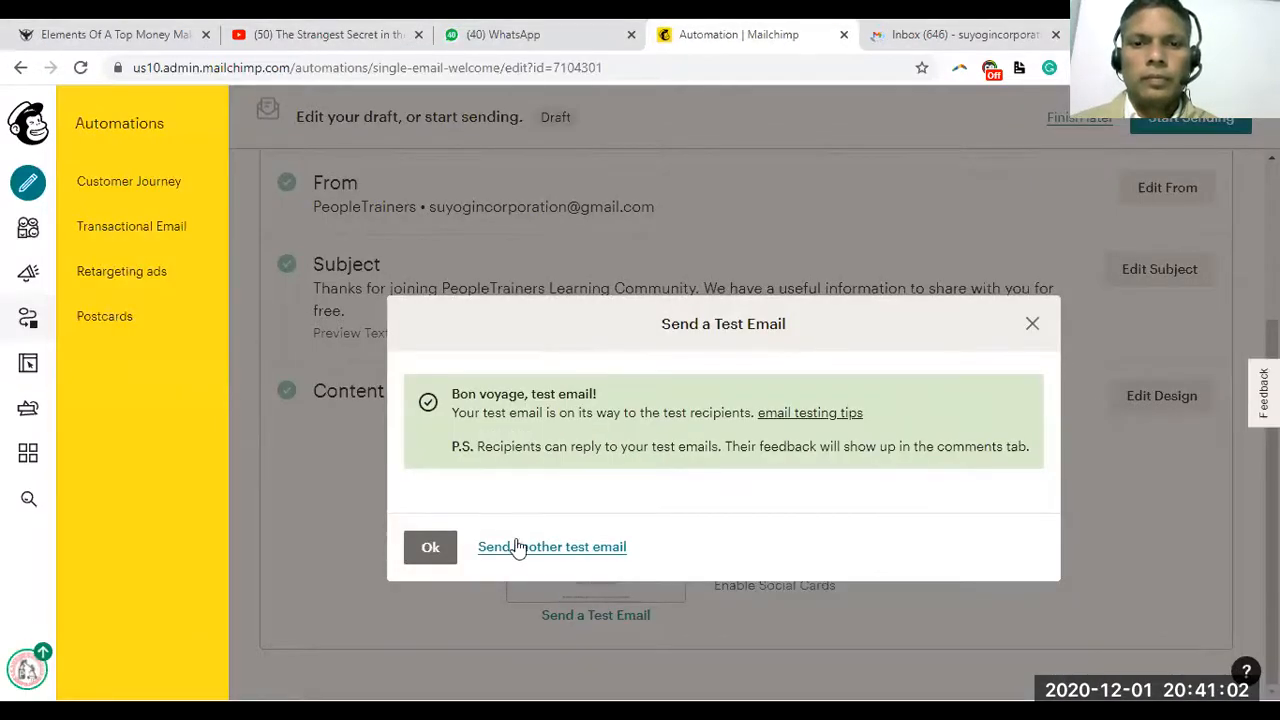
Send a further welcome-email test to another Gmail address and briefly check the Gmail inbox
{"action": "left_click", "coordinate": [517, 547]}
{"action": "left_click", "coordinate": [474, 530]}
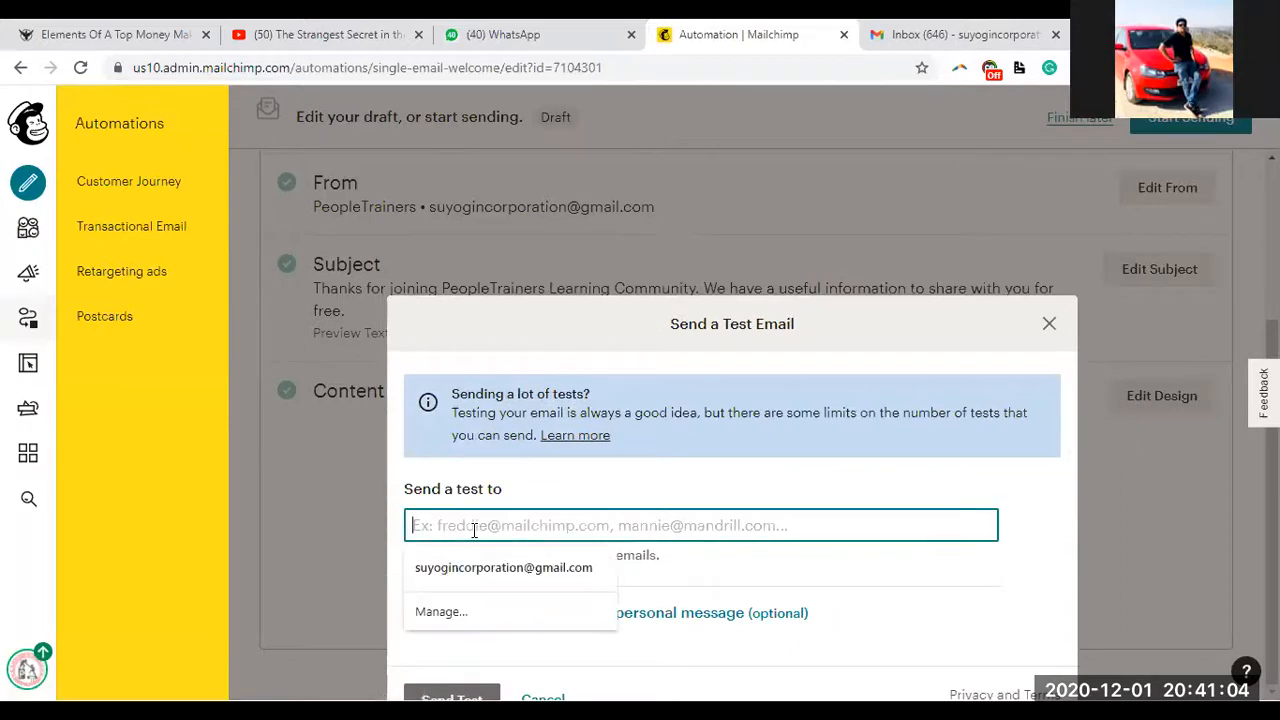
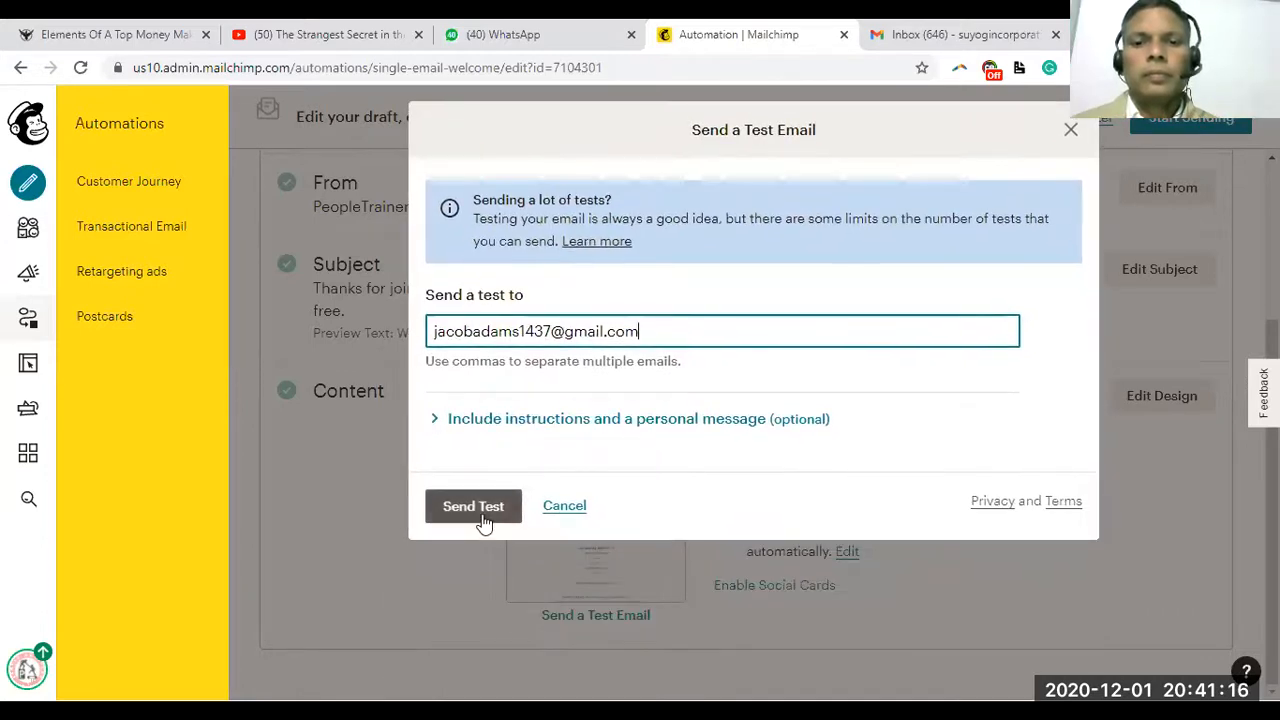
{"action": "left_click", "coordinate": [482, 518]}
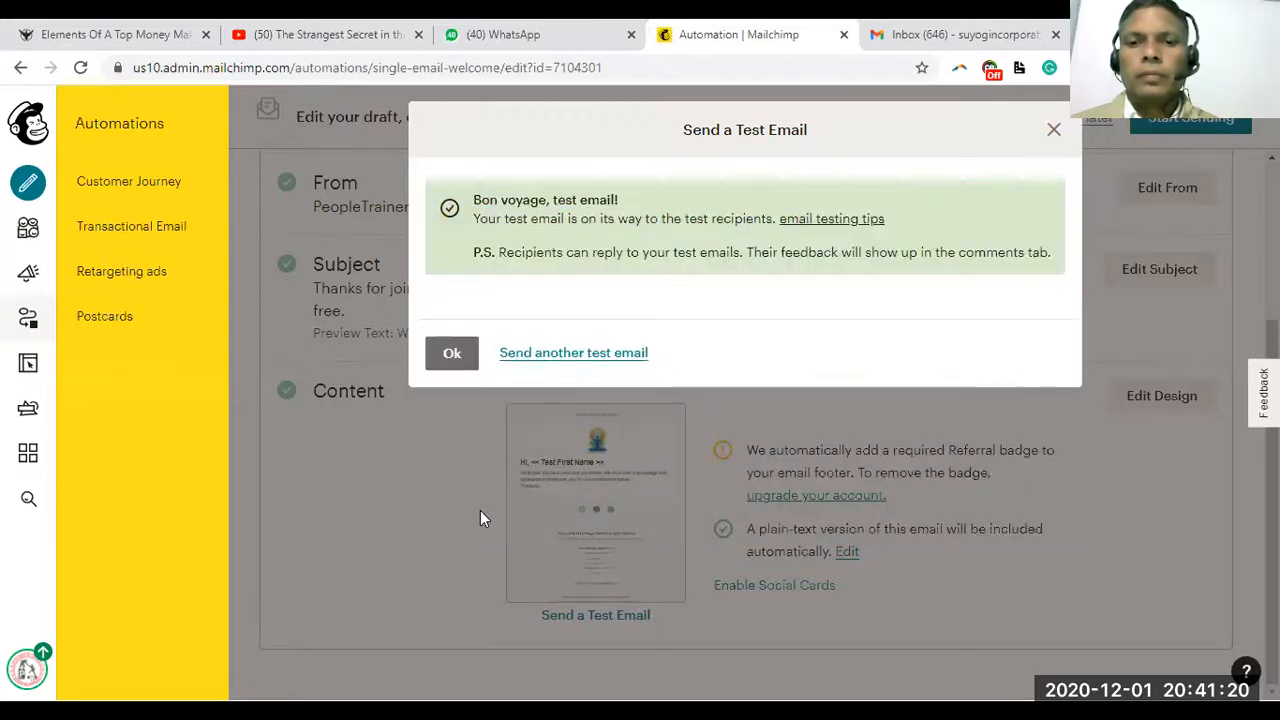
{"action": "left_click", "coordinate": [938, 25]}
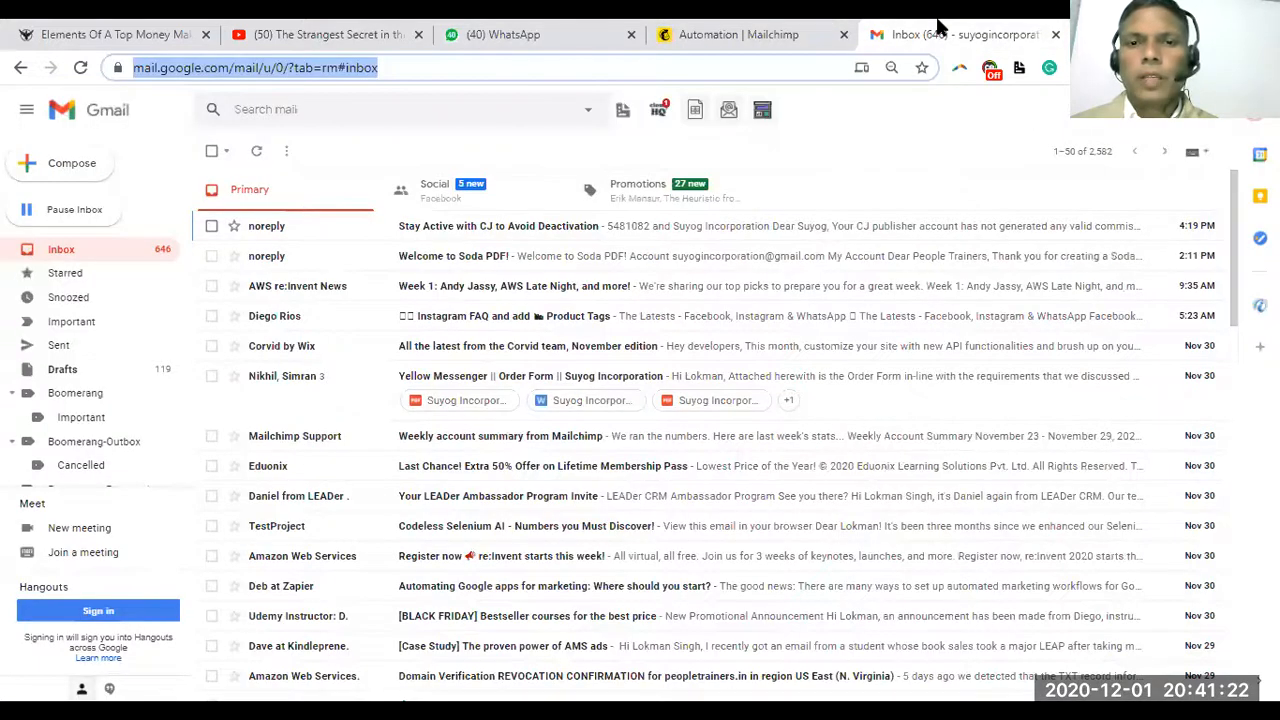
{"action": "left_click", "coordinate": [737, 34]}
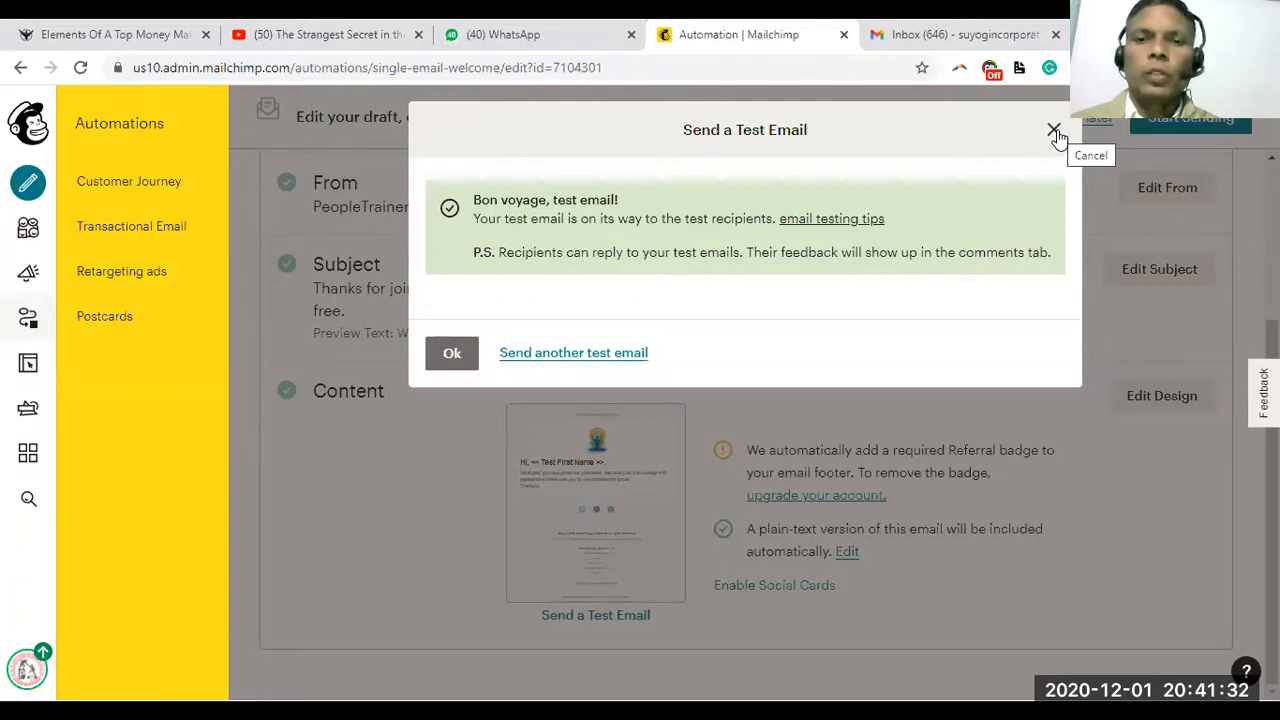
Dismiss the test confirmation and go to the Campaigns list
{"action": "left_click", "coordinate": [1055, 131]}
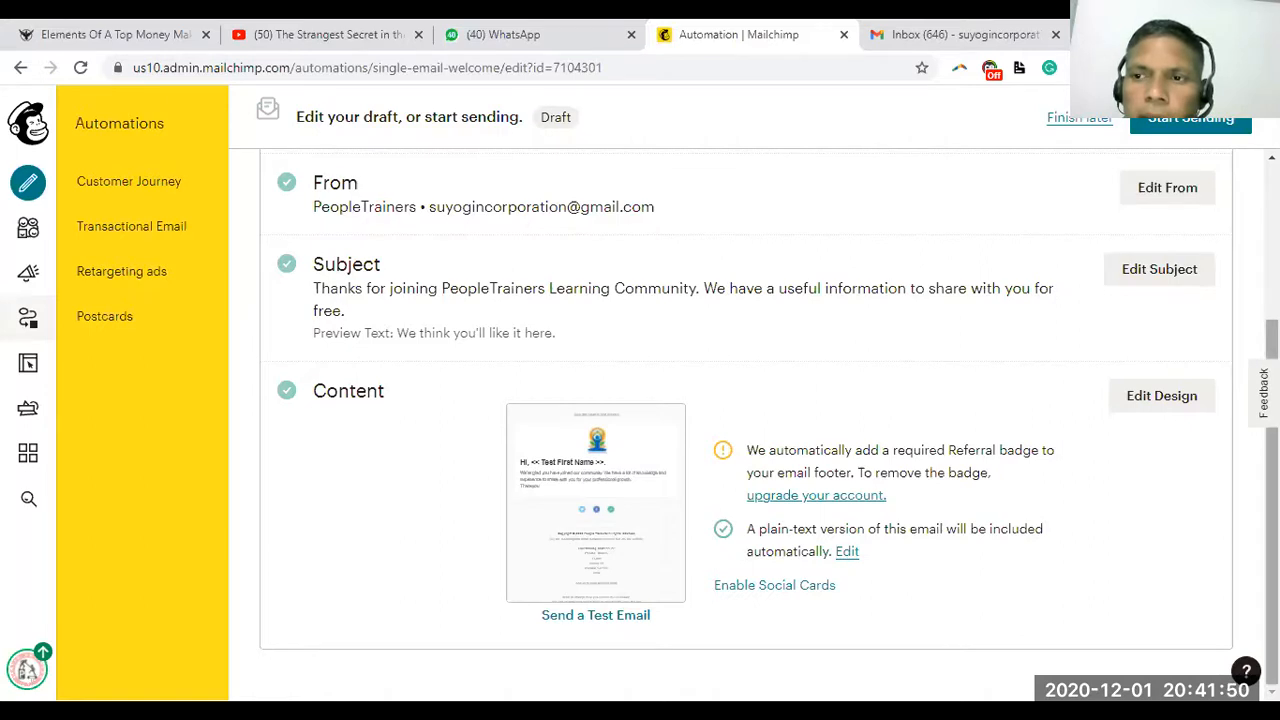
{"action": "scroll", "coordinate": [825, 370], "scroll_direction": "up", "scroll_amount": 3}
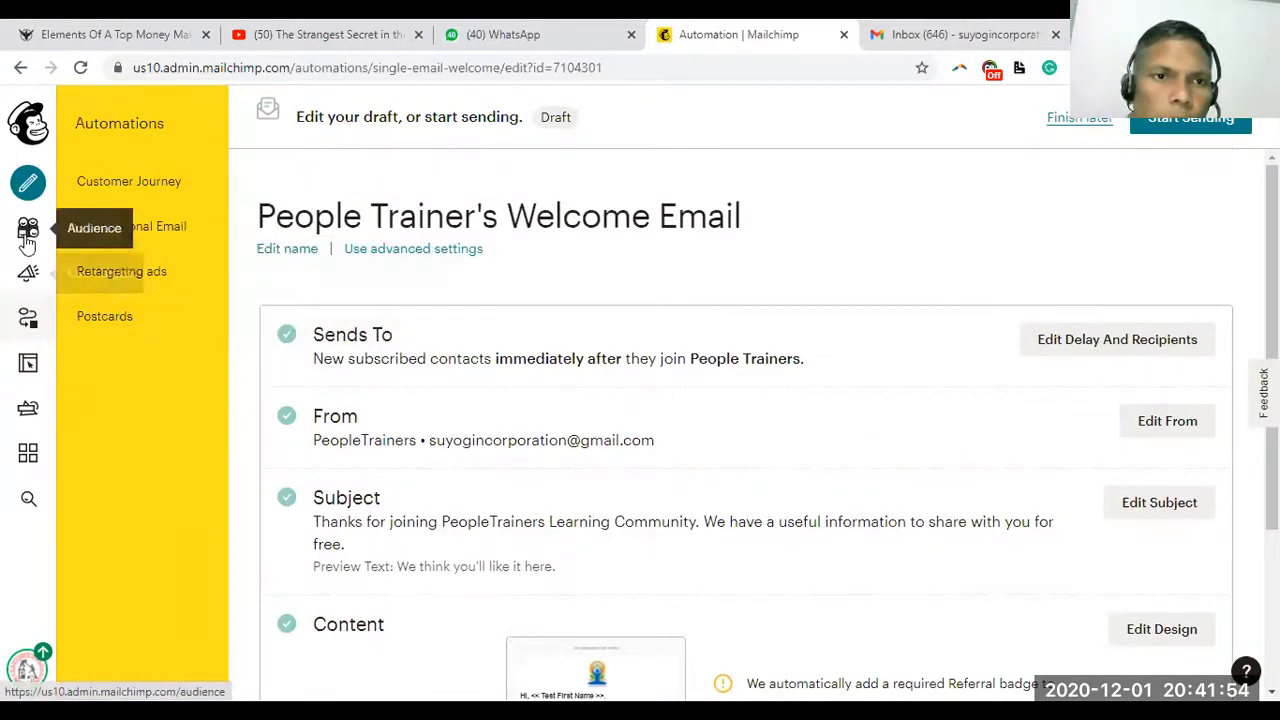
{"action": "left_click", "coordinate": [29, 277]}
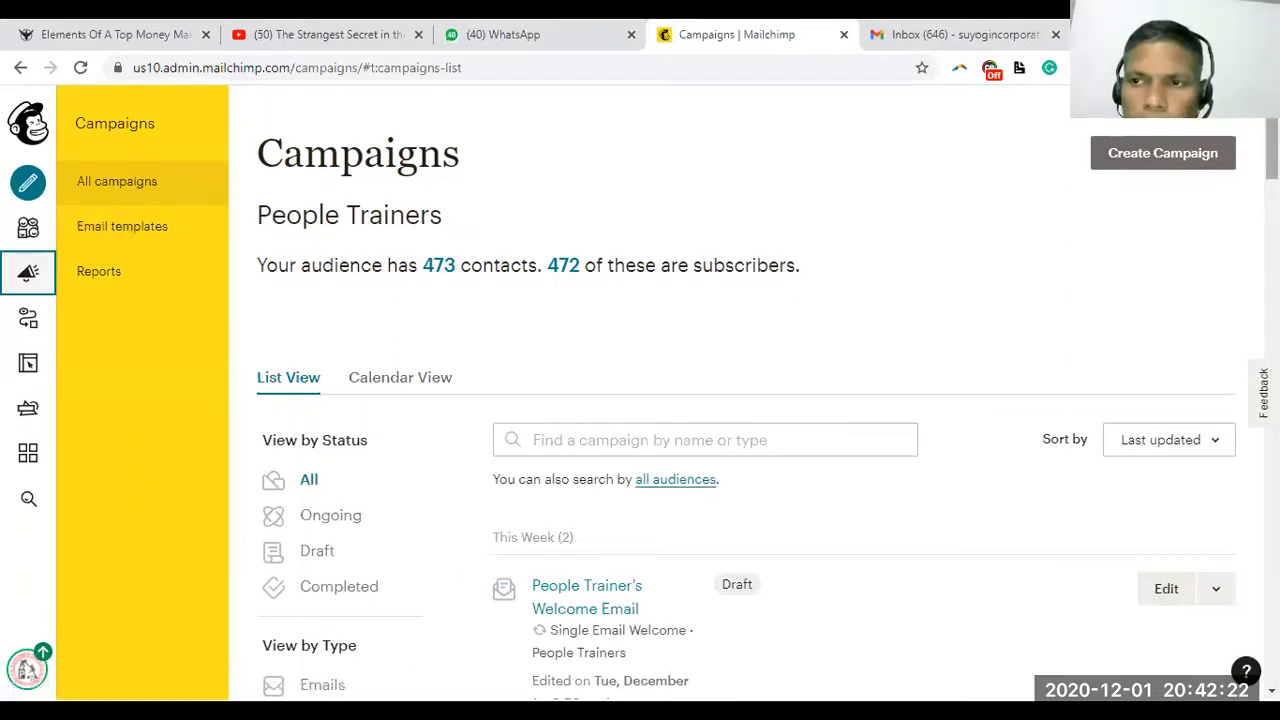
{"action": "scroll", "coordinate": [1175, 313], "scroll_direction": "down", "scroll_amount": 3}
{"action": "scroll", "coordinate": [1175, 313], "scroll_direction": "up", "scroll_amount": 1}
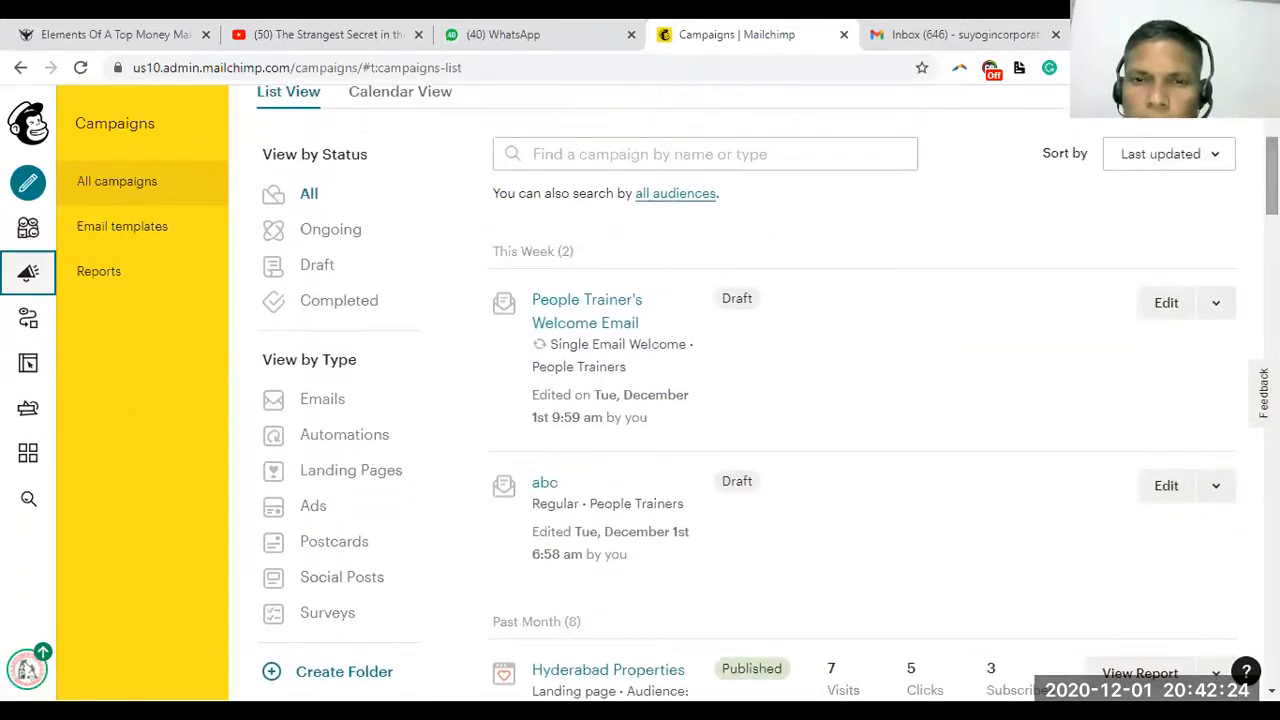
{"action": "left_click", "coordinate": [1211, 308]}
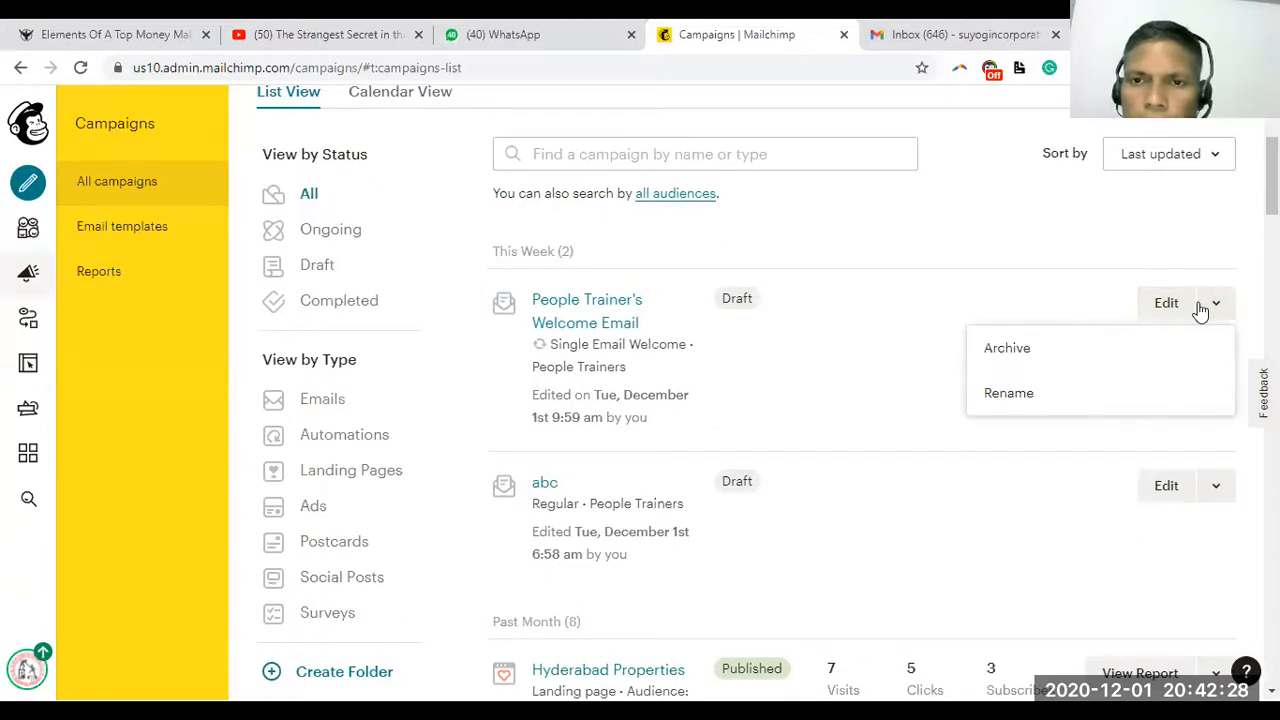
{"action": "left_click", "coordinate": [851, 293]}
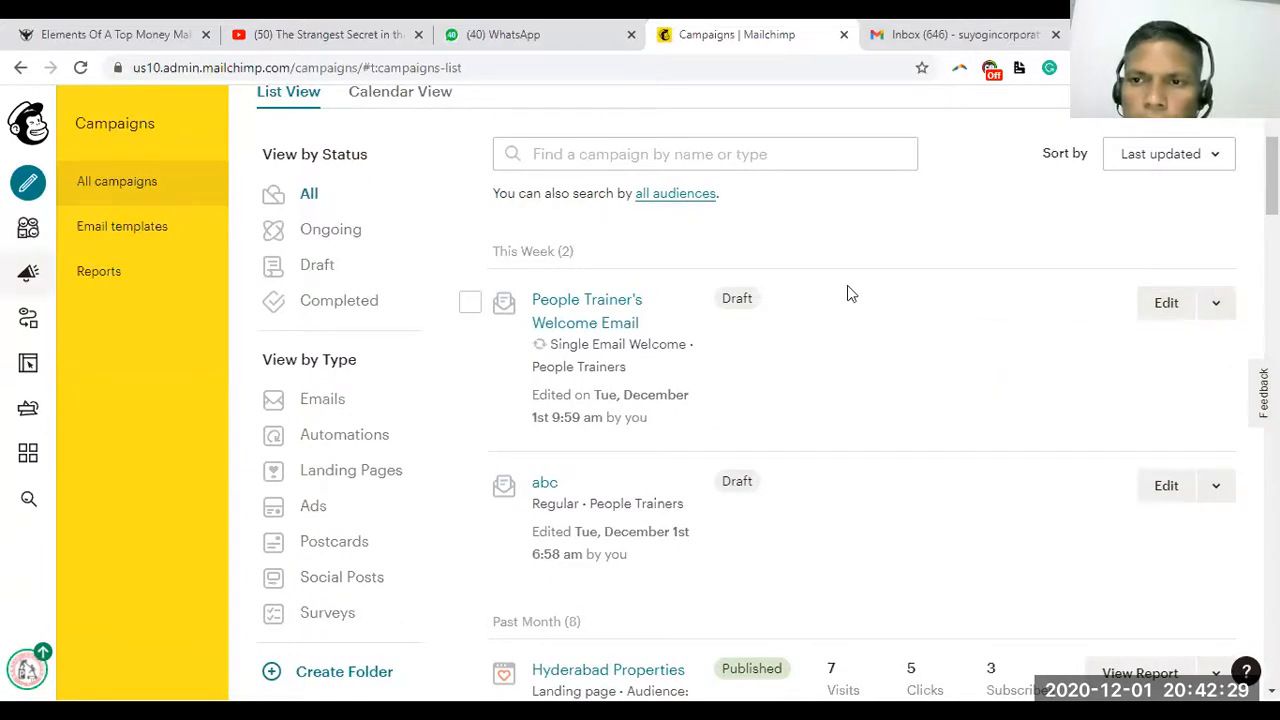
Open People Trainer's Welcome Email and bring up its Start Sending confirmation
{"action": "left_click", "coordinate": [559, 302]}
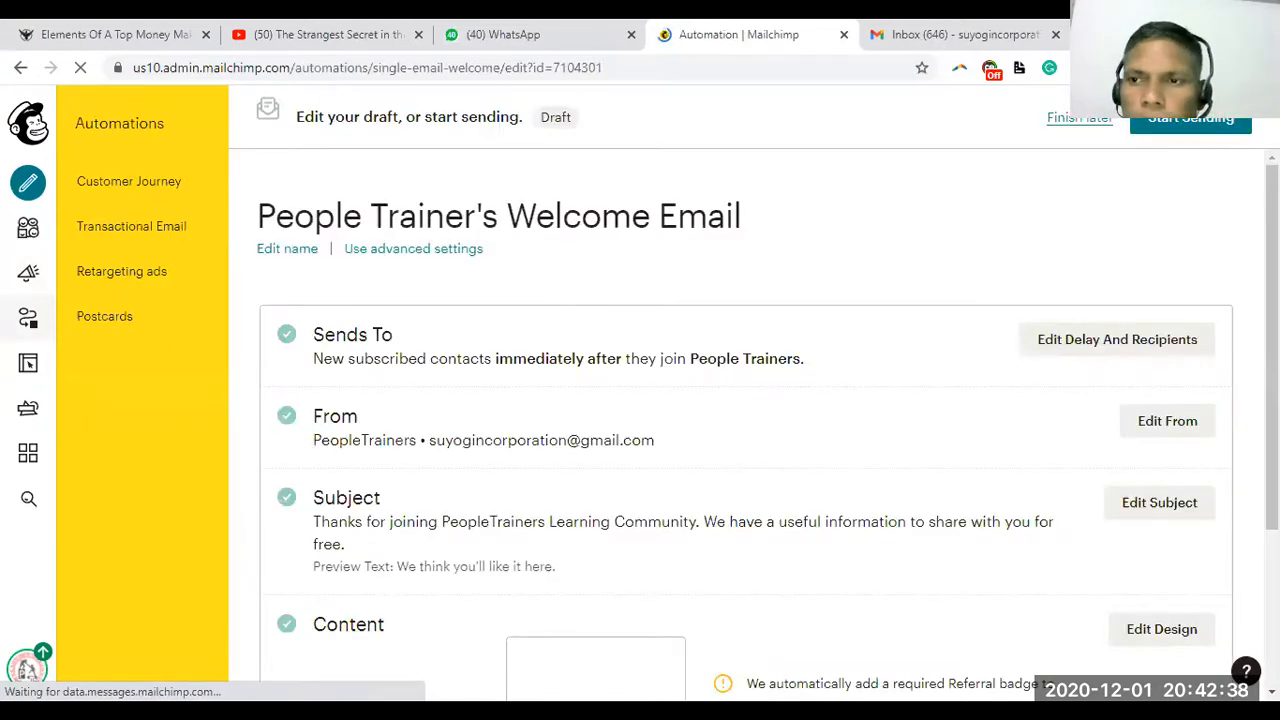
{"action": "scroll", "coordinate": [640, 424], "scroll_direction": "down", "scroll_amount": 2}
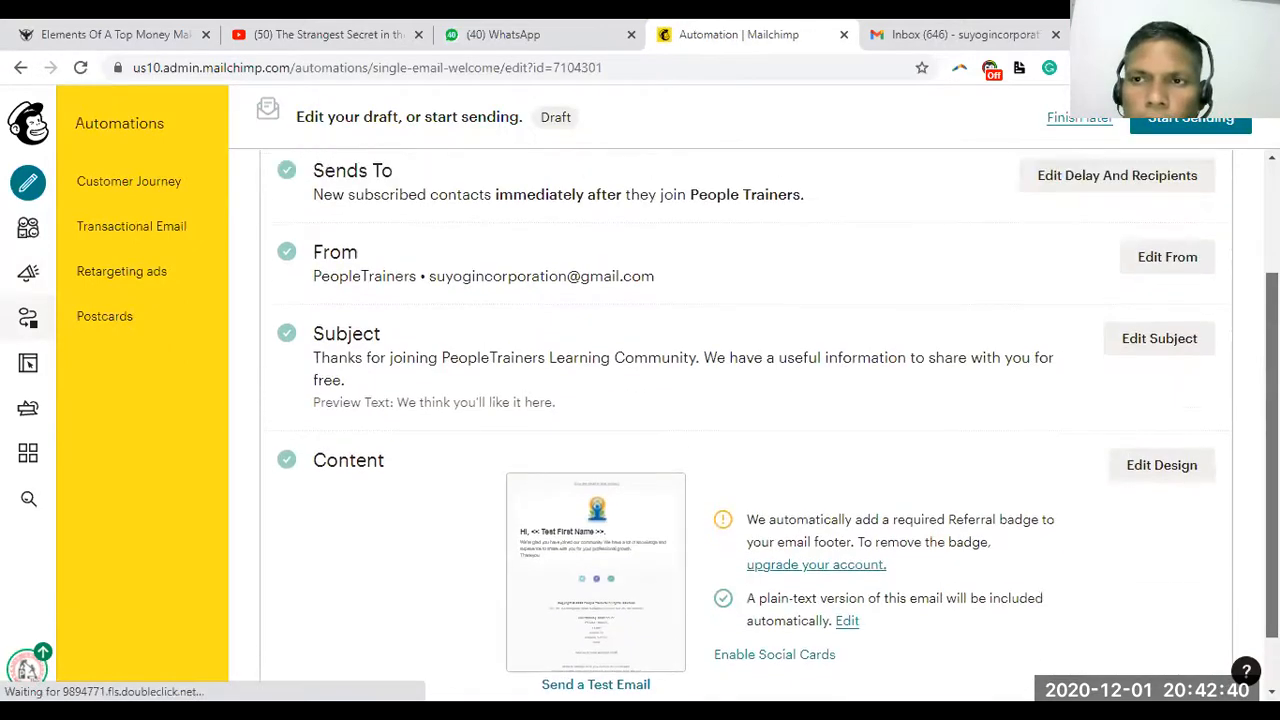
{"action": "scroll", "coordinate": [740, 420], "scroll_direction": "up", "scroll_amount": 2}
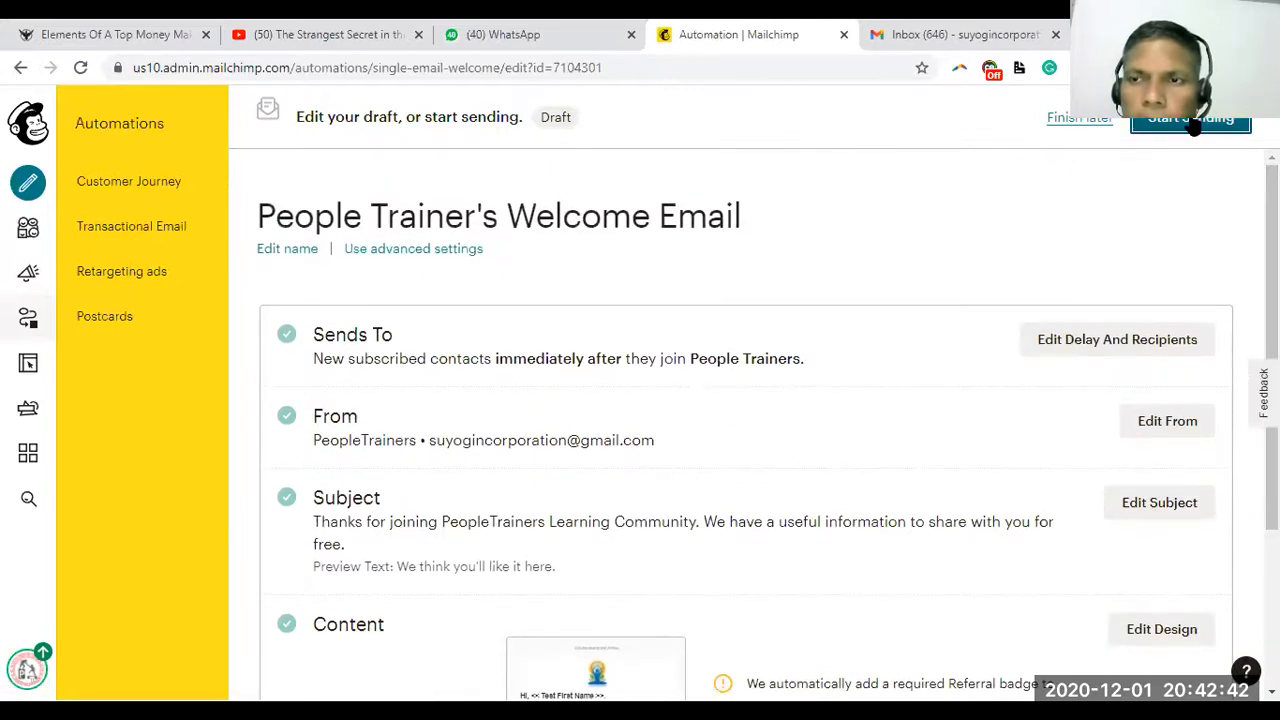
{"action": "left_click", "coordinate": [1192, 122]}
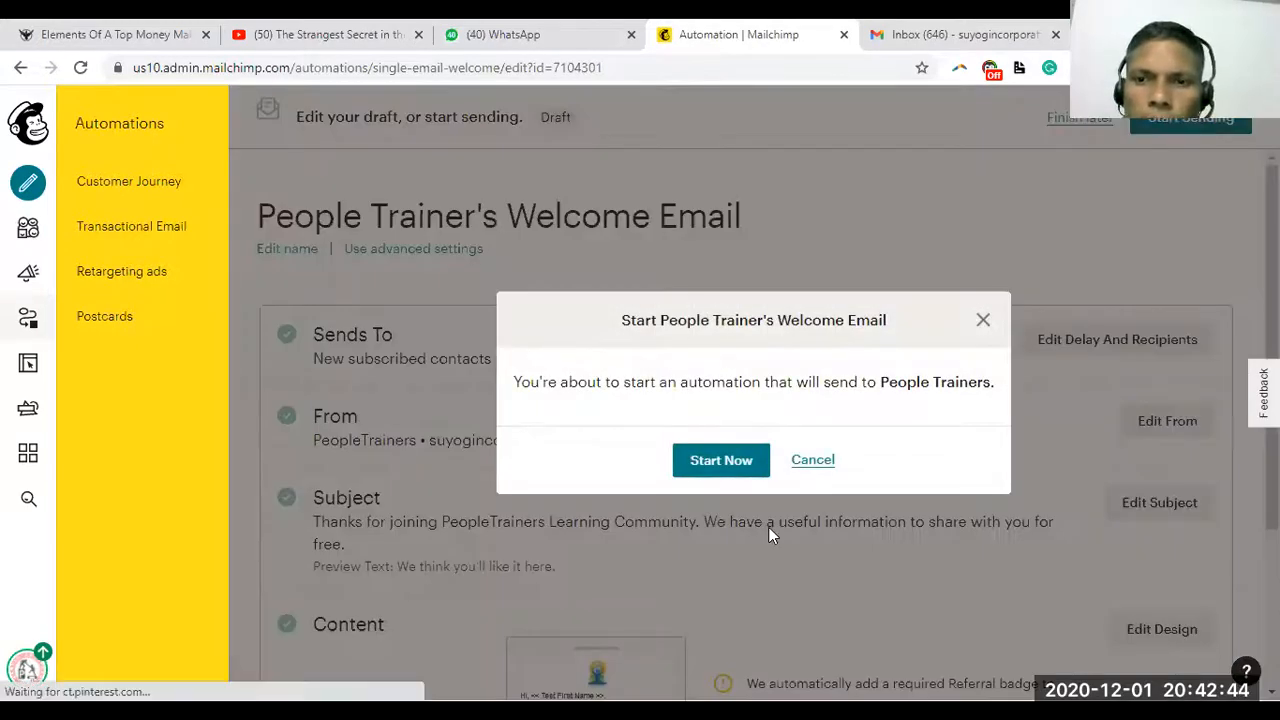
Confirm Start Now for the welcome automation and open the People Trainers audience dashboard
{"action": "left_click", "coordinate": [729, 459]}
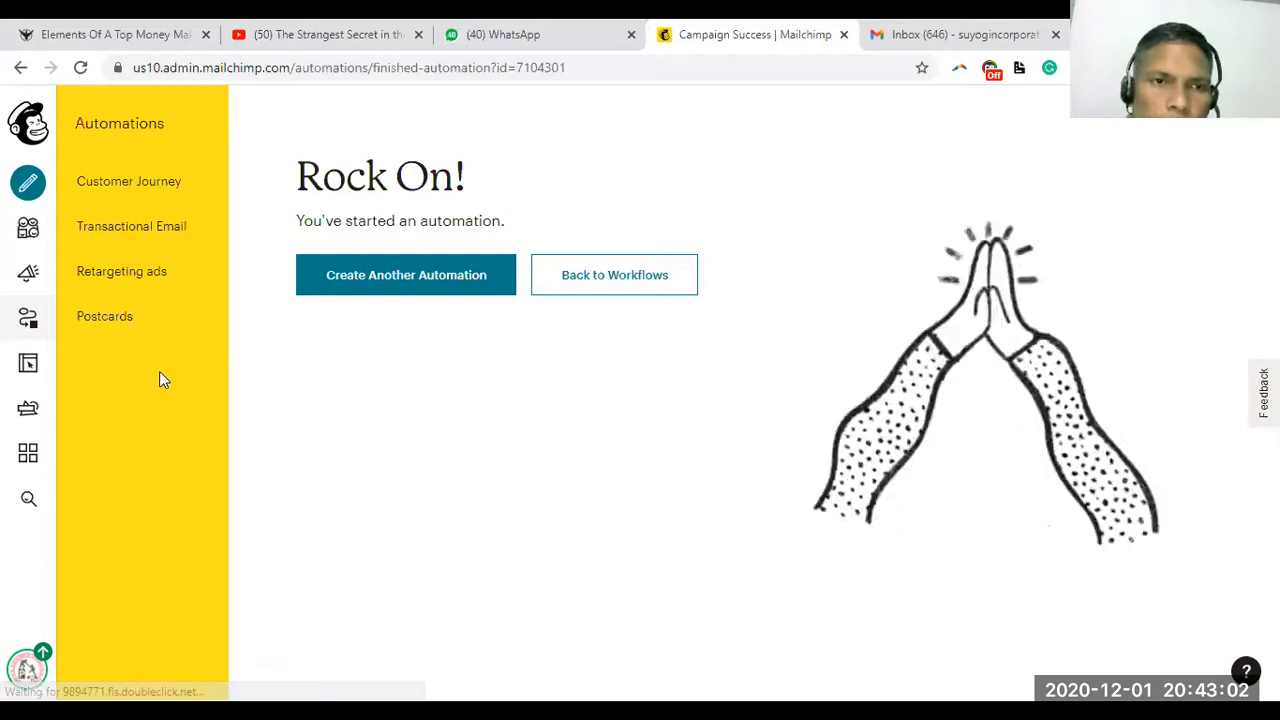
{"action": "left_click", "coordinate": [29, 233]}
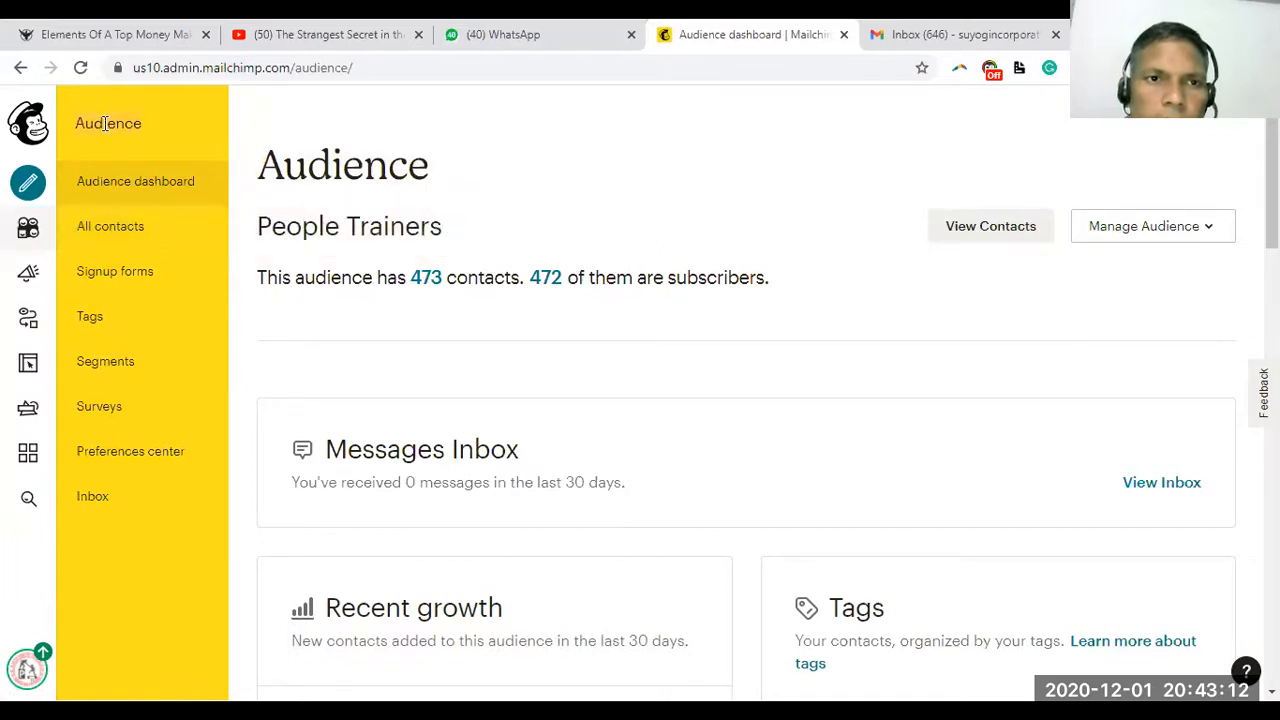
View all People Trainers contacts, then switch to the Campaigns list
{"action": "left_click", "coordinate": [110, 229]}
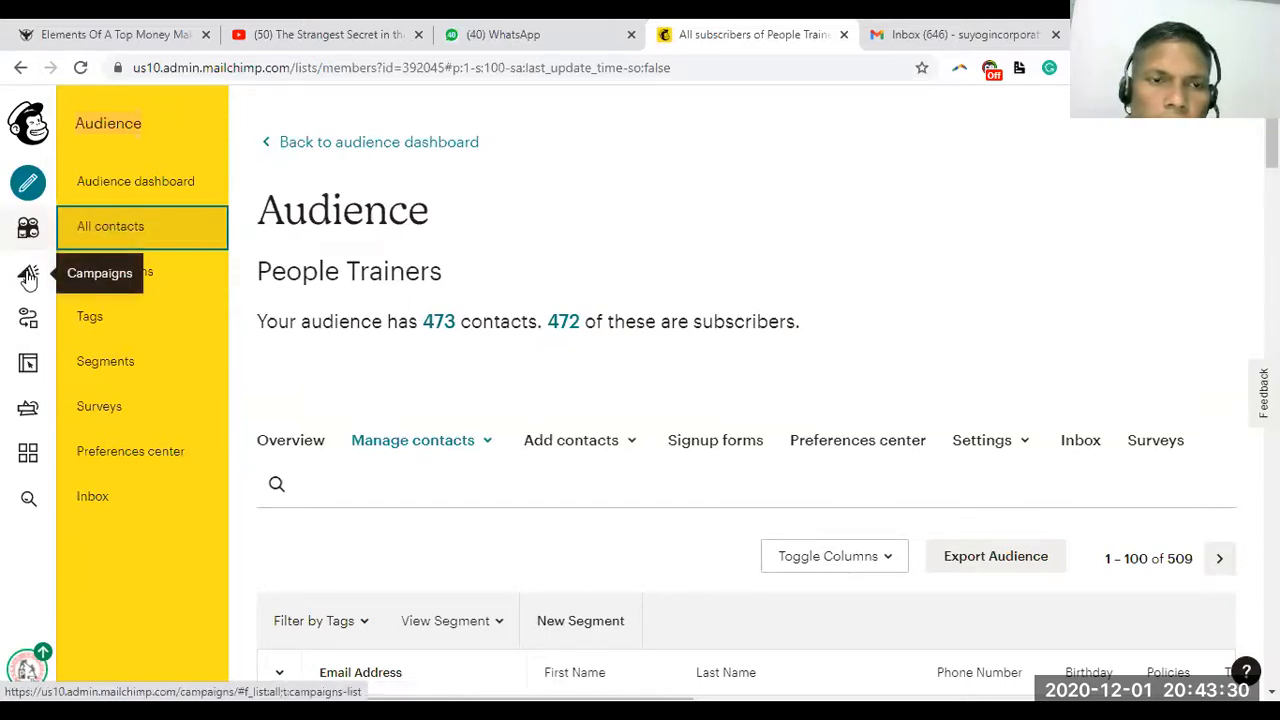
{"action": "left_click", "coordinate": [28, 275]}
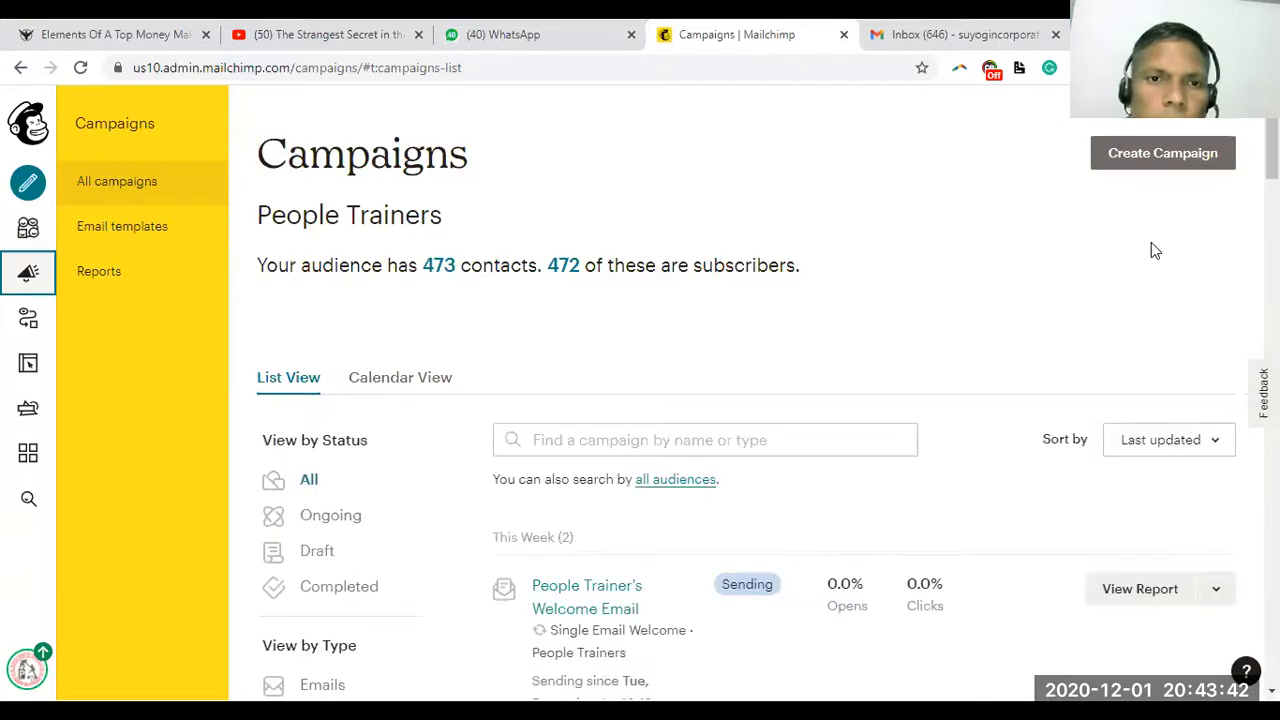
Find and open the Lead Generation & Marketing Automation 18.11.2020 landing page report
{"action": "scroll", "coordinate": [745, 400], "scroll_direction": "down", "scroll_amount": 3}
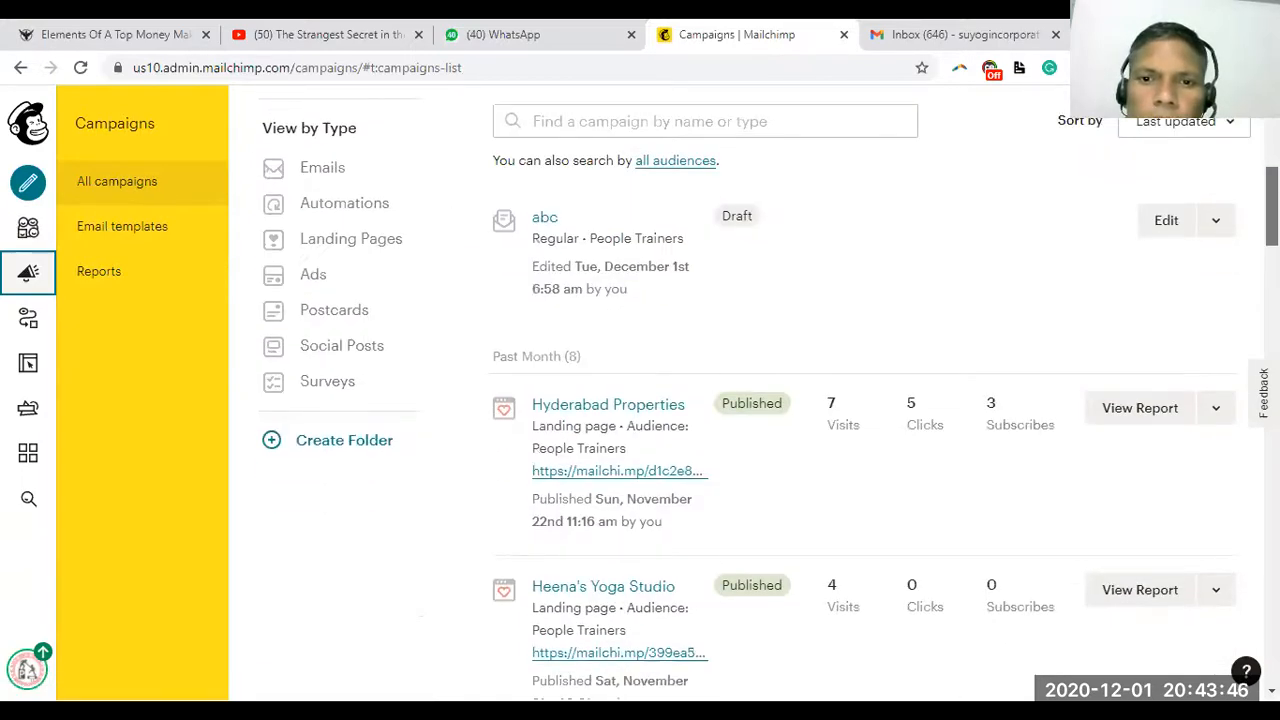
{"action": "scroll", "coordinate": [745, 400], "scroll_direction": "down", "scroll_amount": 2}
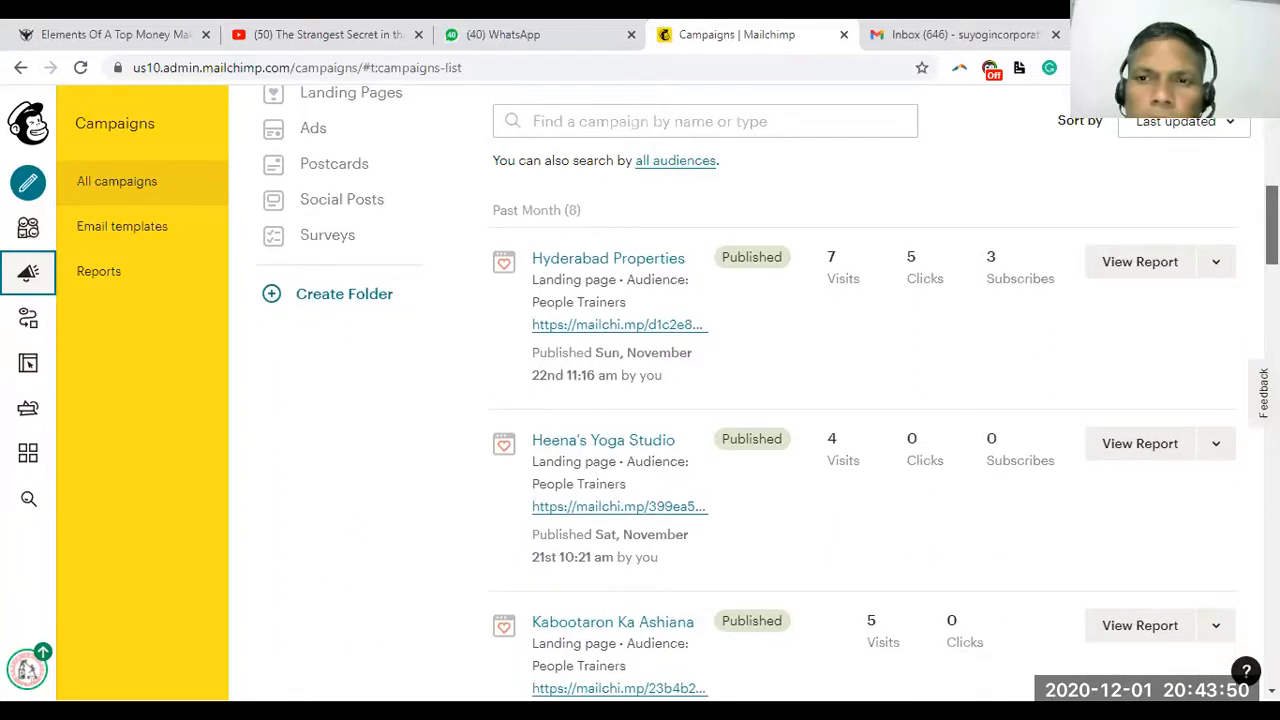
{"action": "scroll", "coordinate": [767, 392], "scroll_direction": "down", "scroll_amount": 1}
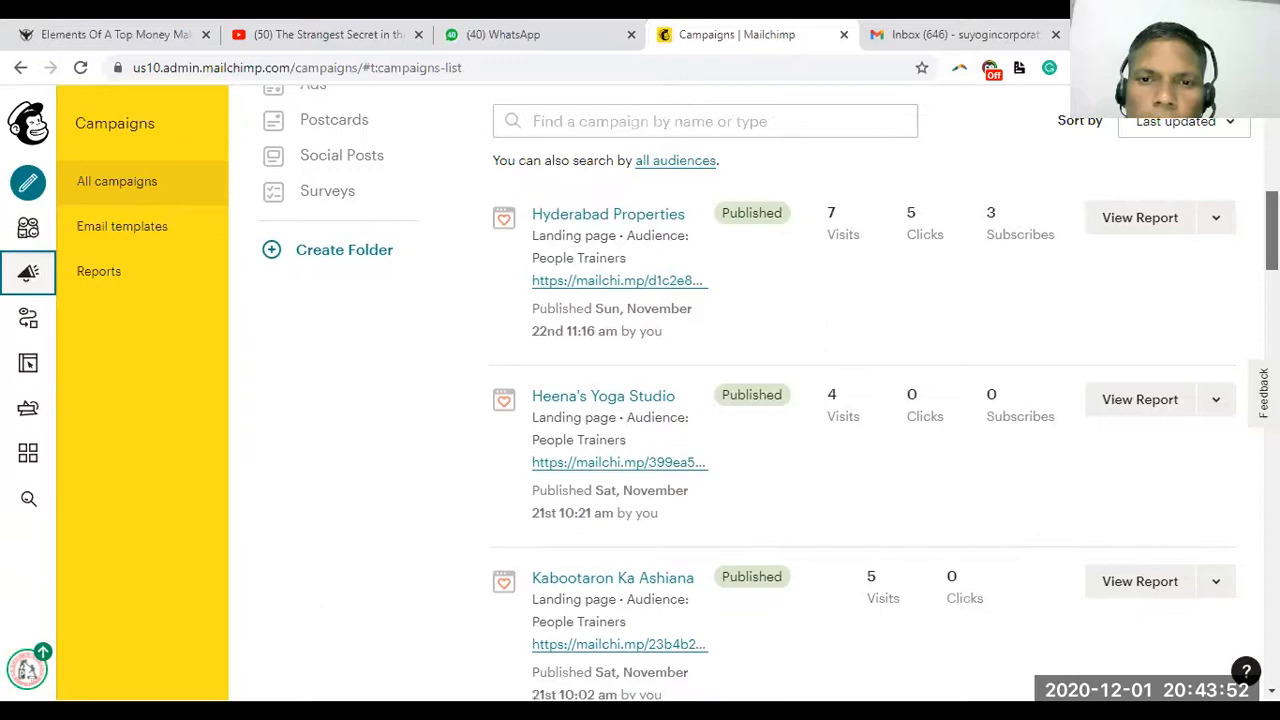
{"action": "scroll", "coordinate": [767, 392], "scroll_direction": "down", "scroll_amount": 3}
{"action": "scroll", "coordinate": [767, 392], "scroll_direction": "down", "scroll_amount": 6}
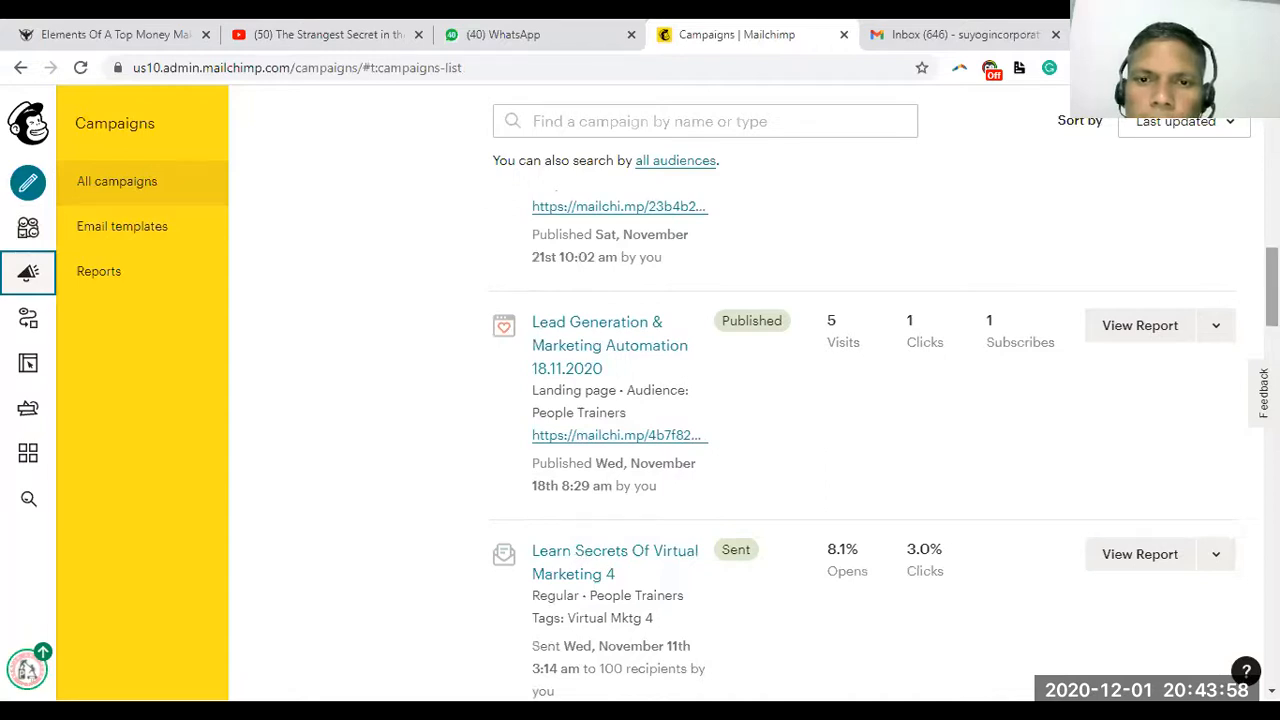
{"action": "left_click", "coordinate": [615, 326]}
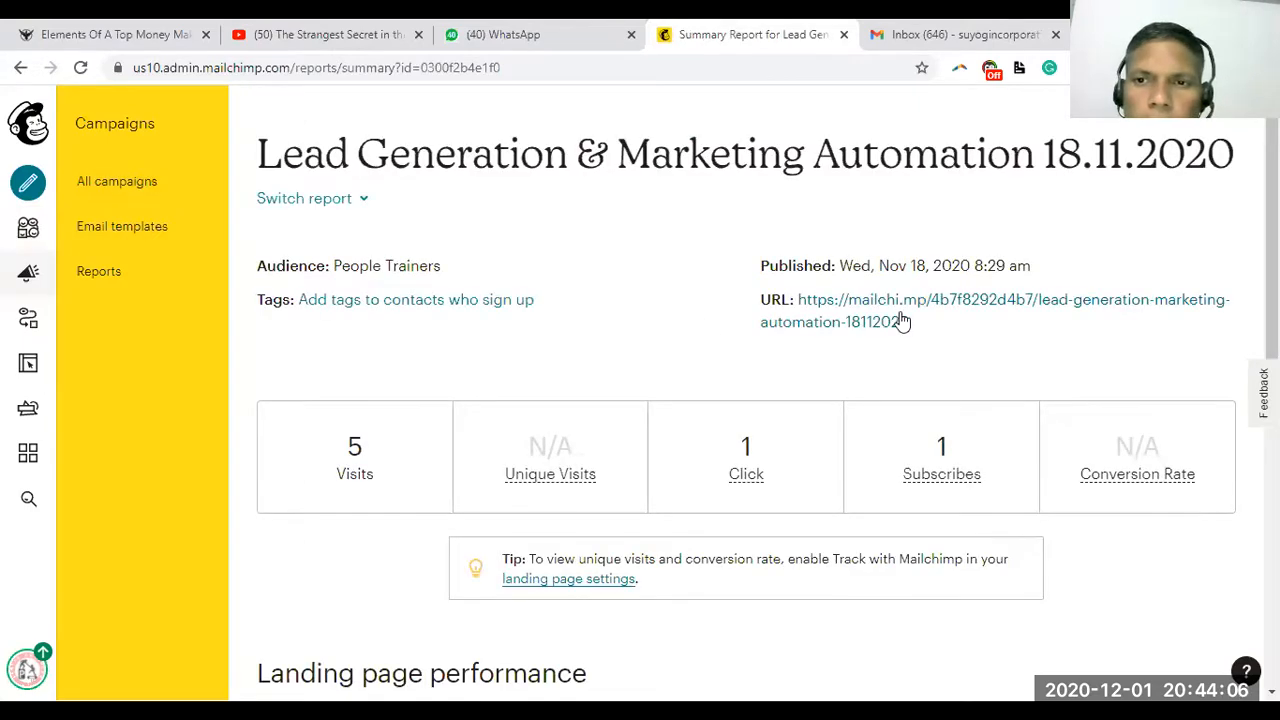
Copy the Lead Generation landing page's URL from its report
{"action": "left_click_drag", "start_coordinate": [914, 323], "coordinate": [807, 294]}
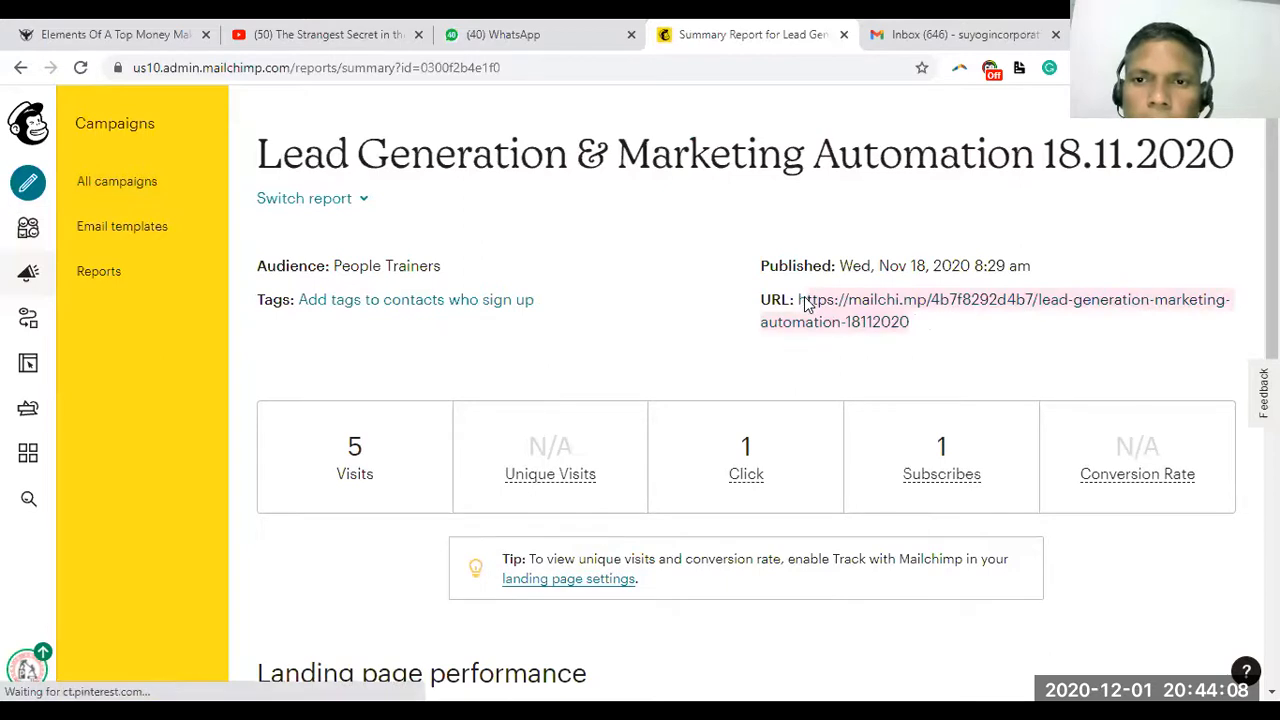
{"action": "right_click", "coordinate": [803, 303]}
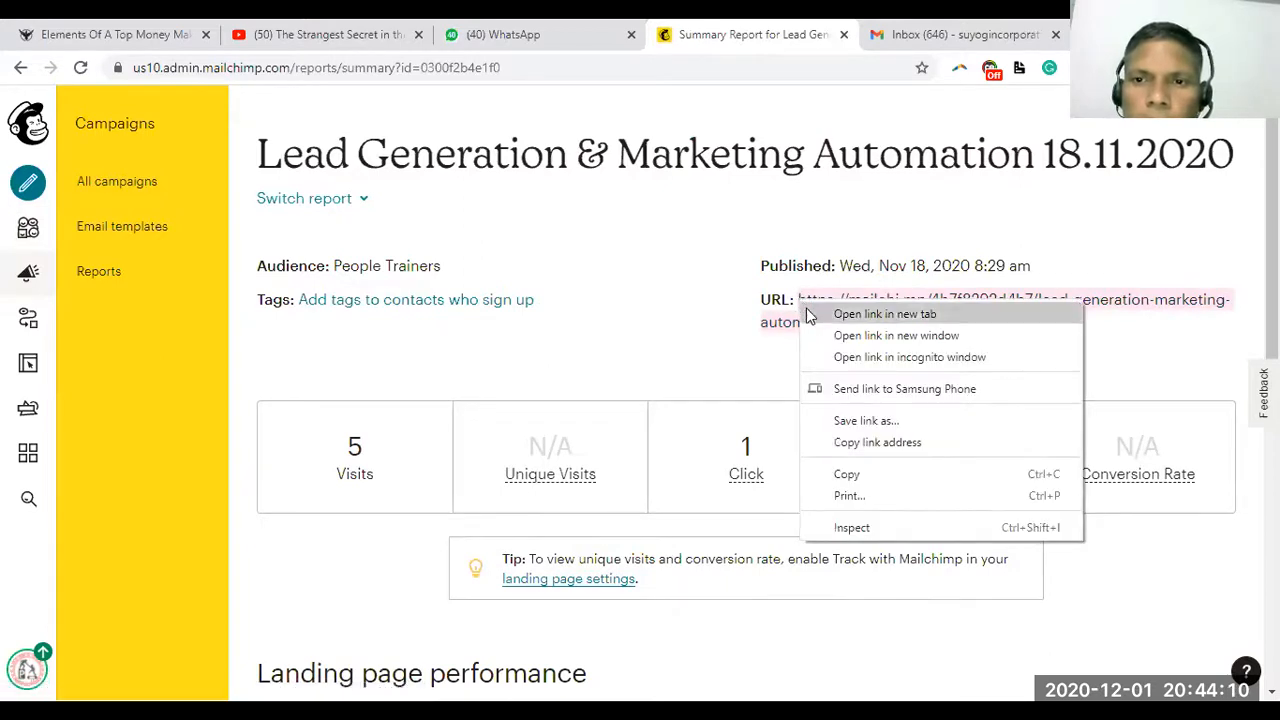
{"action": "left_click", "coordinate": [846, 447]}
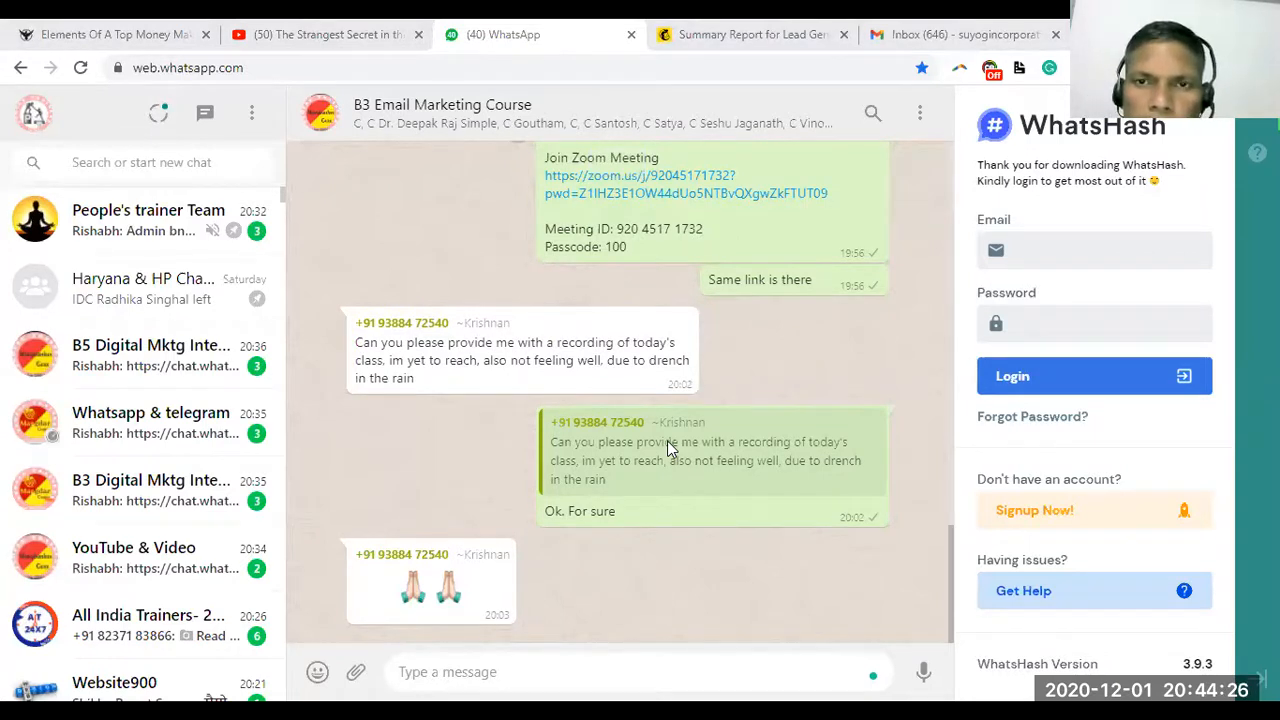
Switch from WhatsApp Web back to the Lead Generation landing page report
{"action": "left_click", "coordinate": [714, 38]}
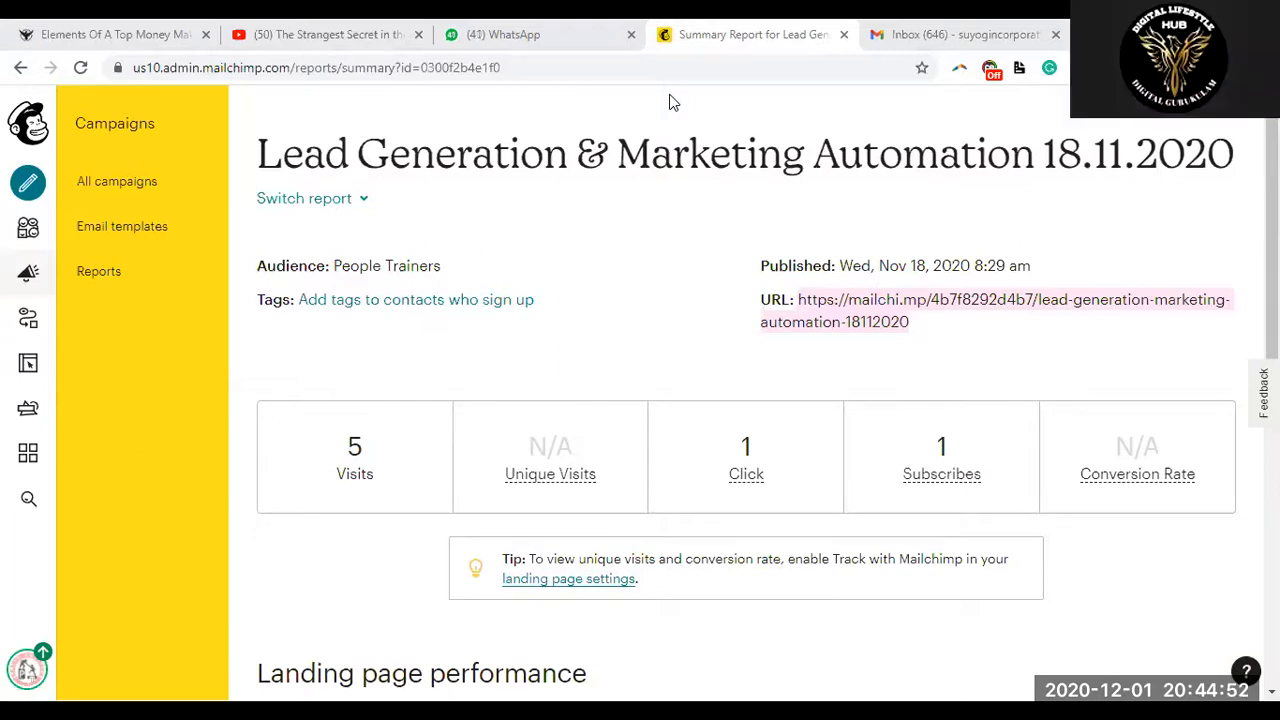
Switch to the WhatsApp tab with the B3 Email Marketing Course group chat
{"action": "left_click", "coordinate": [502, 33]}
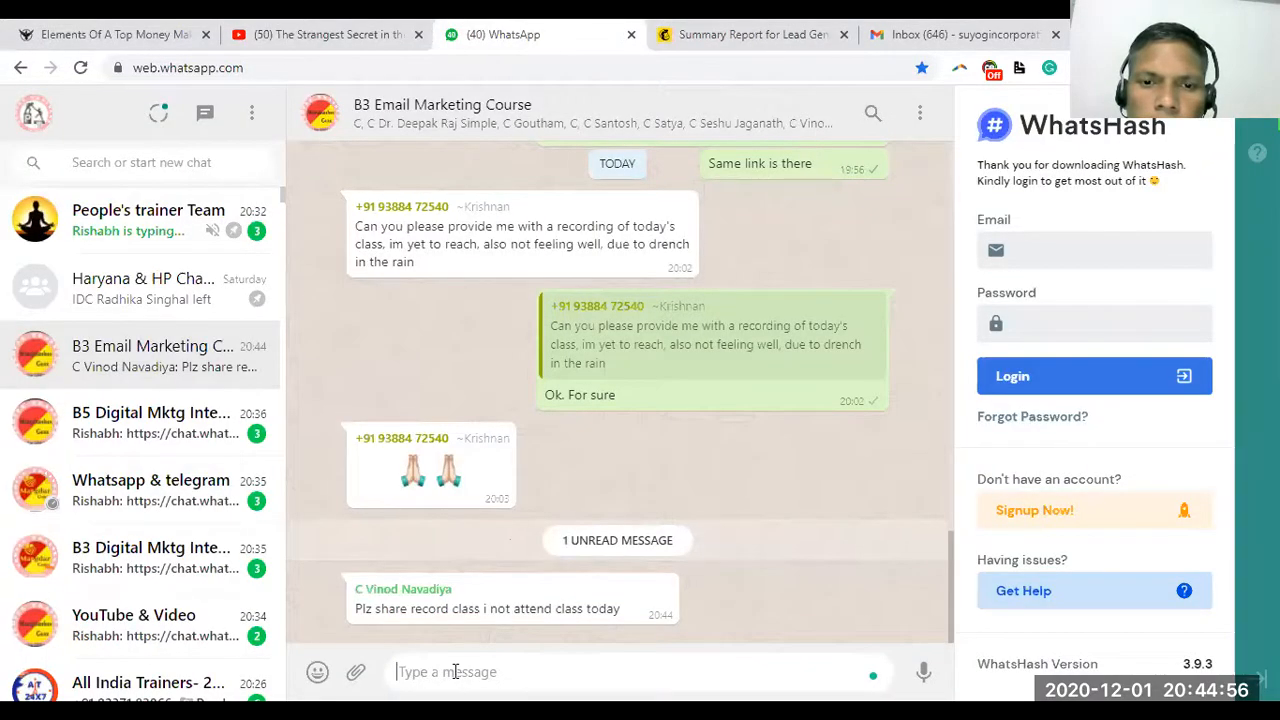
Post the landing-page link to the group, answer the member's recording request with a short acknowledgement, then return to Mailchimp
{"action": "type", "text": "https://mailchi.mp/4b7f8292d4b7/lead-generation-marketing-automation-18112020"}
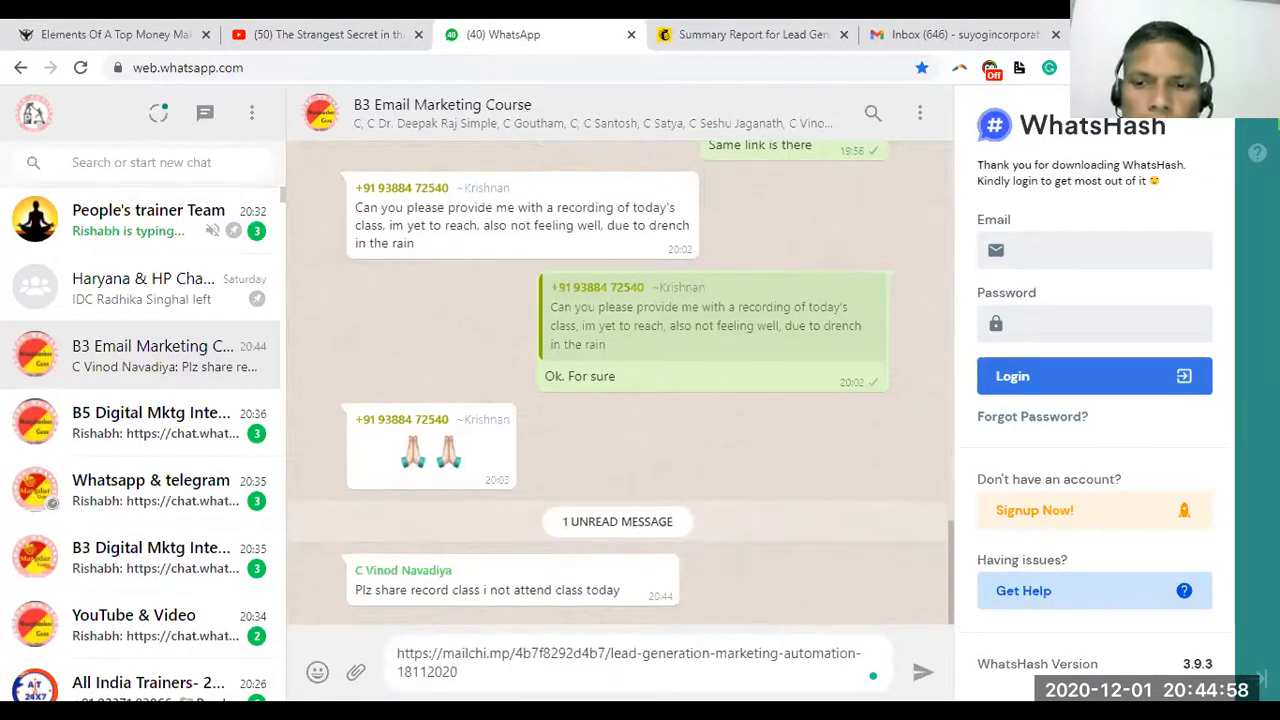
{"action": "left_click", "coordinate": [921, 675]}
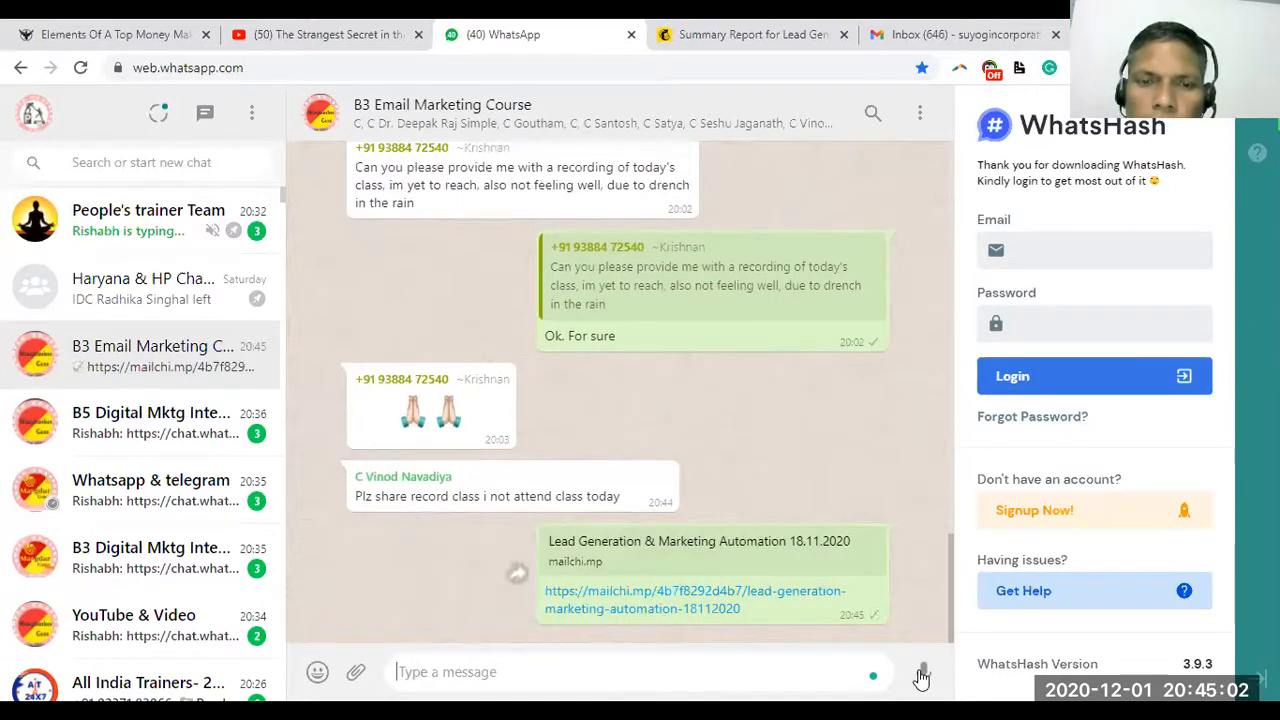
{"action": "left_click", "coordinate": [662, 478]}
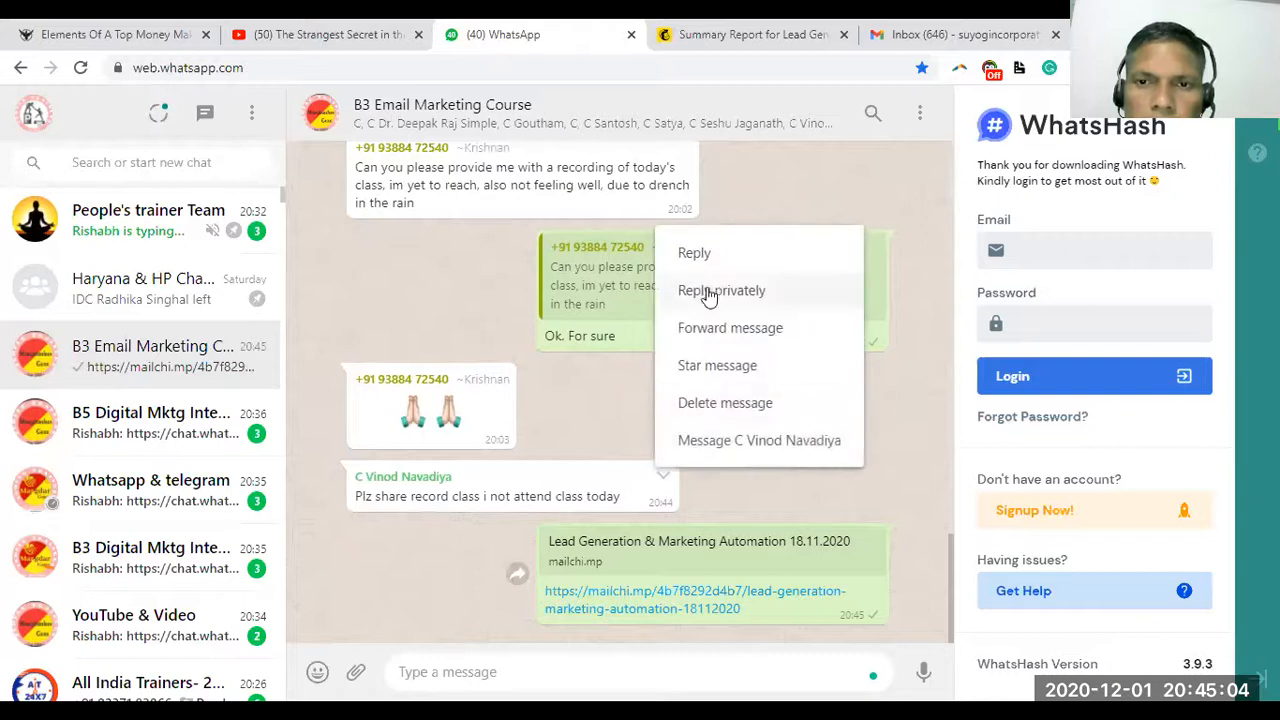
{"action": "left_click", "coordinate": [702, 256]}
{"action": "type", "text": "O"}
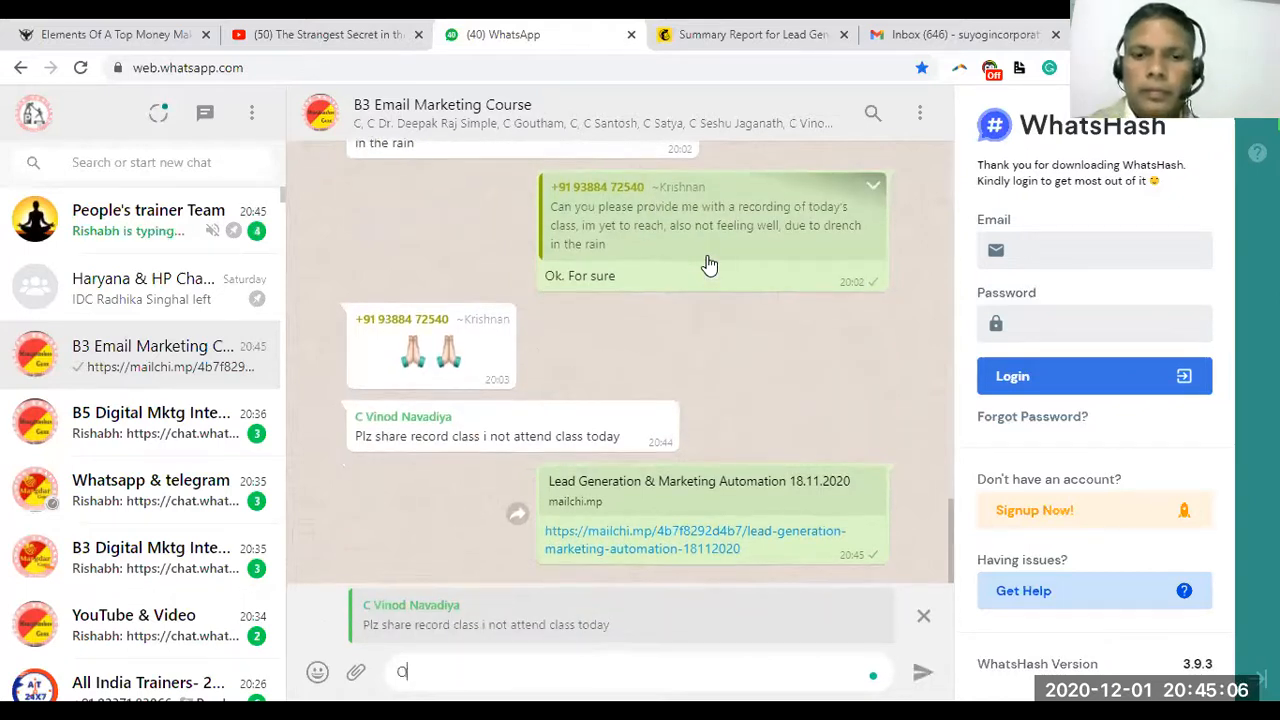
{"action": "type", "text": "k Vinod Ji."}
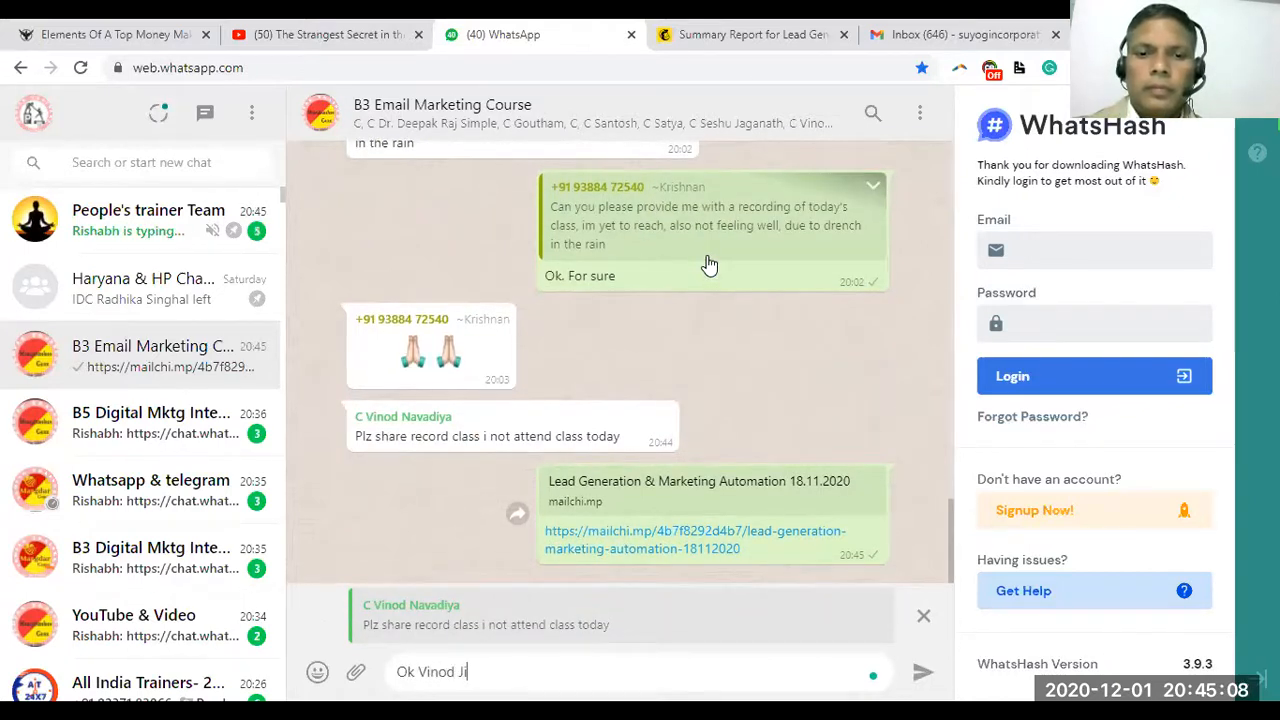
{"action": "key", "text": "Return"}
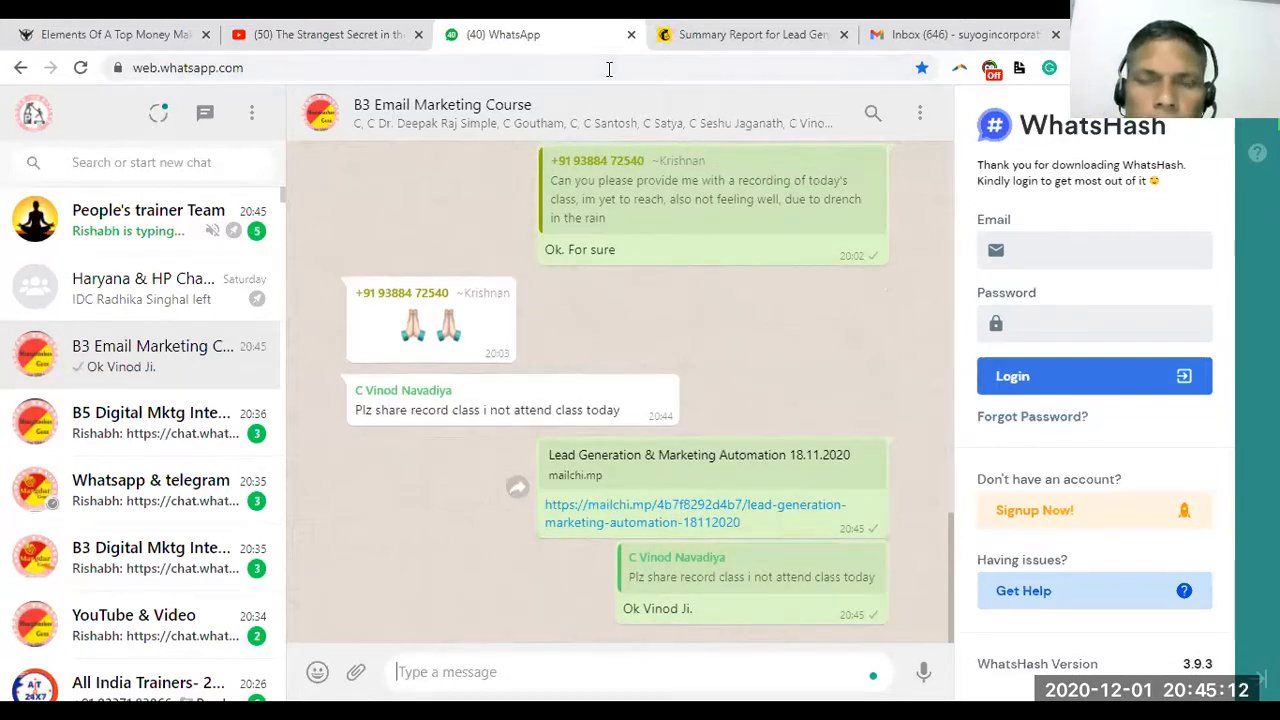
{"action": "left_click", "coordinate": [729, 35]}
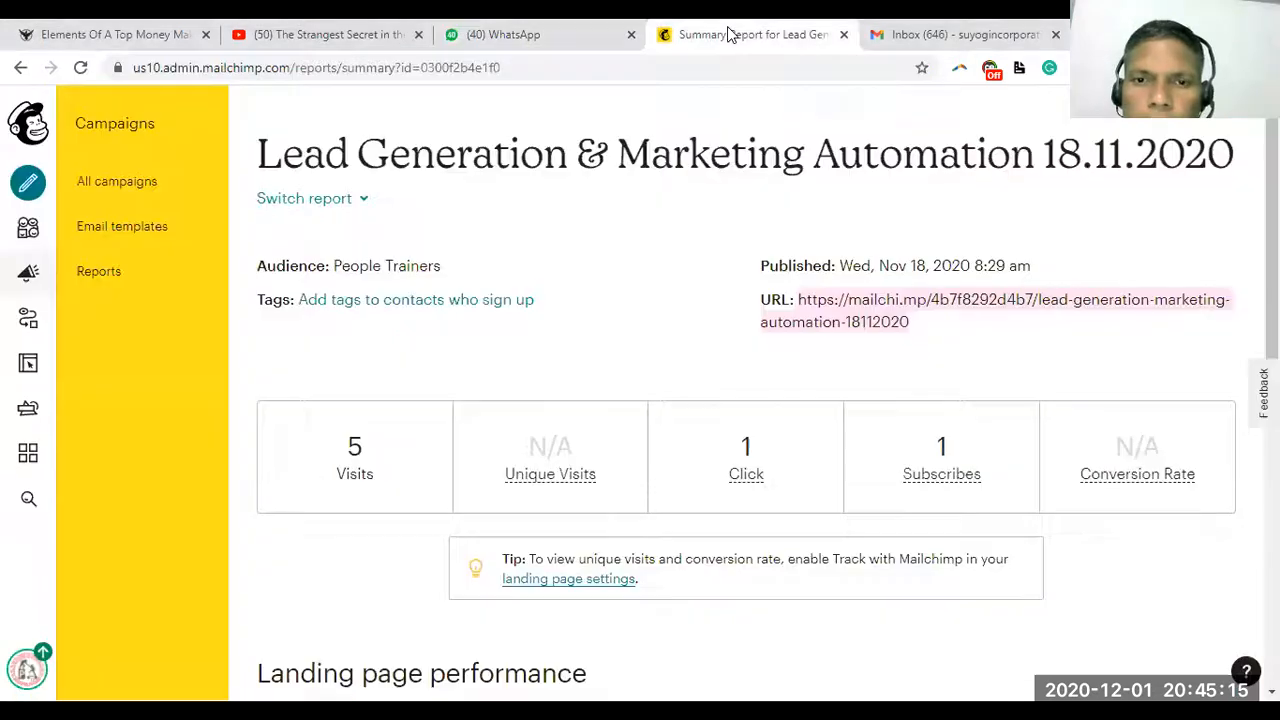
Reload the landing page report repeatedly until it shows 9 visits, 4 clicks and 5 subscribes
{"action": "left_click", "coordinate": [551, 66]}
{"action": "key", "text": "Return"}
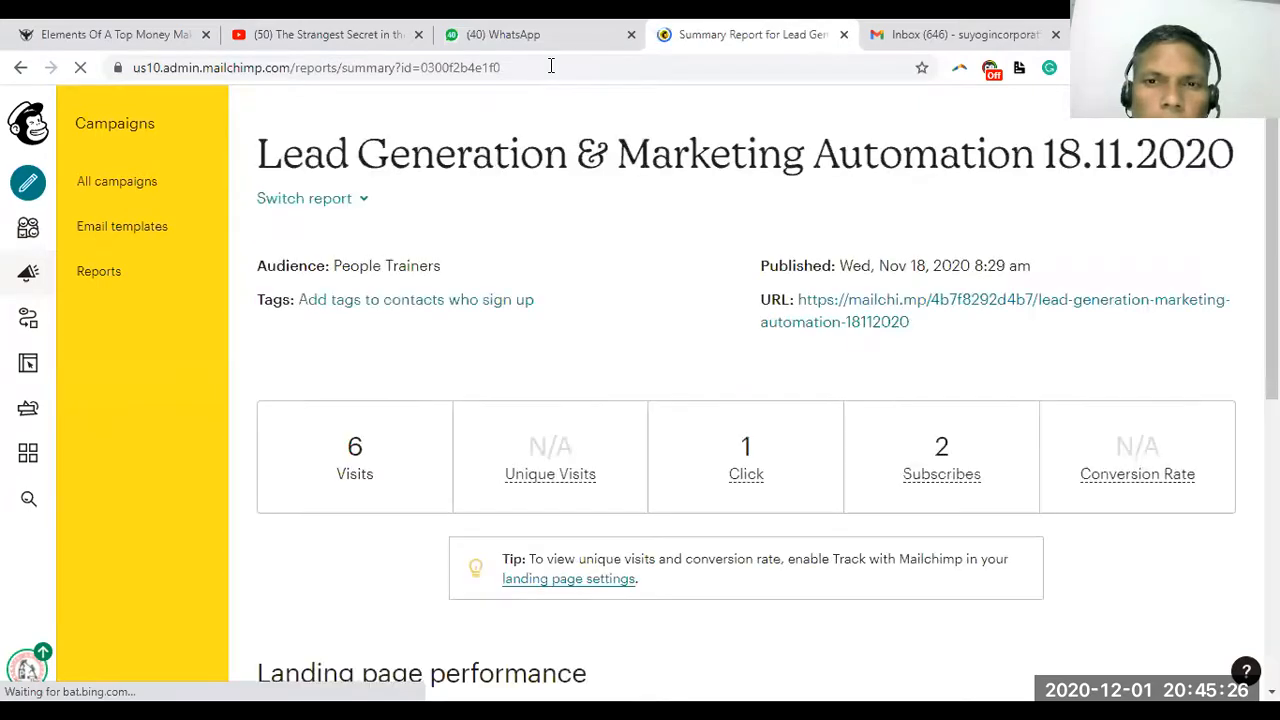
{"action": "mouse_move", "coordinate": [895, 475]}
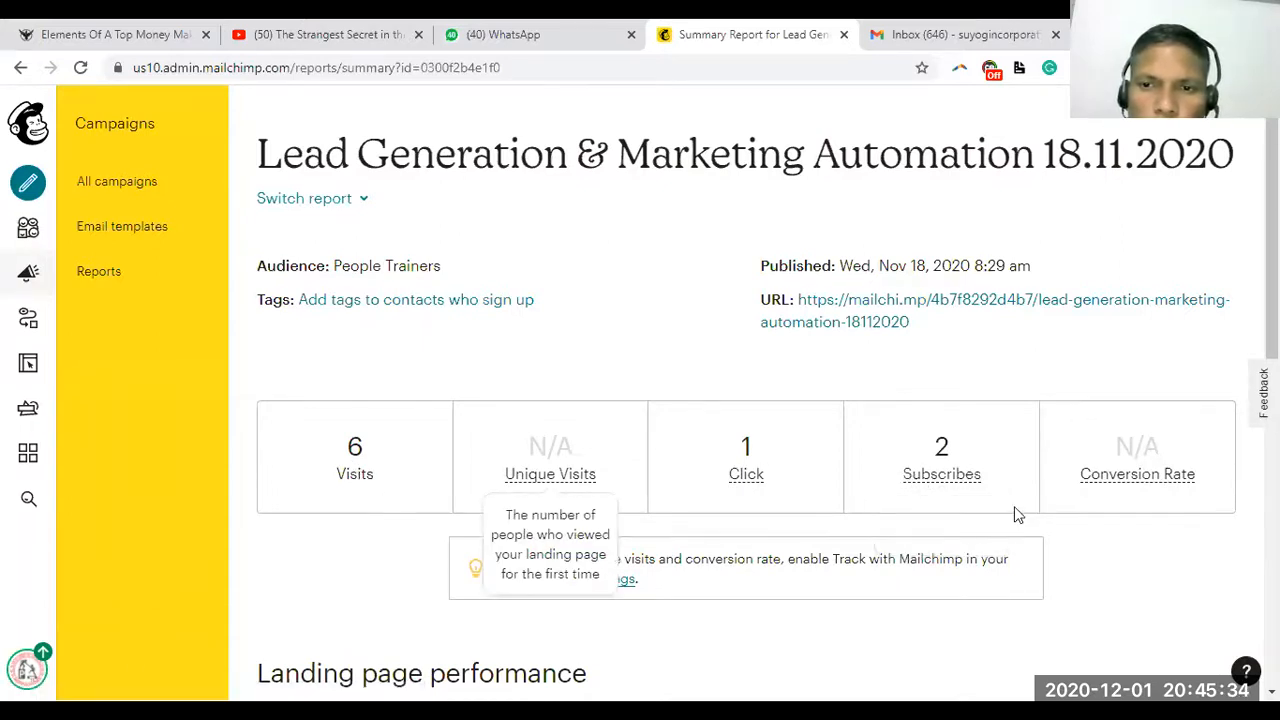
{"action": "mouse_move", "coordinate": [955, 482]}
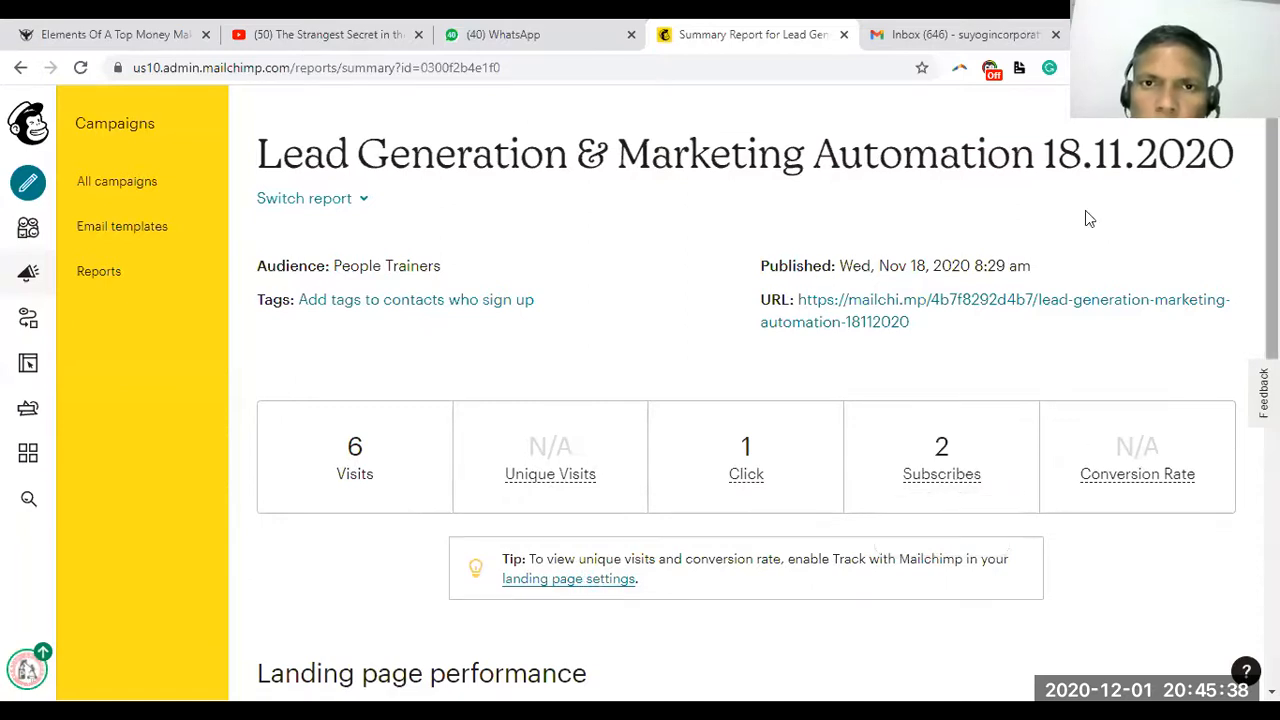
{"action": "left_click", "coordinate": [537, 67]}
{"action": "key", "text": "Return"}
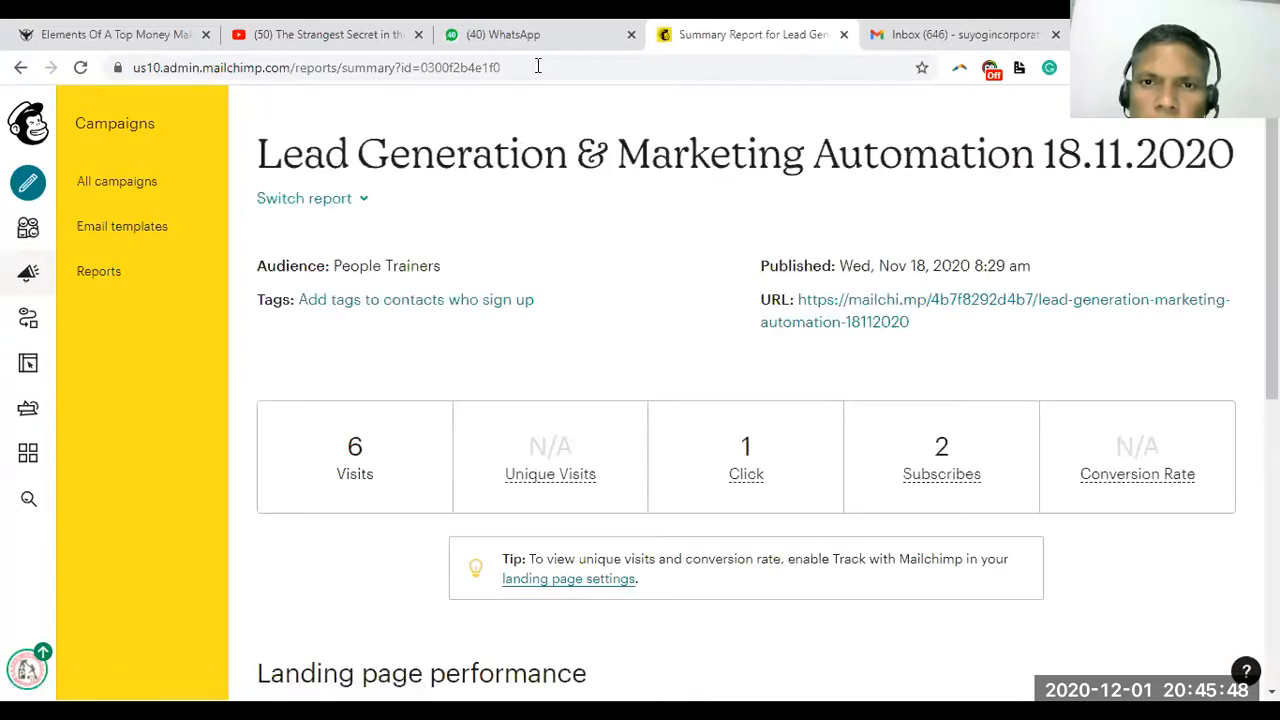
{"action": "left_click", "coordinate": [537, 66]}
{"action": "key", "text": "Return"}
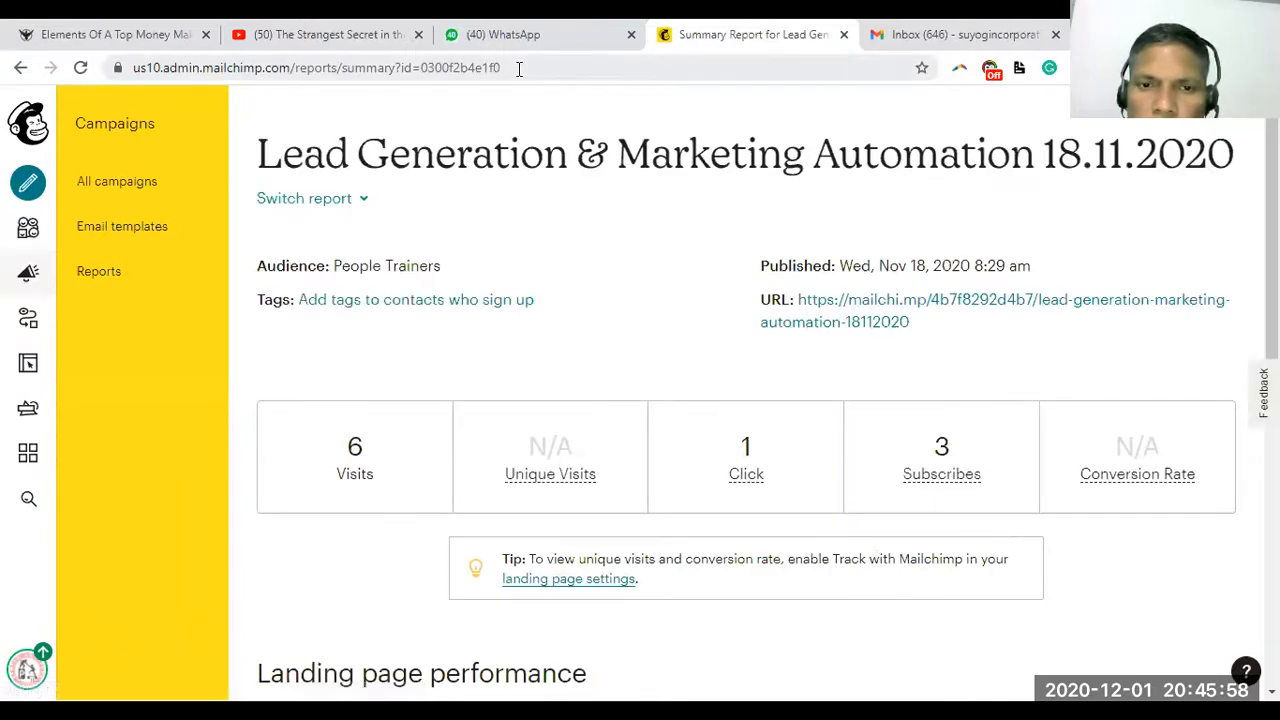
{"action": "left_click", "coordinate": [521, 67]}
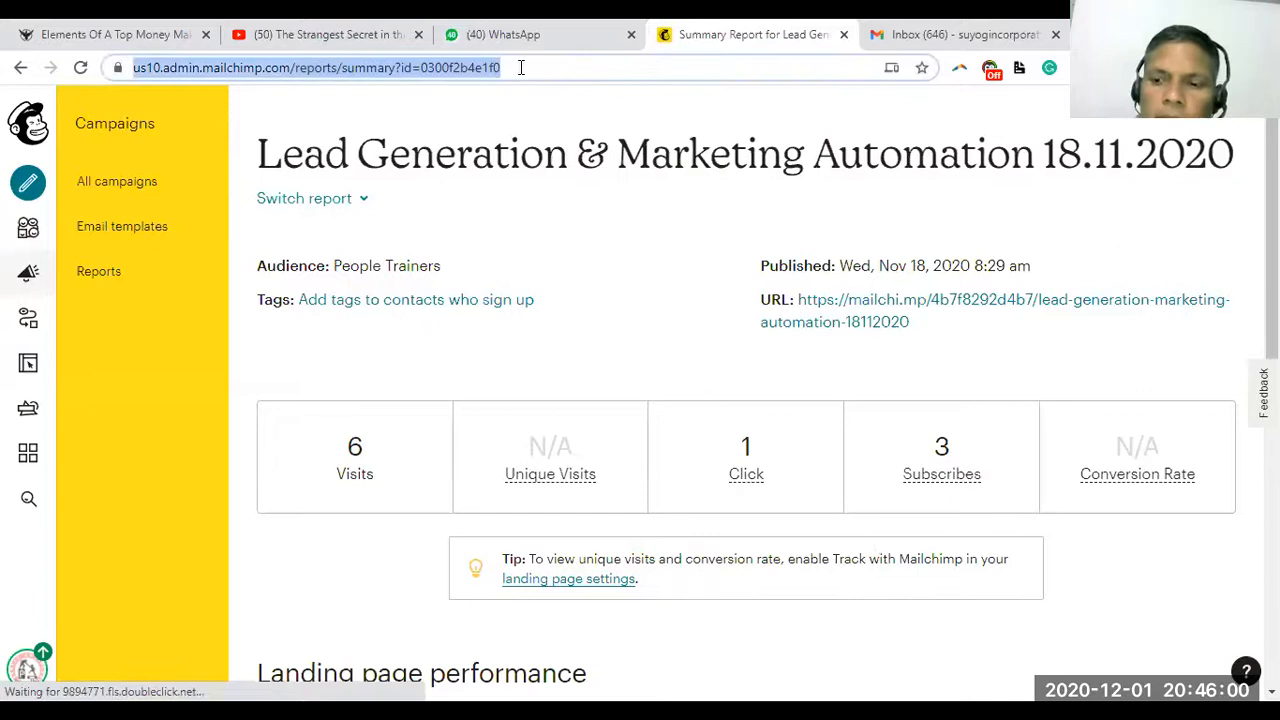
{"action": "key", "text": "Return"}
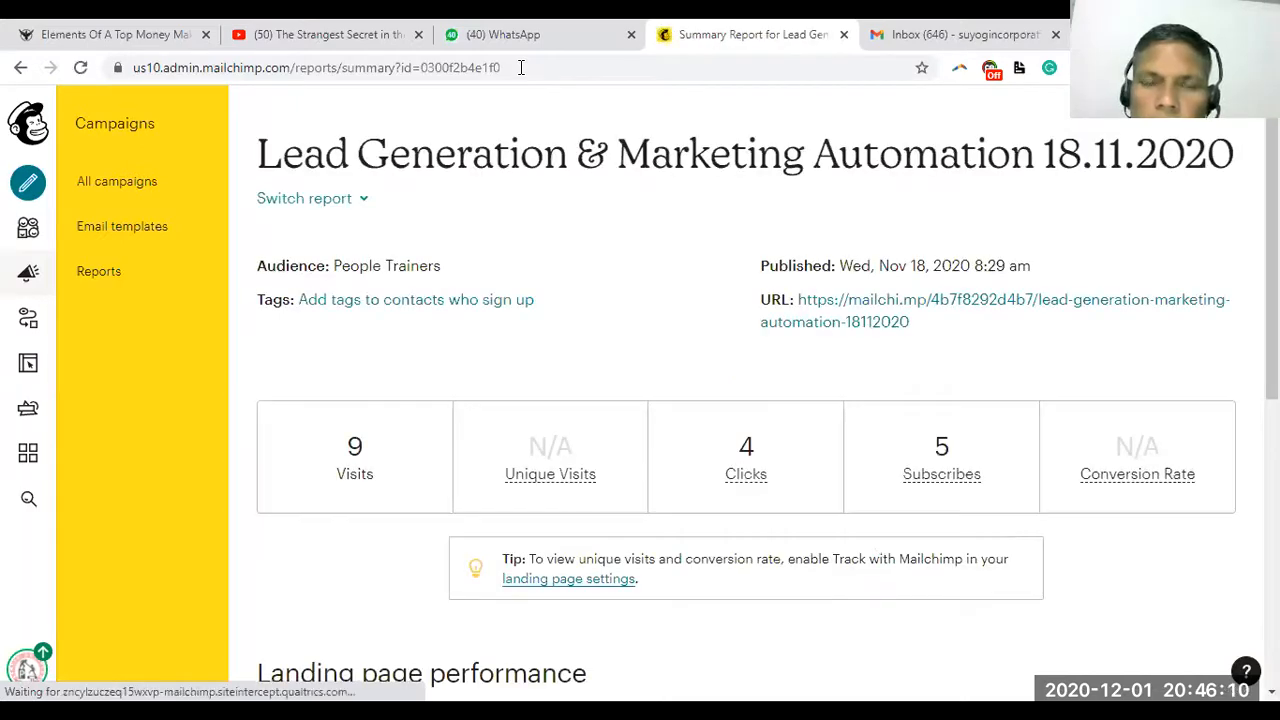
{"action": "left_click", "coordinate": [521, 67]}
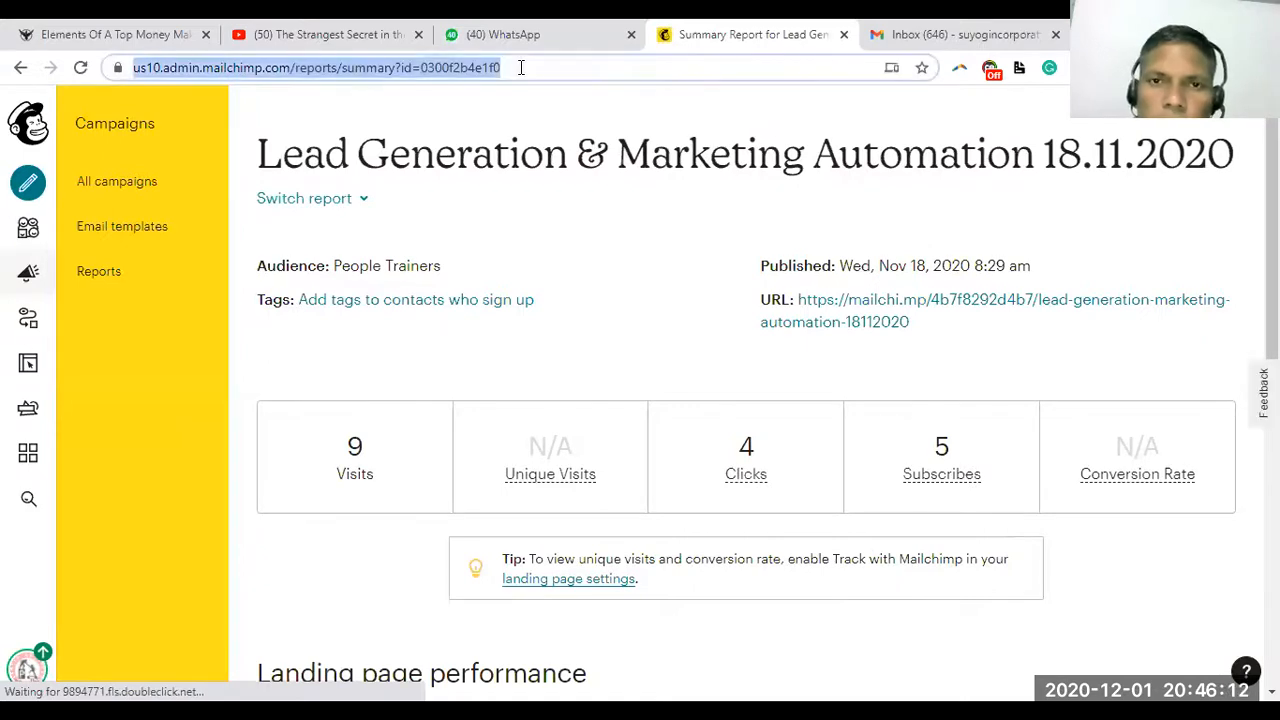
{"action": "key", "text": "Return"}
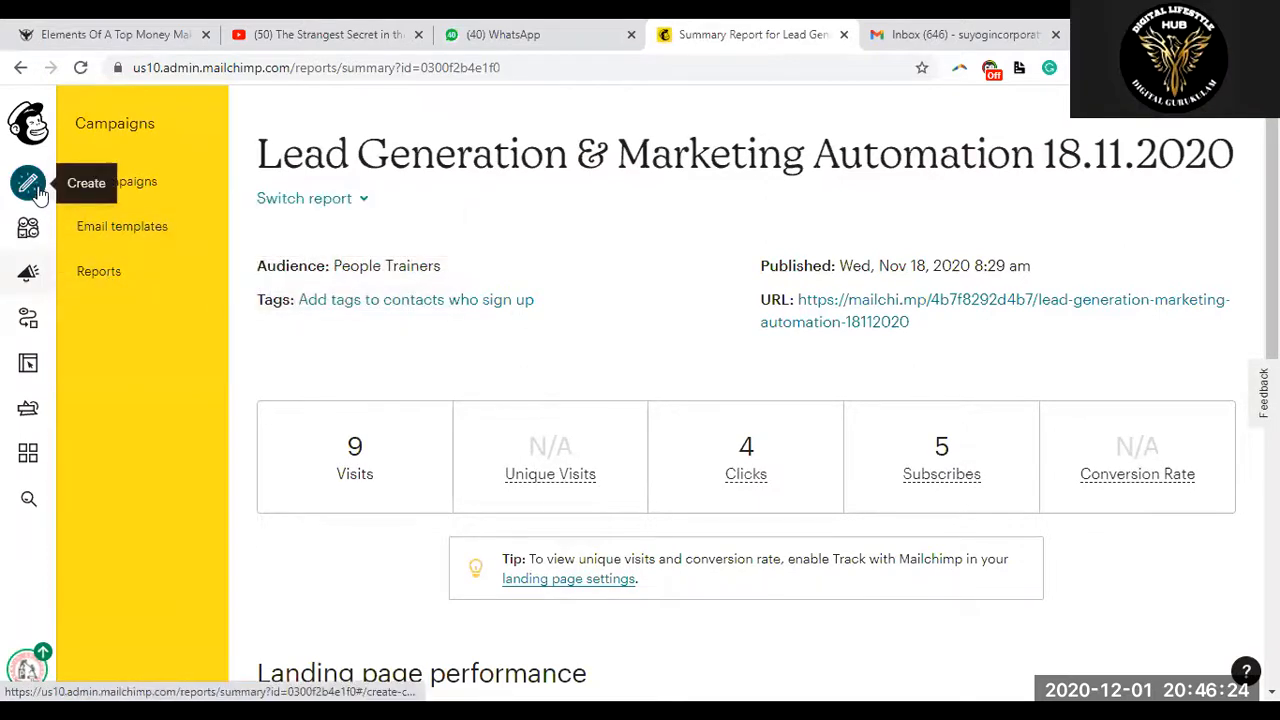
Check the People Trainers audience dashboard, now at 476 contacts, then go to All campaigns
{"action": "left_click", "coordinate": [28, 229]}
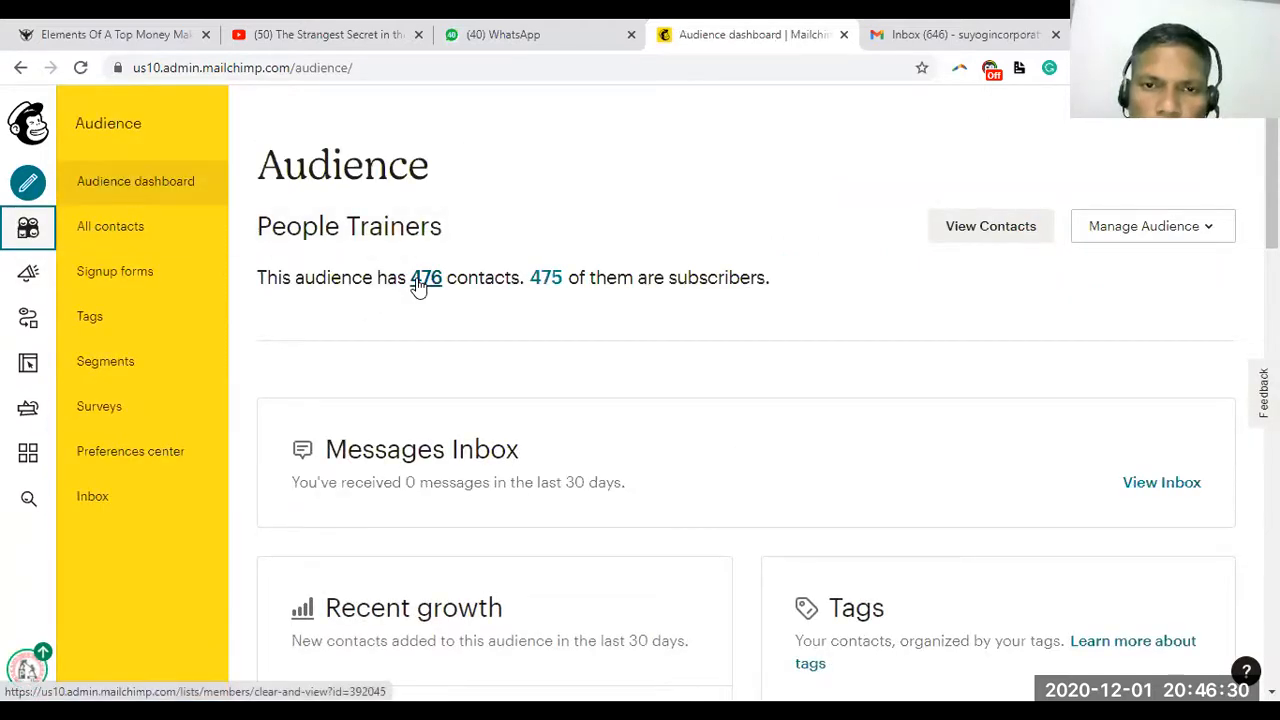
{"action": "left_click", "coordinate": [540, 284]}
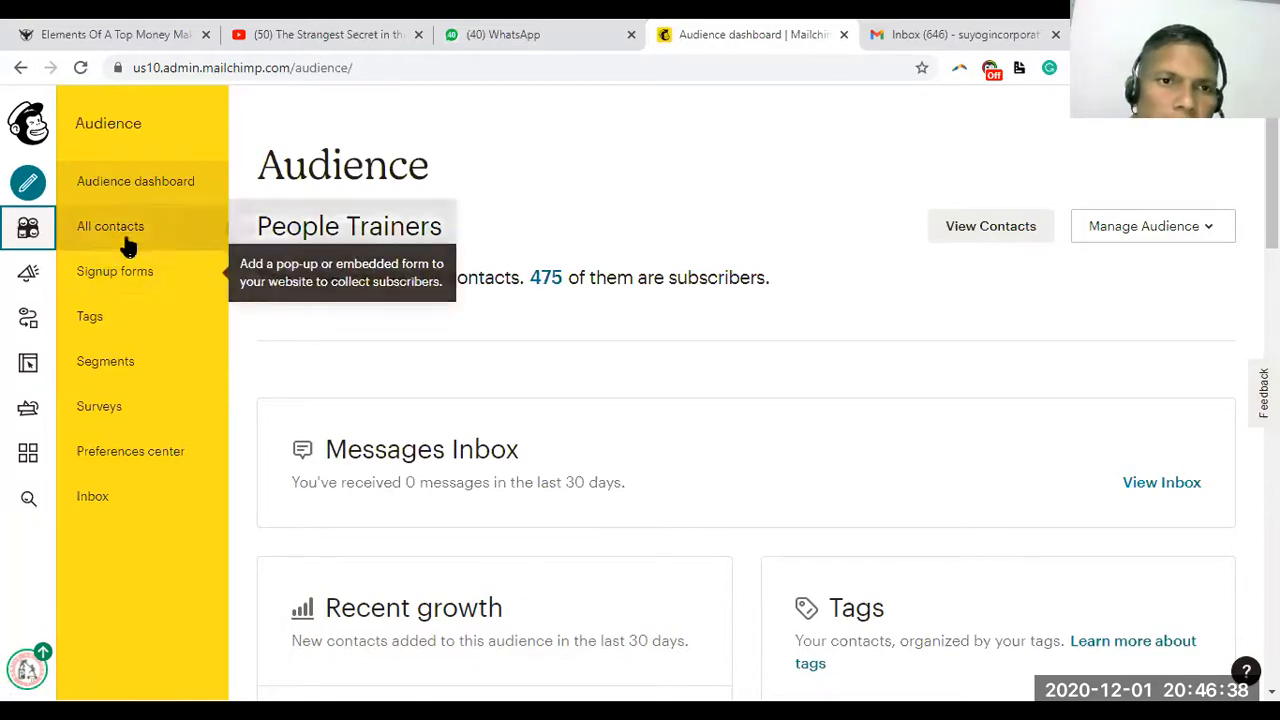
{"action": "left_click", "coordinate": [36, 276]}
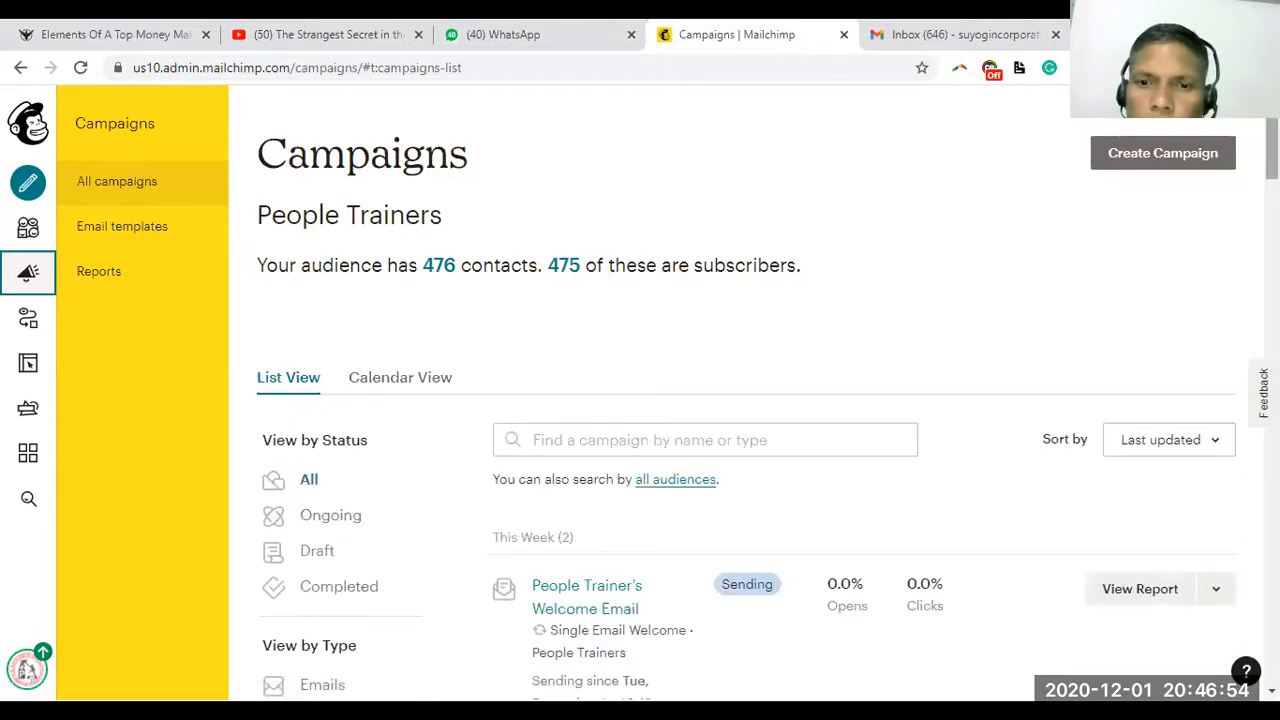
{"action": "scroll", "coordinate": [740, 400], "scroll_direction": "down", "scroll_amount": 3}
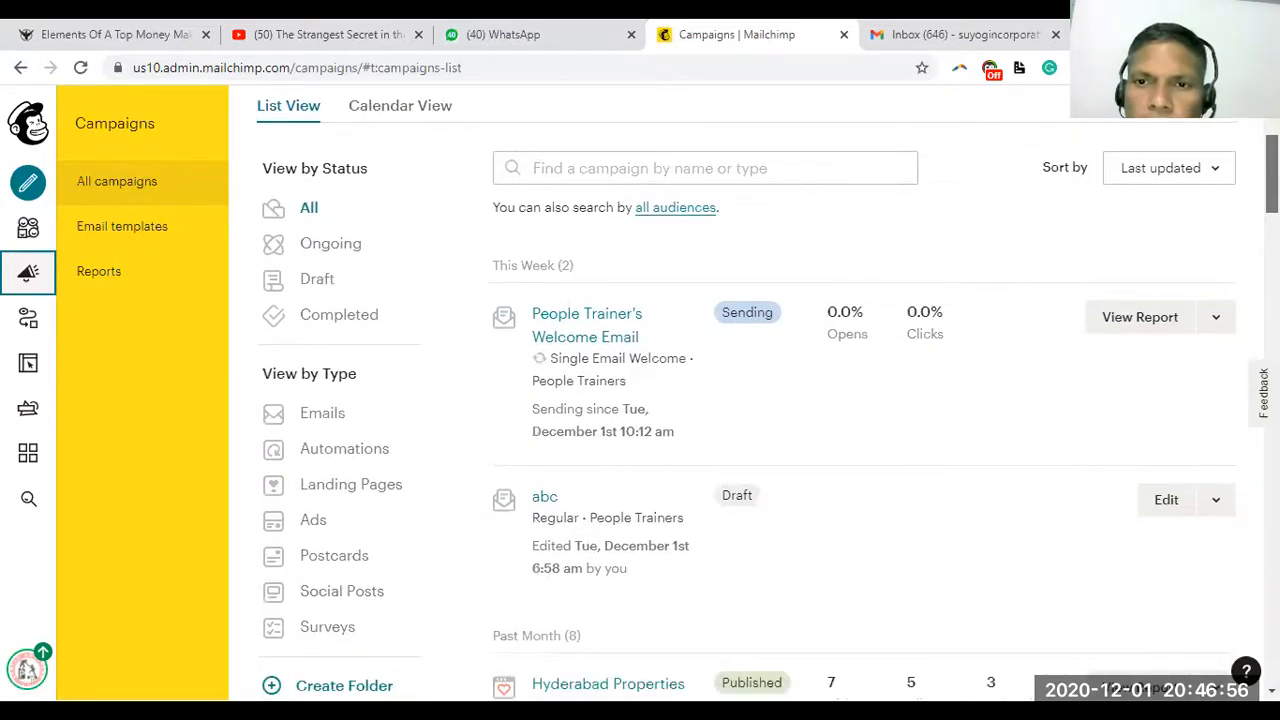
{"action": "scroll", "coordinate": [1152, 186], "scroll_direction": "down", "scroll_amount": 1}
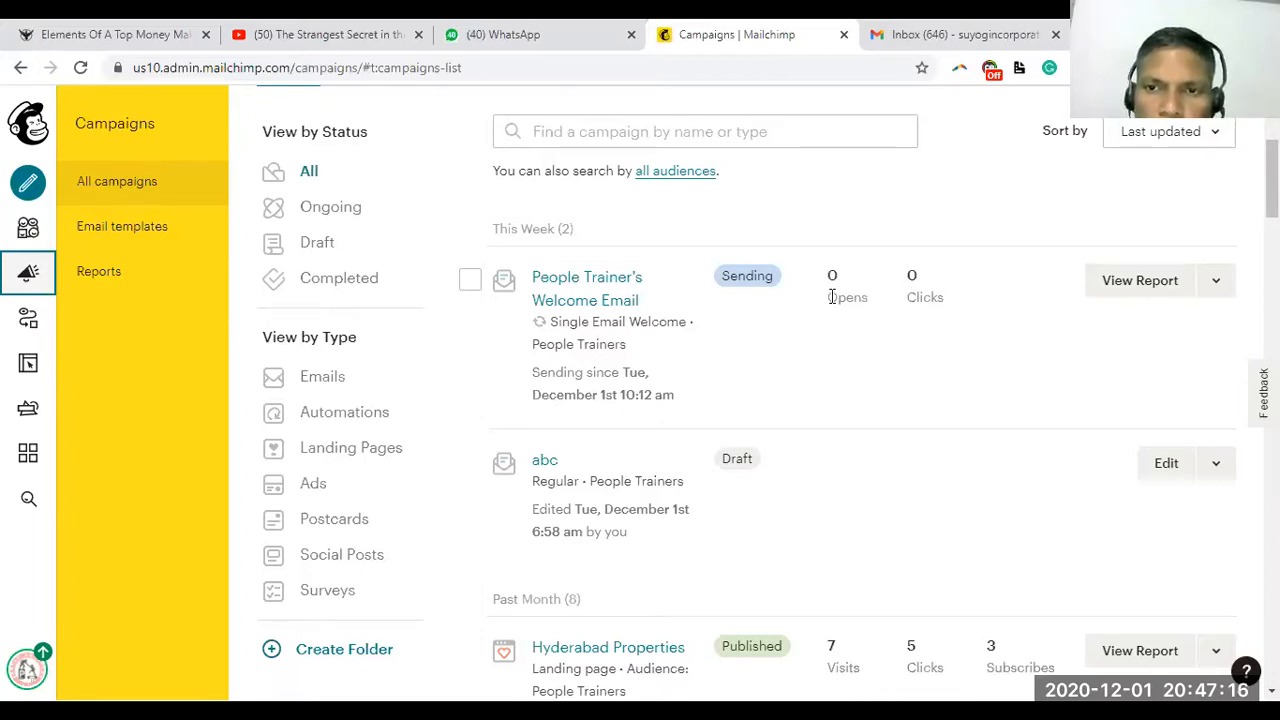
{"action": "left_click_drag", "start_coordinate": [828, 297], "coordinate": [943, 312]}
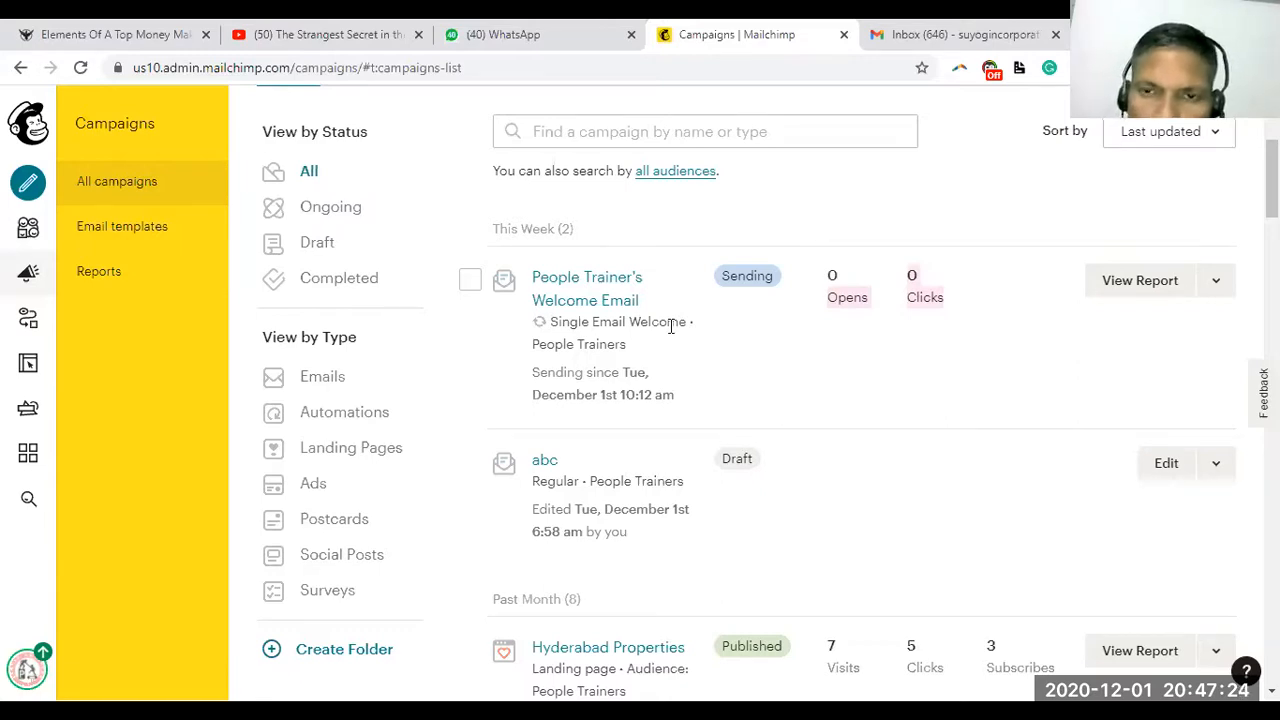
{"action": "left_click", "coordinate": [756, 370]}
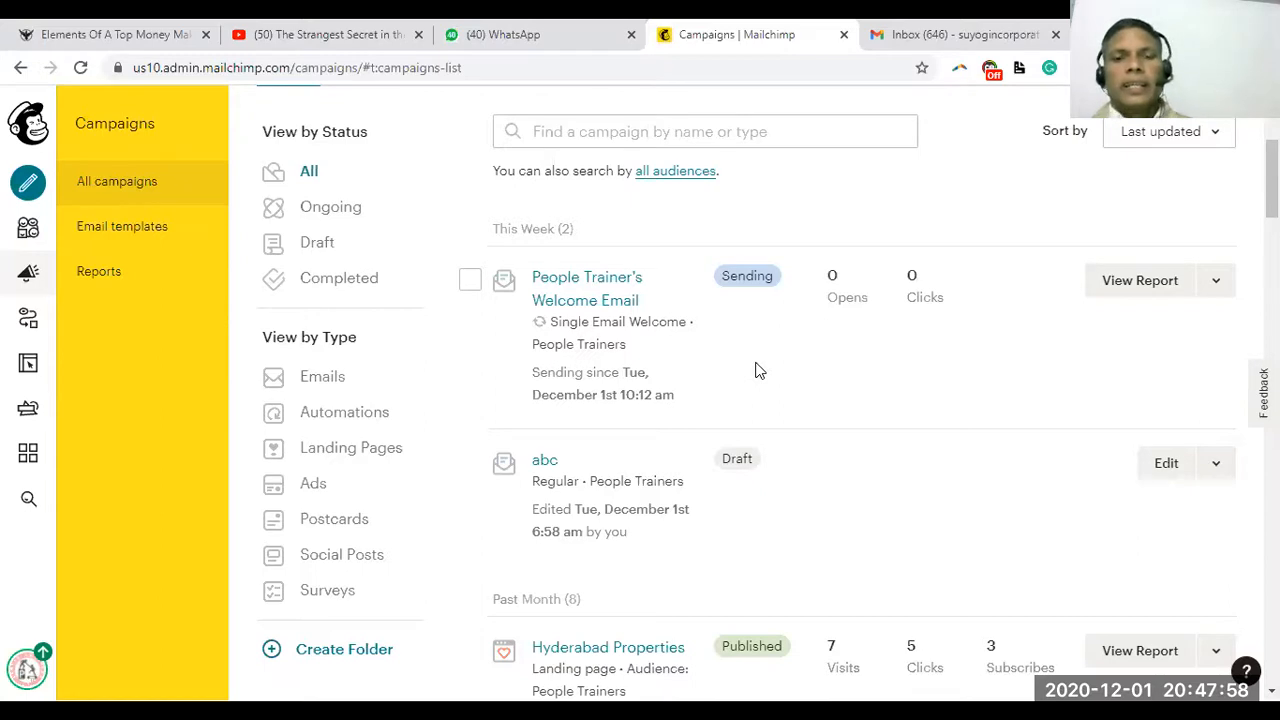
Open the People Trainers list of all 476 contacts and scroll down through it
{"action": "left_click", "coordinate": [27, 273]}
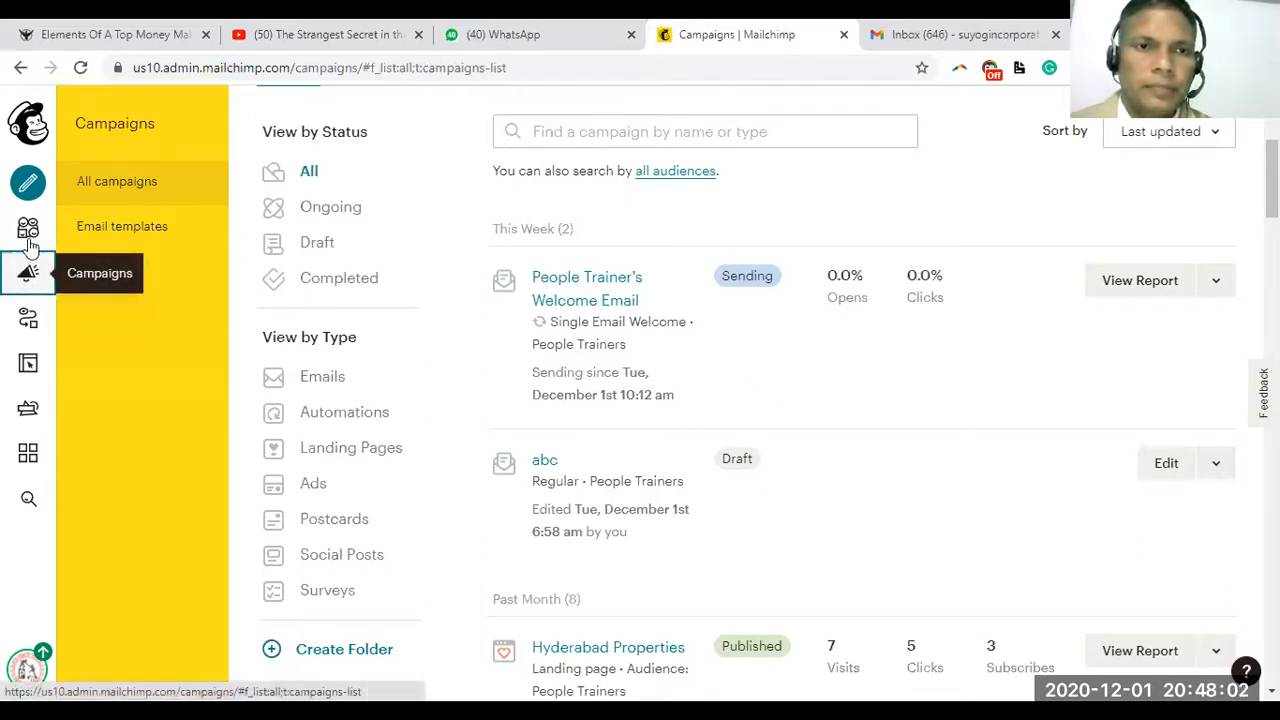
{"action": "left_click", "coordinate": [27, 228]}
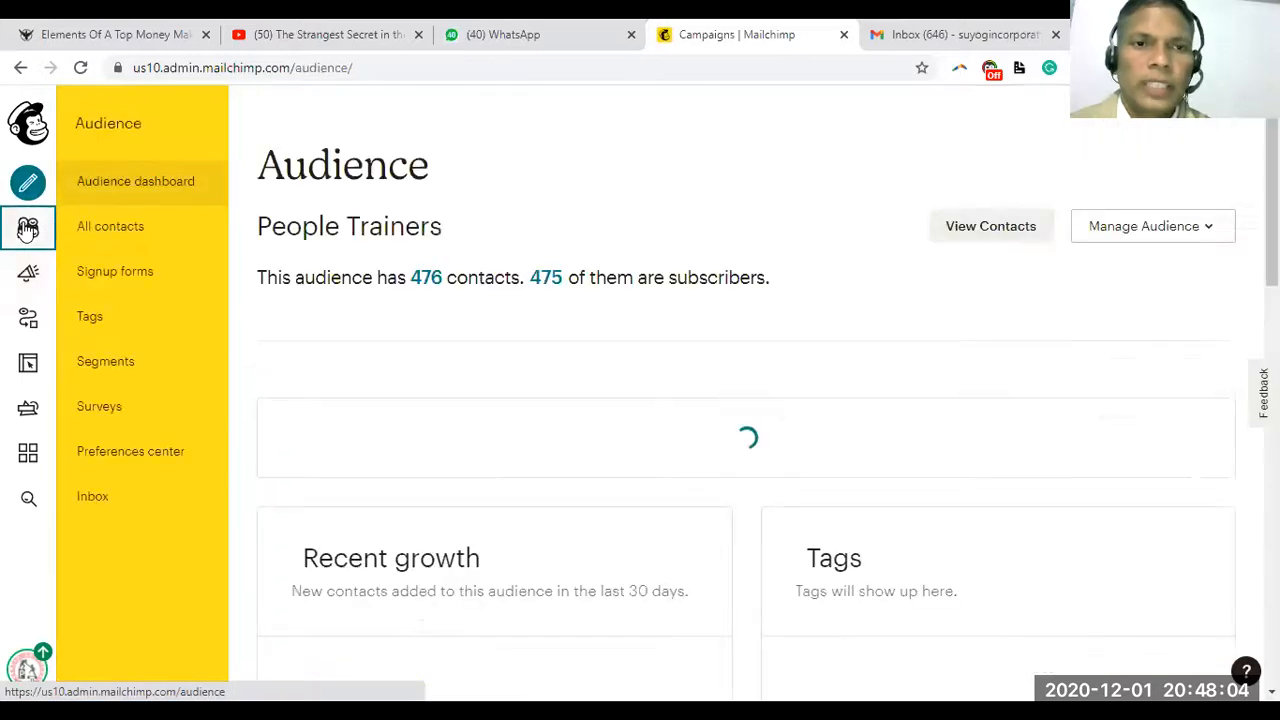
{"action": "left_click", "coordinate": [424, 280]}
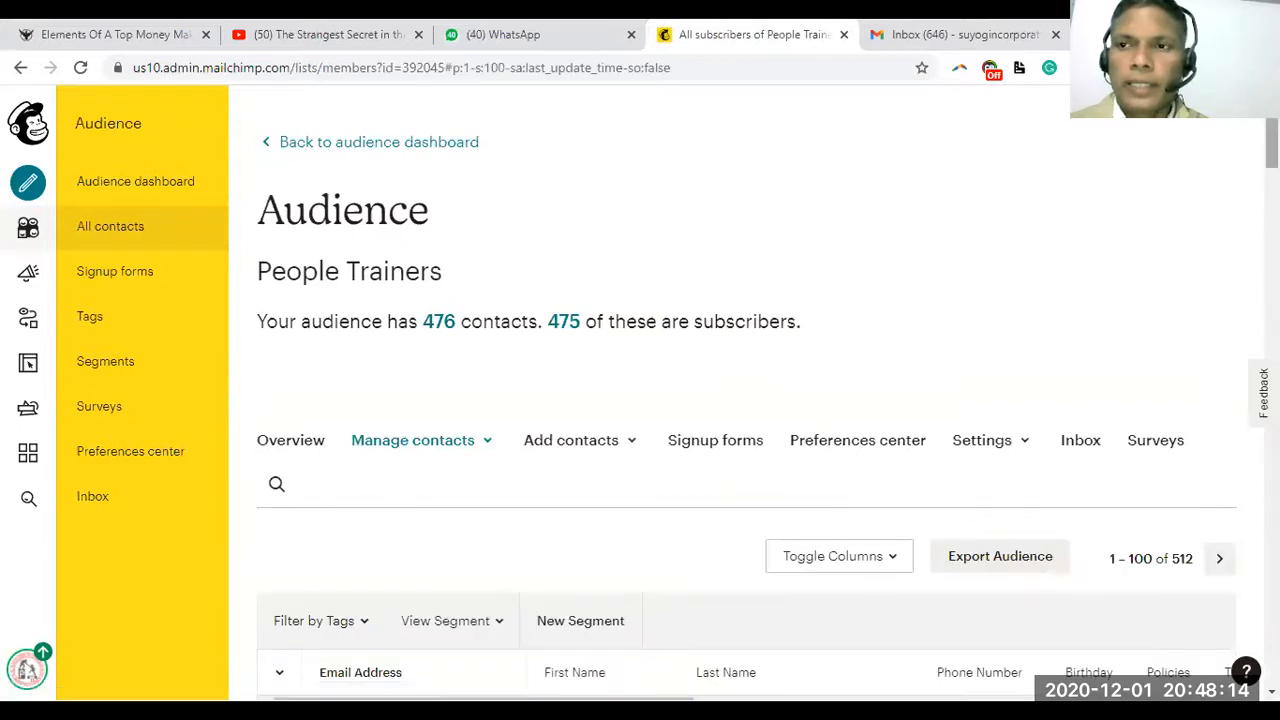
{"action": "scroll", "coordinate": [746, 400], "scroll_direction": "down", "scroll_amount": 2}
{"action": "scroll", "coordinate": [746, 400], "scroll_direction": "down", "scroll_amount": 1}
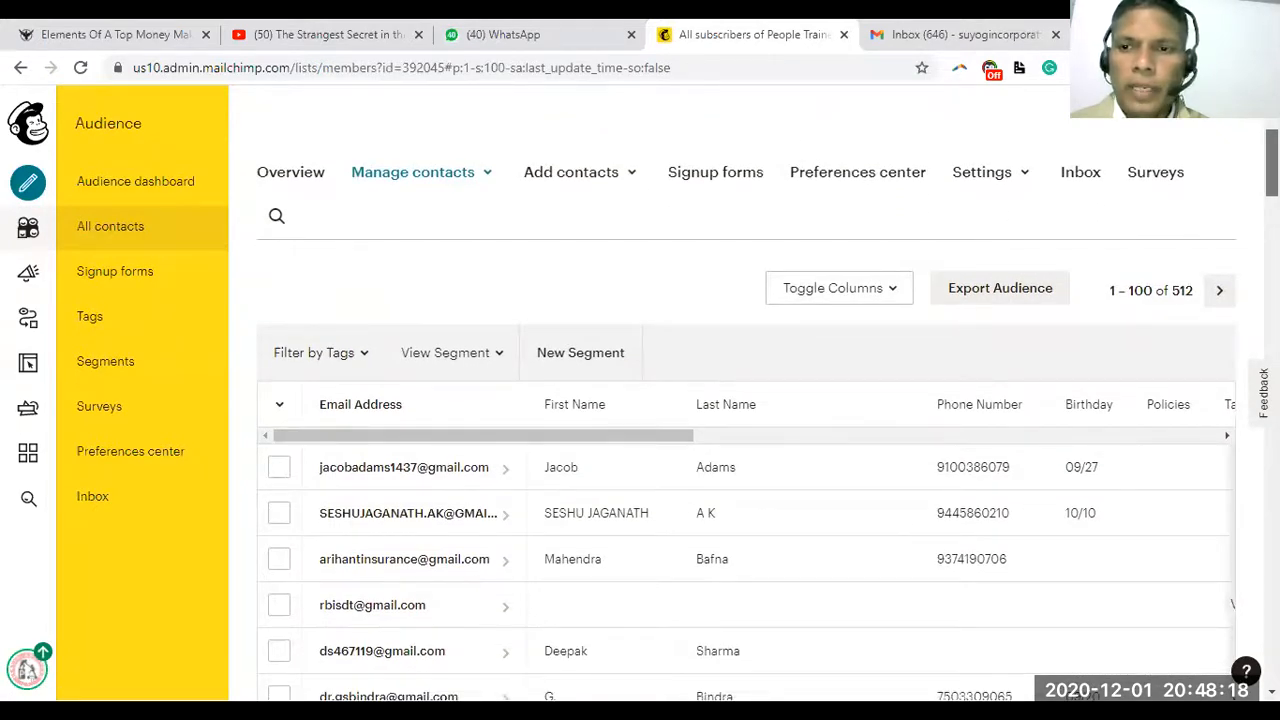
{"action": "scroll", "coordinate": [768, 415], "scroll_direction": "down", "scroll_amount": 1}
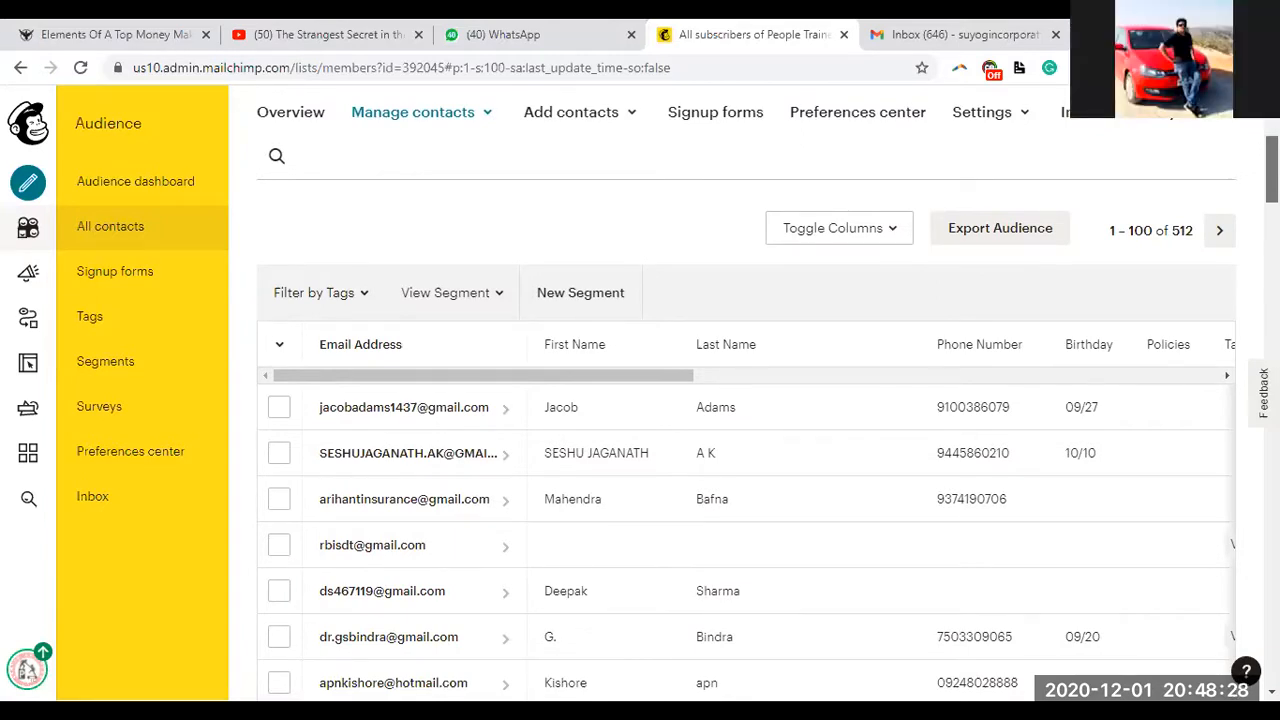
{"action": "scroll", "coordinate": [746, 404], "scroll_direction": "down", "scroll_amount": 1}
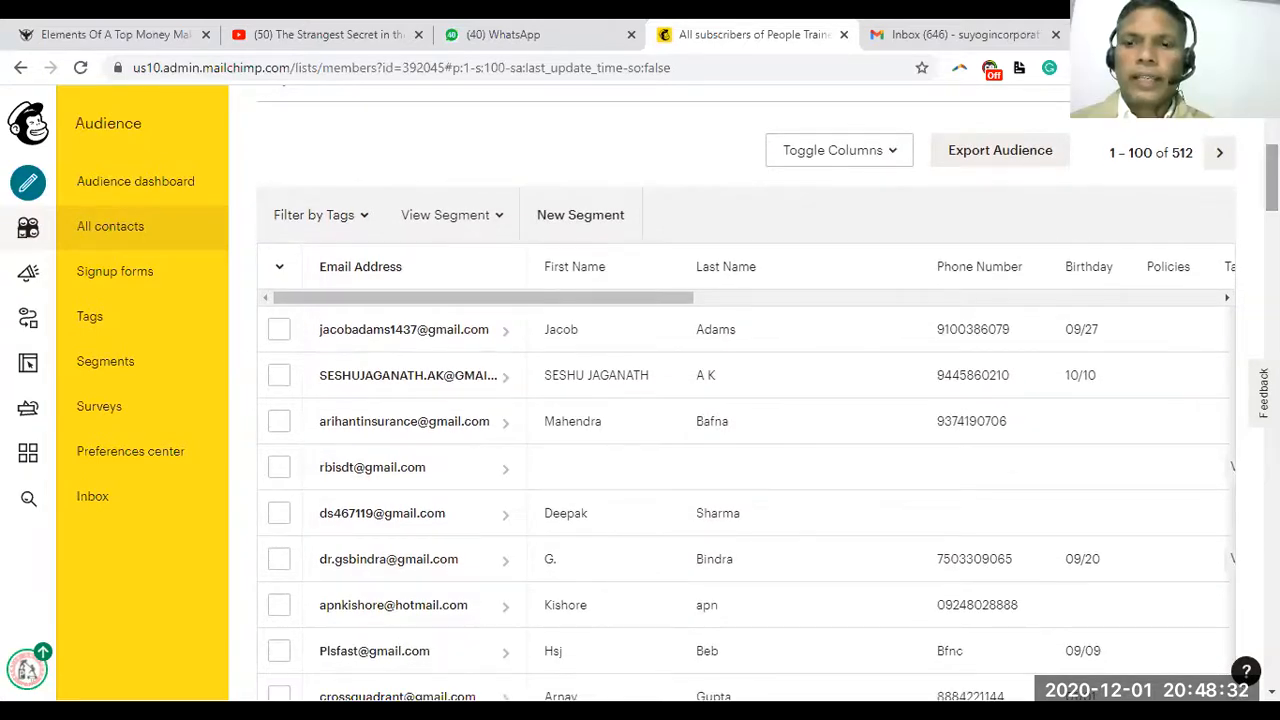
Scroll the contacts table sideways to reveal the Phone Number, Birthday and Tags columns
{"action": "left_click_drag", "start_coordinate": [603, 297], "coordinate": [1093, 308]}
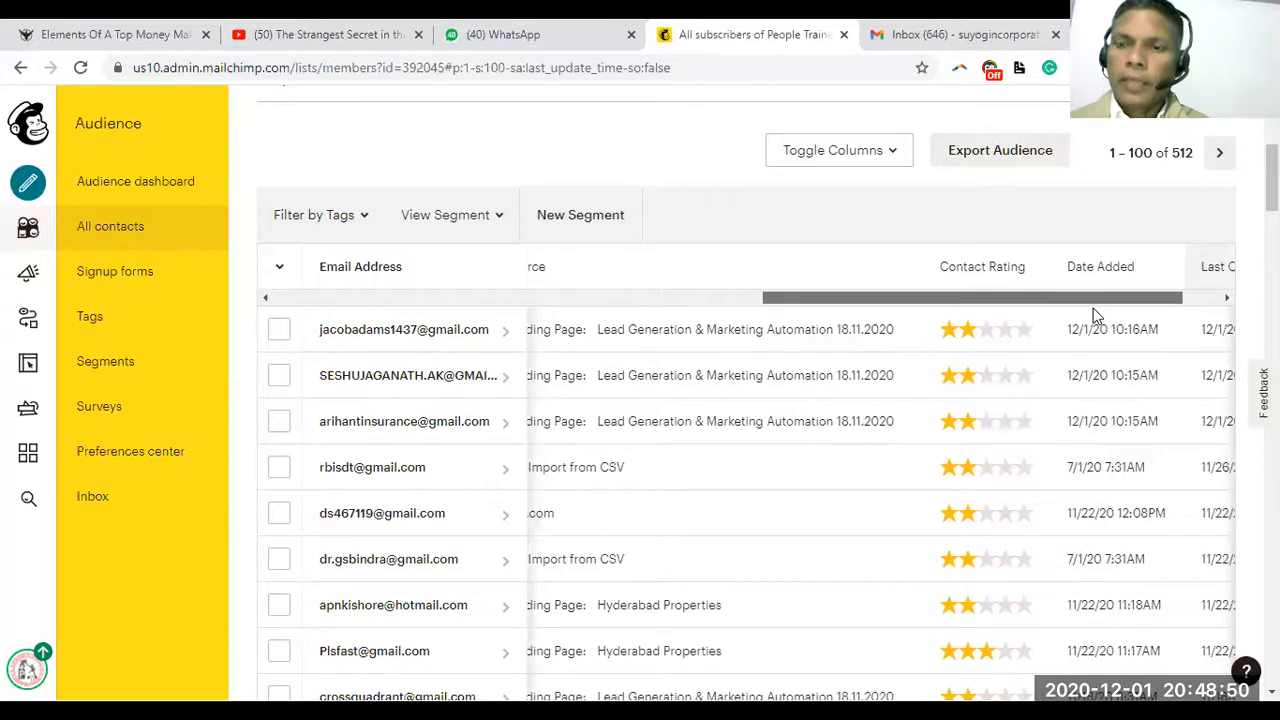
{"action": "left_click_drag", "start_coordinate": [1093, 308], "coordinate": [1134, 318]}
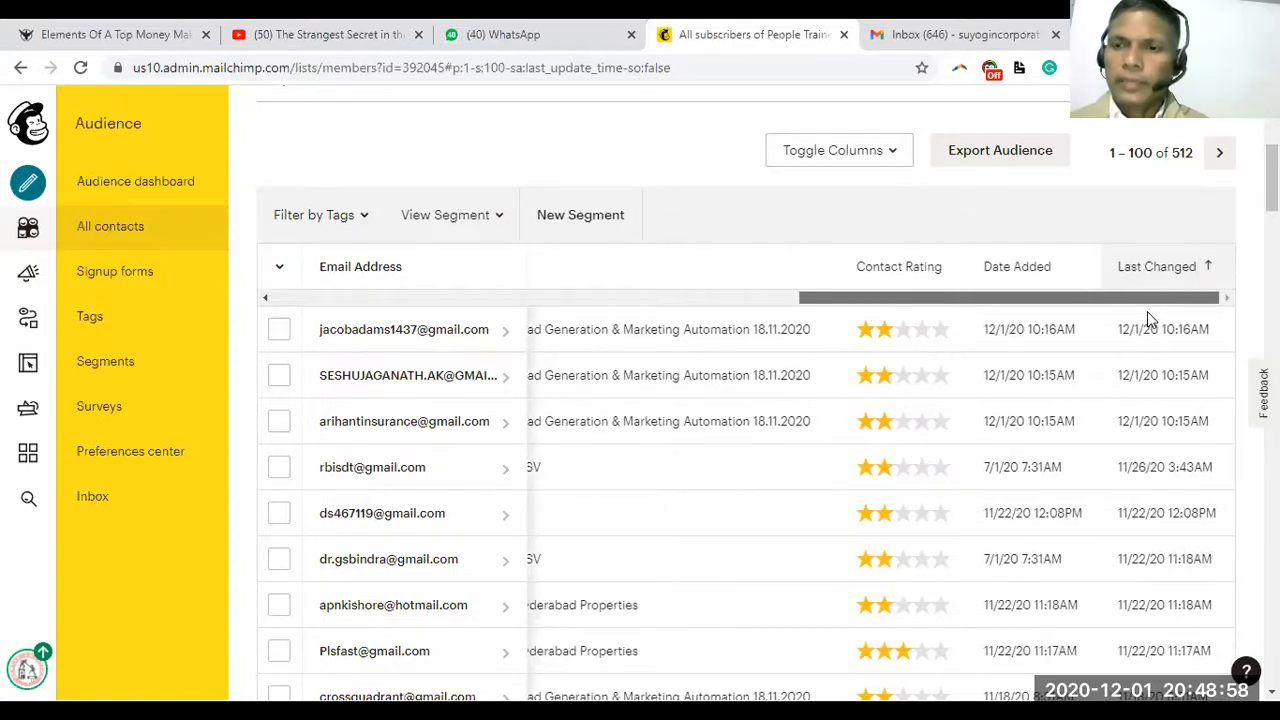
{"action": "scroll", "coordinate": [1134, 313], "scroll_direction": "left", "scroll_amount": 3}
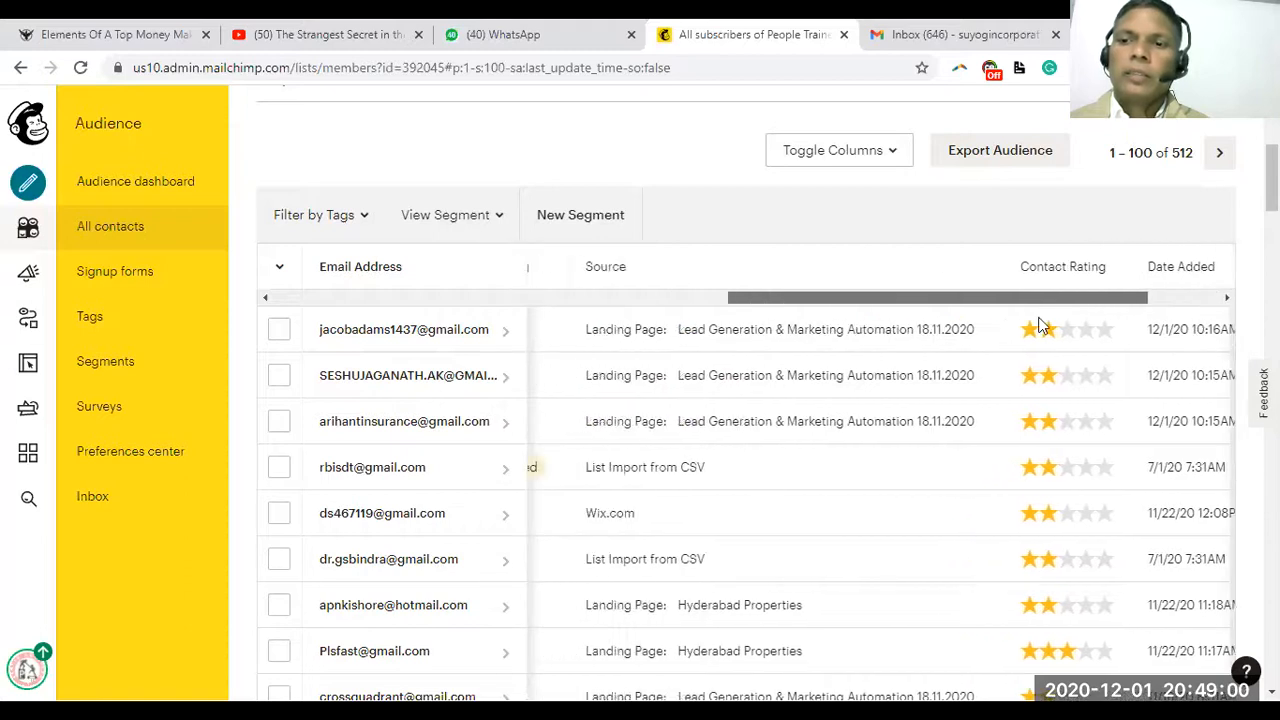
{"action": "scroll", "coordinate": [1040, 325], "scroll_direction": "left", "scroll_amount": 10}
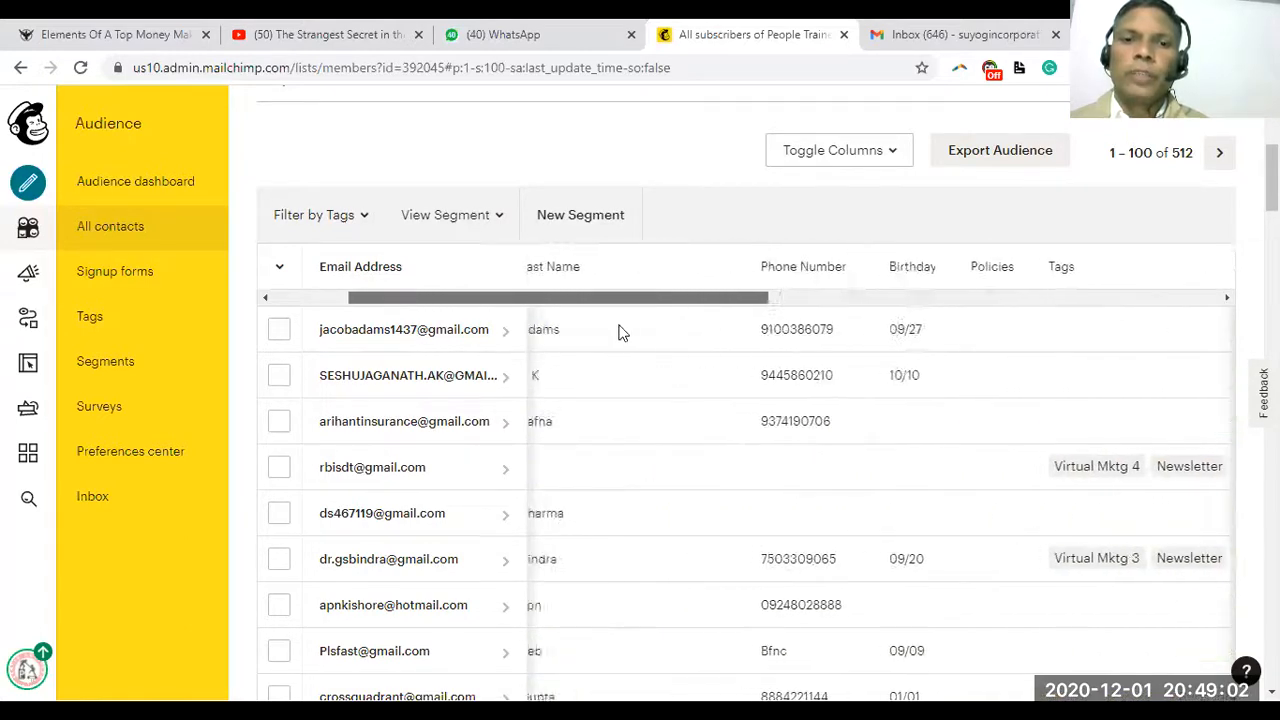
{"action": "scroll", "coordinate": [618, 333], "scroll_direction": "left", "scroll_amount": 3}
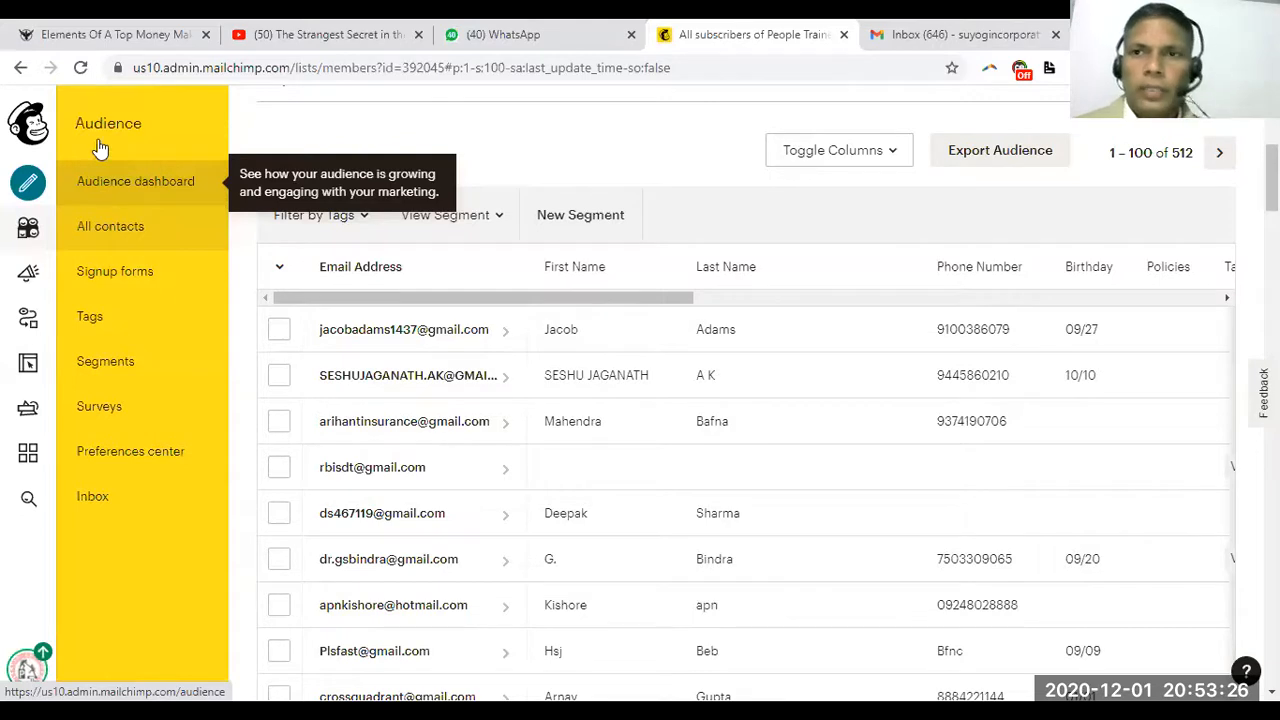
Switch to Gmail and reload the inbox
{"action": "left_click", "coordinate": [1010, 28]}
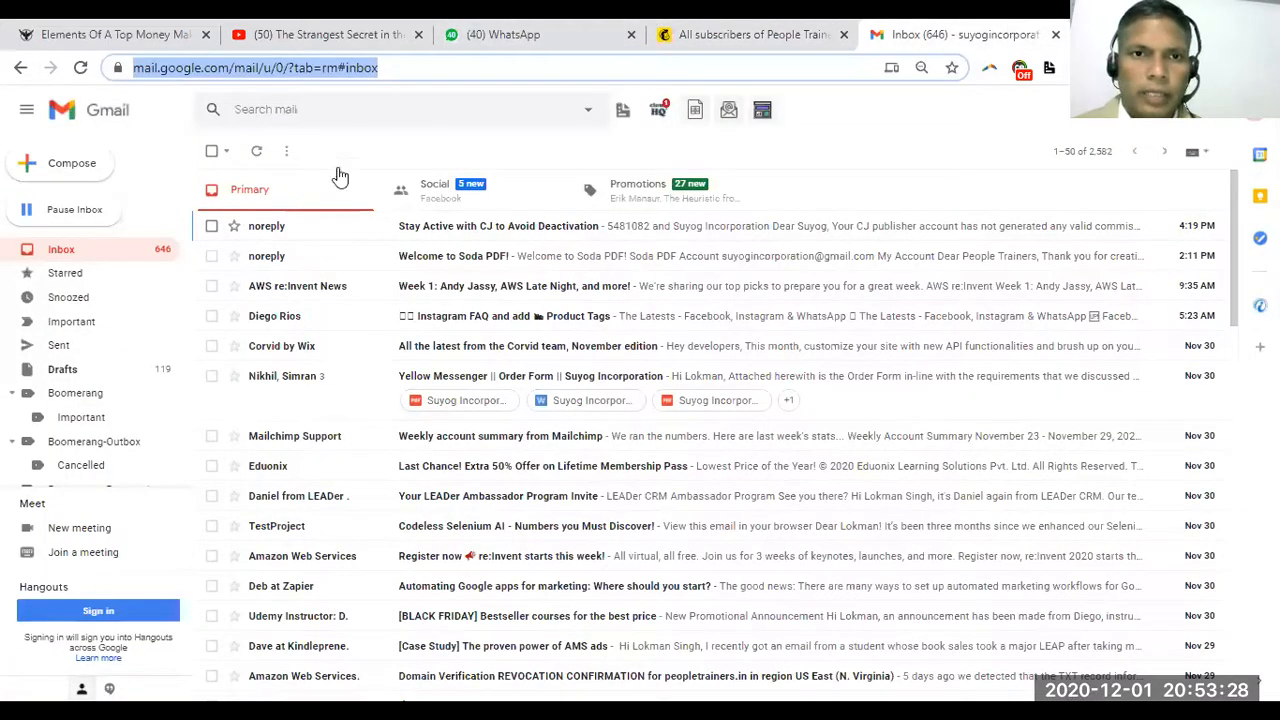
{"action": "left_click", "coordinate": [400, 68]}
{"action": "key", "text": "Return"}
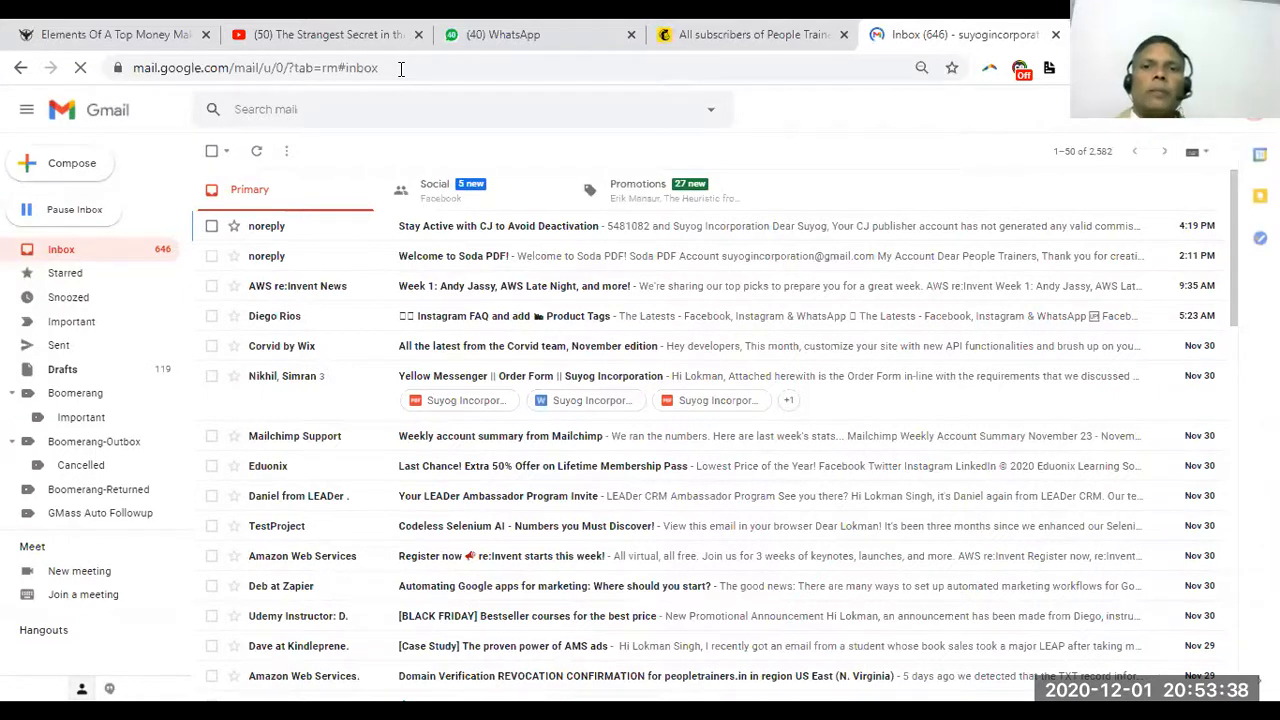
Check the Promotions and Social tabs, go back to Primary, then return to Mailchimp's subscriber list
{"action": "left_click", "coordinate": [642, 192]}
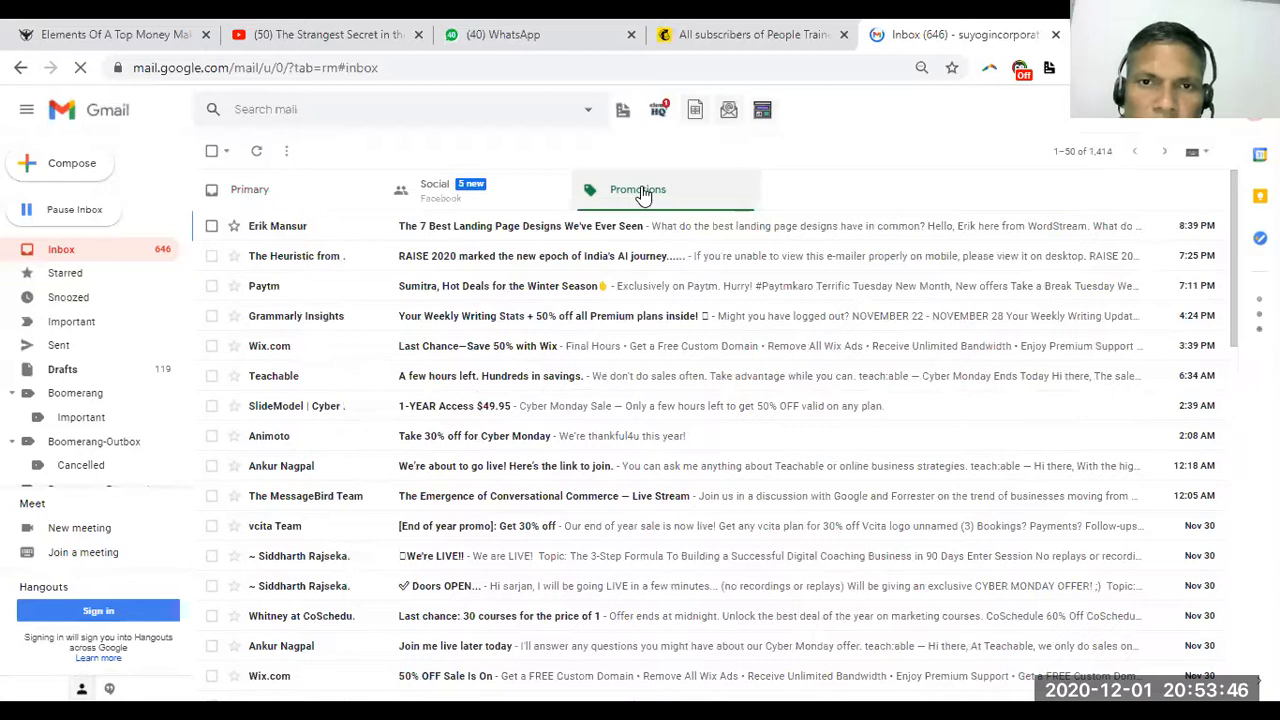
{"action": "left_click", "coordinate": [488, 183]}
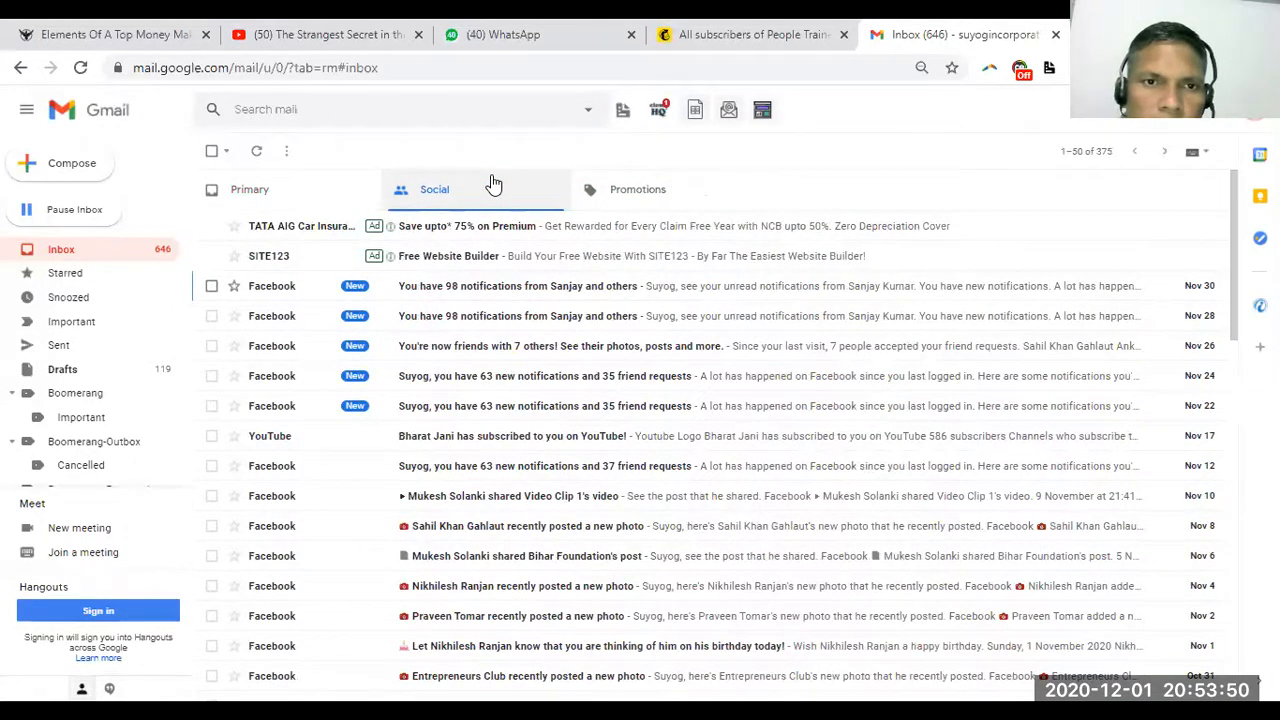
{"action": "left_click", "coordinate": [335, 192]}
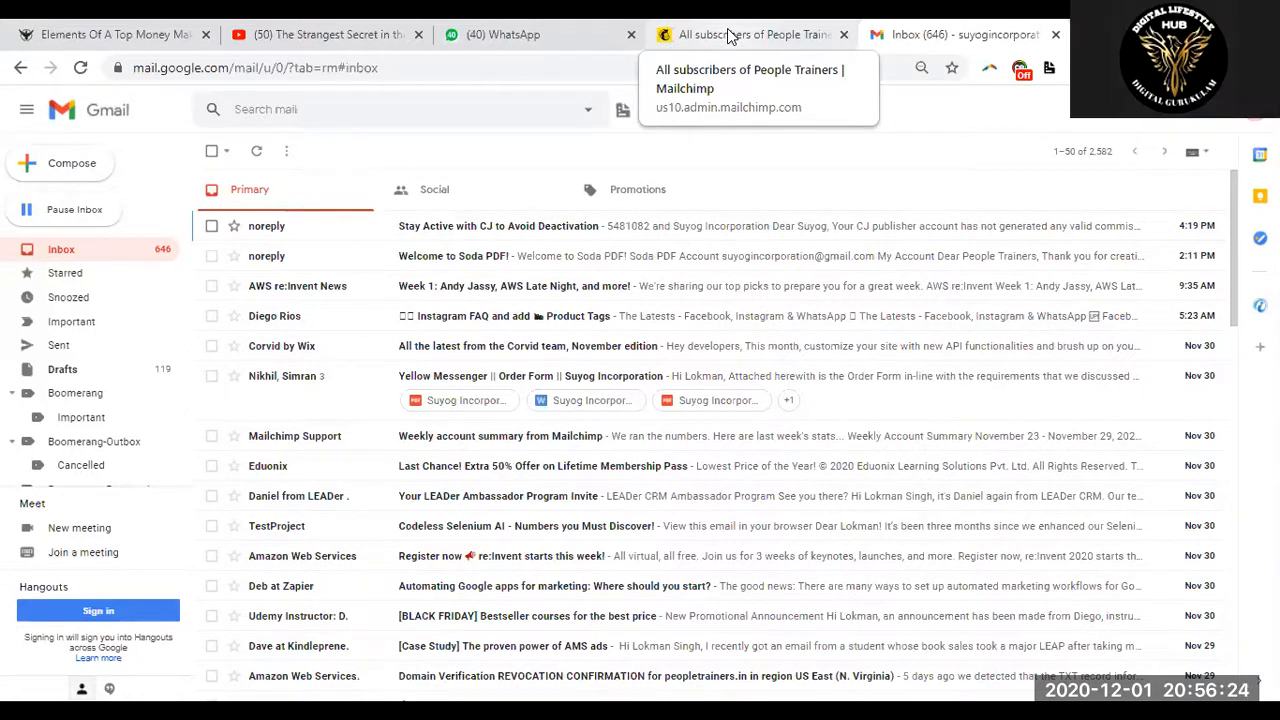
{"action": "left_click", "coordinate": [729, 36]}
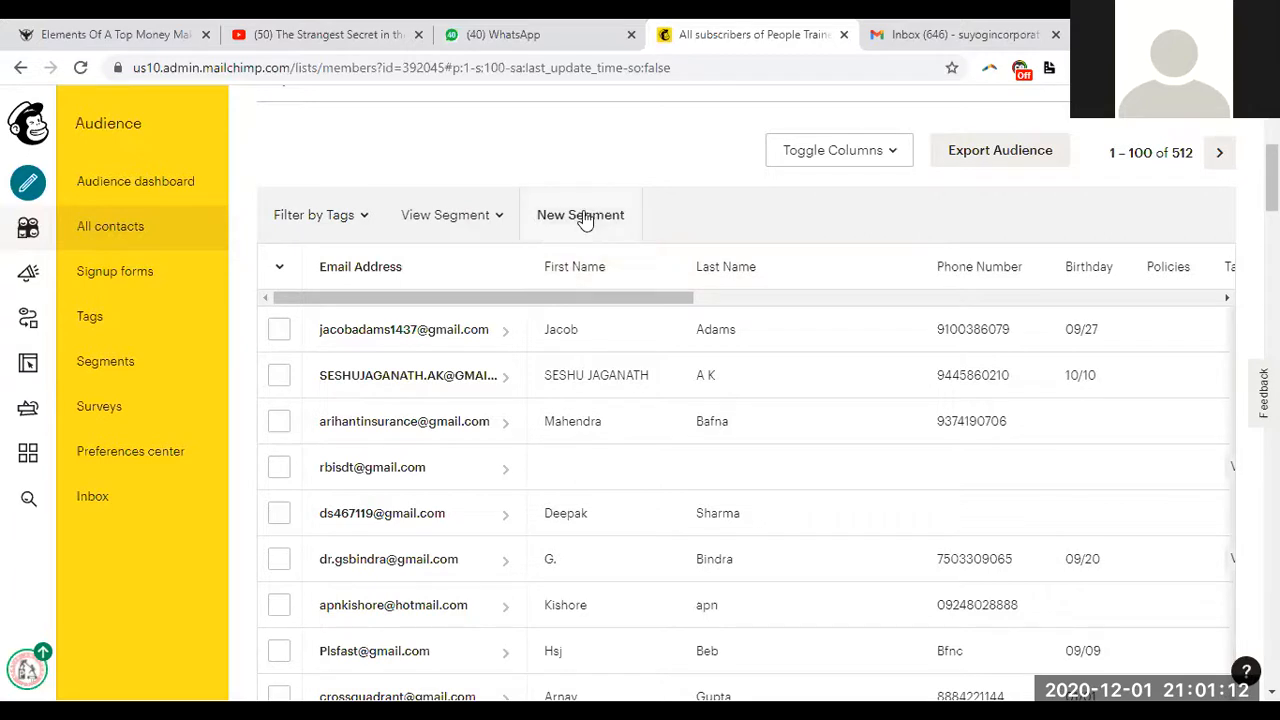
Look through the four saved segments, including Email Marketing and Mindpower, then begin a new segment
{"action": "left_click", "coordinate": [490, 219]}
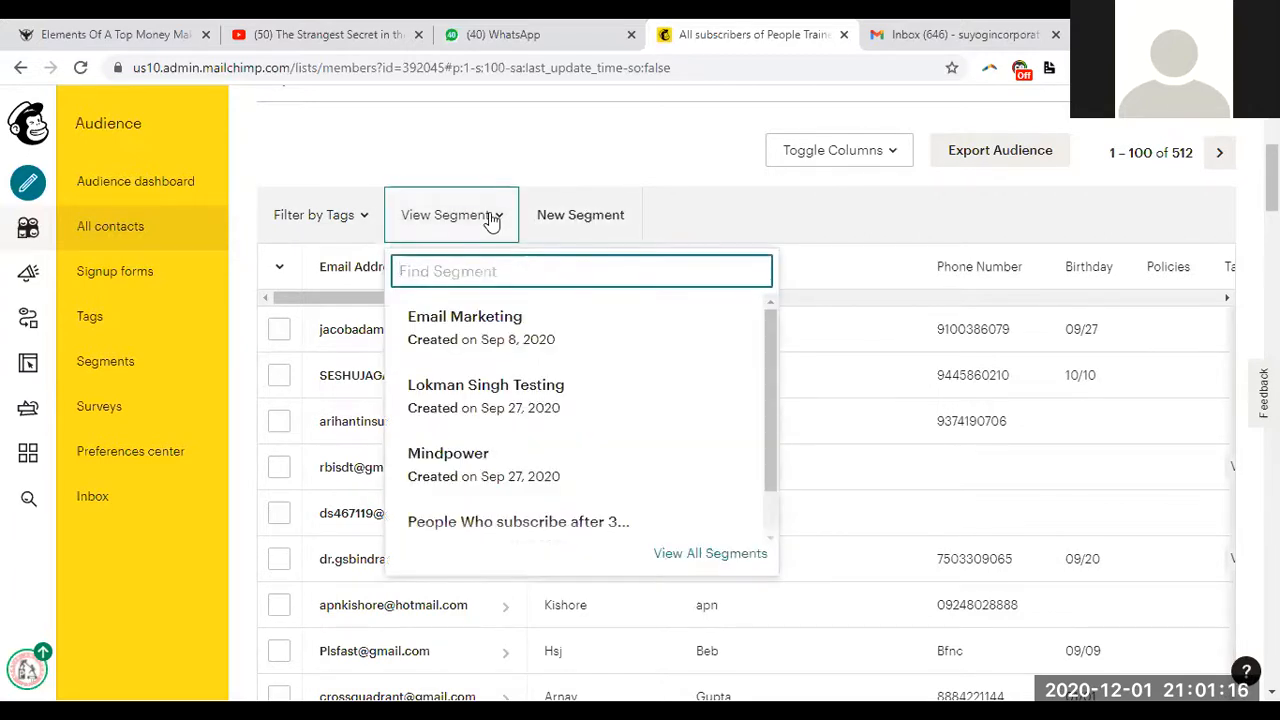
{"action": "left_click", "coordinate": [447, 172]}
{"action": "left_click", "coordinate": [458, 214]}
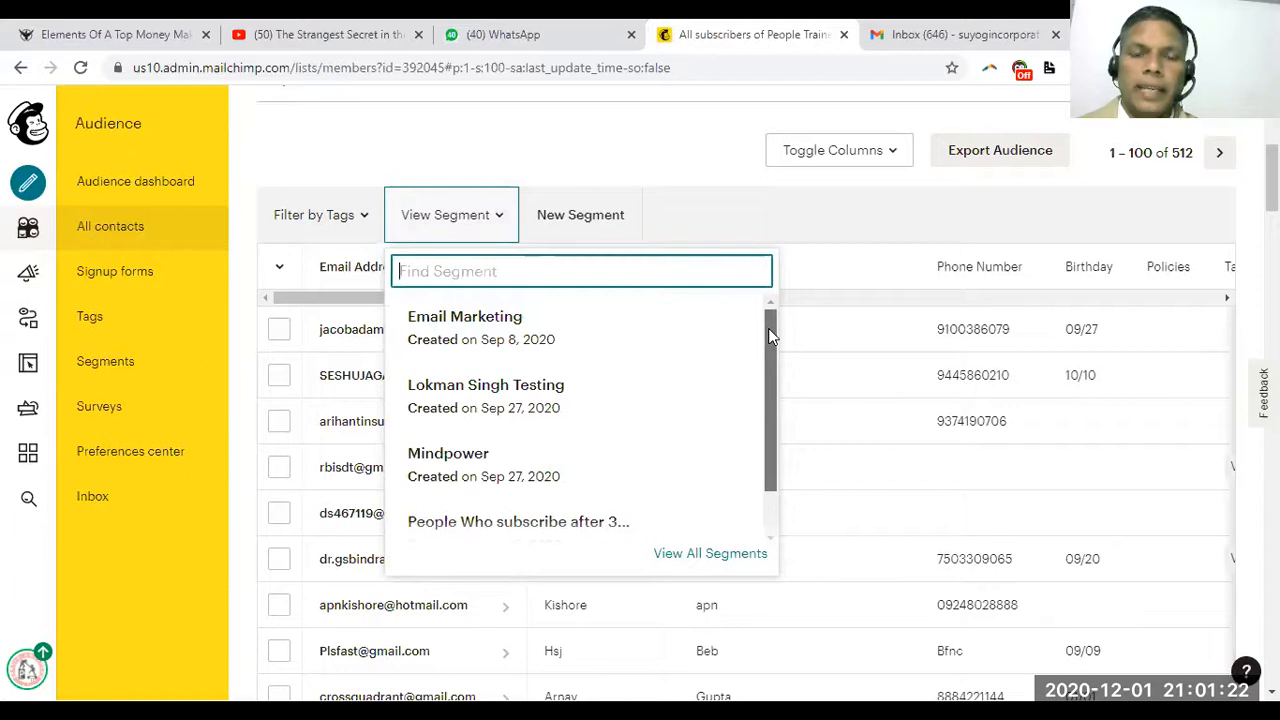
{"action": "left_click_drag", "start_coordinate": [767, 338], "coordinate": [770, 403]}
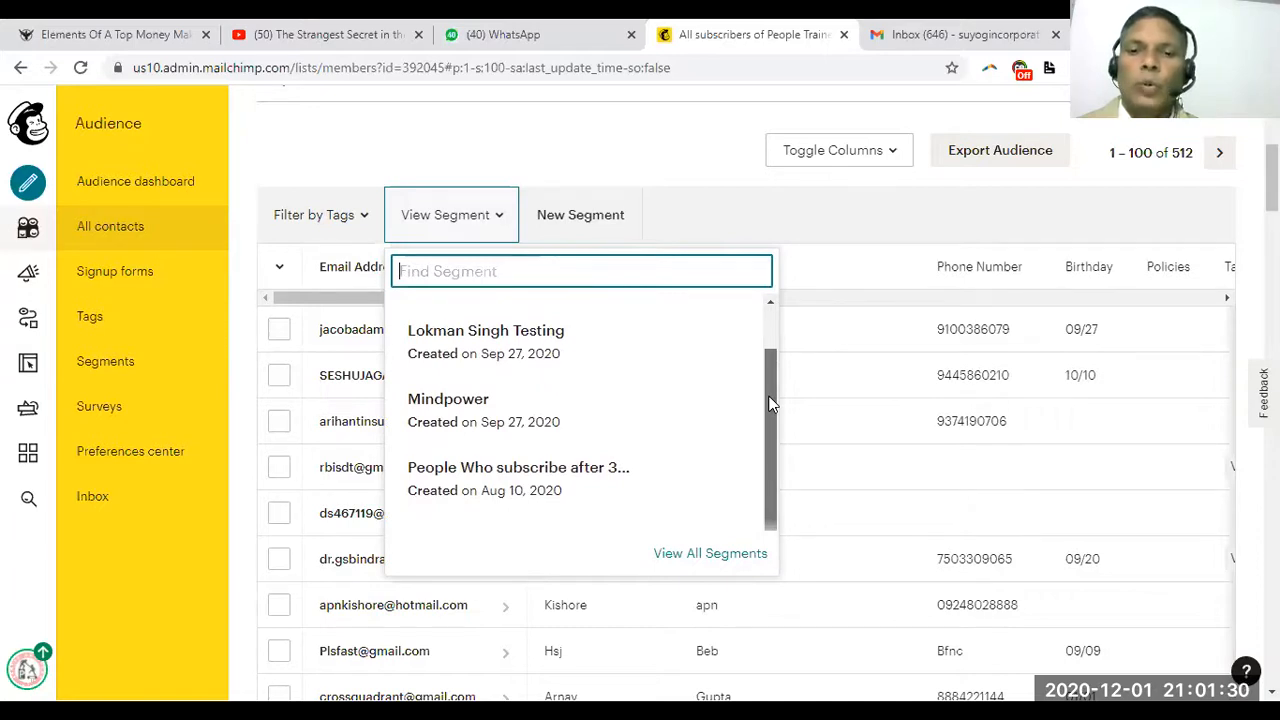
{"action": "left_click", "coordinate": [774, 306]}
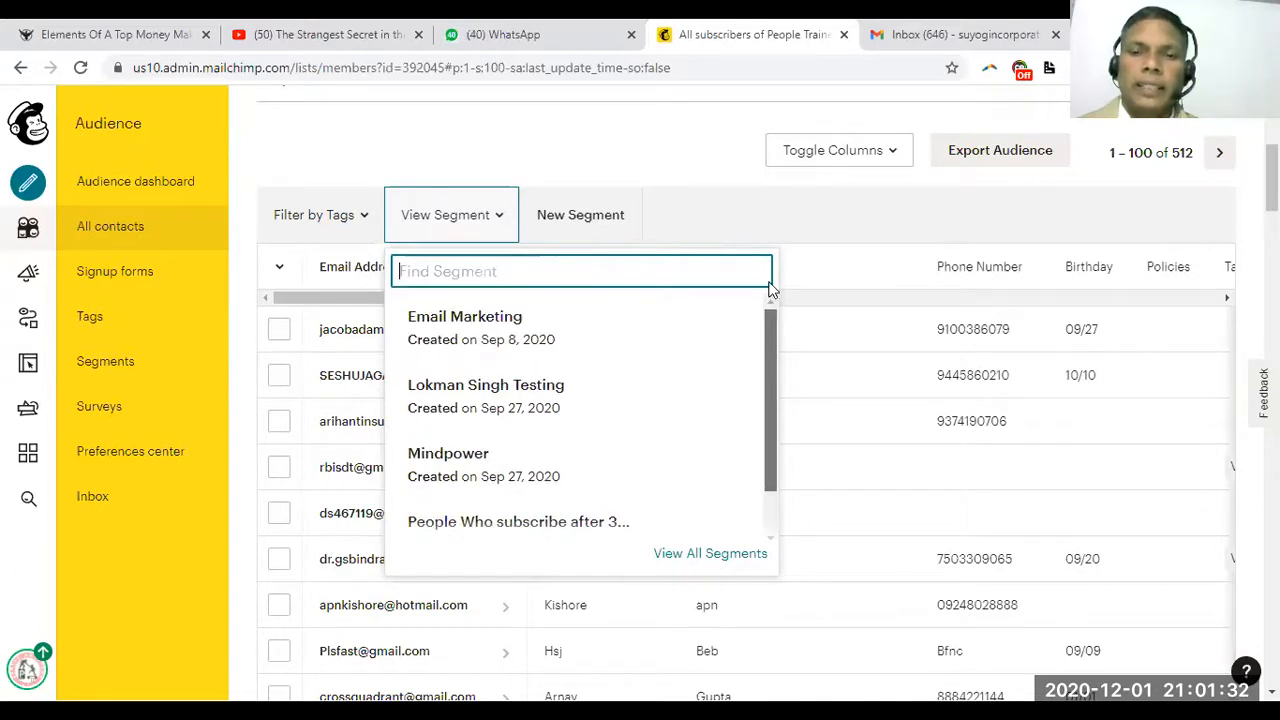
{"action": "left_click", "coordinate": [617, 217]}
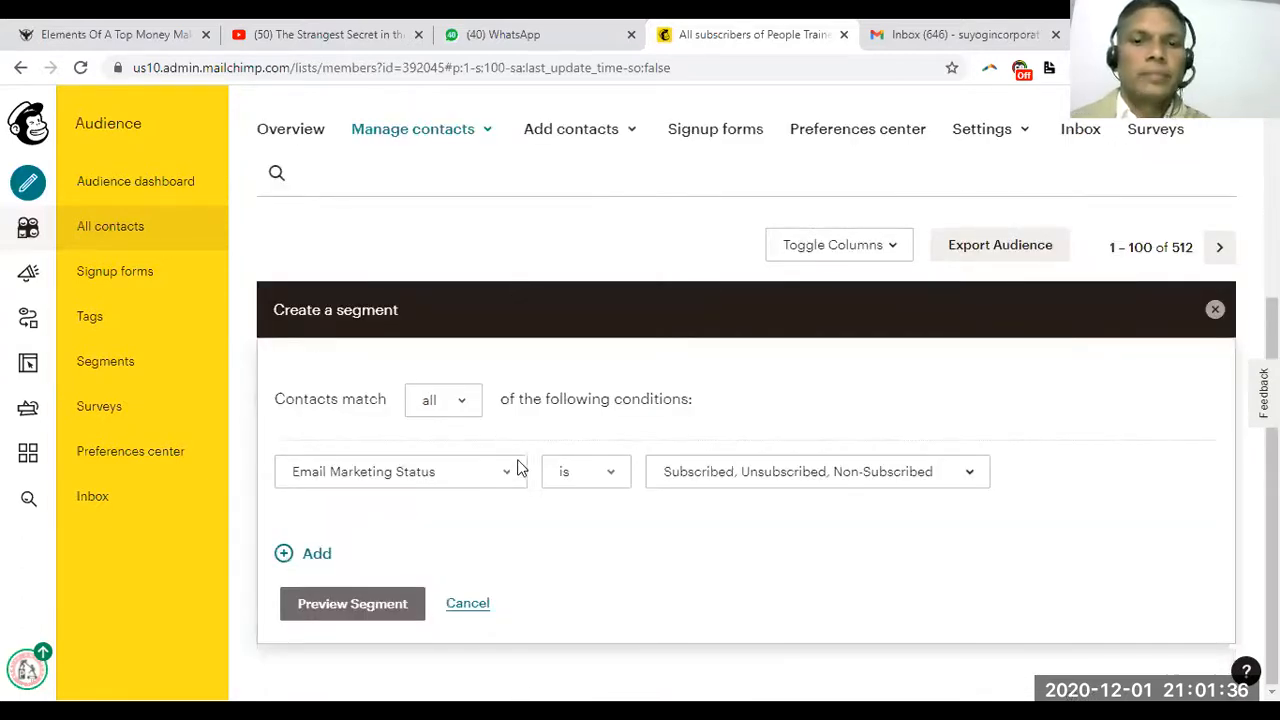
Review the available contact fields and keep Email Marketing Status as the segment condition
{"action": "left_click", "coordinate": [505, 478]}
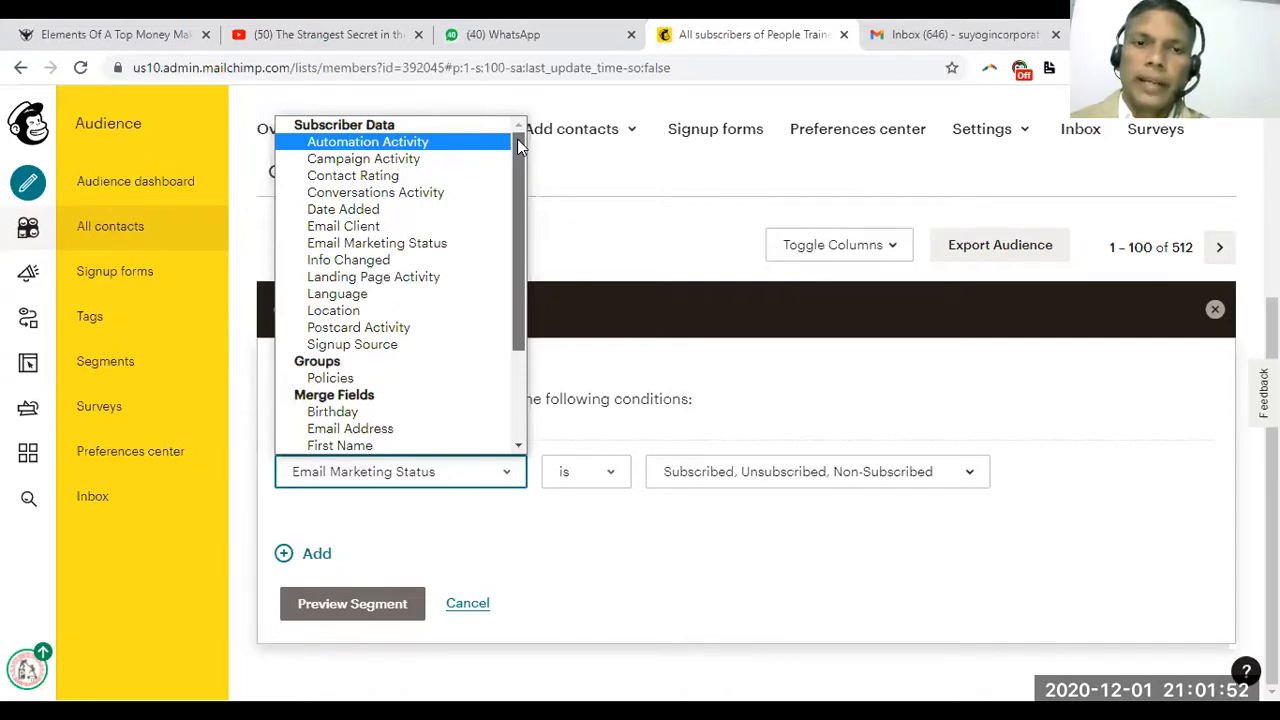
{"action": "left_click_drag", "start_coordinate": [517, 139], "coordinate": [525, 270]}
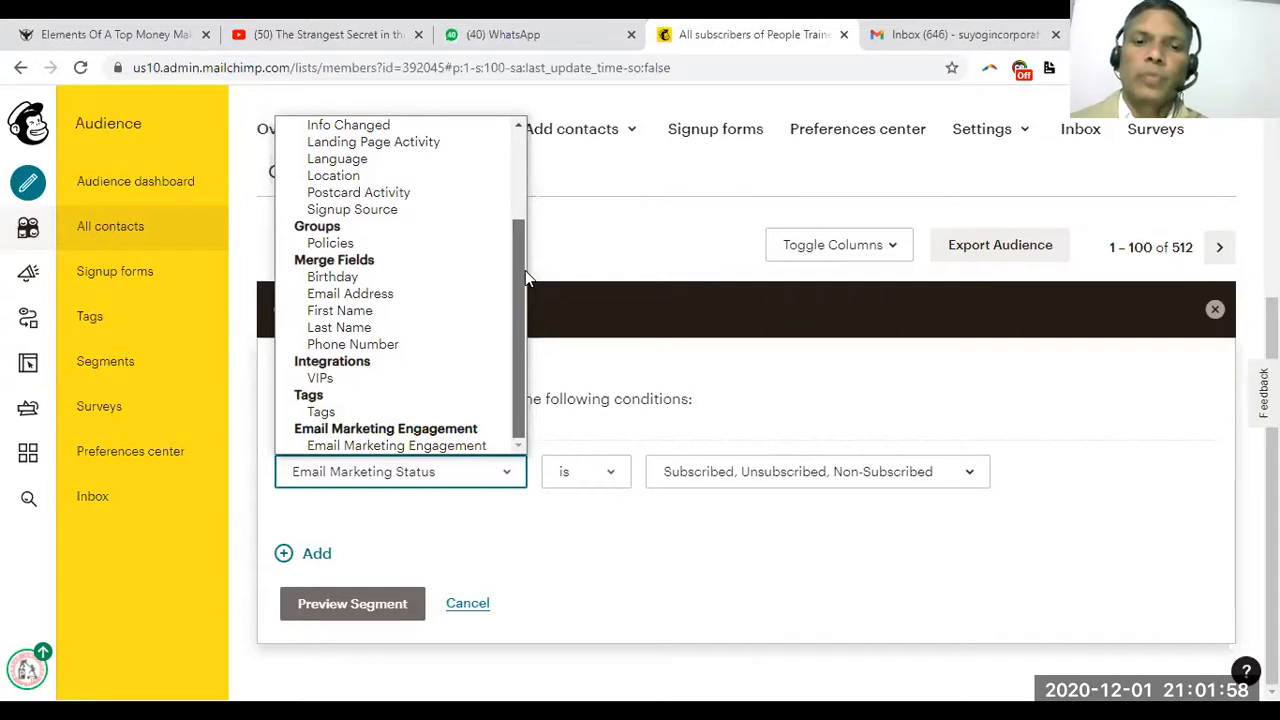
{"action": "left_click_drag", "start_coordinate": [525, 270], "coordinate": [517, 145]}
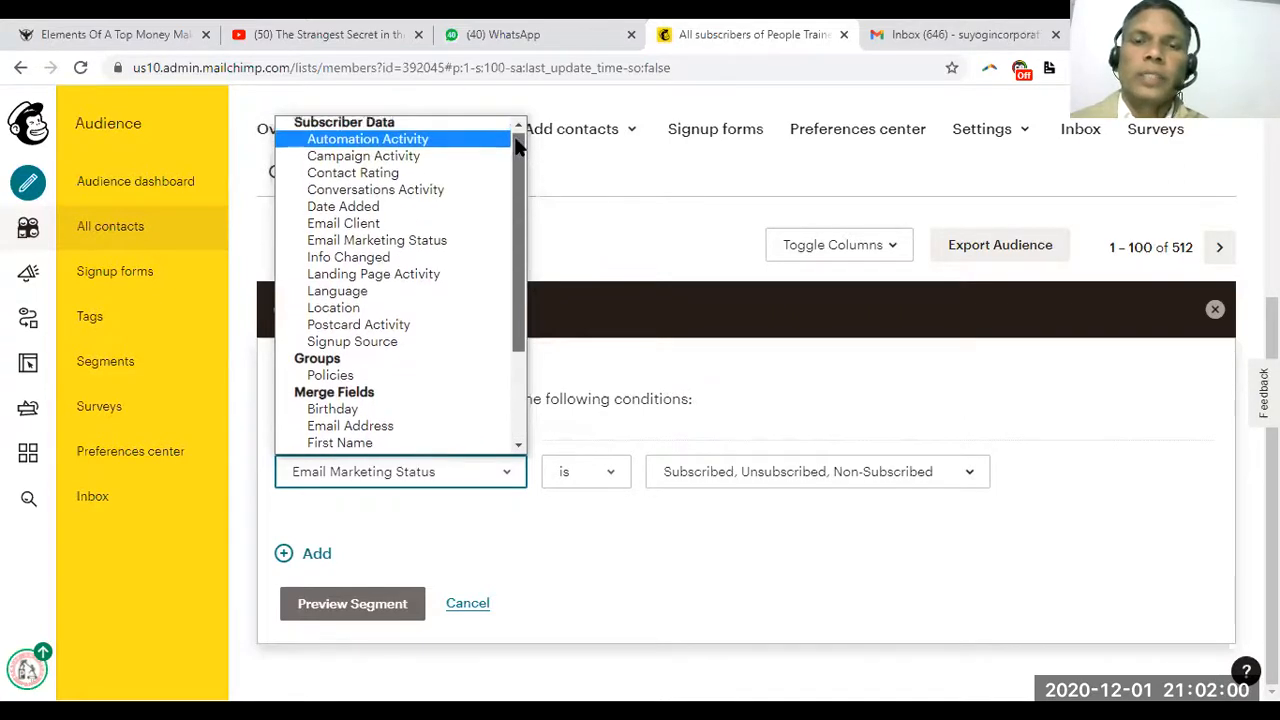
{"action": "left_click", "coordinate": [557, 111]}
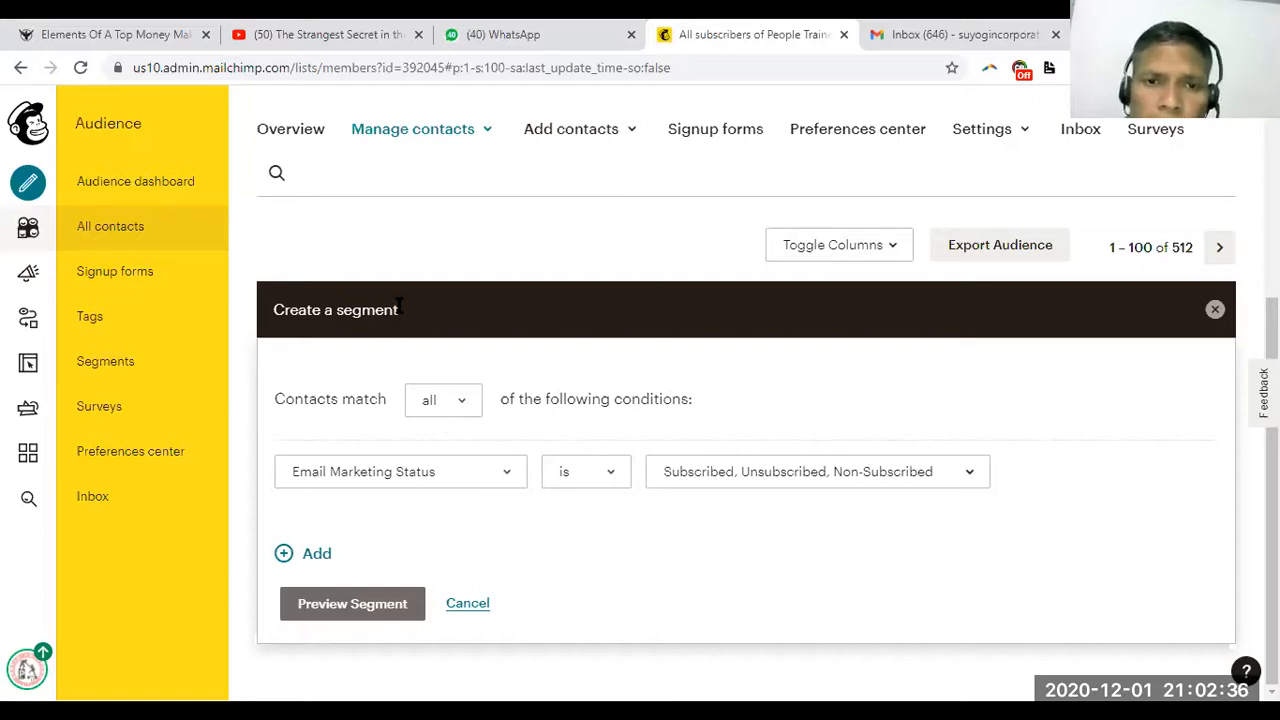
Select the Create a segment heading, then close the Gmail tab to return to the form
{"action": "left_click_drag", "start_coordinate": [398, 308], "coordinate": [278, 308]}
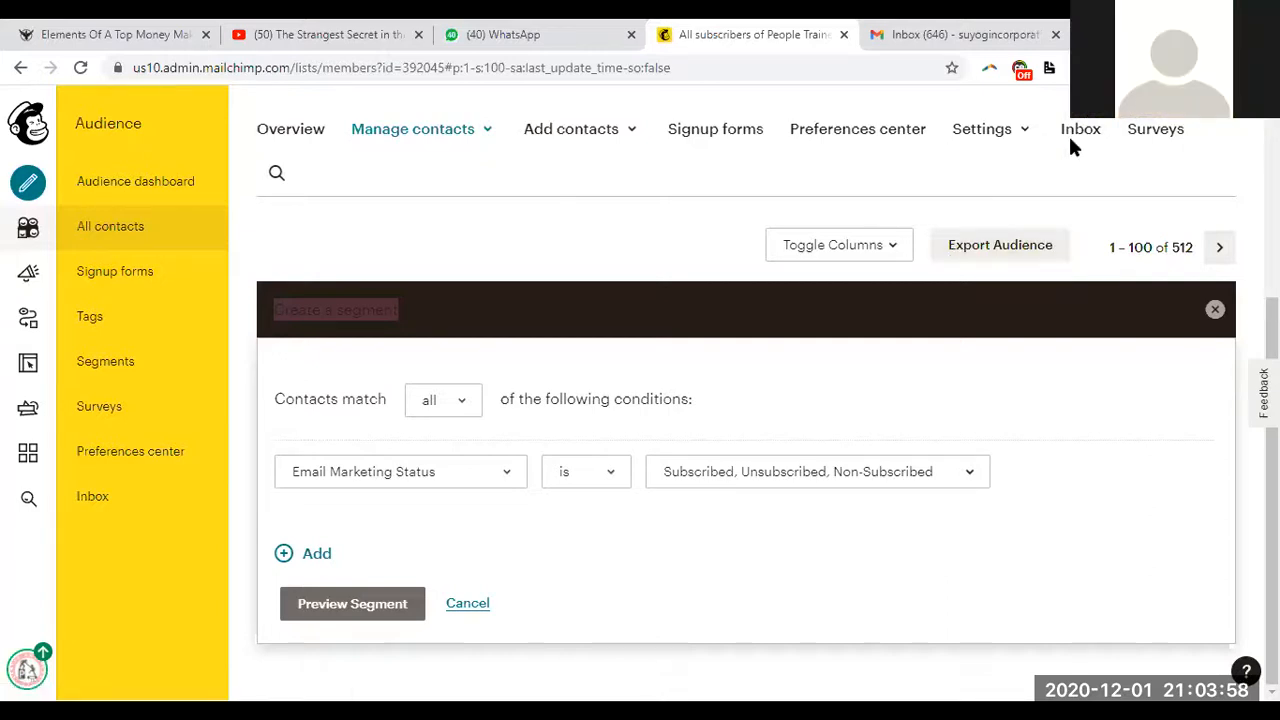
{"action": "left_click", "coordinate": [1038, 42]}
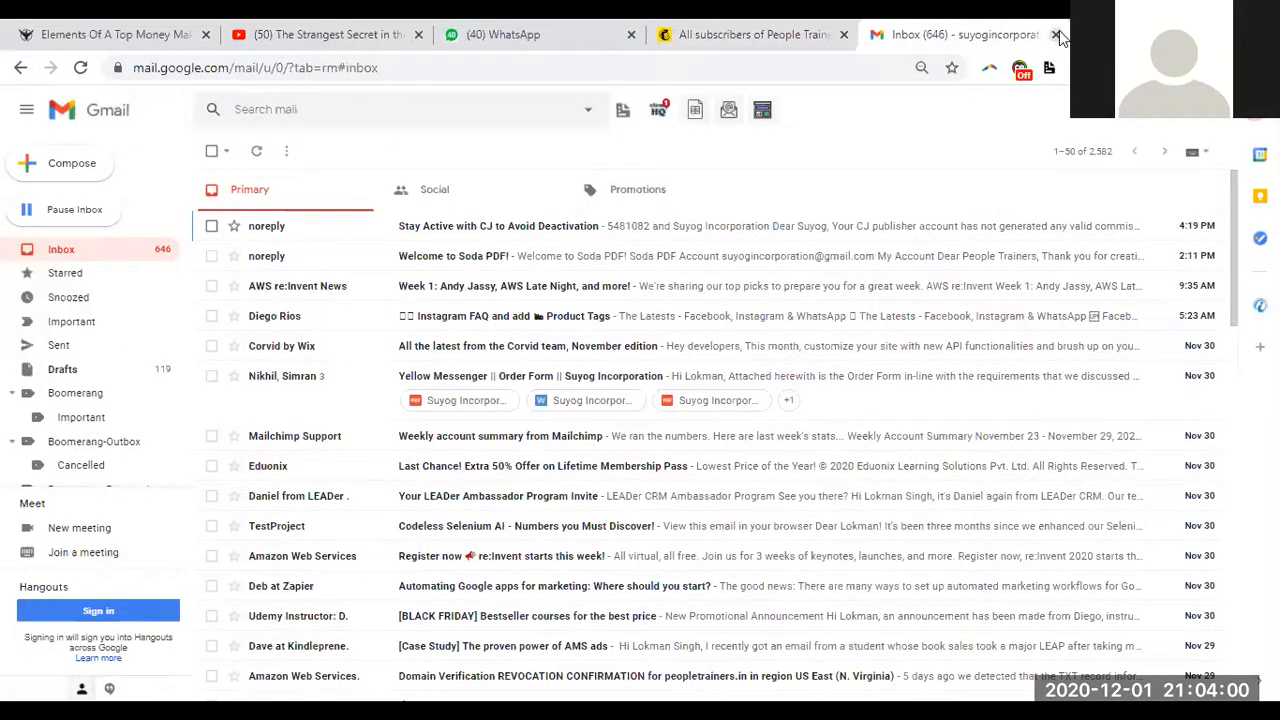
{"action": "left_click", "coordinate": [1057, 35]}
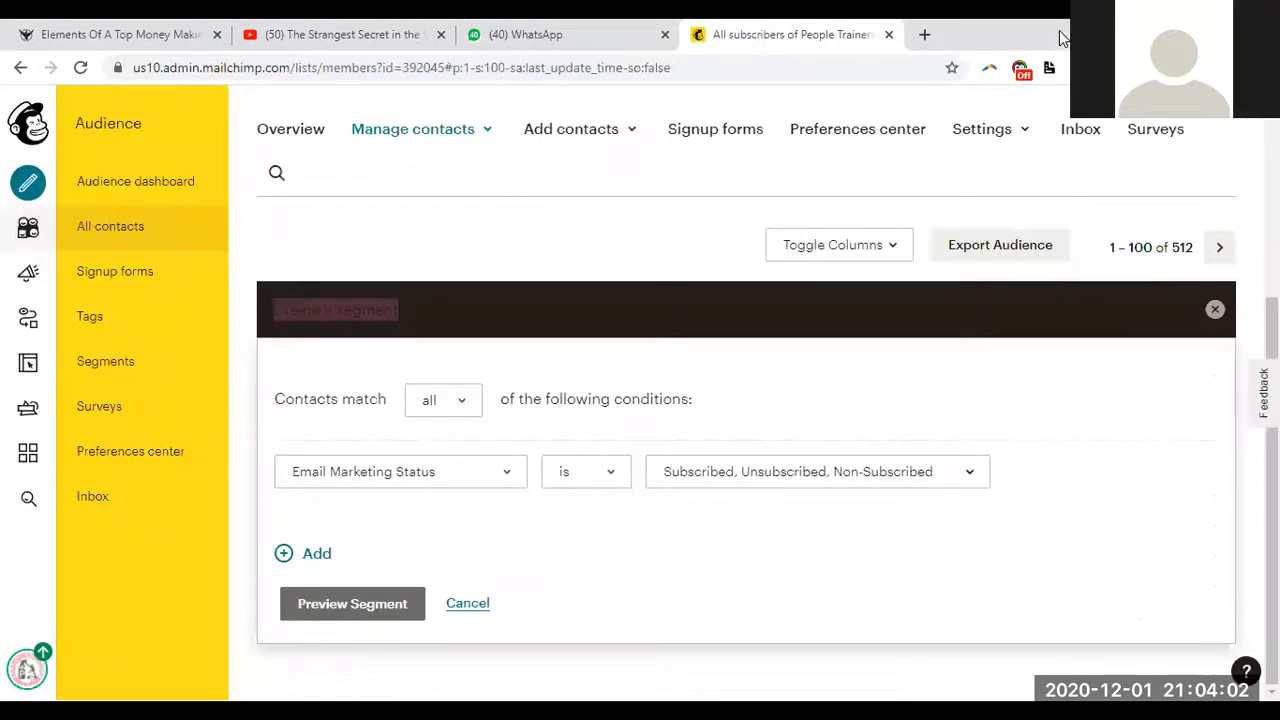